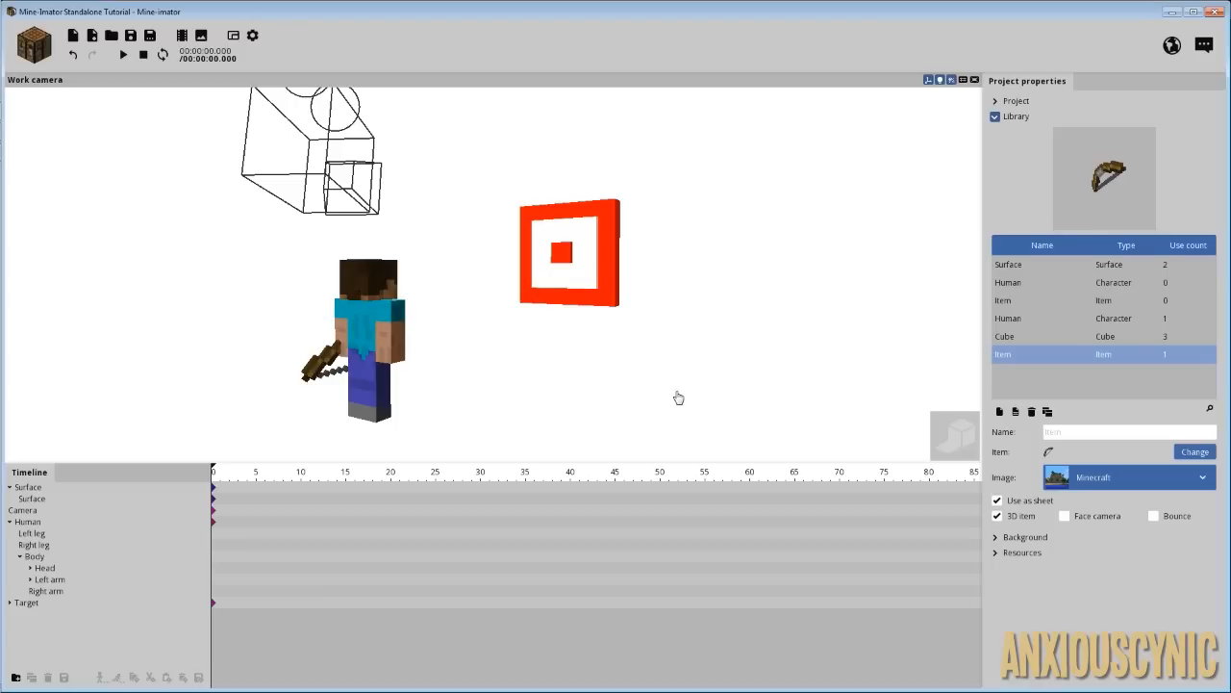
# - Examine the character, the bow and the target from several angles, checking the left arm and the whole Human
pyautogui.moveTo(678, 372)
pyautogui.mouseDown()
pyautogui.moveTo(404, 368)
pyautogui.moveTo(671, 385)
pyautogui.mouseUp()
pyautogui.scroll(4, 664, 364)
pyautogui.moveTo(626, 306); pyautogui.dragTo(563, 267)
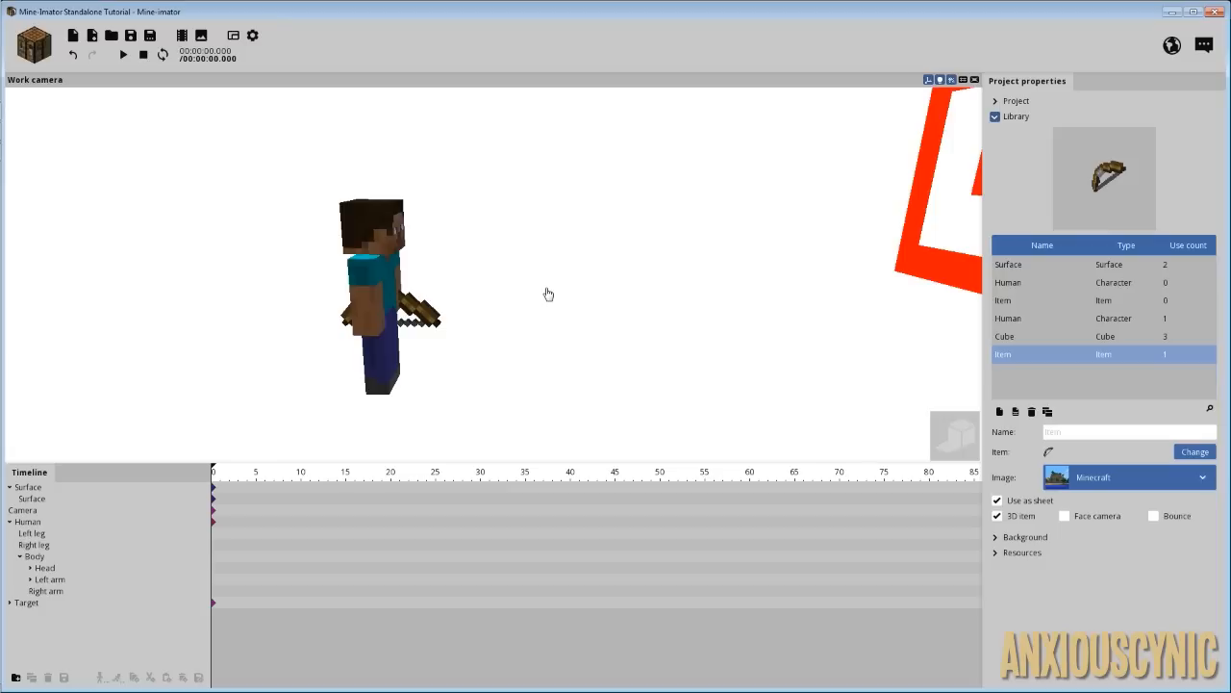
pyautogui.moveTo(553, 295); pyautogui.dragTo(525, 294, button='right')
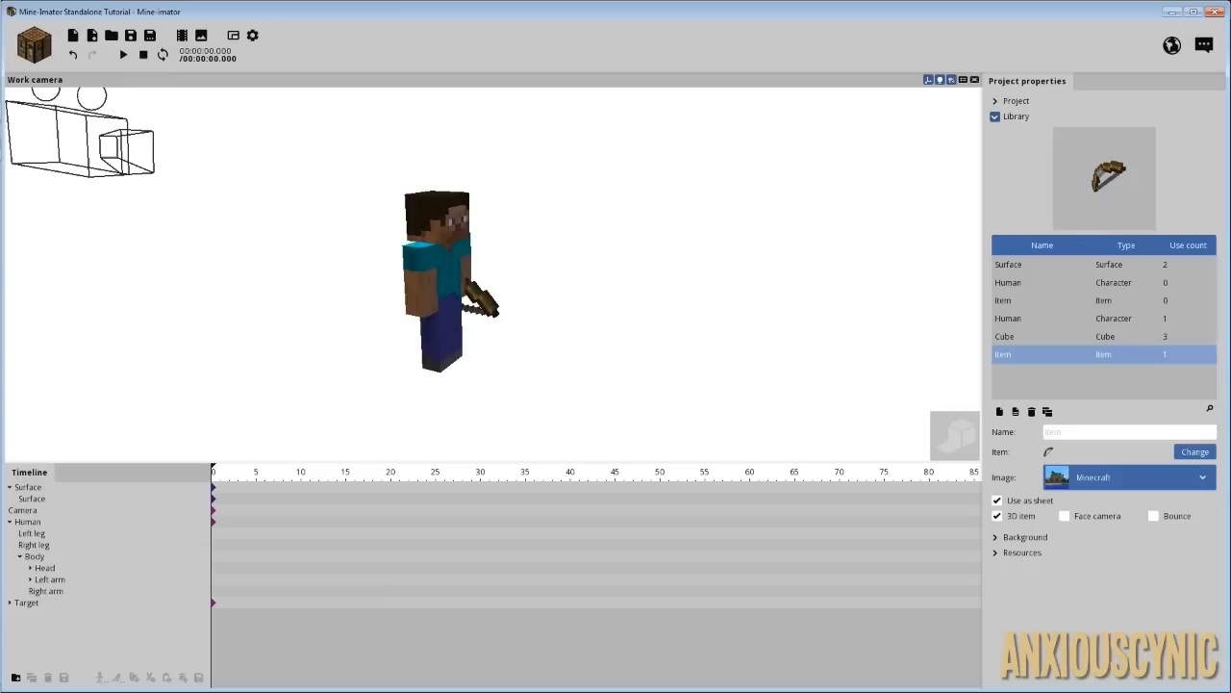
pyautogui.click(50, 592)
pyautogui.click(48, 580)
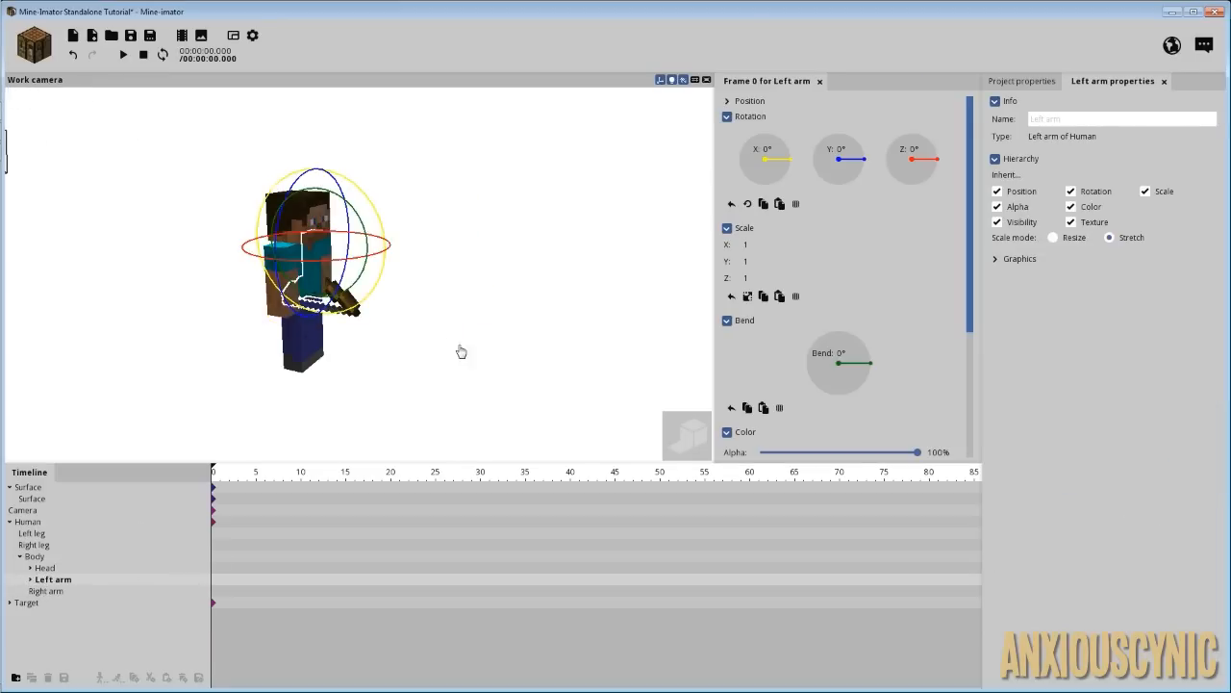
pyautogui.moveTo(465, 279); pyautogui.dragTo(462, 322)
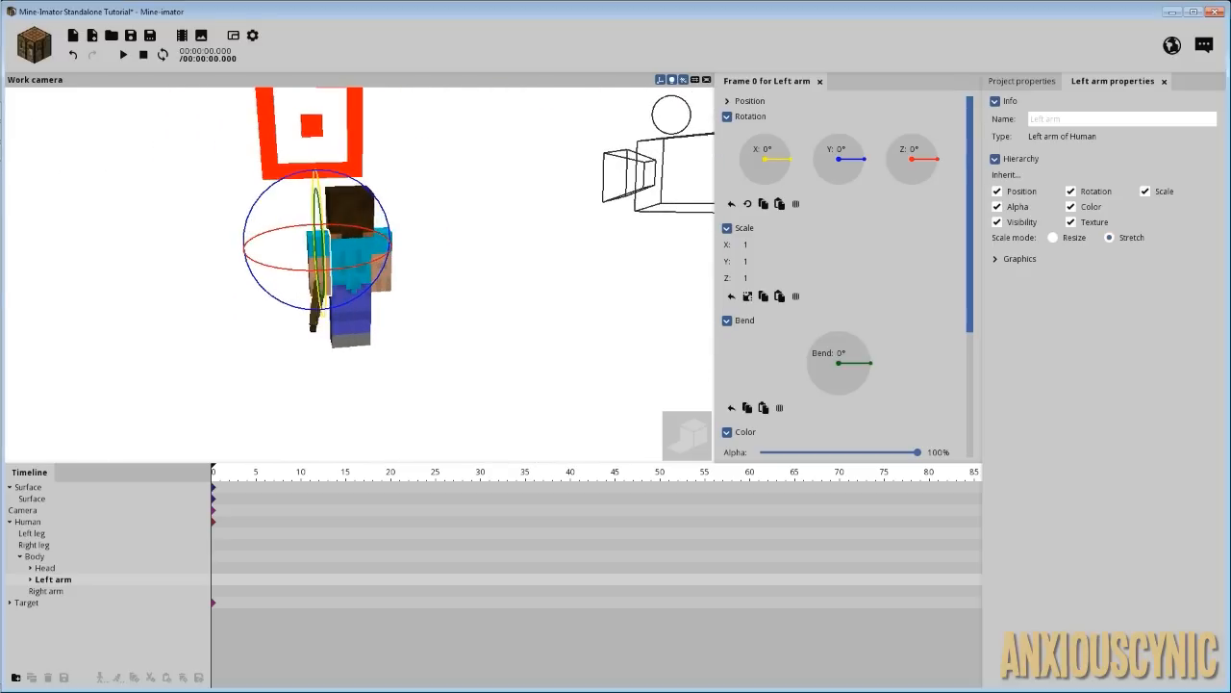
pyautogui.click(28, 521)
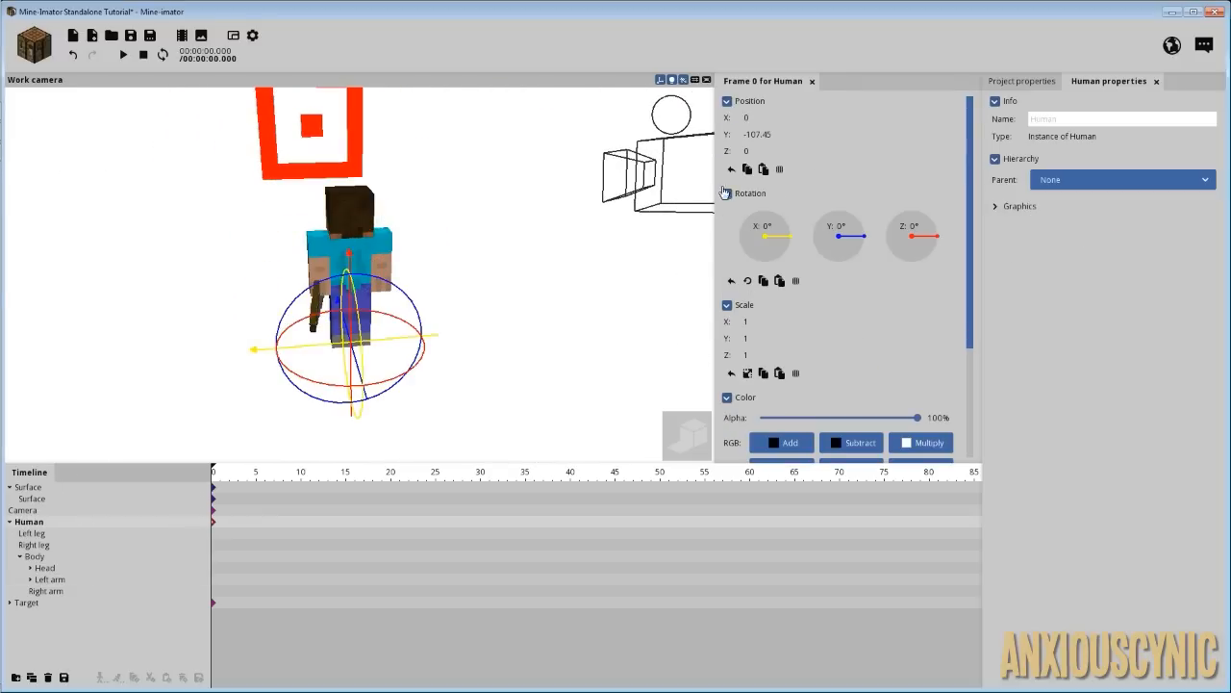
pyautogui.moveTo(426, 265); pyautogui.dragTo(399, 280)
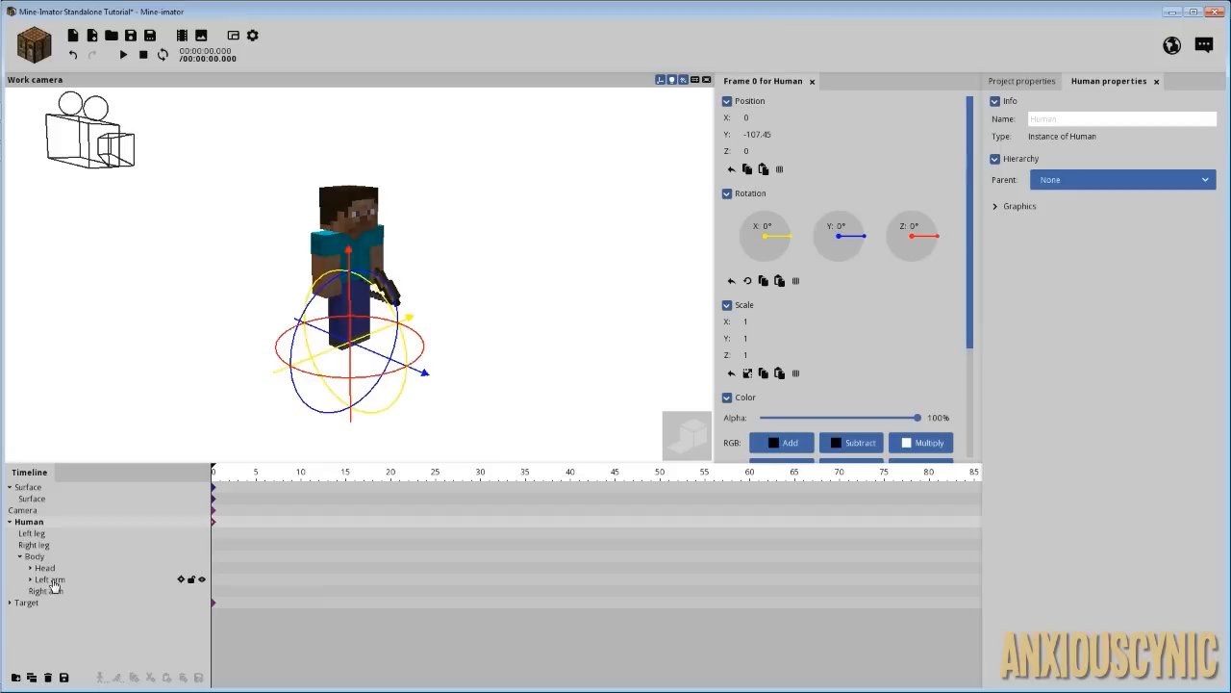
# - Add keyframes for the Human's left arm at frames 0 and 10
pyautogui.click(382, 277)
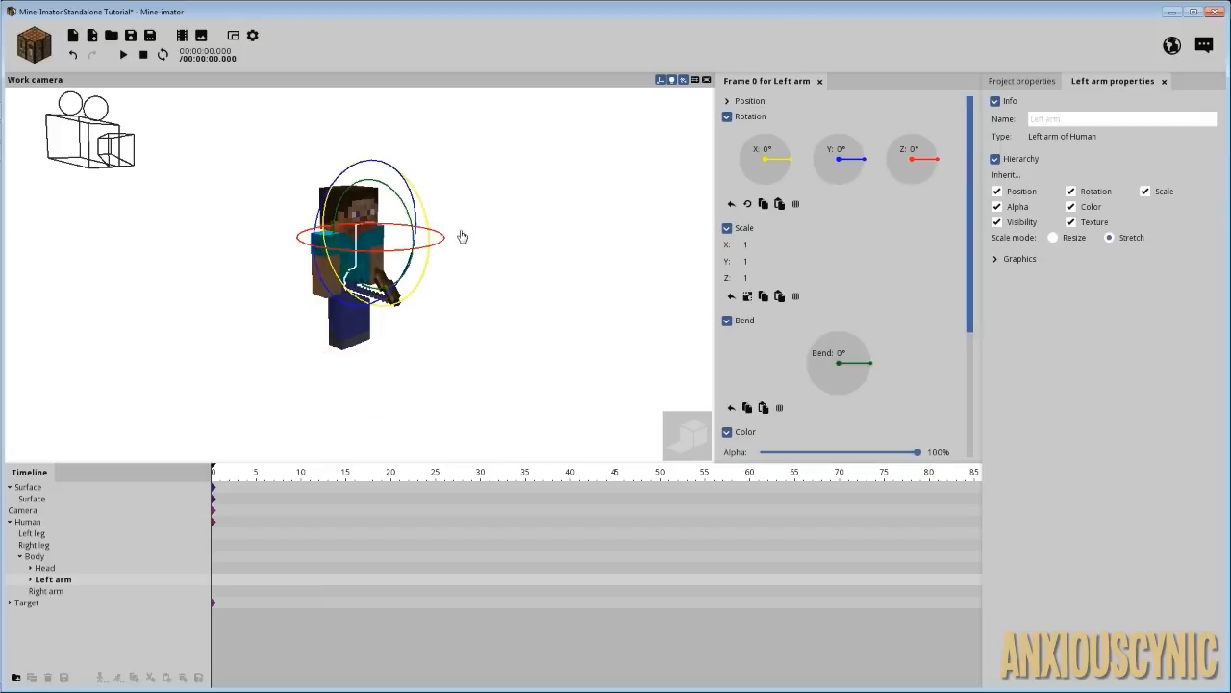
pyautogui.moveTo(462, 236); pyautogui.dragTo(459, 234, button='middle')
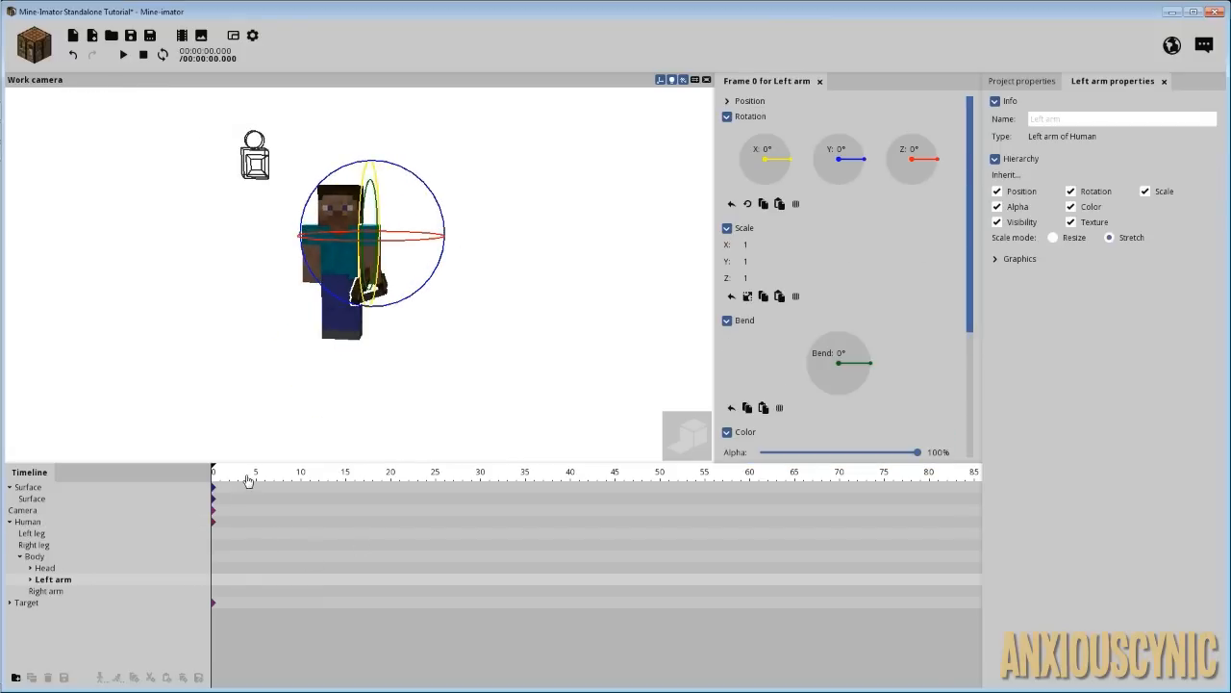
pyautogui.moveTo(248, 480); pyautogui.dragTo(300, 481)
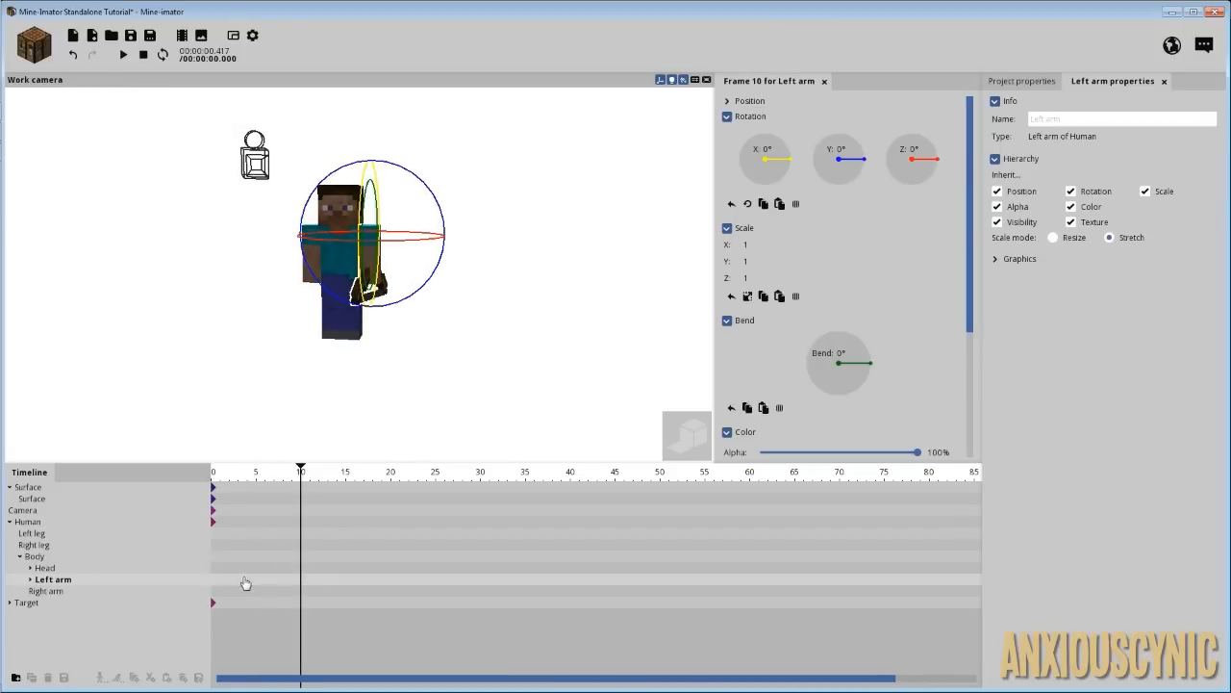
pyautogui.click(220, 581)
pyautogui.moveTo(220, 582); pyautogui.dragTo(205, 578)
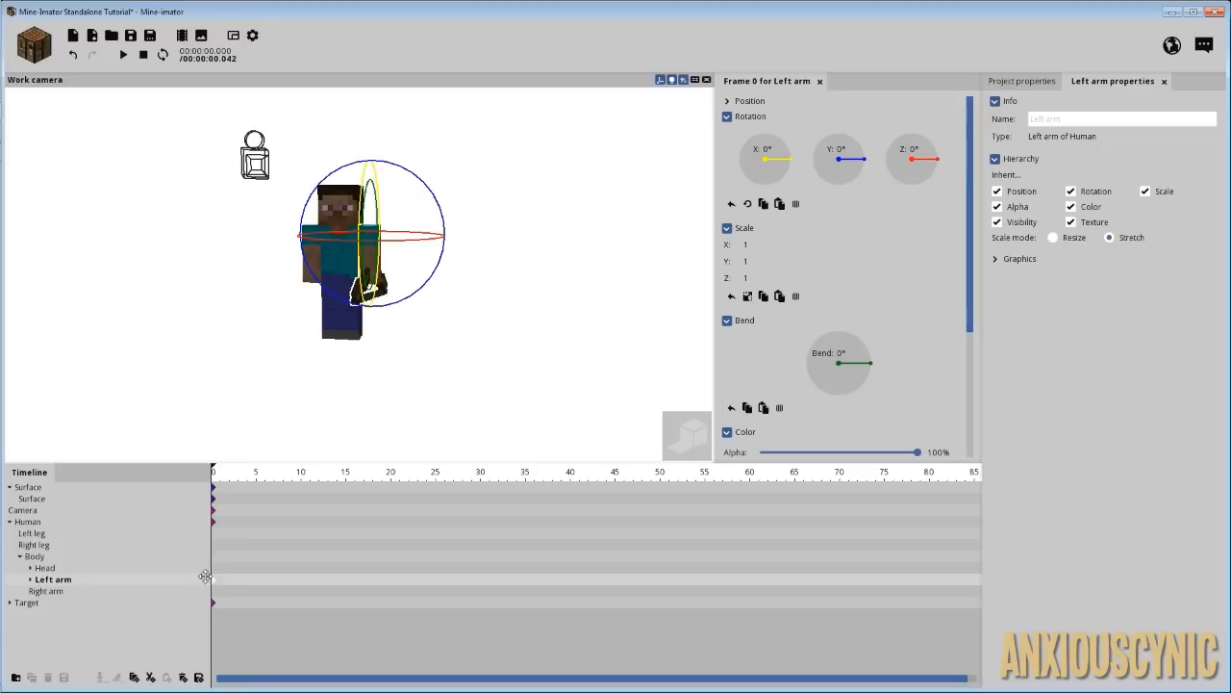
pyautogui.click(299, 586)
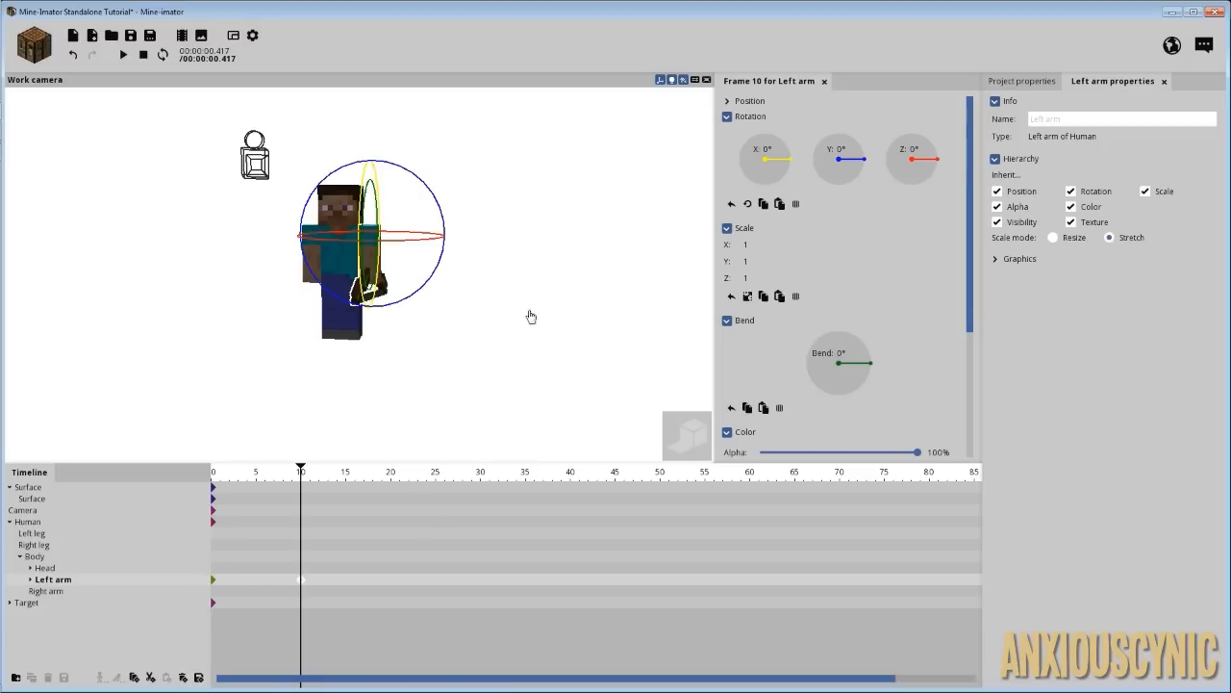
# - At frame 10, rotate the left arm about X to about -87.69° so it holds the bow straight forward
pyautogui.moveTo(577, 290); pyautogui.dragTo(538, 289)
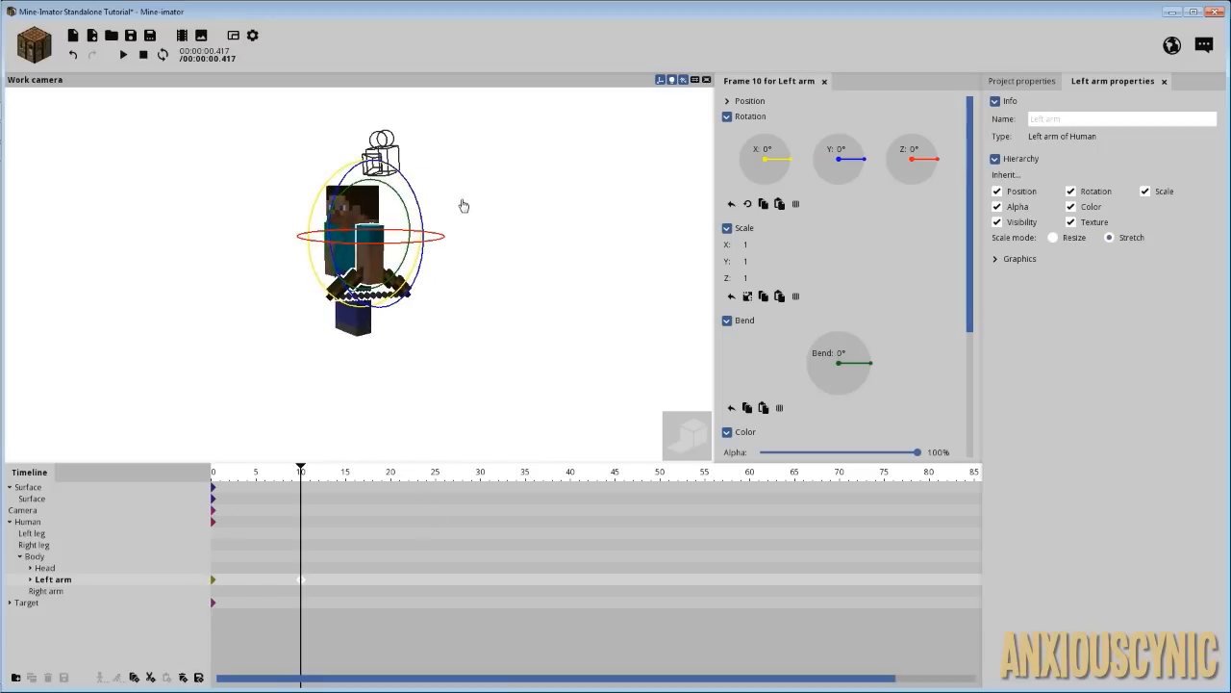
pyautogui.moveTo(464, 206); pyautogui.dragTo(472, 223)
pyautogui.moveTo(454, 177); pyautogui.dragTo(452, 275)
pyautogui.scroll(4, 469, 191)
pyautogui.moveTo(454, 333); pyautogui.dragTo(401, 255)
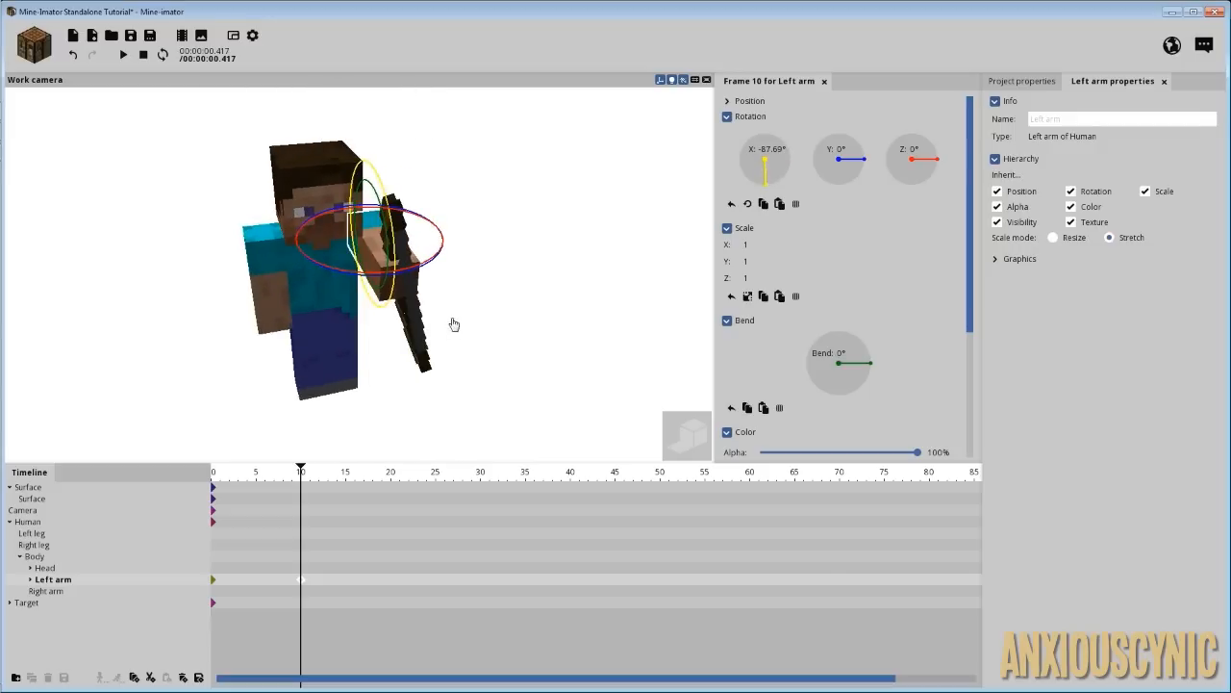
pyautogui.moveTo(540, 291); pyautogui.dragTo(356, 262)
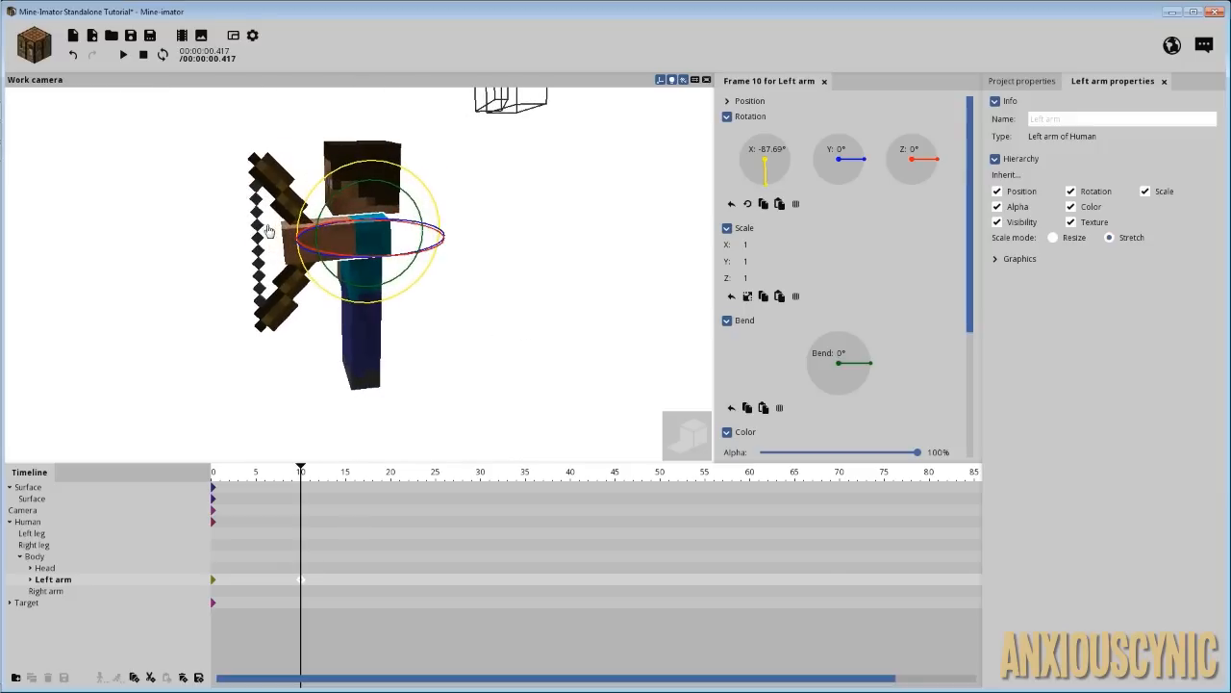
pyautogui.moveTo(243, 358); pyautogui.dragTo(430, 355)
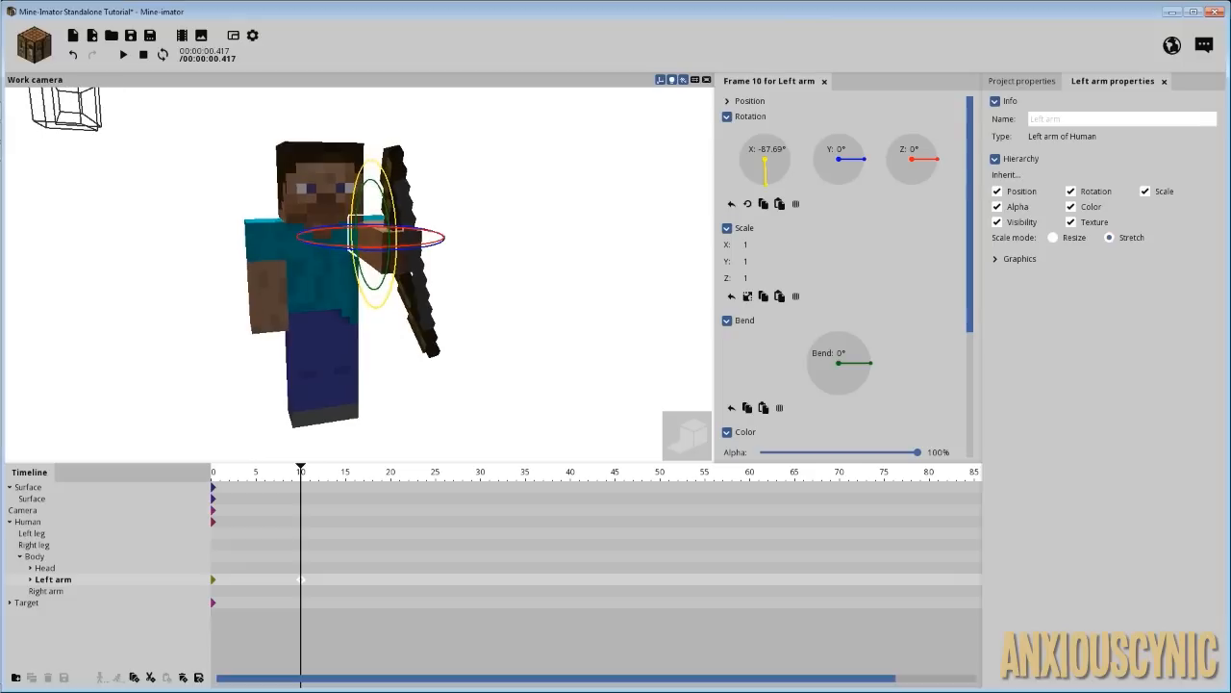
pyautogui.moveTo(477, 305); pyautogui.dragTo(340, 346)
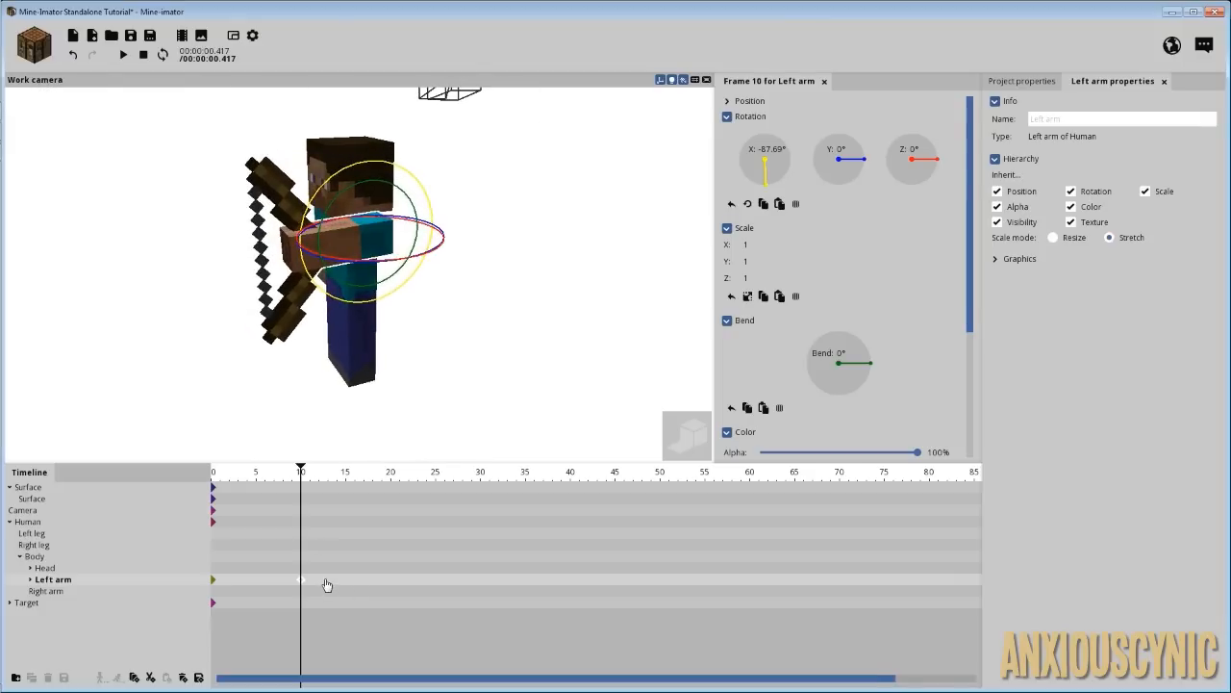
# - Preview the left arm's raising motion between frames 0 and 10
pyautogui.click(324, 583)
pyautogui.click(301, 579)
pyautogui.click(30, 580)
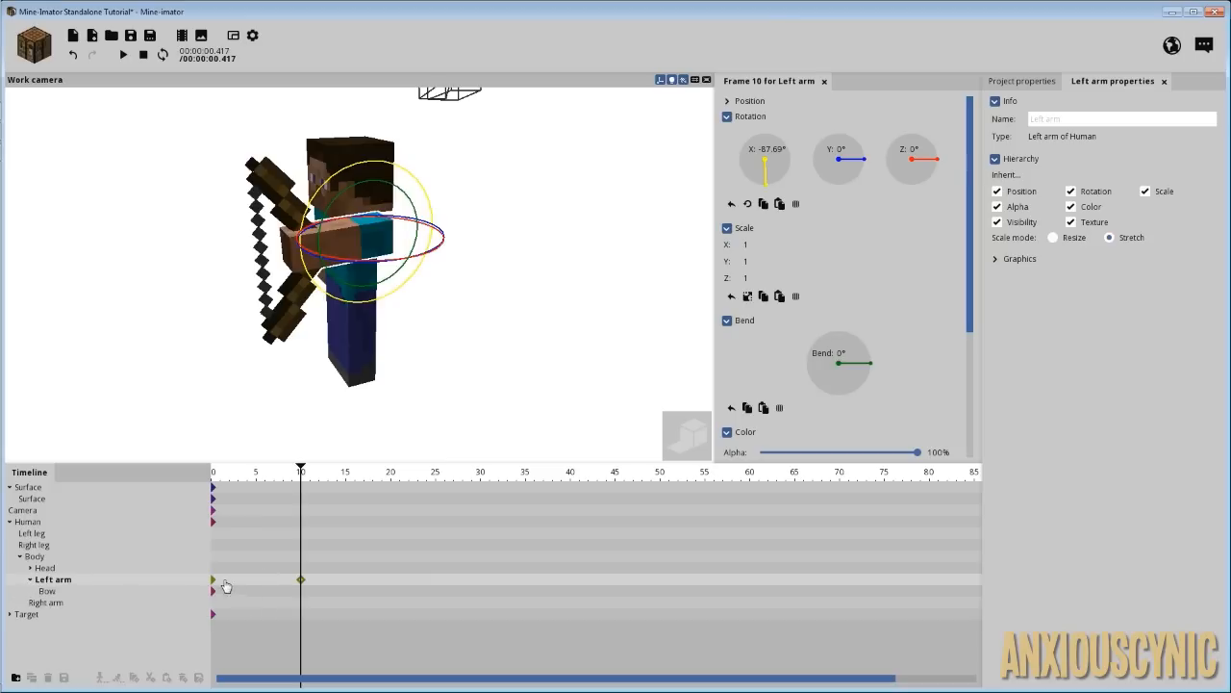
pyautogui.press('space')
pyautogui.press('space')
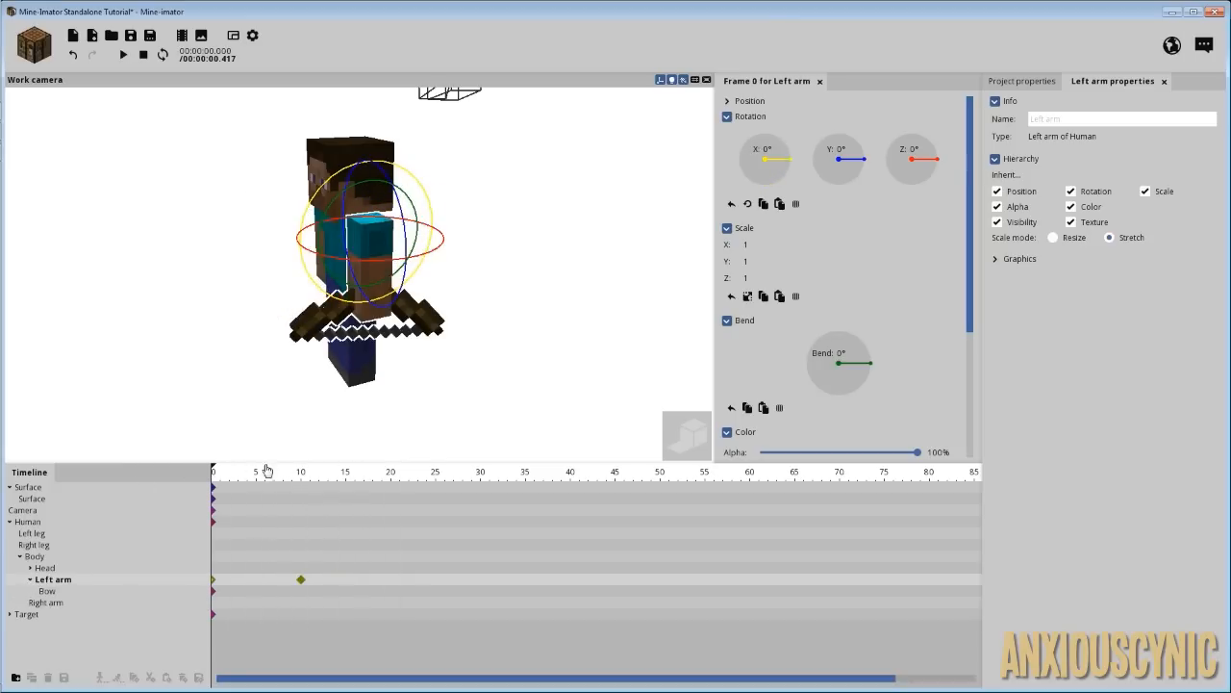
pyautogui.moveTo(247, 480); pyautogui.dragTo(301, 484)
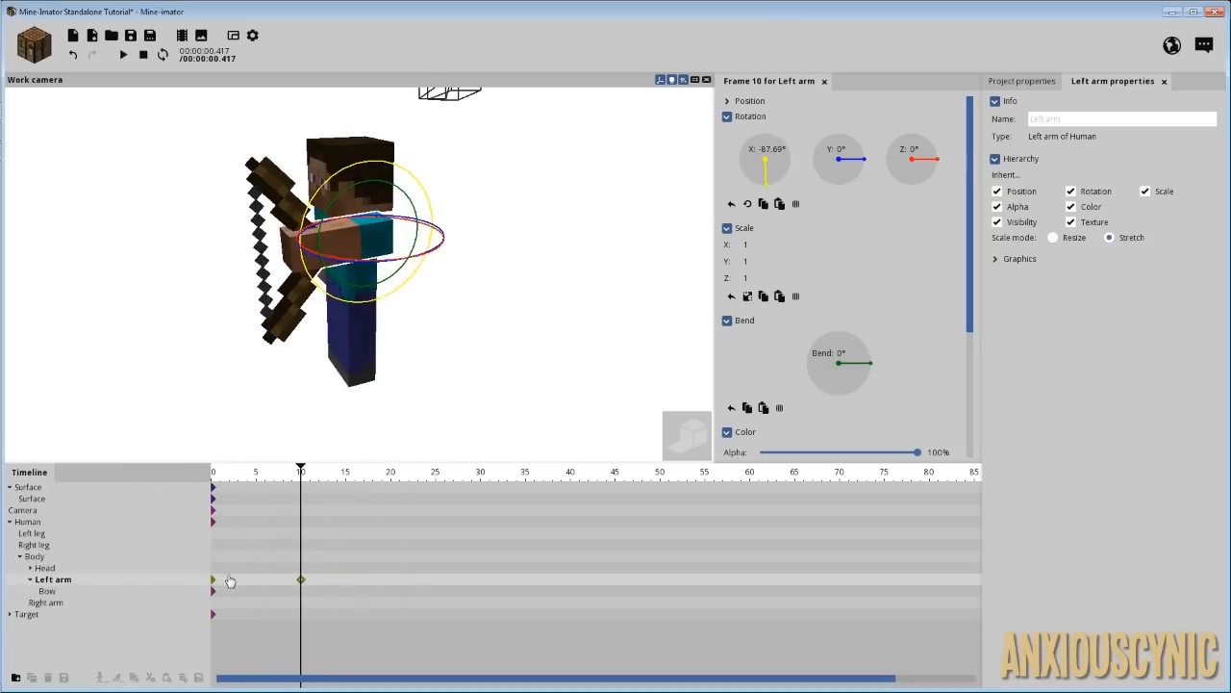
# - Set the transition of the left arm's frame 0 keyframe to Ease in and out (quadratic) and scrub through the motion
pyautogui.click(231, 581)
pyautogui.click(214, 581)
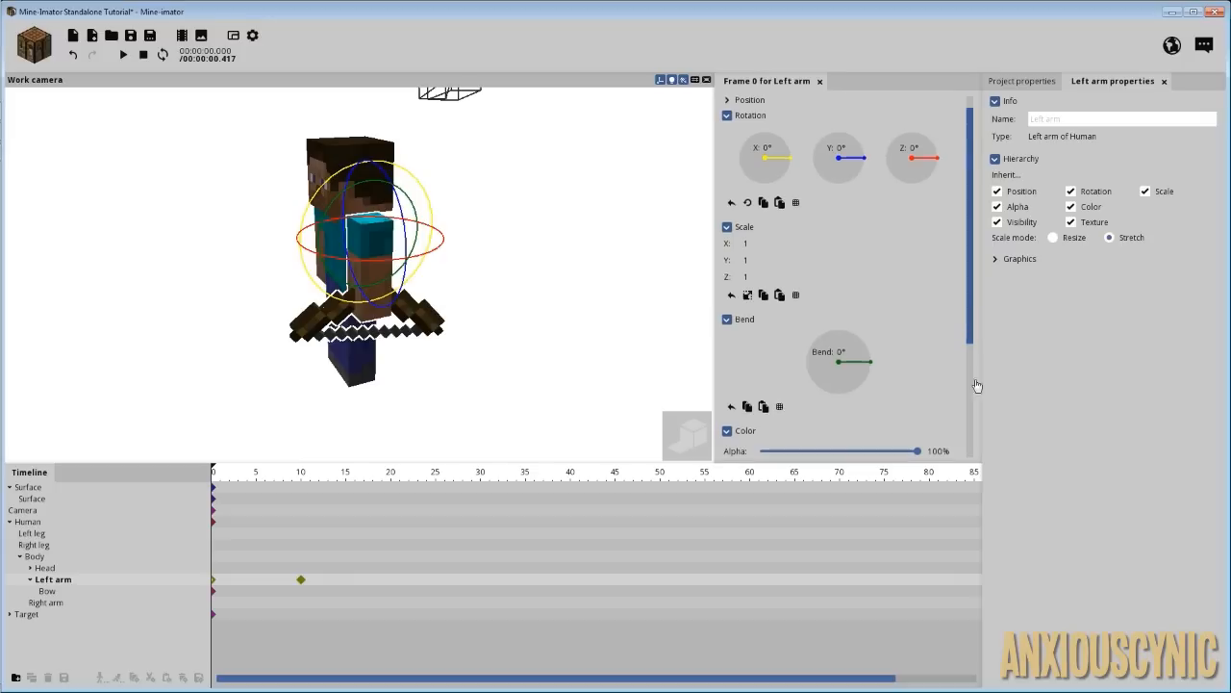
pyautogui.scroll(-3, 851, 410)
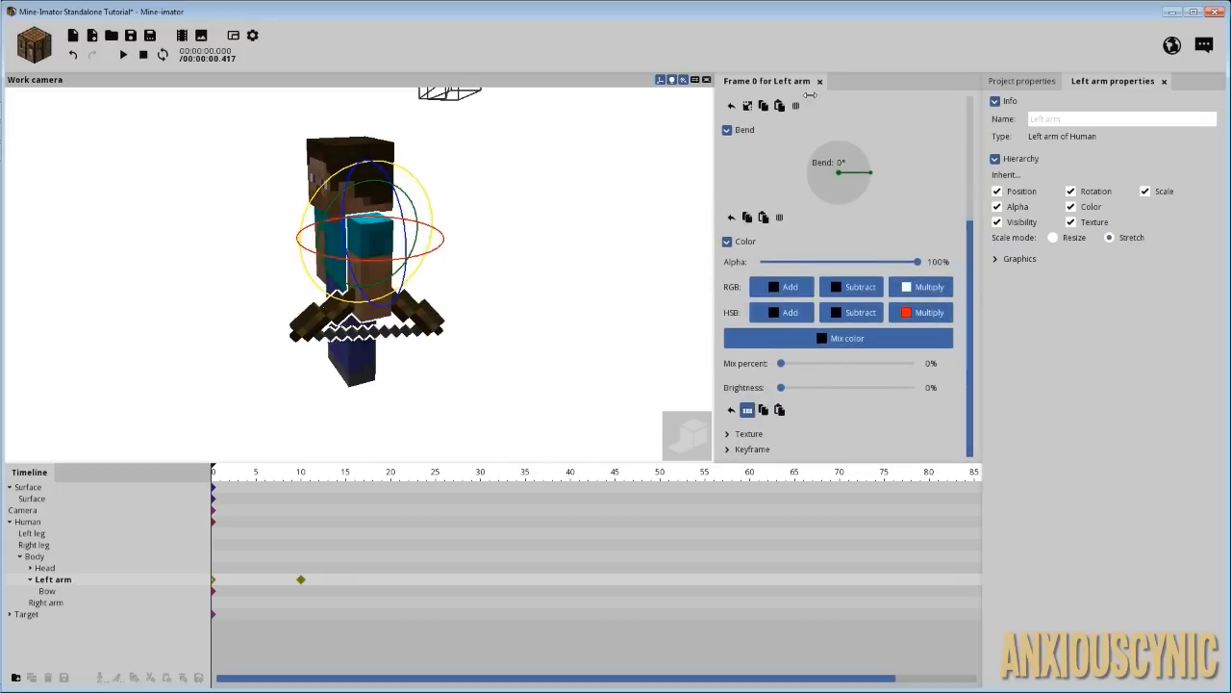
pyautogui.click(737, 451)
pyautogui.scroll(-1, 789, 442)
pyautogui.click(842, 425)
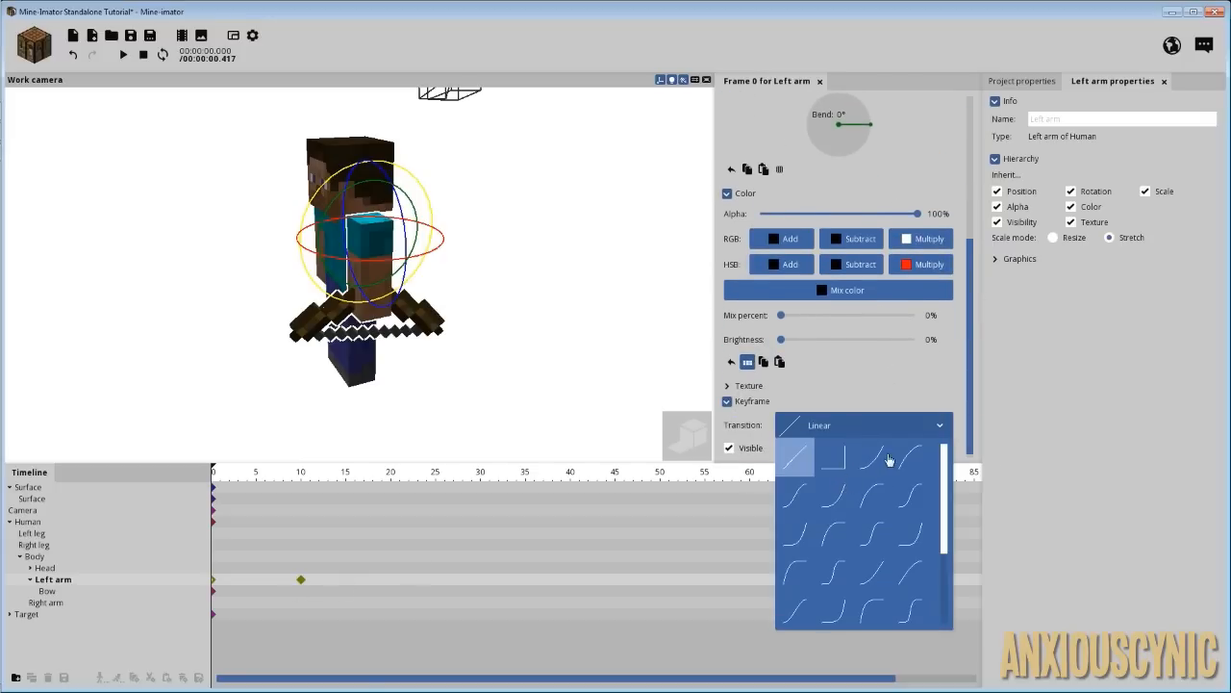
pyautogui.click(795, 496)
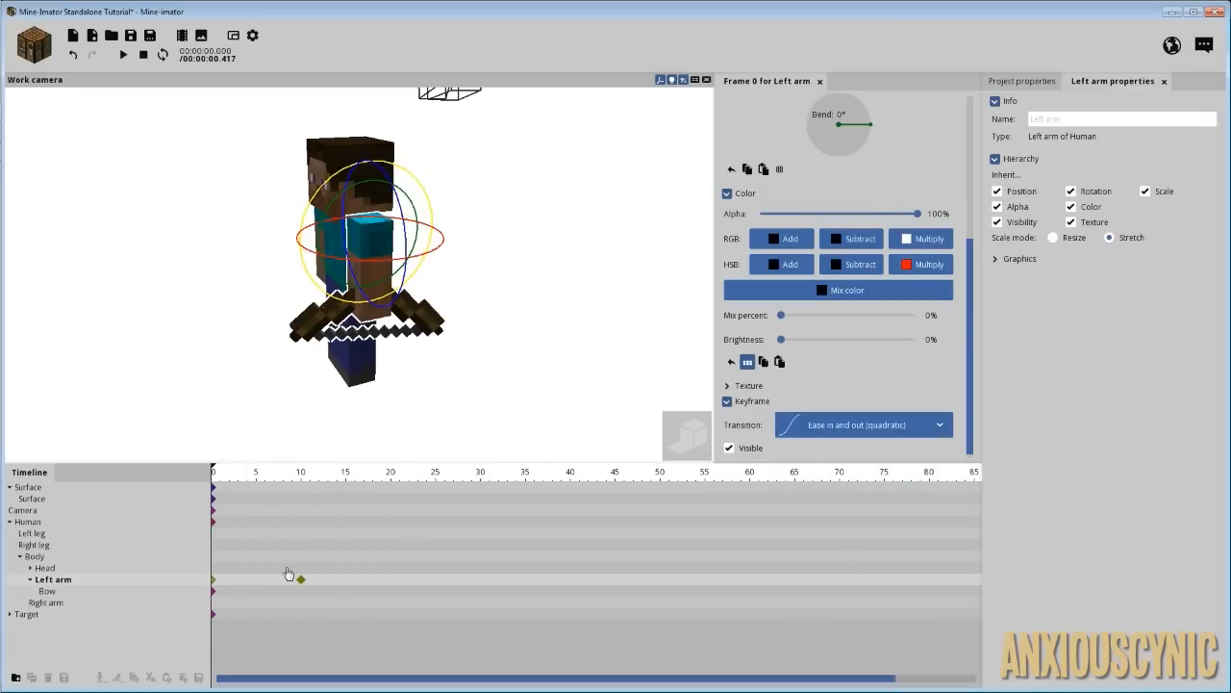
pyautogui.click(300, 579)
pyautogui.moveTo(309, 472); pyautogui.dragTo(345, 474)
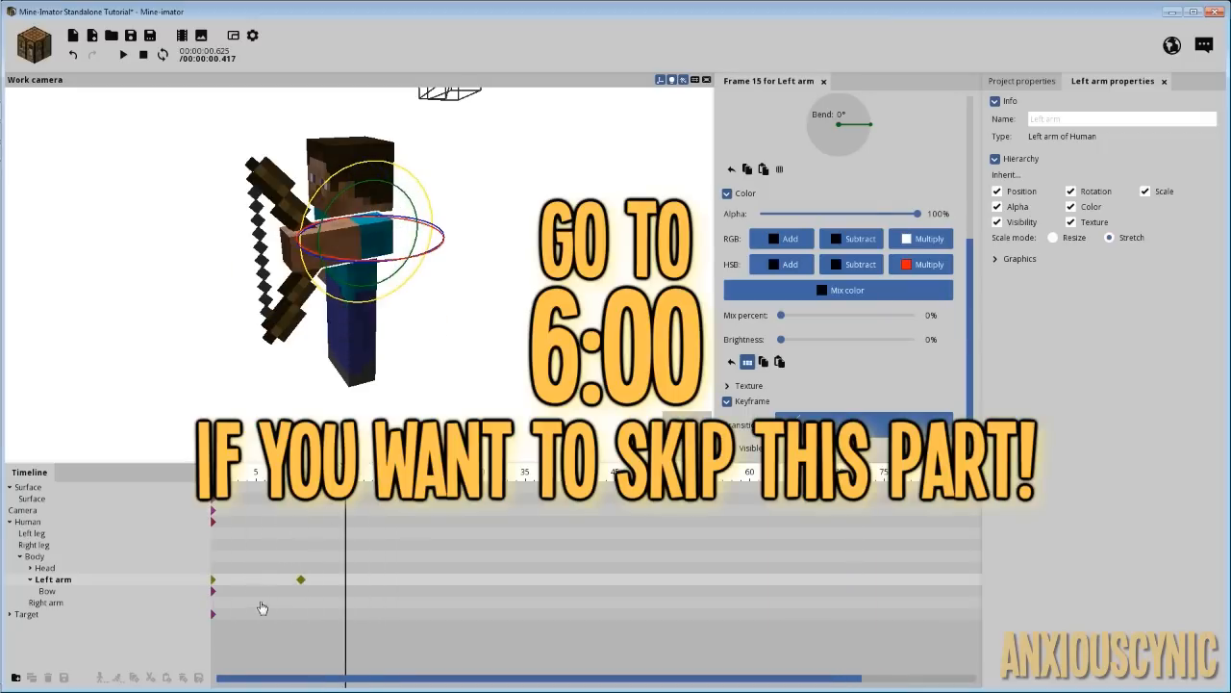
# - Add keyframes for the Human's right arm at frames 1 and 12
pyautogui.click(29, 579)
pyautogui.click(222, 591)
pyautogui.click(321, 593)
pyautogui.moveTo(327, 472); pyautogui.dragTo(408, 465)
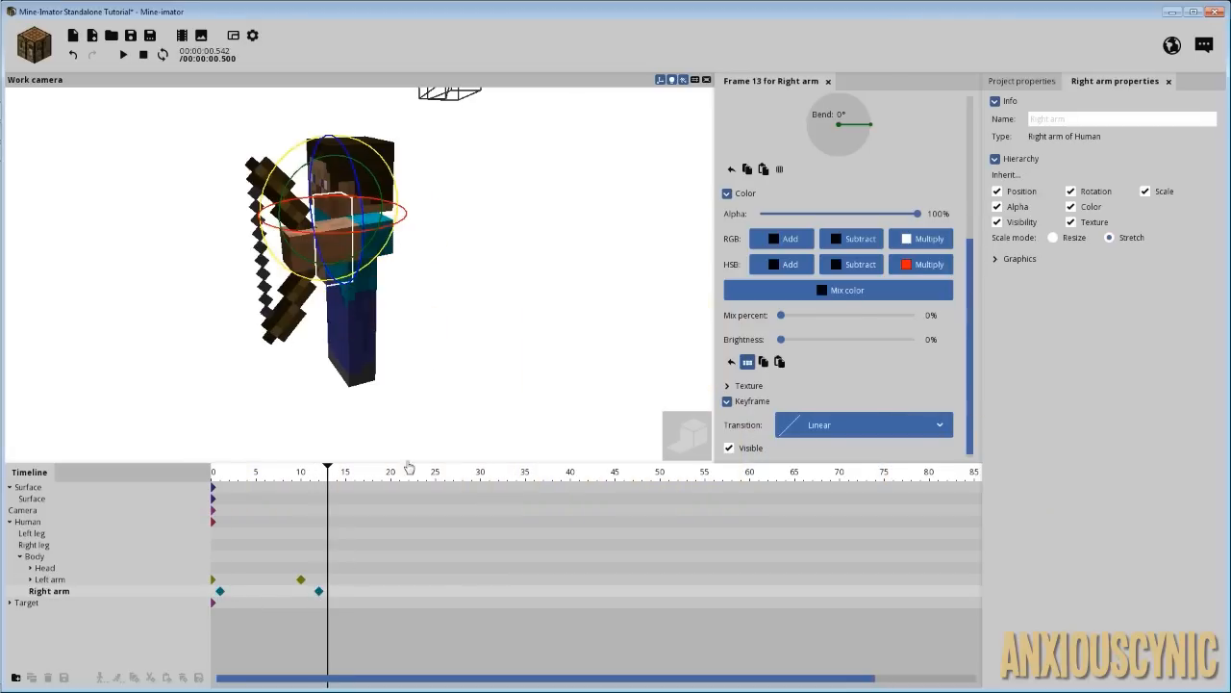
# - At frame 12, raise the right arm to horizontal and swing it inward across the chest toward the bow
pyautogui.click(319, 592)
pyautogui.moveTo(343, 415); pyautogui.dragTo(472, 410)
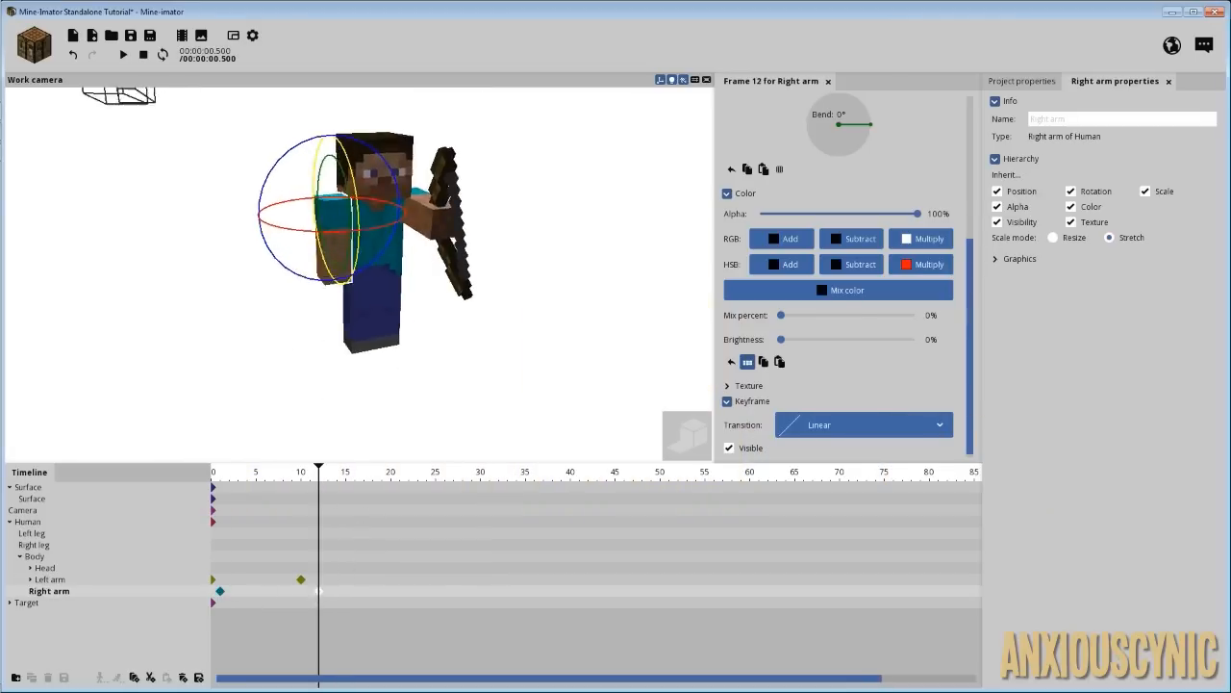
pyautogui.moveTo(340, 318); pyautogui.dragTo(356, 318)
pyautogui.moveTo(362, 166); pyautogui.dragTo(250, 164)
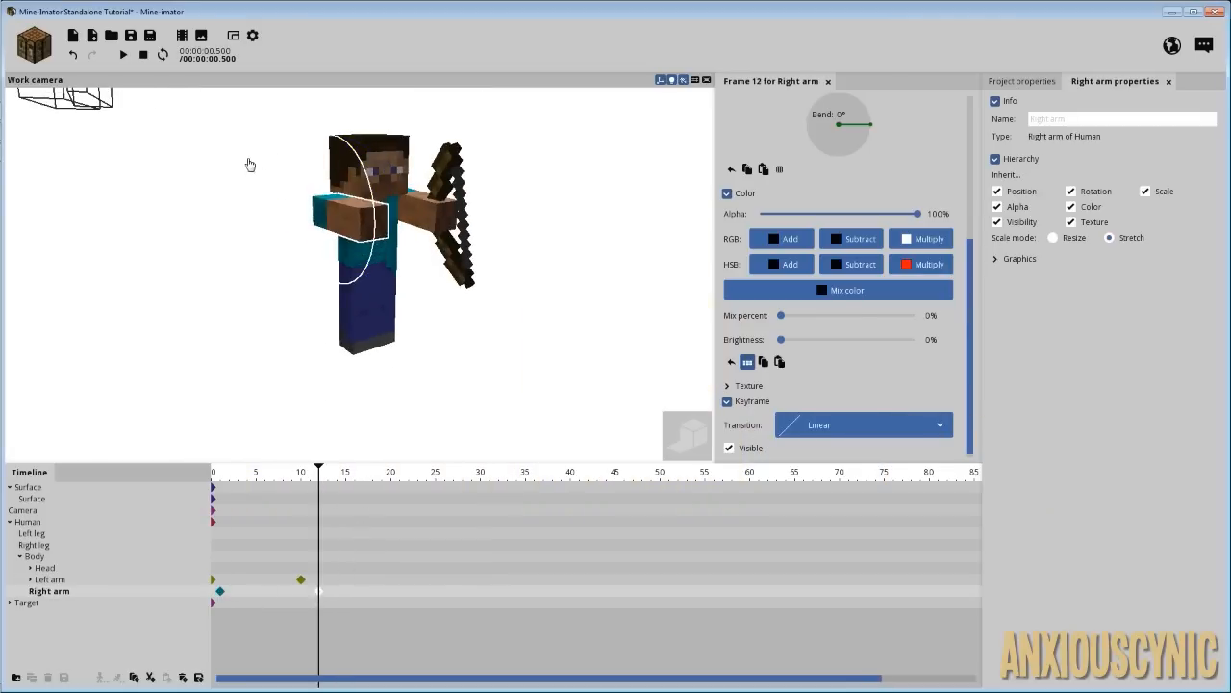
pyautogui.moveTo(464, 173); pyautogui.dragTo(472, 186)
pyautogui.scroll(1, 473, 186)
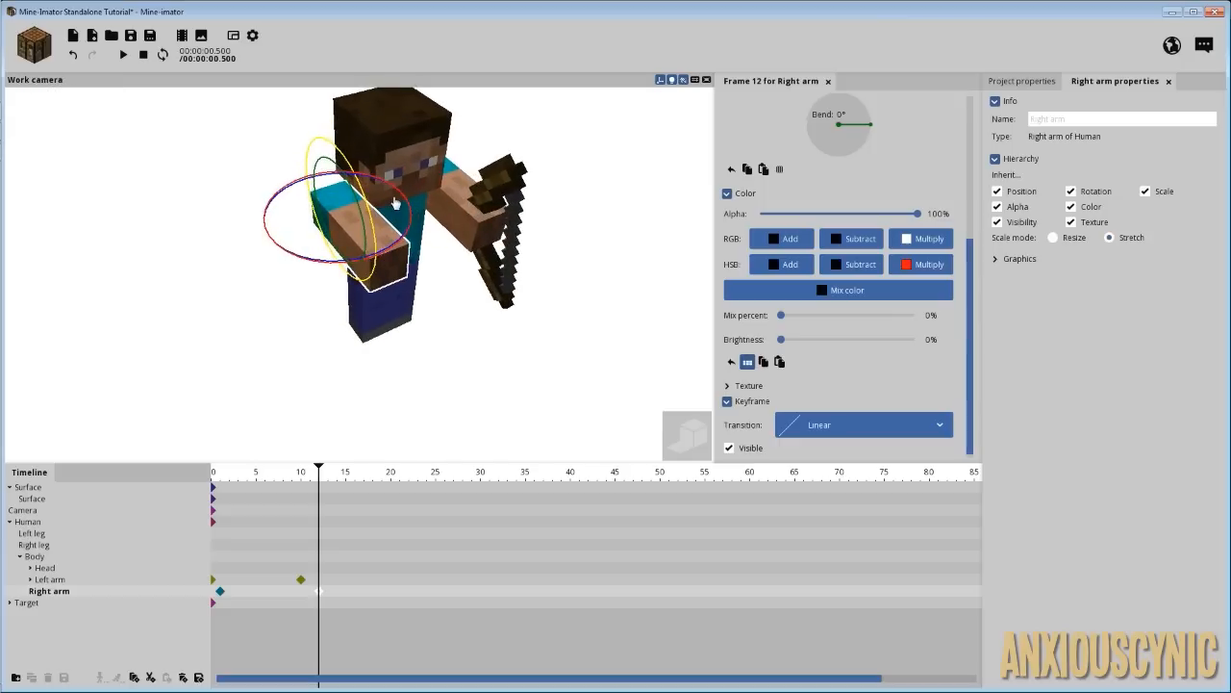
pyautogui.moveTo(395, 203); pyautogui.dragTo(476, 273)
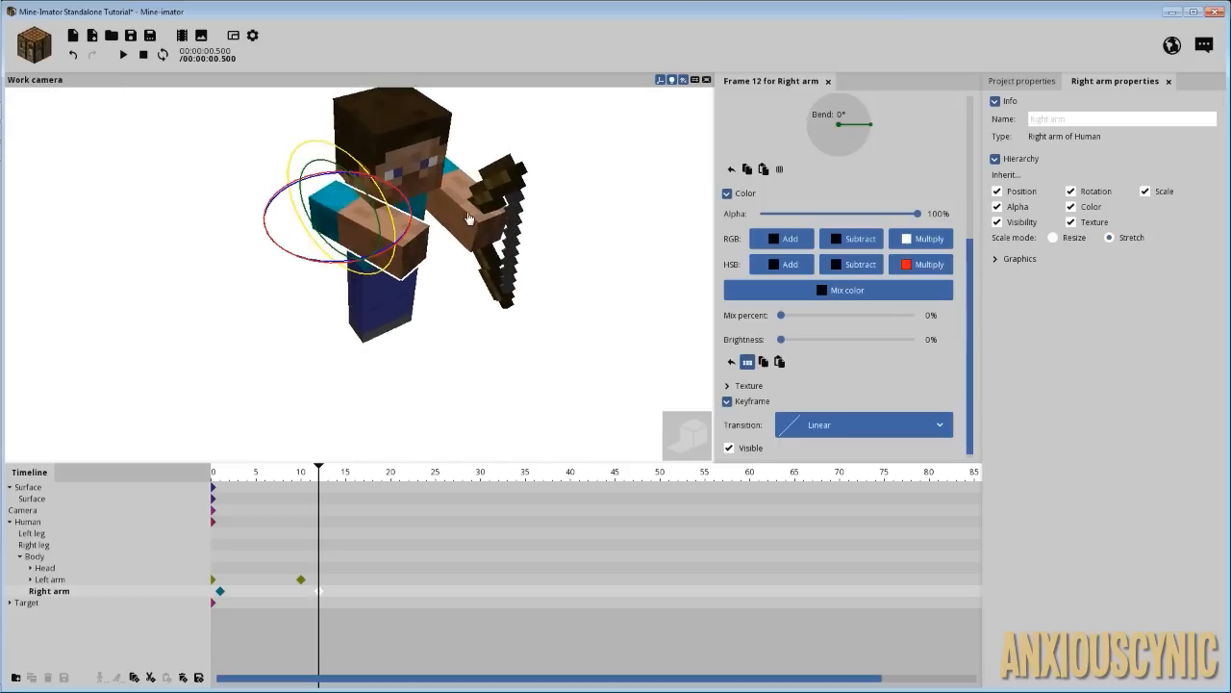
# - Swing the left arm inward at its frame 10 keyframe to meet the right hand, and expand its timeline entry to reveal the Bow
pyautogui.click(300, 580)
pyautogui.moveTo(492, 159); pyautogui.dragTo(503, 203)
pyautogui.click(319, 591)
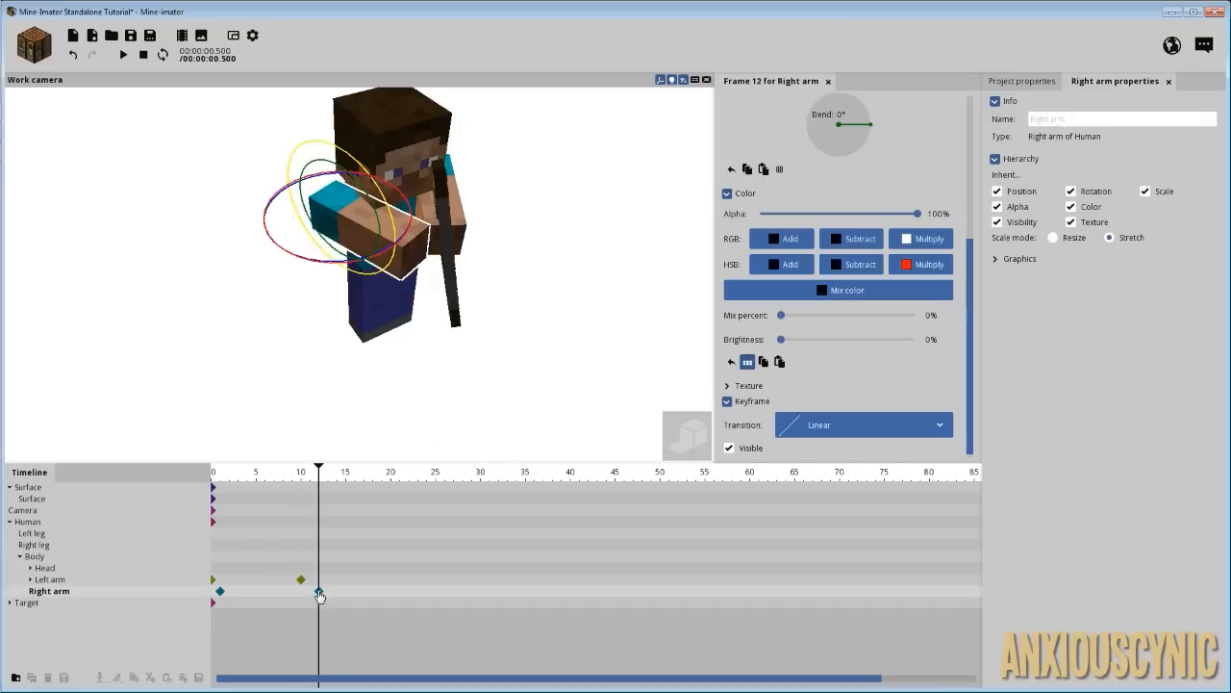
pyautogui.click(30, 579)
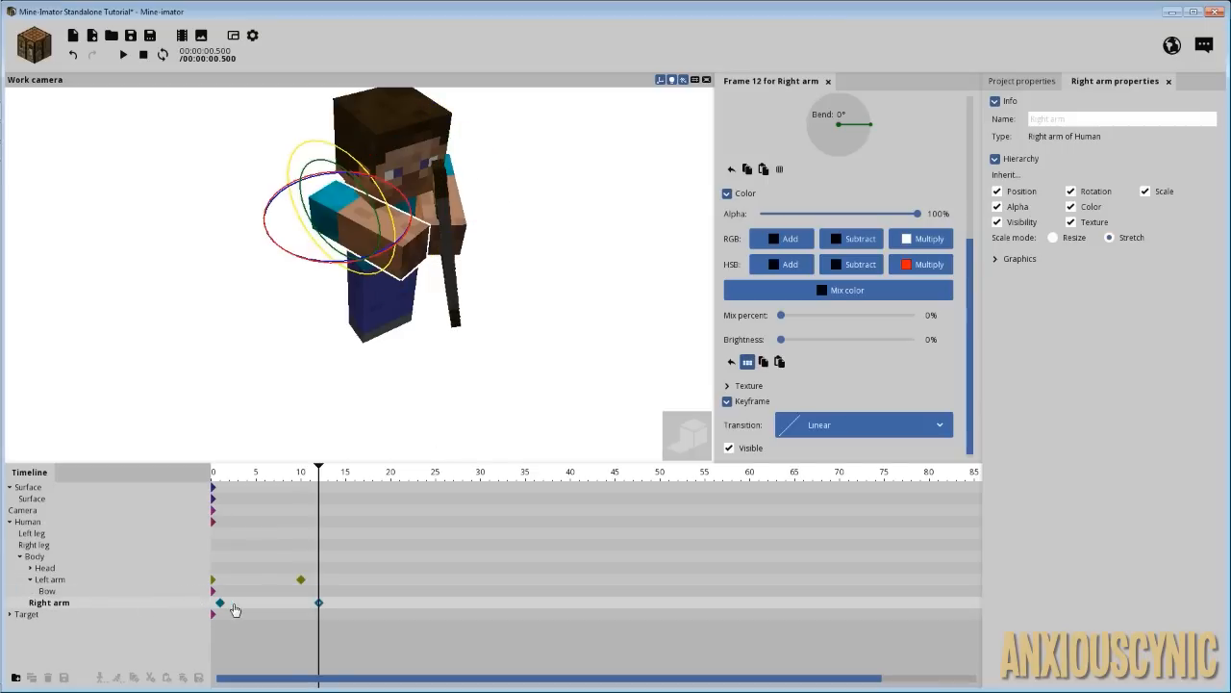
pyautogui.click(310, 615)
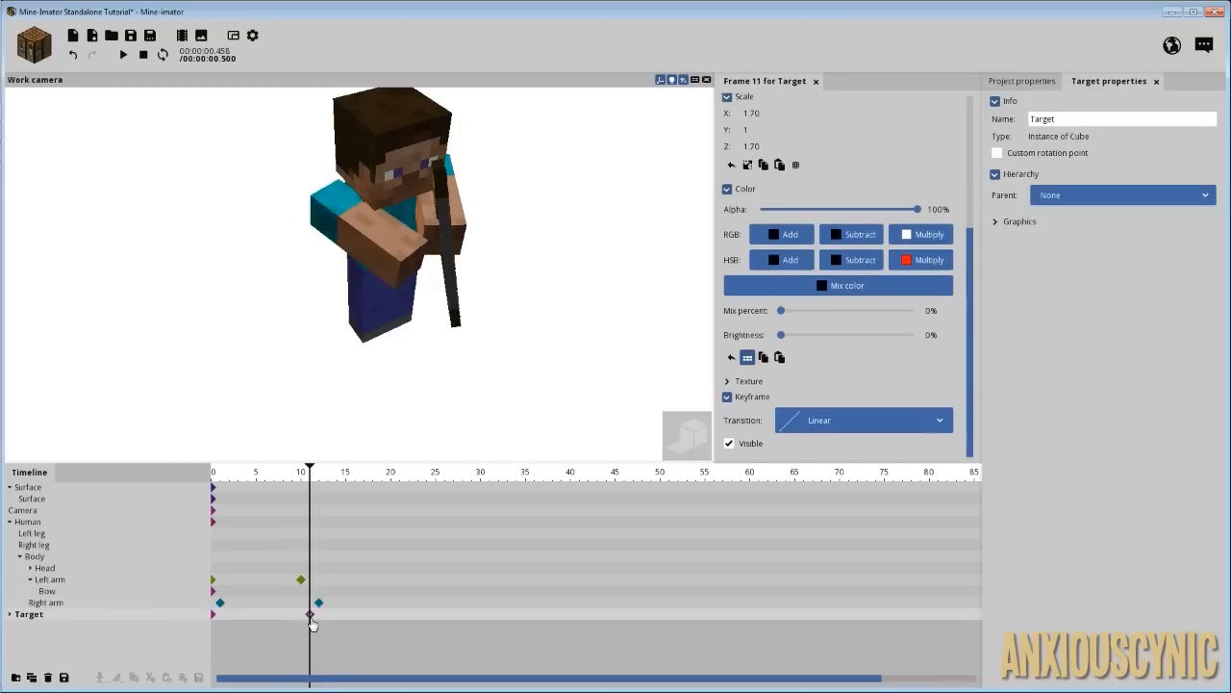
pyautogui.click(391, 618)
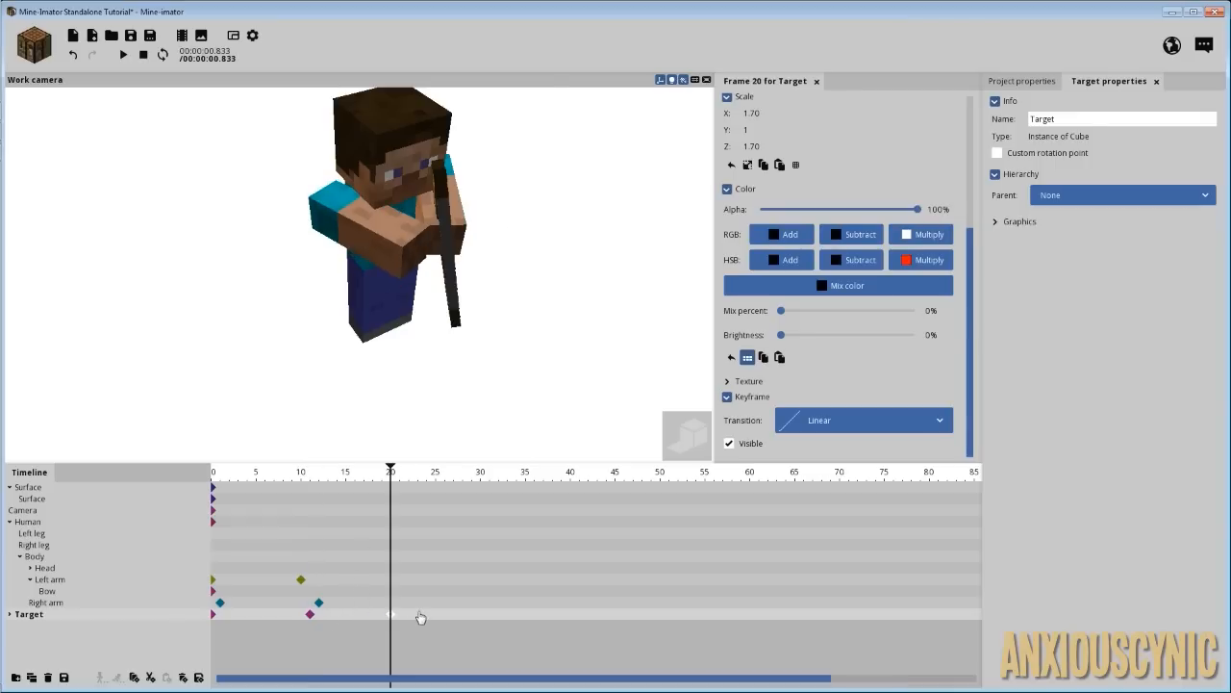
pyautogui.moveTo(420, 616); pyautogui.dragTo(297, 616)
pyautogui.press('Delete')
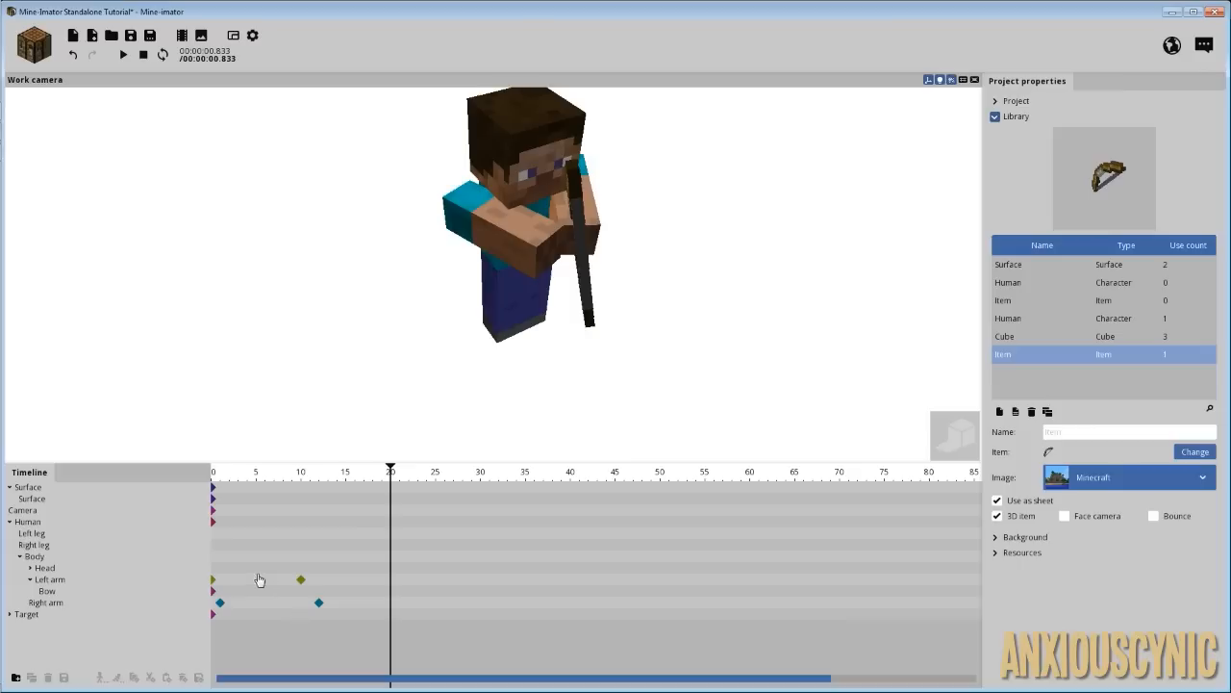
# - Add keyframes for the Bow at frames 11 and 18, and for the right arm at frame 18
pyautogui.click(309, 590)
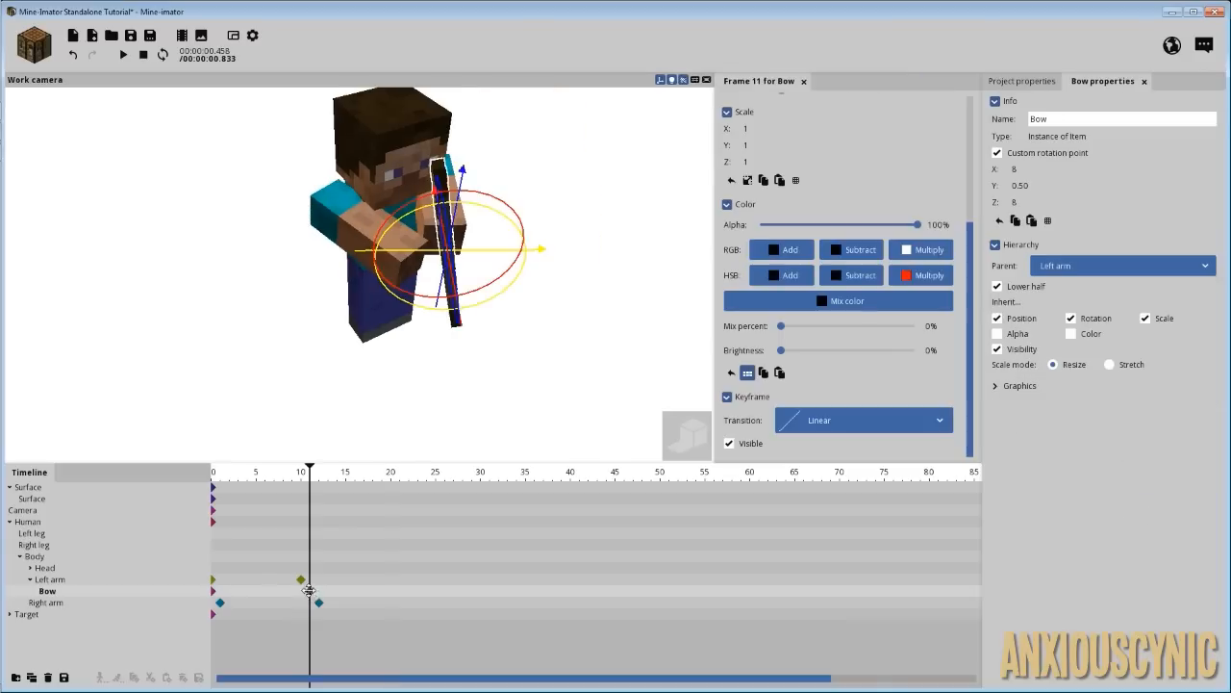
pyautogui.click(378, 596)
pyautogui.click(375, 602)
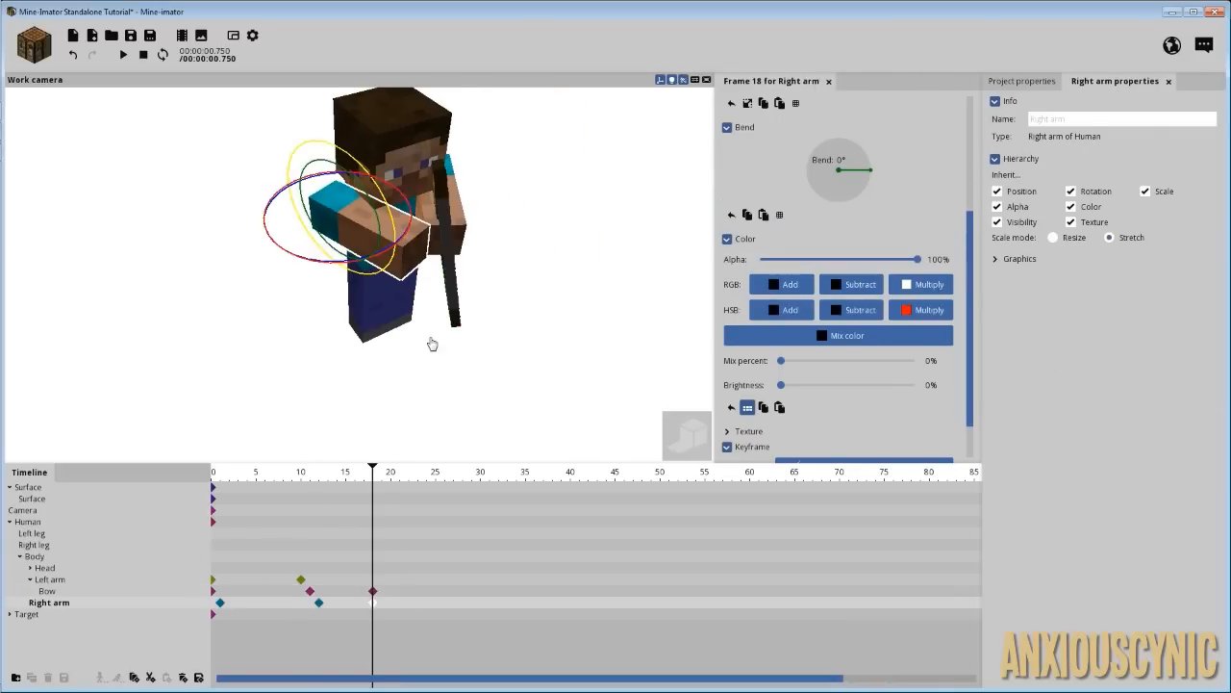
# - At frame 18, bend the right arm about 47° and rotate it back from the bow into a drawing pose
pyautogui.moveTo(496, 210)
pyautogui.mouseDown()
pyautogui.moveTo(520, 194)
pyautogui.moveTo(535, 212)
pyautogui.moveTo(521, 190)
pyautogui.moveTo(505, 195)
pyautogui.mouseUp()
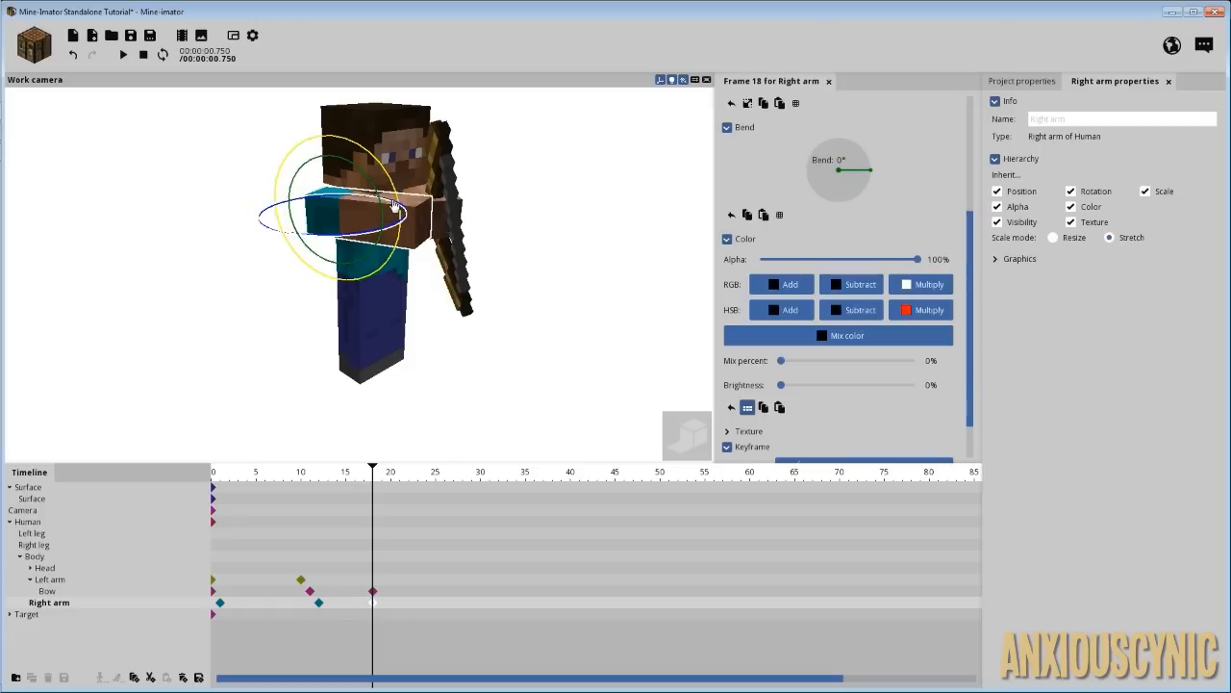
pyautogui.moveTo(382, 185); pyautogui.dragTo(417, 219)
pyautogui.moveTo(506, 183); pyautogui.dragTo(463, 190)
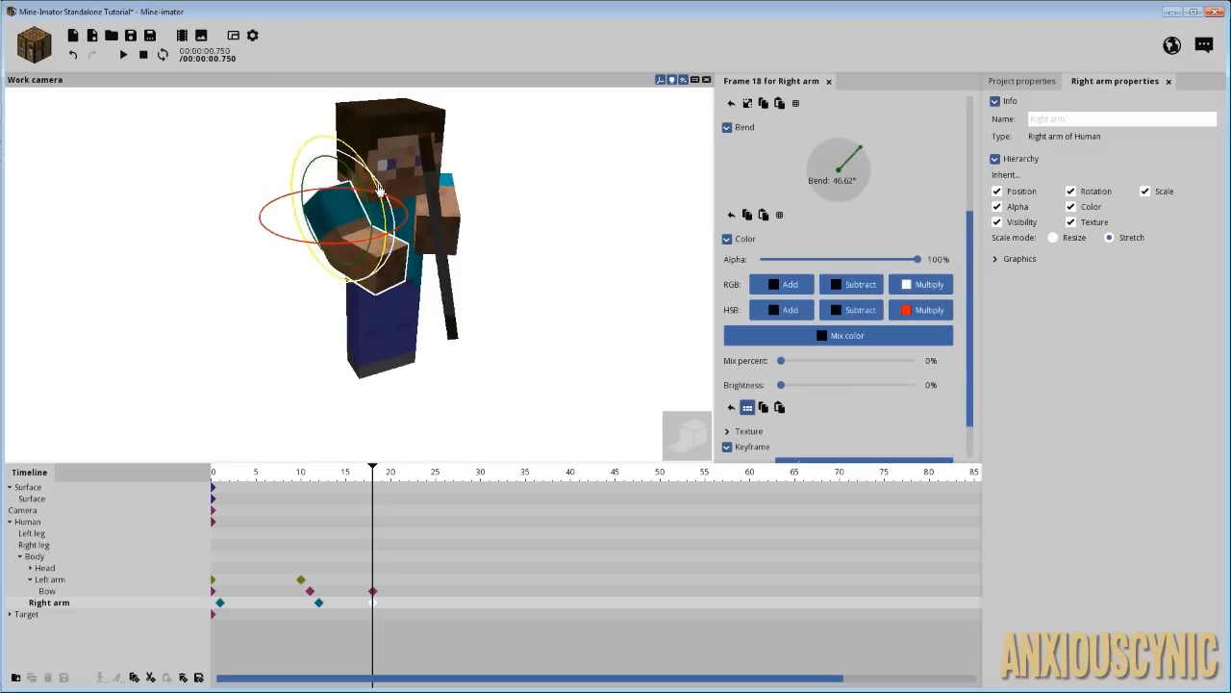
pyautogui.moveTo(402, 182); pyautogui.dragTo(406, 154)
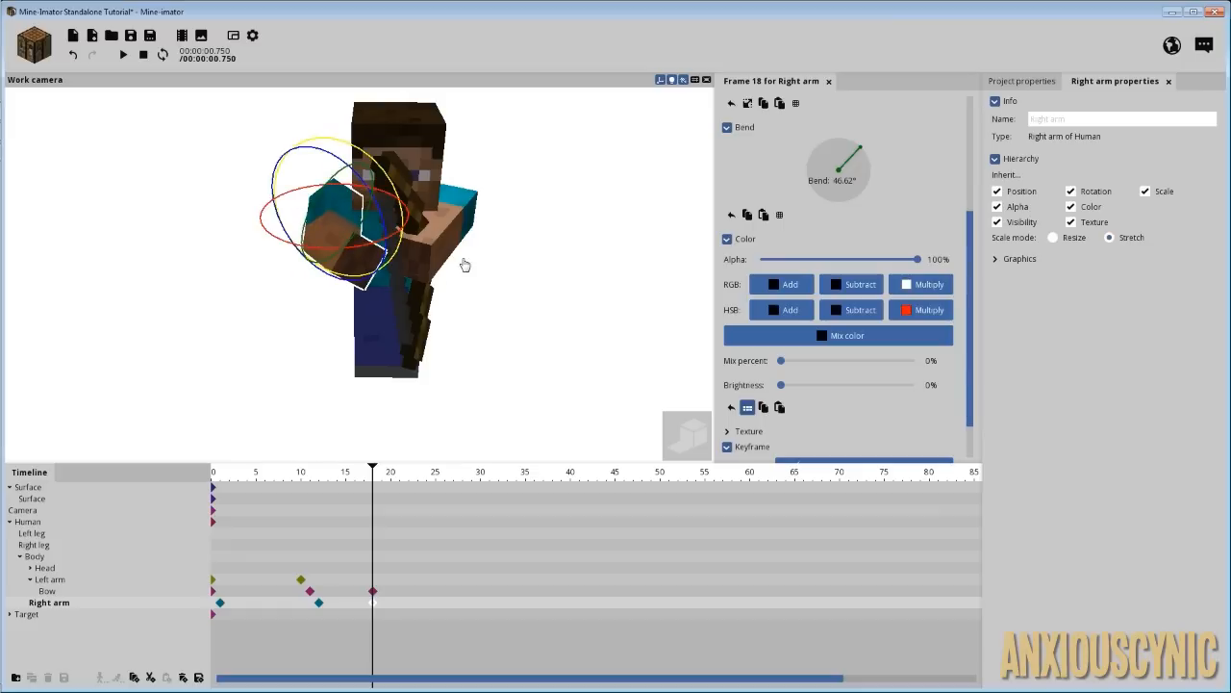
# - Rotate the Bow at its frame 18 keyframe so it stands in the left hand with its string toward the right hand
pyautogui.click(375, 592)
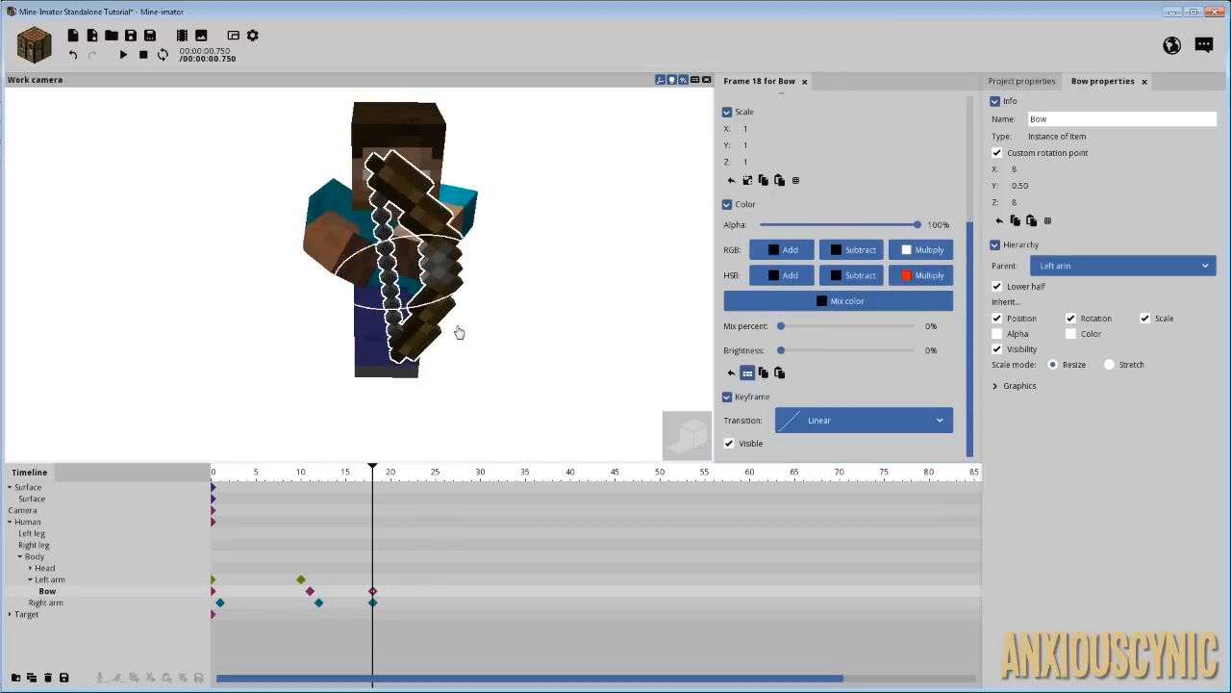
pyautogui.moveTo(463, 304); pyautogui.dragTo(520, 264, button='middle')
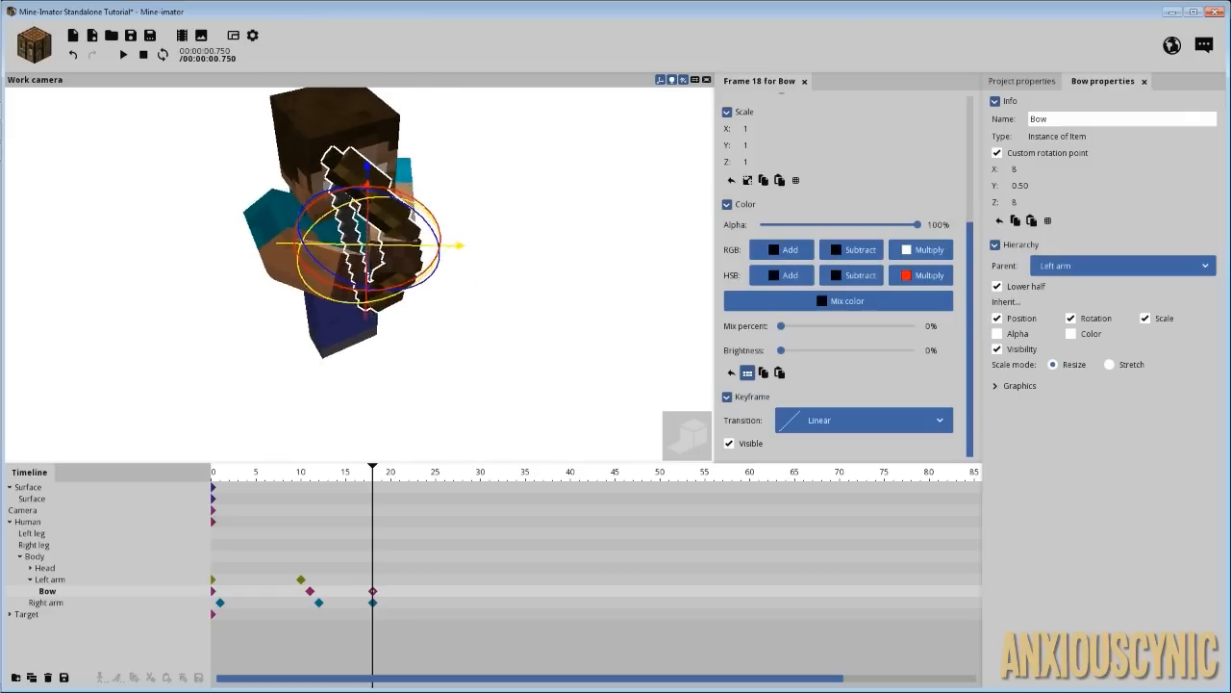
pyautogui.moveTo(358, 250); pyautogui.dragTo(358, 289, button='middle')
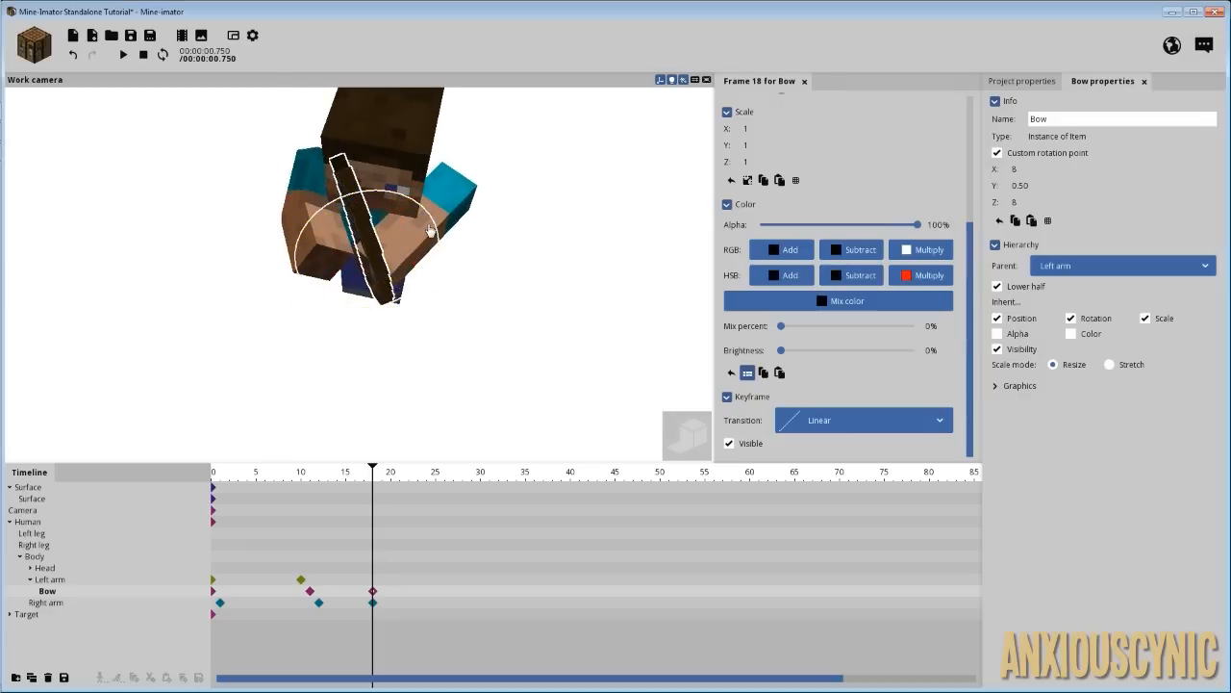
pyautogui.moveTo(358, 289)
pyautogui.mouseDown(button='middle')
pyautogui.moveTo(409, 252)
pyautogui.moveTo(371, 279)
pyautogui.mouseUp(button='middle')
pyautogui.moveTo(371, 279); pyautogui.dragTo(337, 289)
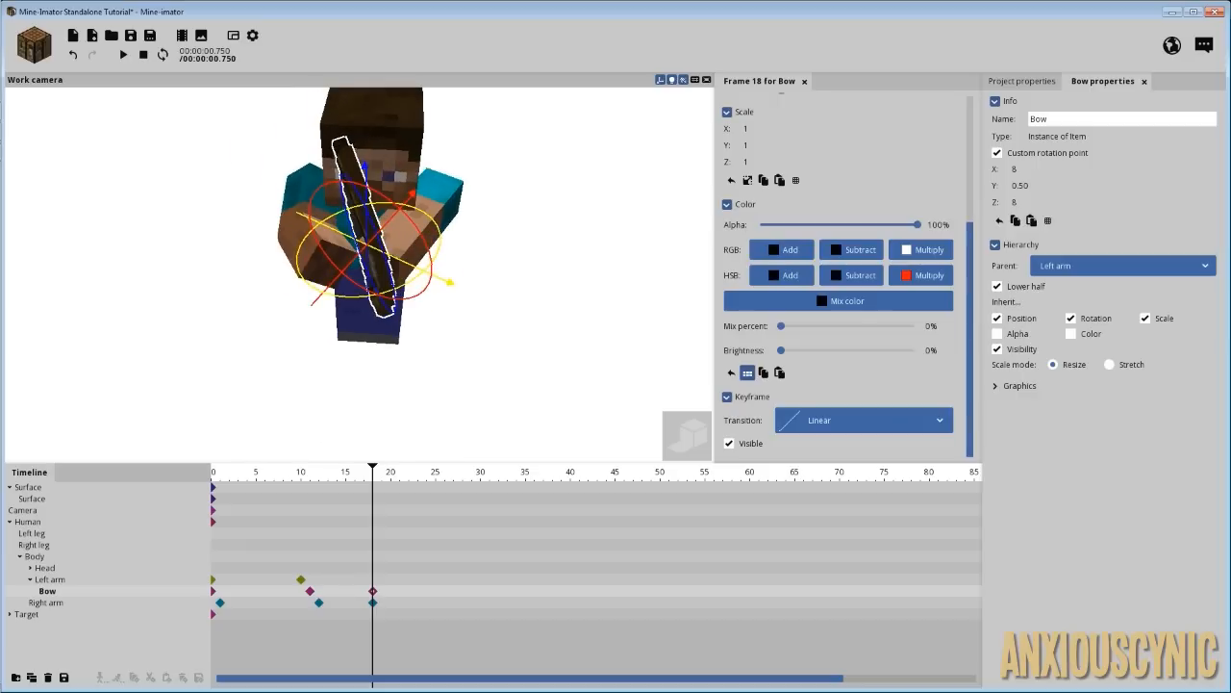
pyautogui.moveTo(536, 195); pyautogui.dragTo(568, 202, button='middle')
pyautogui.moveTo(567, 202); pyautogui.dragTo(673, 178)
pyautogui.moveTo(673, 178); pyautogui.dragTo(678, 178, button='middle')
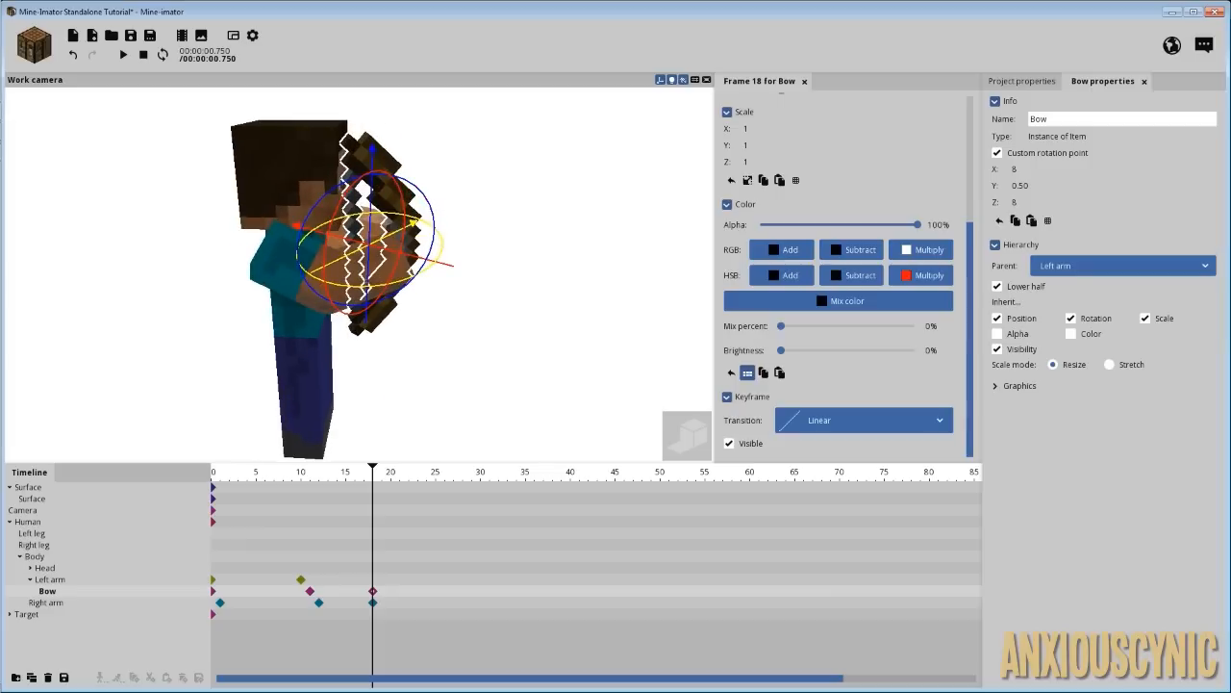
pyautogui.moveTo(485, 196); pyautogui.dragTo(539, 193, button='middle')
pyautogui.moveTo(289, 385); pyautogui.dragTo(380, 404)
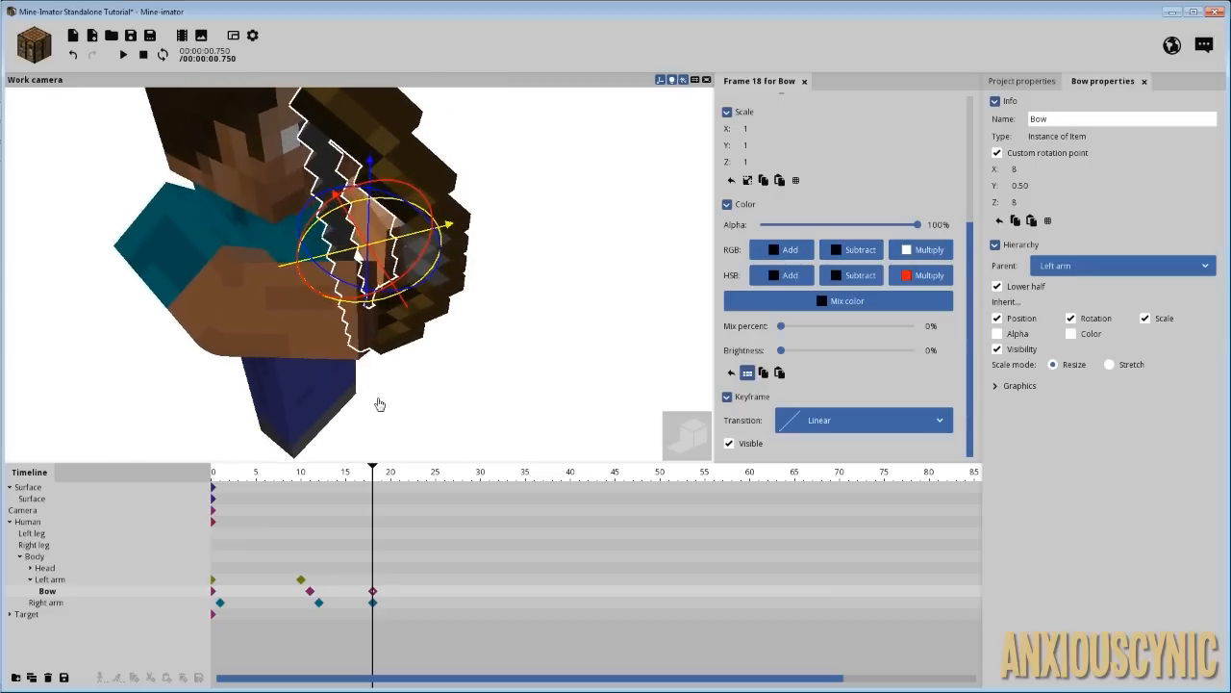
# - Increase the right arm's bend at frame 18 to about 81° and rotate the arm so its hand reaches toward the bowstring
pyautogui.click(373, 602)
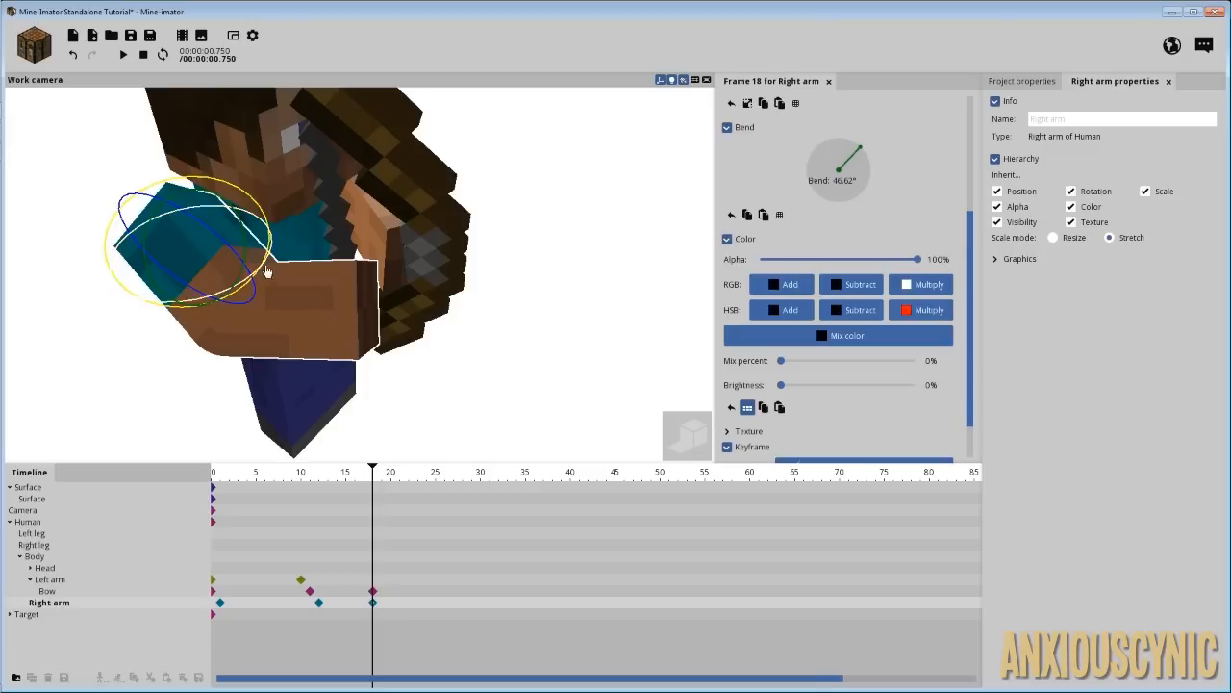
pyautogui.moveTo(193, 198)
pyautogui.mouseDown()
pyautogui.moveTo(173, 195)
pyautogui.moveTo(187, 199)
pyautogui.mouseUp()
pyautogui.moveTo(391, 212); pyautogui.dragTo(285, 213)
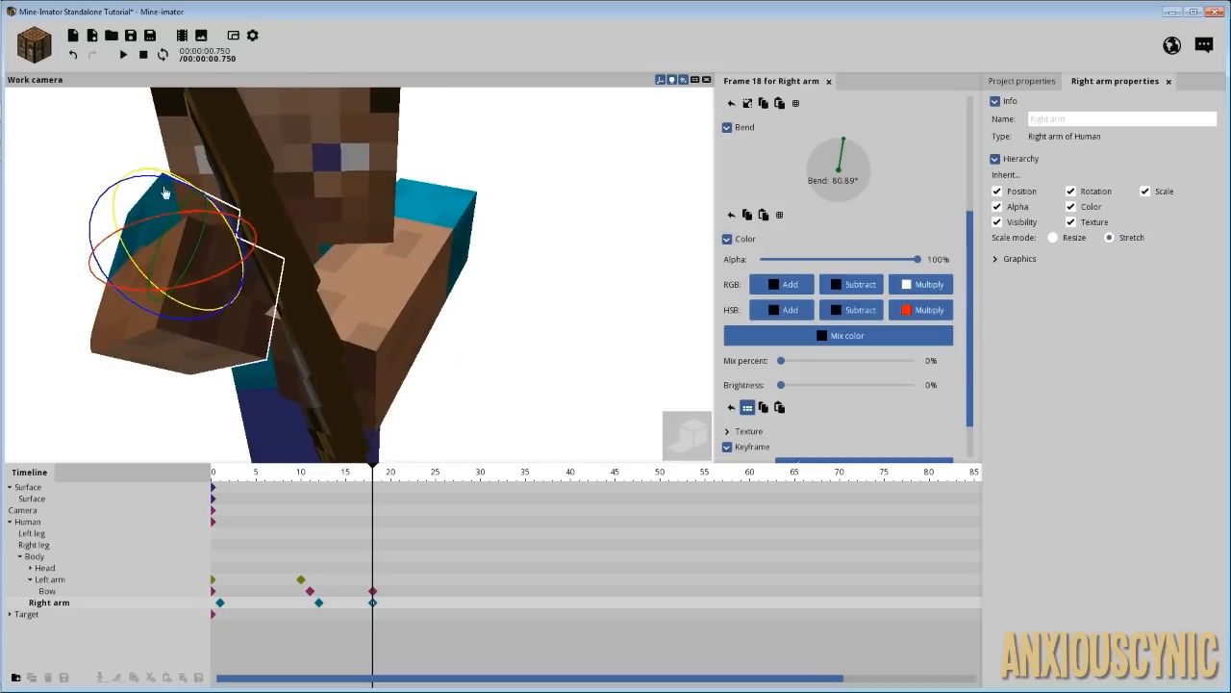
pyautogui.moveTo(106, 197); pyautogui.dragTo(140, 204)
pyautogui.moveTo(308, 281); pyautogui.dragTo(344, 281)
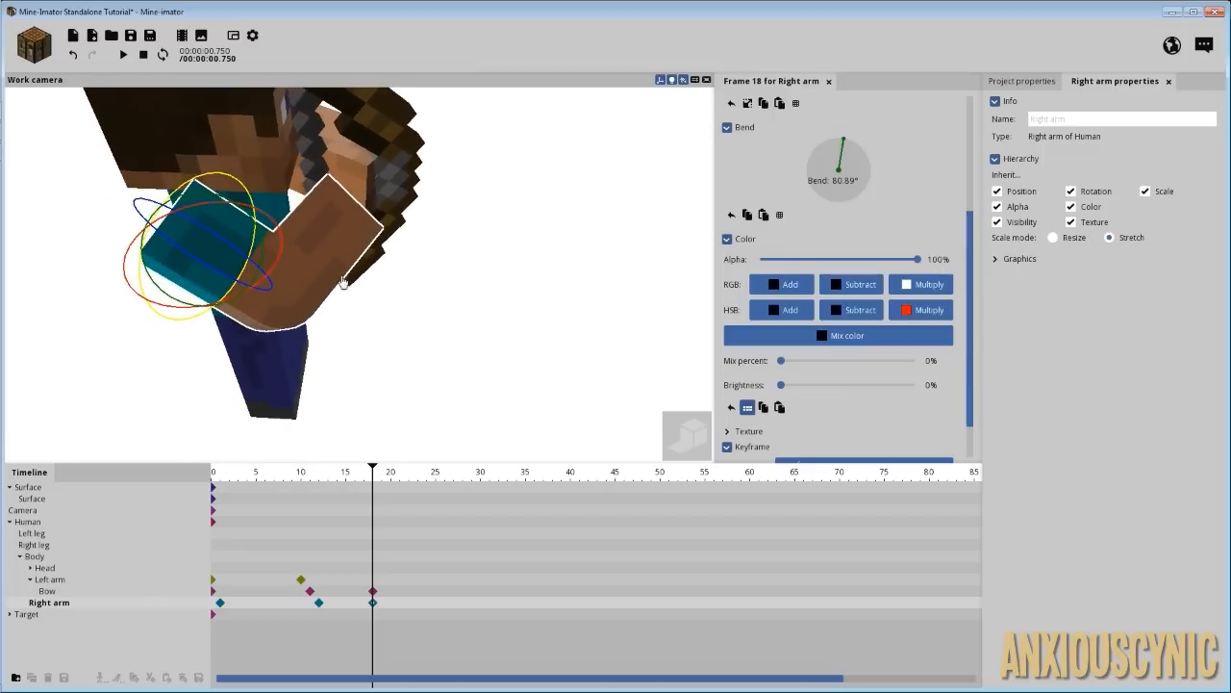
# - Fine-tune the Bow's rotation at frame 18 to about X 112°, Y -49° and Z 72°
pyautogui.click(373, 590)
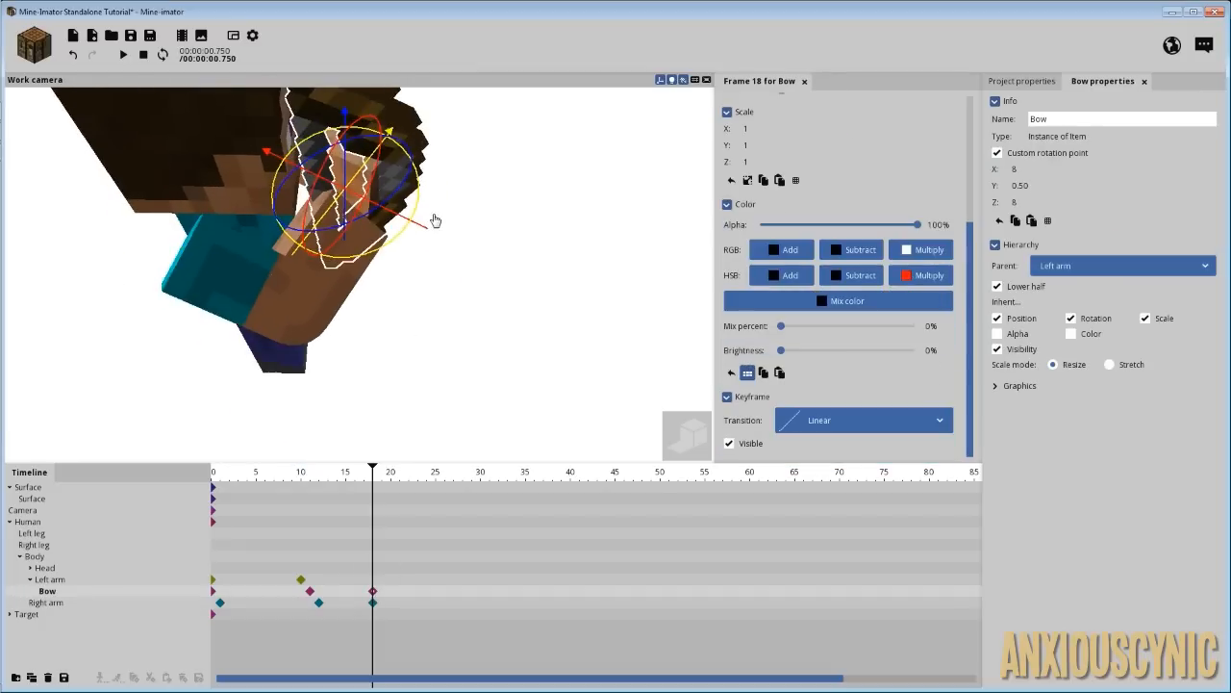
pyautogui.moveTo(420, 207); pyautogui.dragTo(433, 189)
pyautogui.moveTo(496, 226)
pyautogui.mouseDown()
pyautogui.moveTo(444, 203)
pyautogui.moveTo(495, 226)
pyautogui.mouseUp()
pyautogui.moveTo(496, 226); pyautogui.dragTo(442, 217, button='middle')
pyautogui.moveTo(353, 133); pyautogui.dragTo(357, 132)
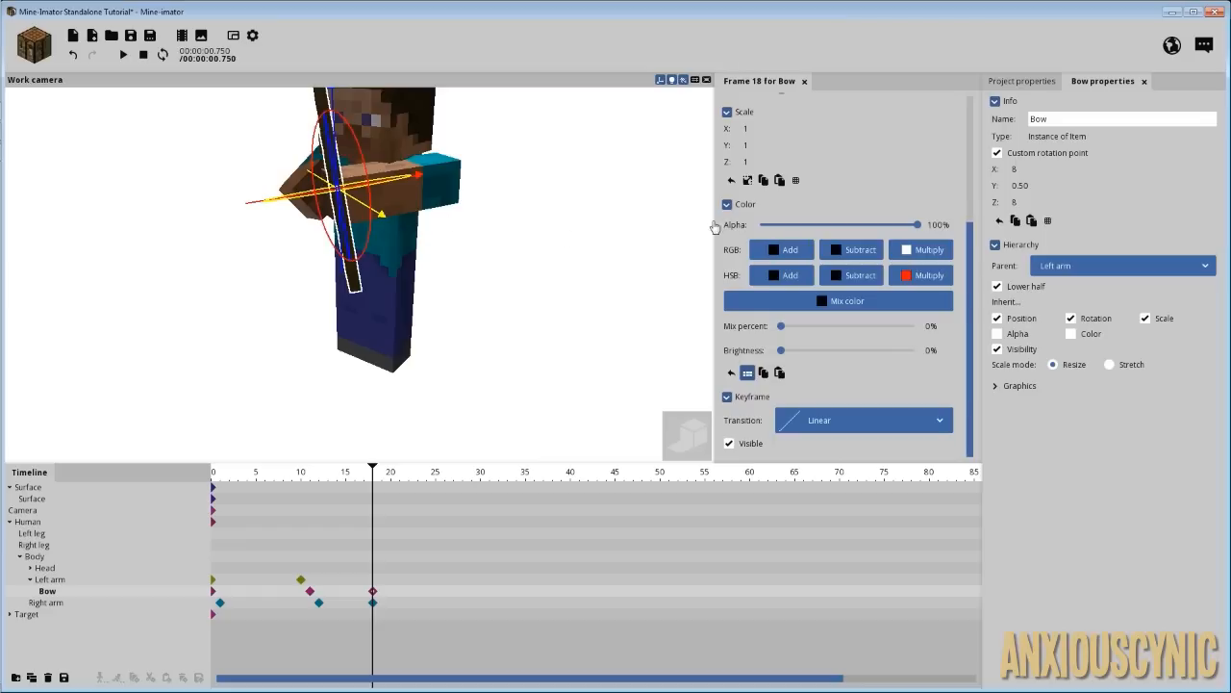
pyautogui.scroll(4, 976, 286)
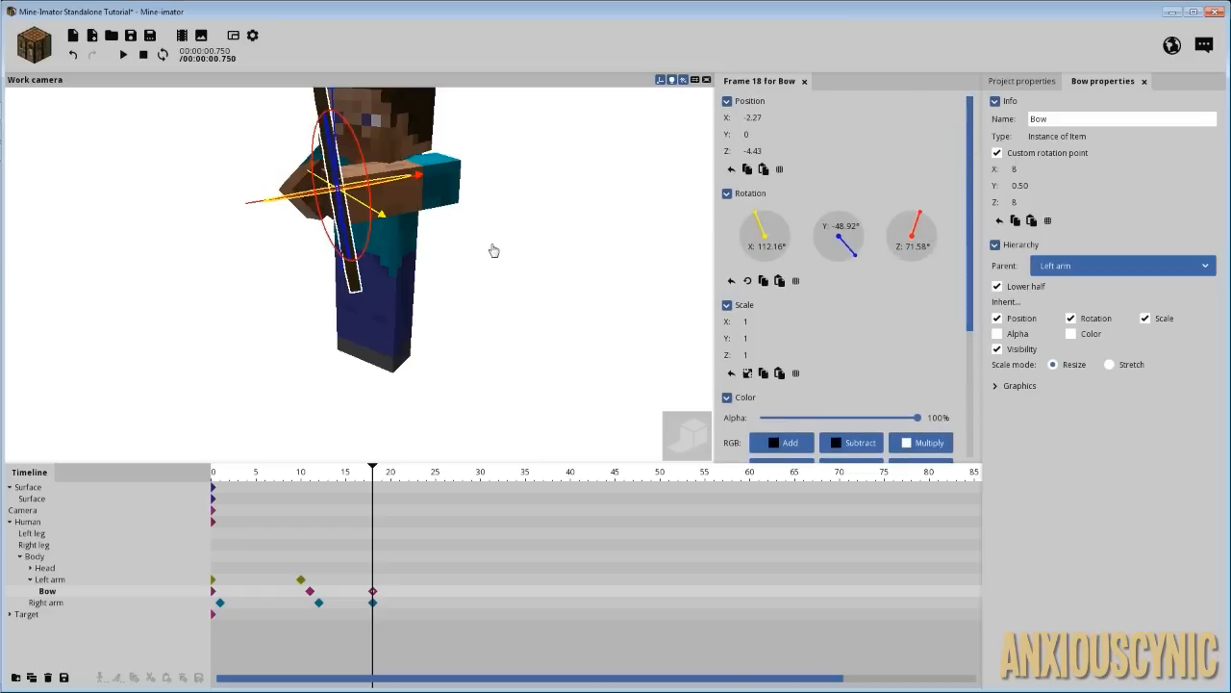
pyautogui.moveTo(492, 250)
pyautogui.mouseDown(button='middle')
pyautogui.moveTo(452, 246)
pyautogui.moveTo(473, 272)
pyautogui.mouseUp(button='middle')
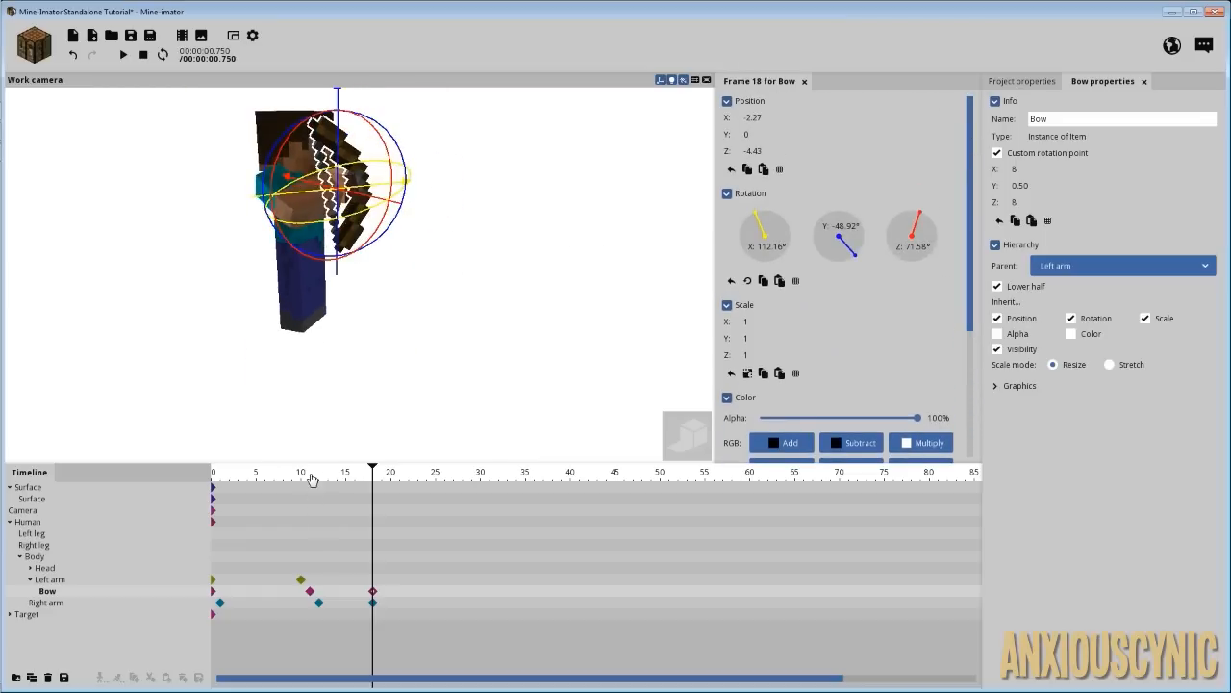
# - Play back the draw motion and move the right arm's frame 12 keyframe to frame 11, in line with the Bow's keyframe
pyautogui.press('space')
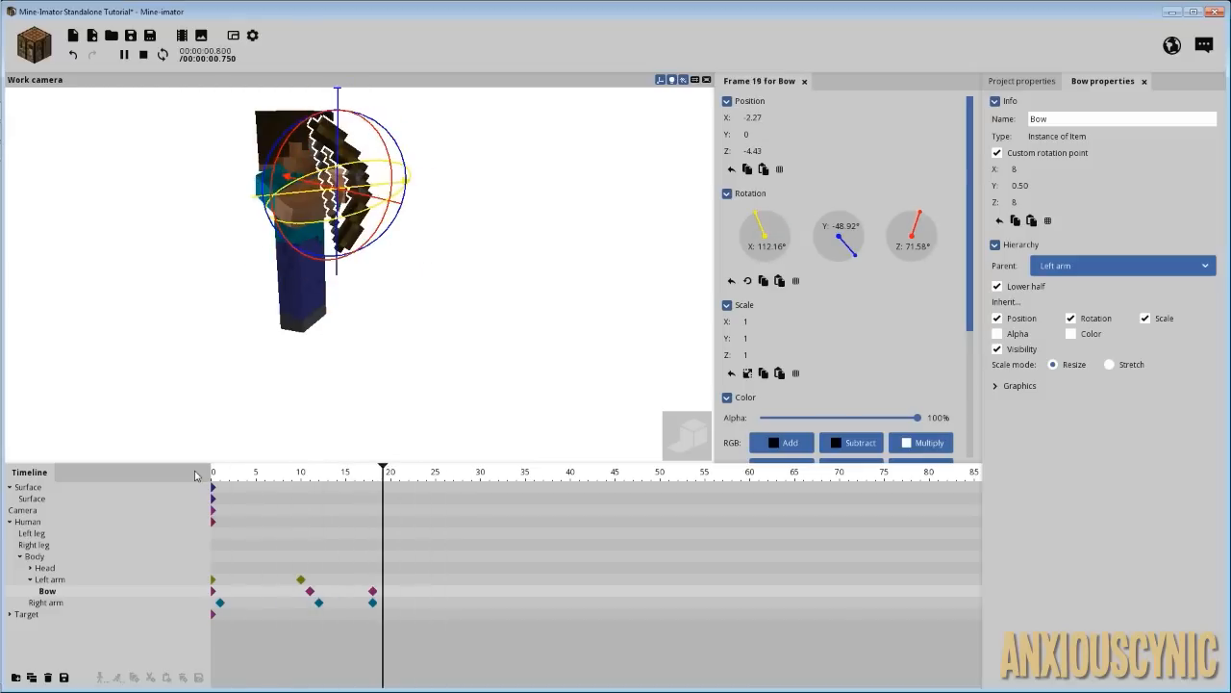
pyautogui.press('space')
pyautogui.moveTo(313, 469)
pyautogui.mouseDown()
pyautogui.moveTo(330, 469)
pyautogui.moveTo(318, 469)
pyautogui.mouseUp()
pyautogui.click(319, 604)
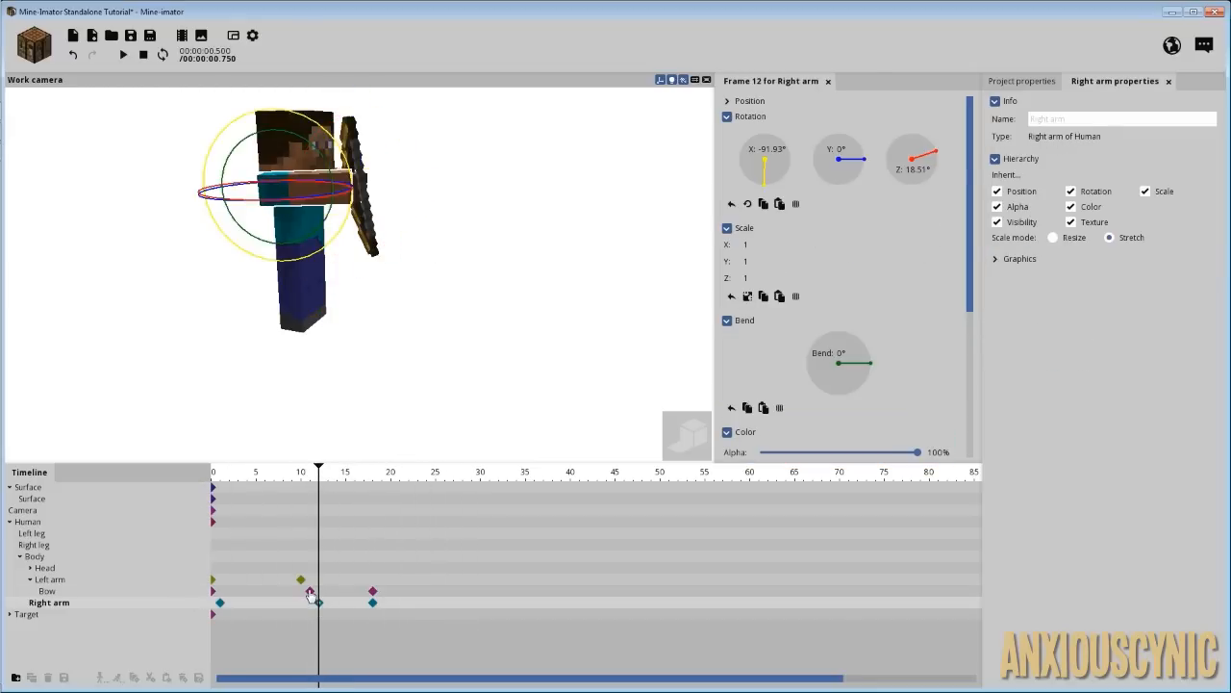
pyautogui.click(310, 592)
pyautogui.click(318, 602)
pyautogui.moveTo(319, 604); pyautogui.dragTo(303, 605)
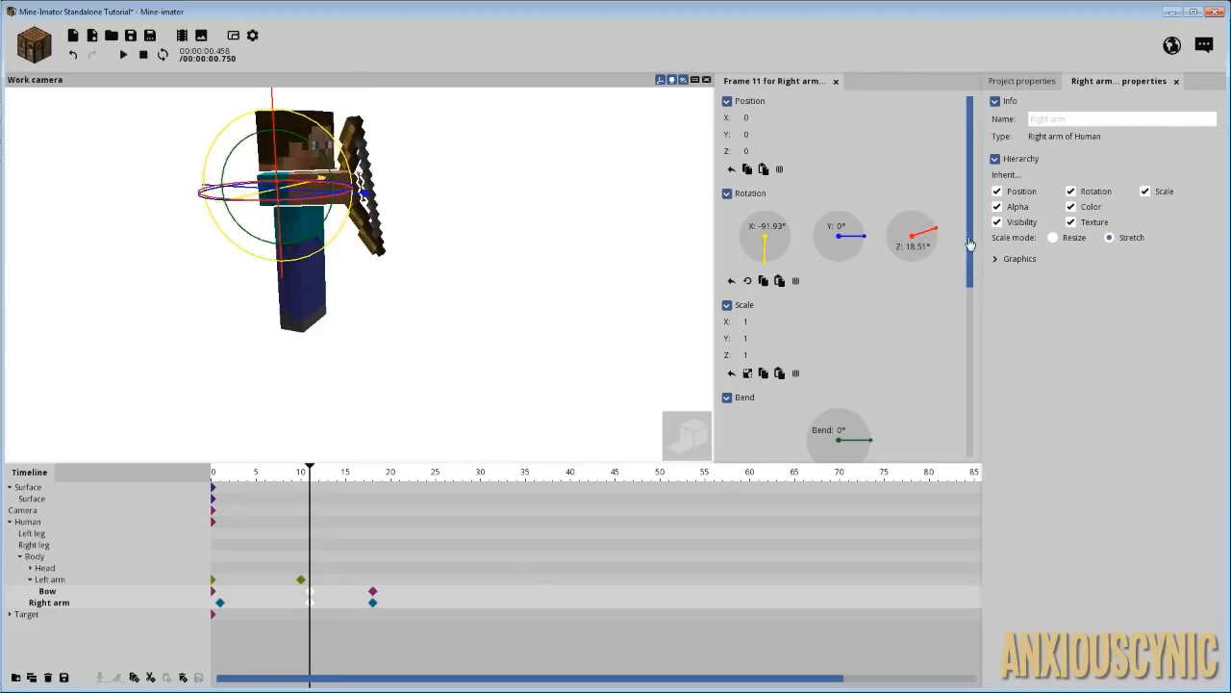
# - Set the transition of the Bow and right arm keyframes at frame 11 to Ease in and out (quadratic) and preview the motion
pyautogui.moveTo(970, 244); pyautogui.dragTo(970, 414)
pyautogui.click(844, 420)
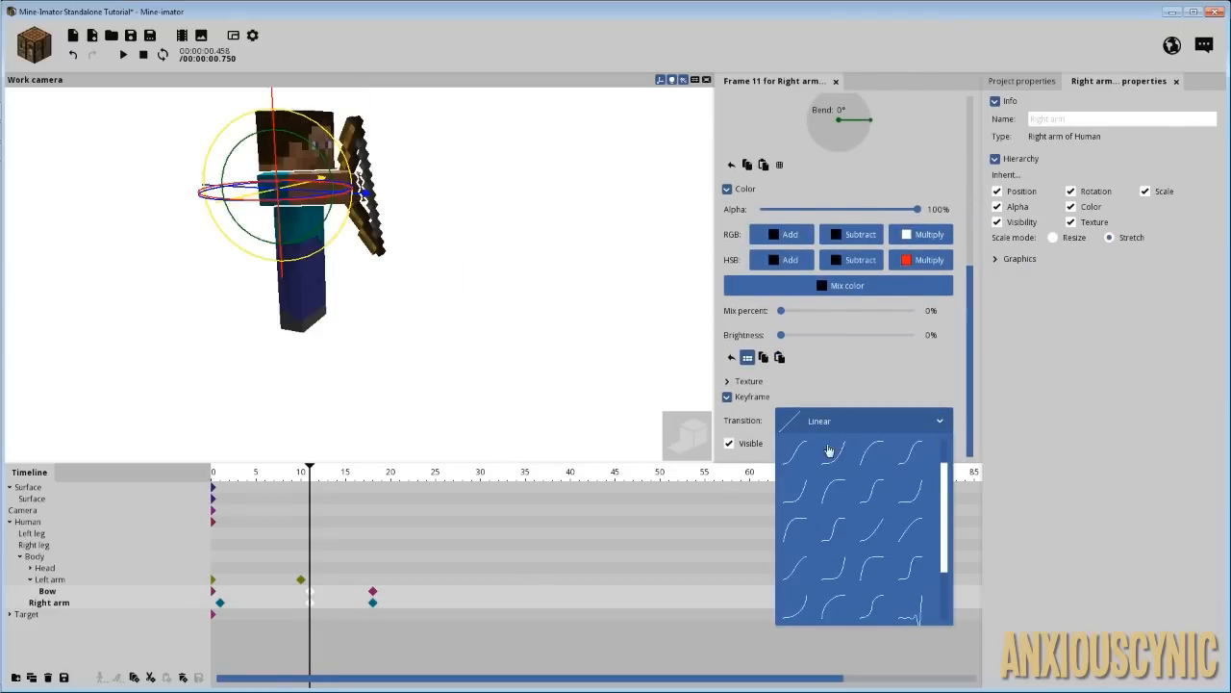
pyautogui.scroll(1, 822, 481)
pyautogui.click(787, 506)
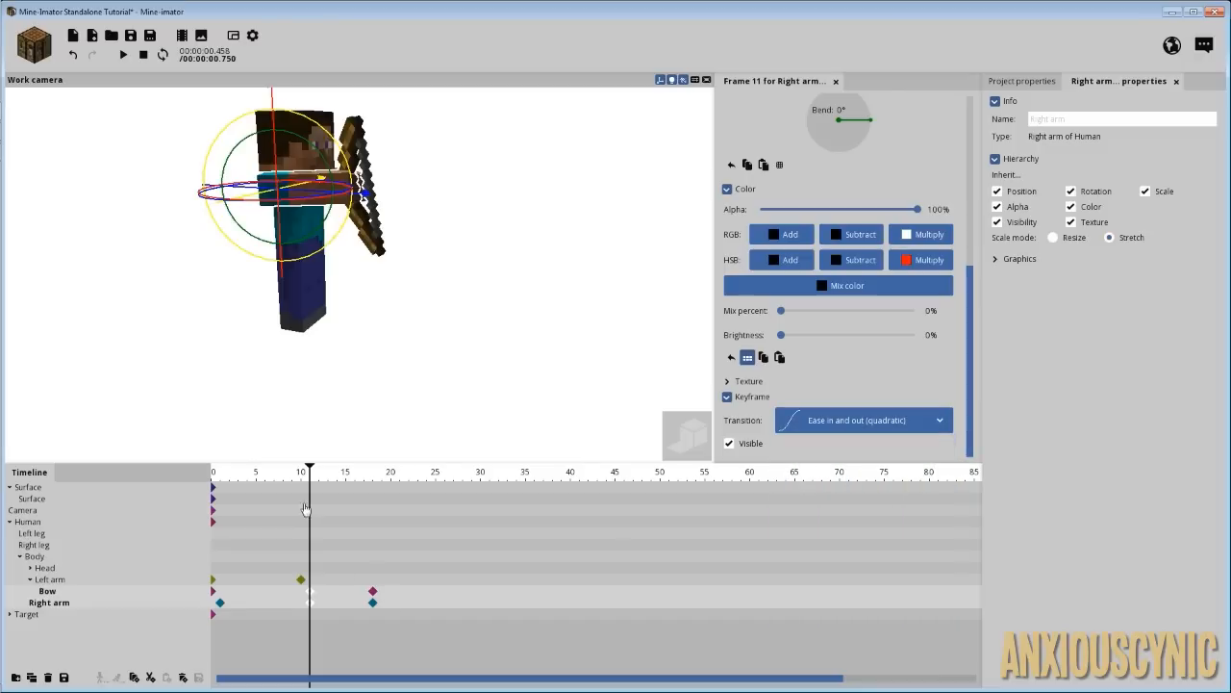
pyautogui.press('space')
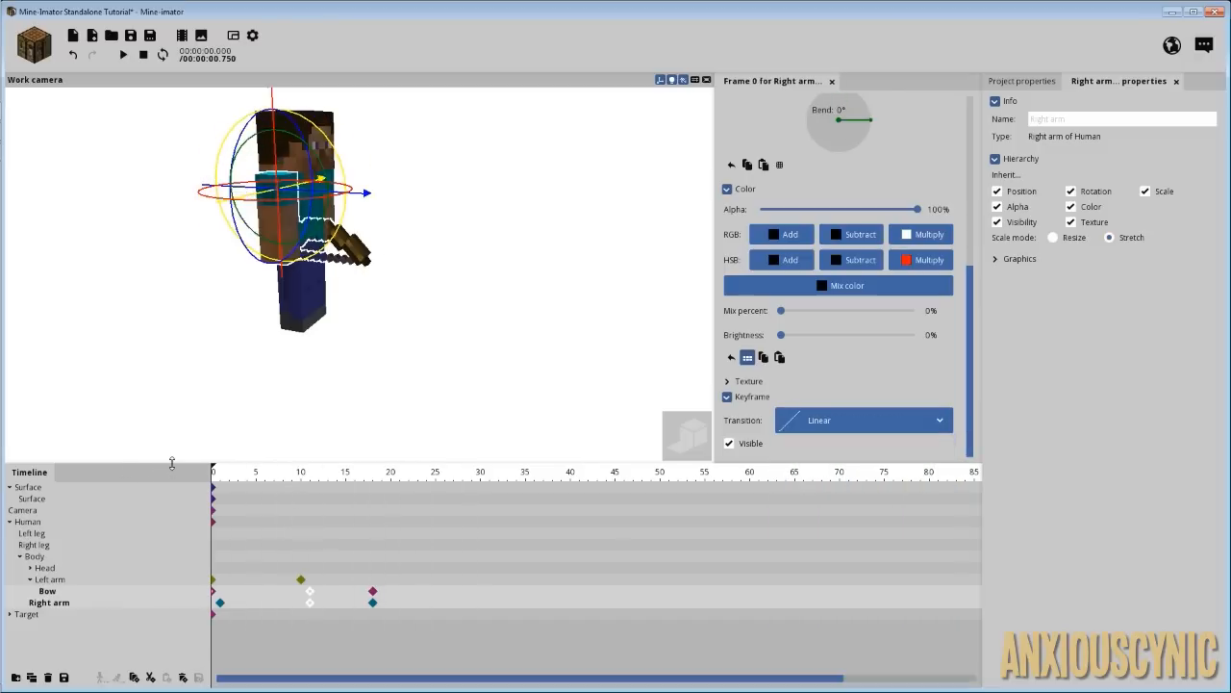
pyautogui.press('space')
pyautogui.click(301, 478)
pyautogui.press('space')
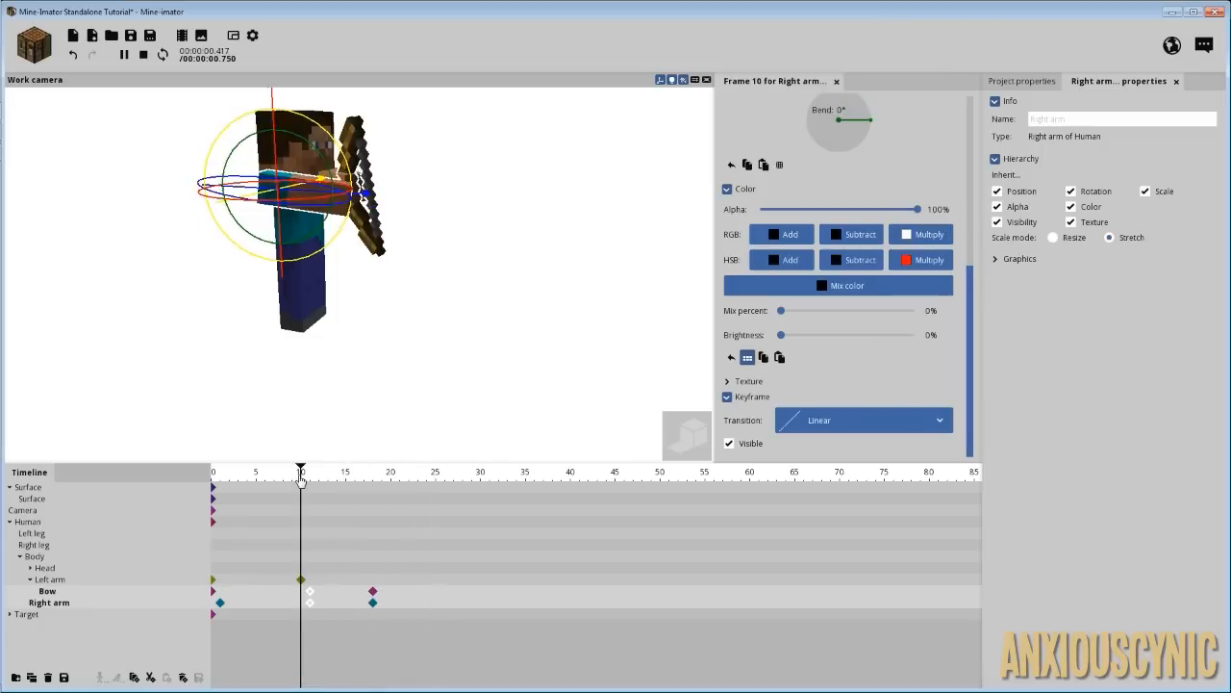
pyautogui.moveTo(301, 480); pyautogui.dragTo(352, 487)
# - Move the Bow's frame 11 keyframe to frame 12, replay the motion and save the project
pyautogui.click(327, 604)
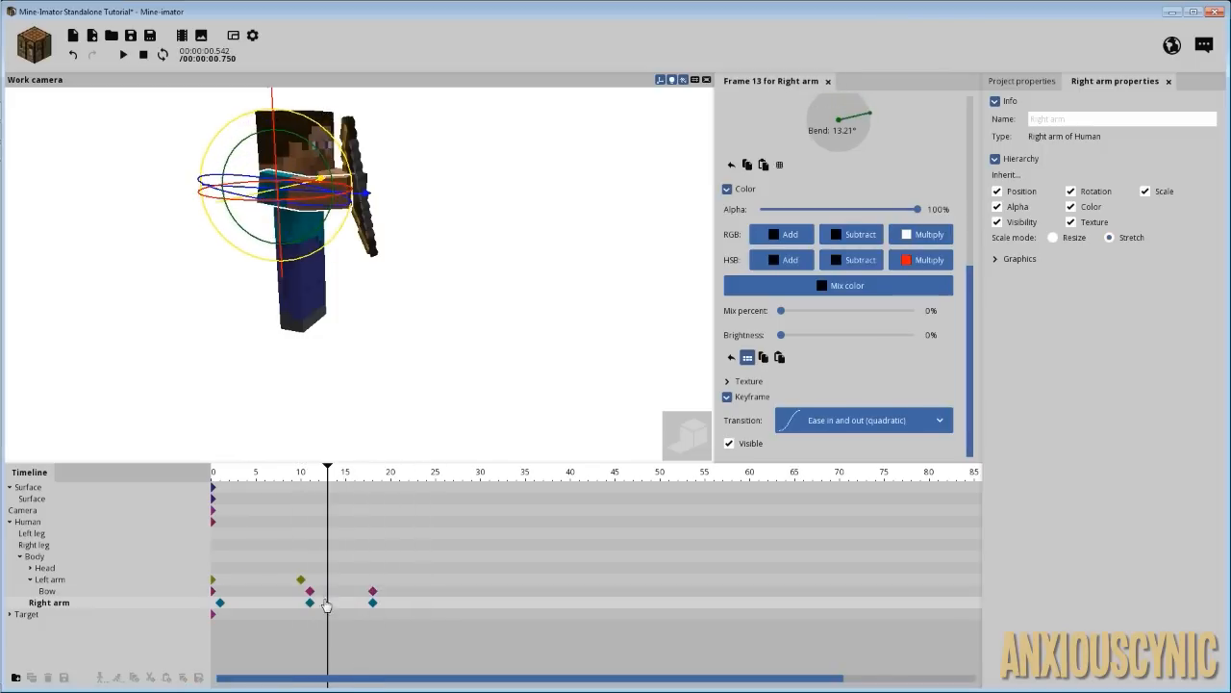
pyautogui.click(311, 590)
pyautogui.moveTo(313, 590); pyautogui.dragTo(319, 590)
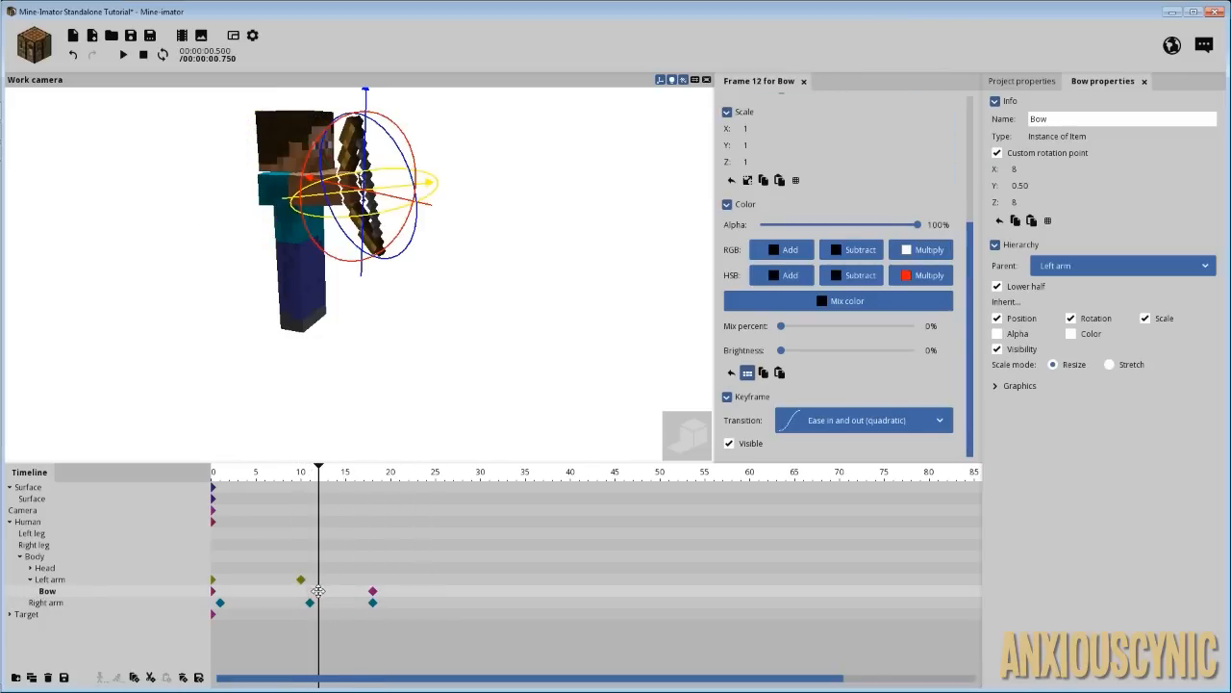
pyautogui.press('space')
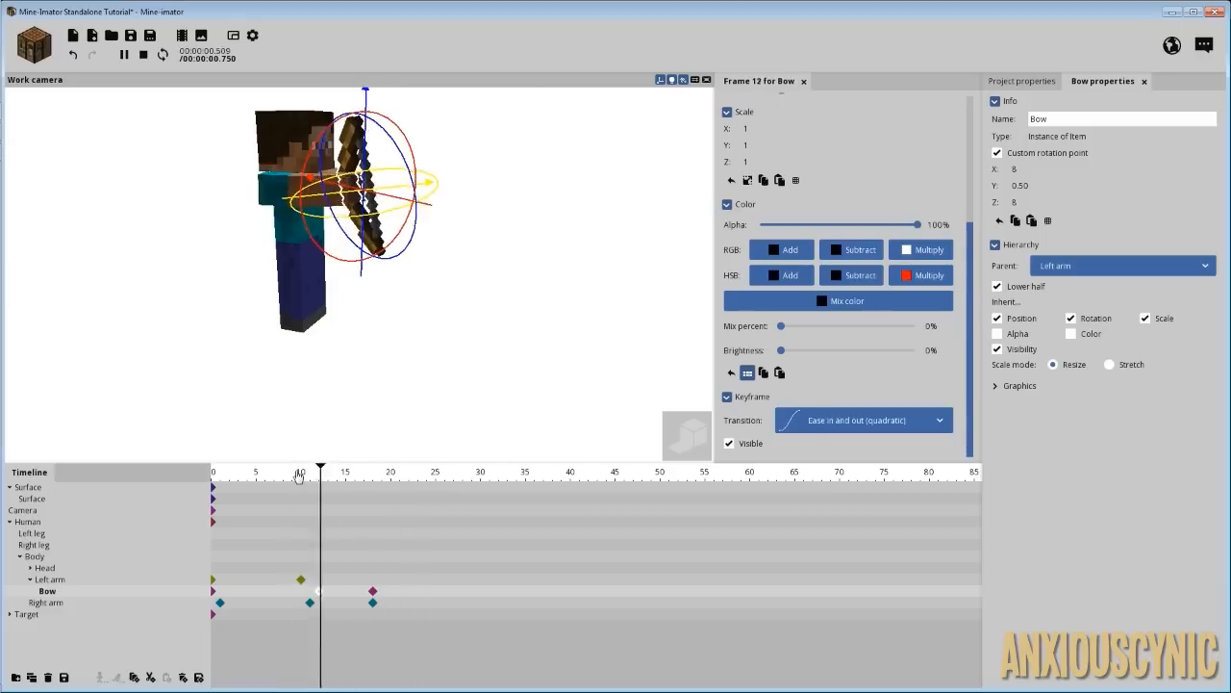
pyautogui.press('space')
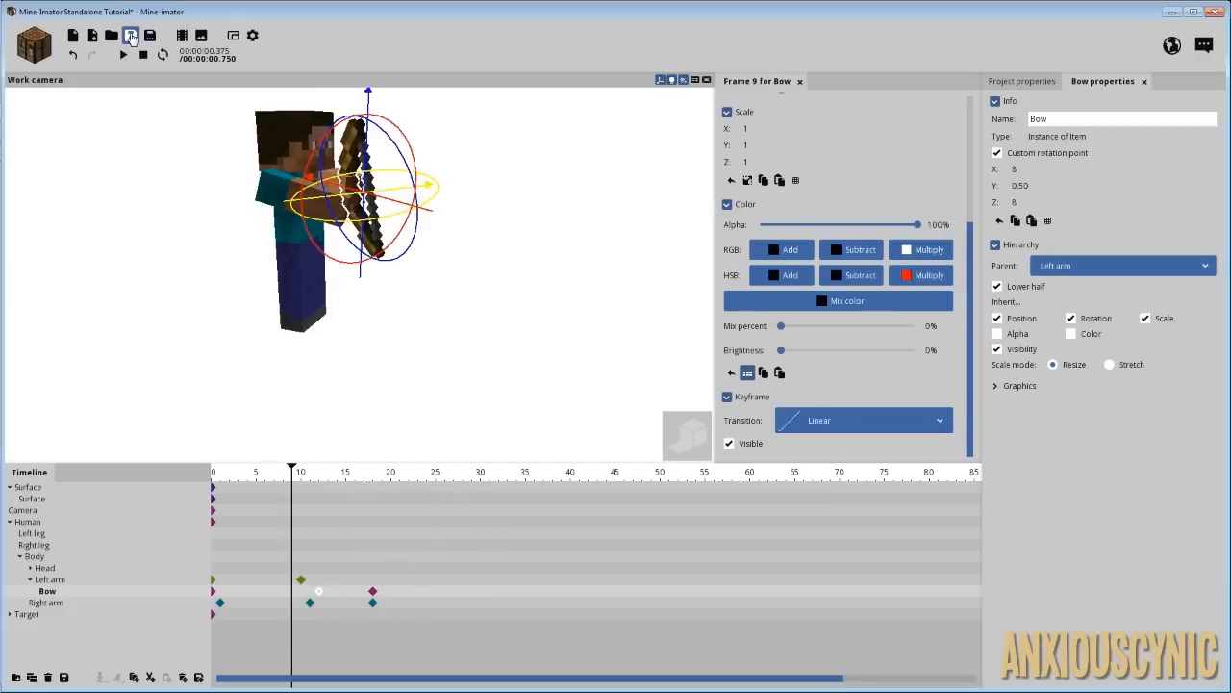
pyautogui.hotkey('ctrl', 's')
# - Shift the Bow's frame 12 keyframe to frame 13 and replay the draw motion
pyautogui.moveTo(318, 591); pyautogui.dragTo(328, 590)
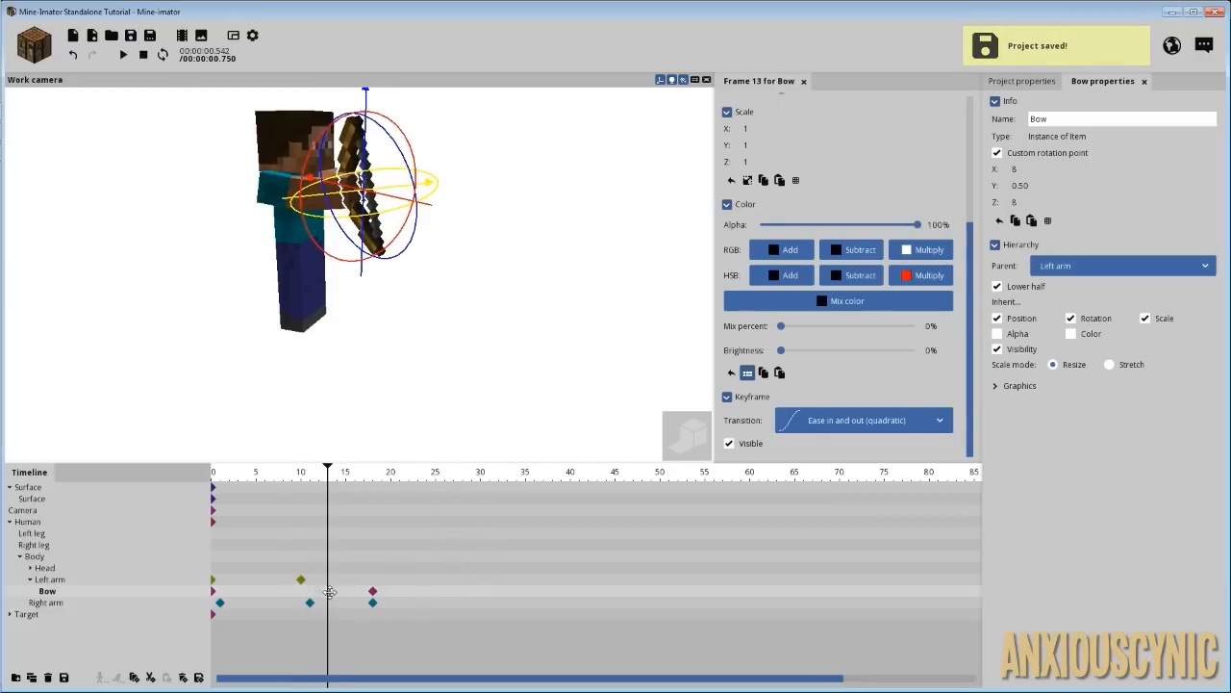
pyautogui.click(292, 479)
pyautogui.press('space')
pyautogui.press('space')
pyautogui.press('space')
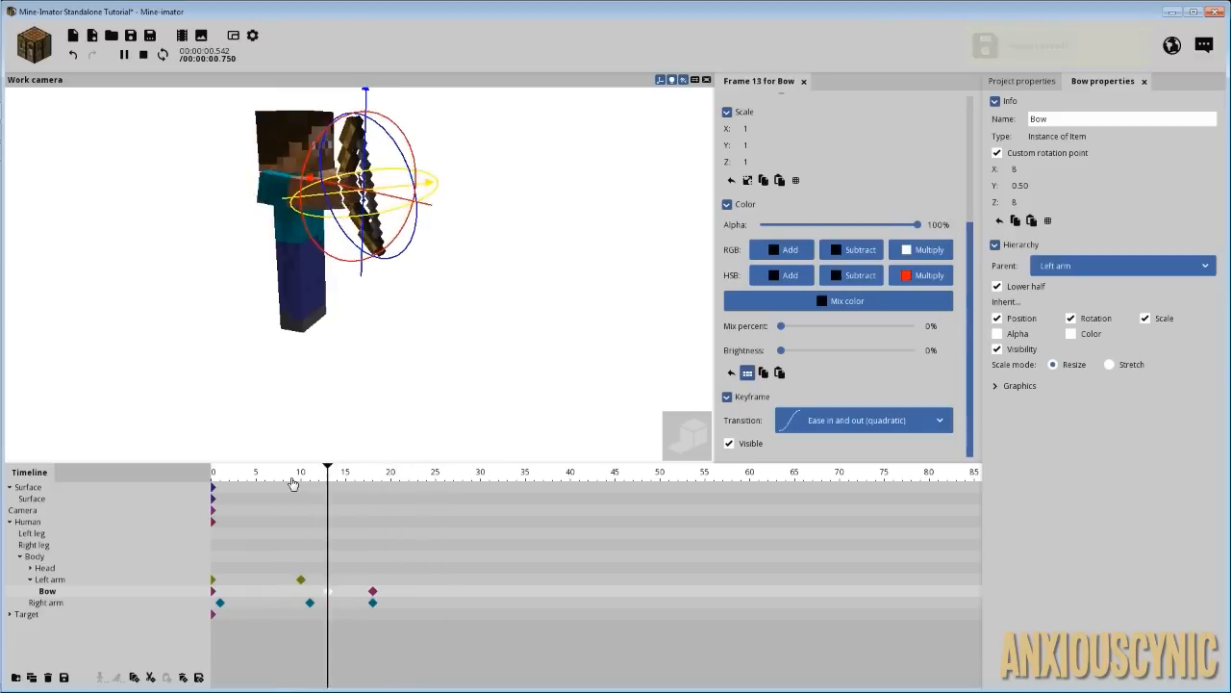
pyautogui.press('space')
# - Move the Bow's frame 13 keyframe back to frame 11 and save the project
pyautogui.moveTo(330, 591); pyautogui.dragTo(313, 583)
pyautogui.moveTo(304, 478); pyautogui.dragTo(293, 474)
pyautogui.hotkey('ctrl', 's')
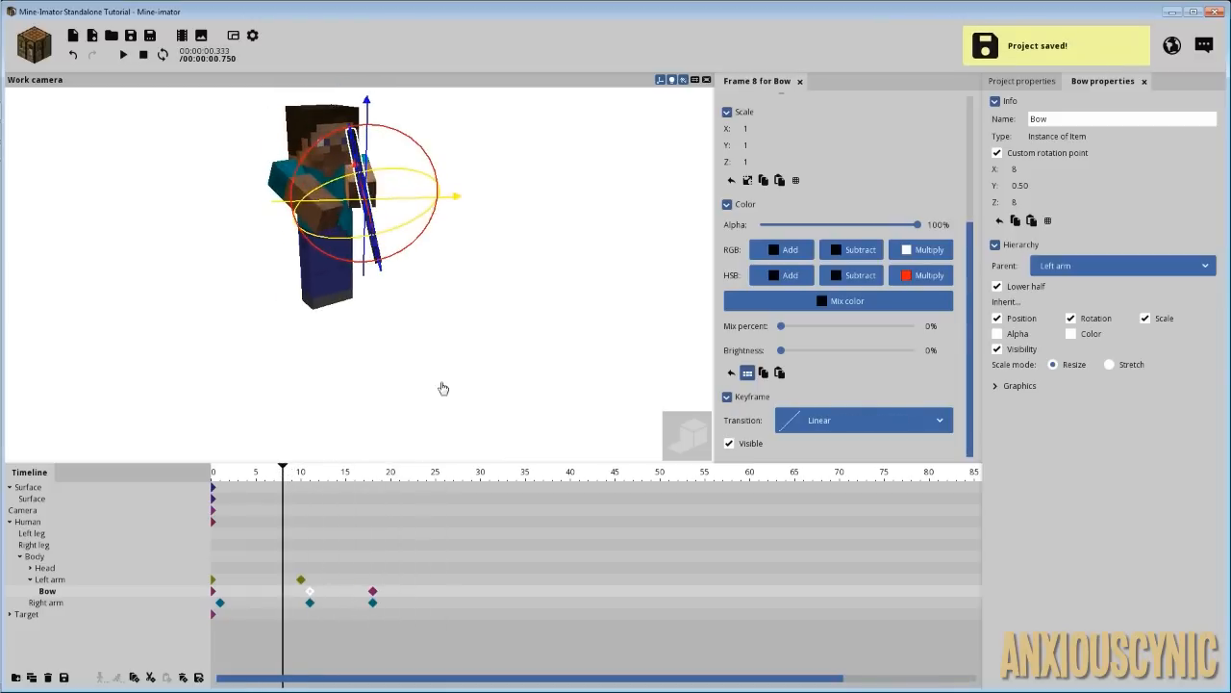
# - Add keyframes for the Human's head at frames 6 and 19
pyautogui.moveTo(380, 481); pyautogui.dragTo(391, 481)
pyautogui.moveTo(414, 385); pyautogui.dragTo(250, 385)
pyautogui.moveTo(471, 318)
pyautogui.mouseDown()
pyautogui.moveTo(548, 322)
pyautogui.moveTo(501, 352)
pyautogui.moveTo(470, 337)
pyautogui.mouseUp()
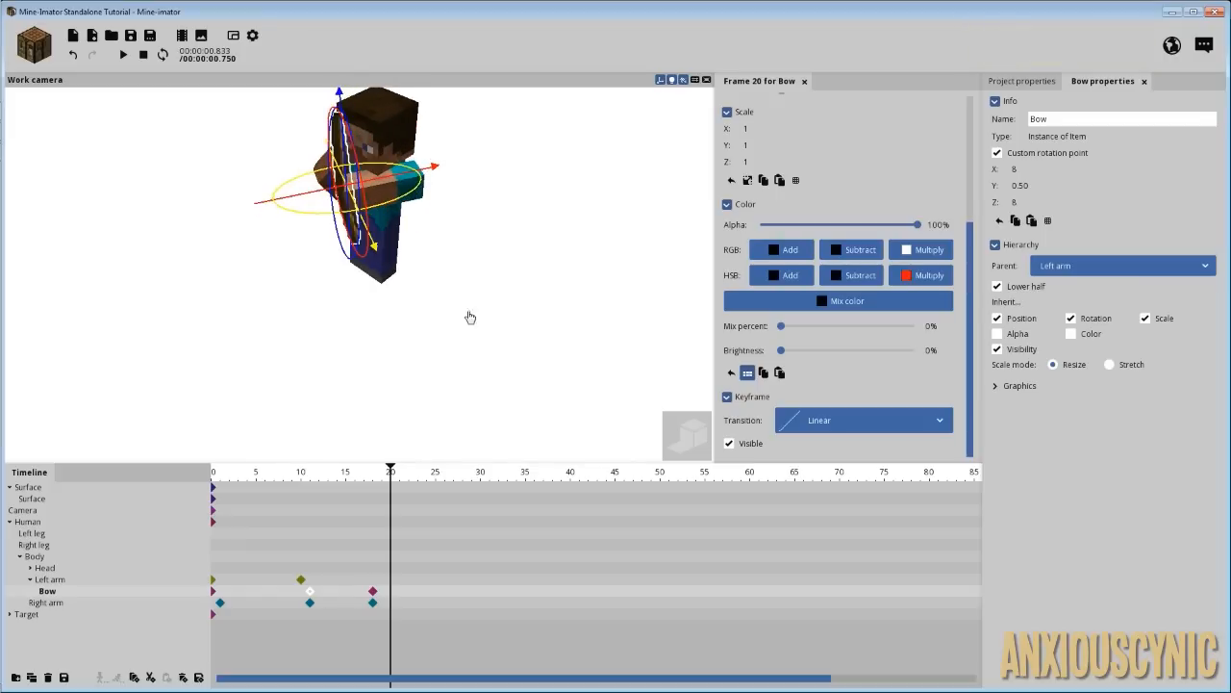
pyautogui.click(261, 571)
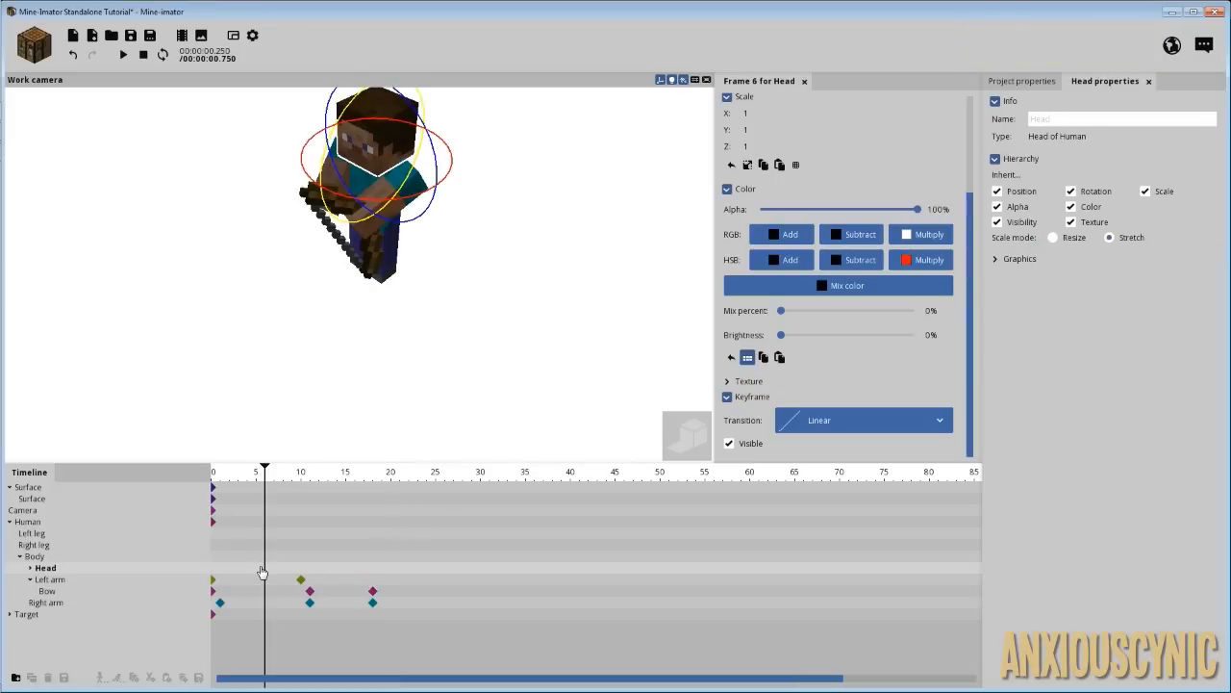
pyautogui.click(383, 571)
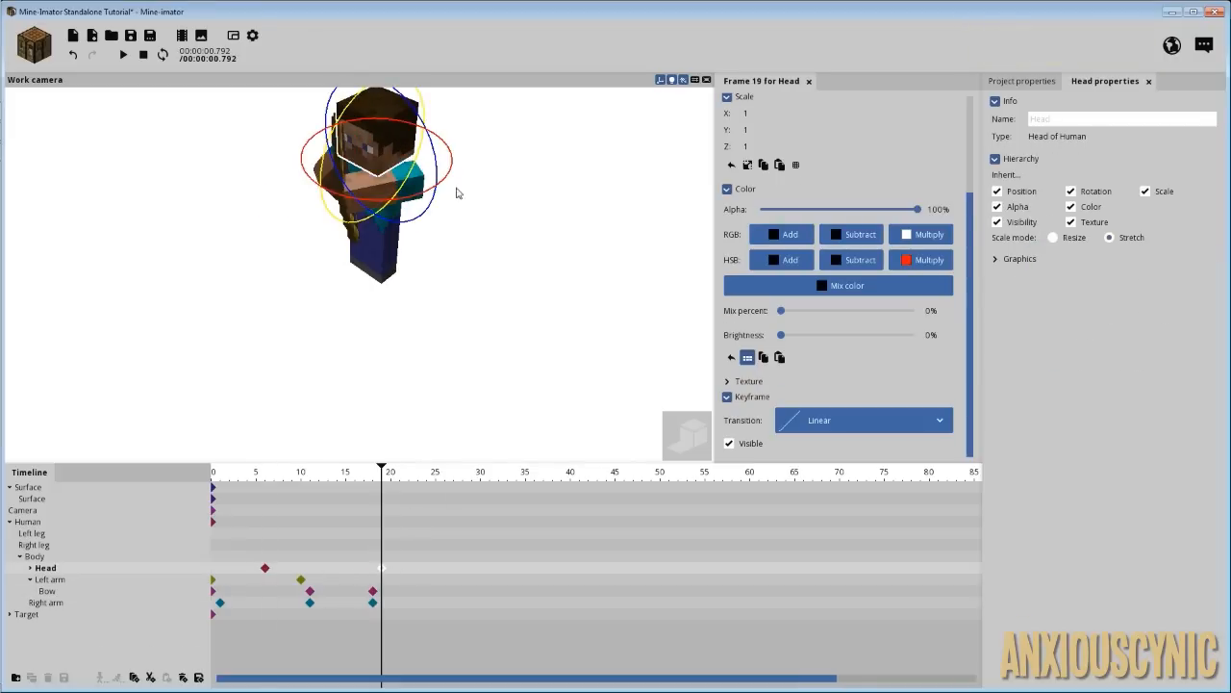
# - Rotate the whole Human around its Z axis to -41.94°, checking the pose at frame 20
pyautogui.moveTo(440, 151); pyautogui.dragTo(419, 113)
pyautogui.moveTo(488, 250)
pyautogui.mouseDown()
pyautogui.moveTo(478, 213)
pyautogui.moveTo(454, 210)
pyautogui.moveTo(568, 220)
pyautogui.moveTo(487, 259)
pyautogui.mouseUp()
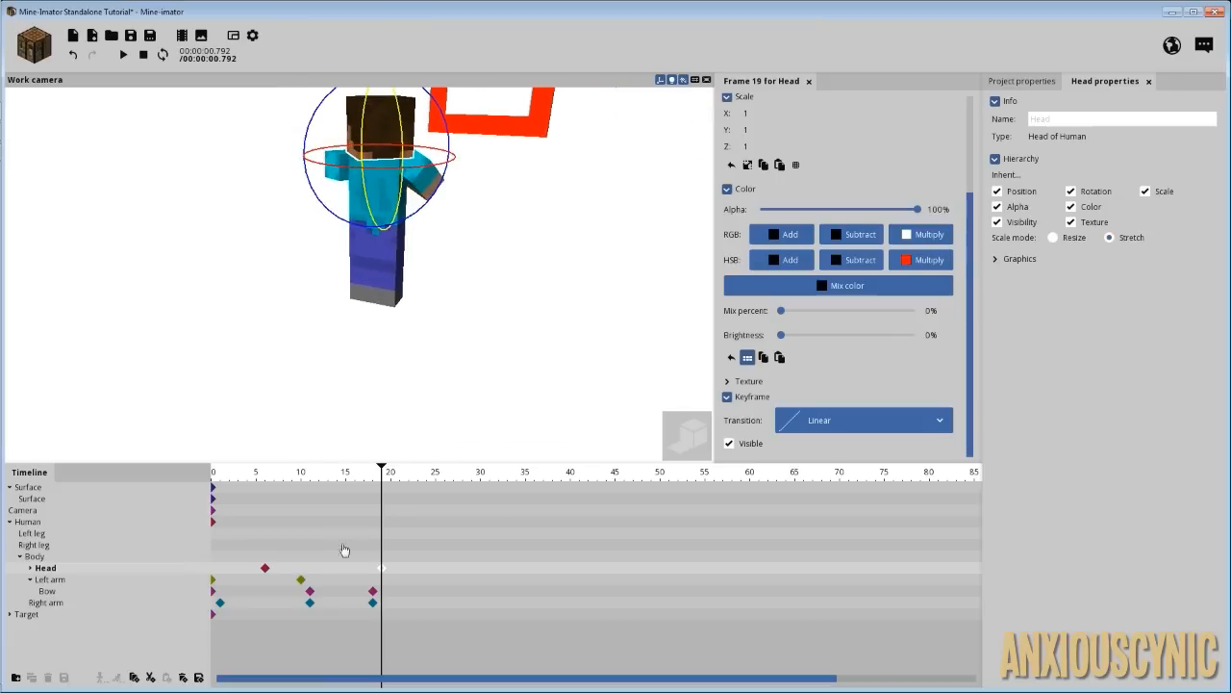
pyautogui.click(213, 522)
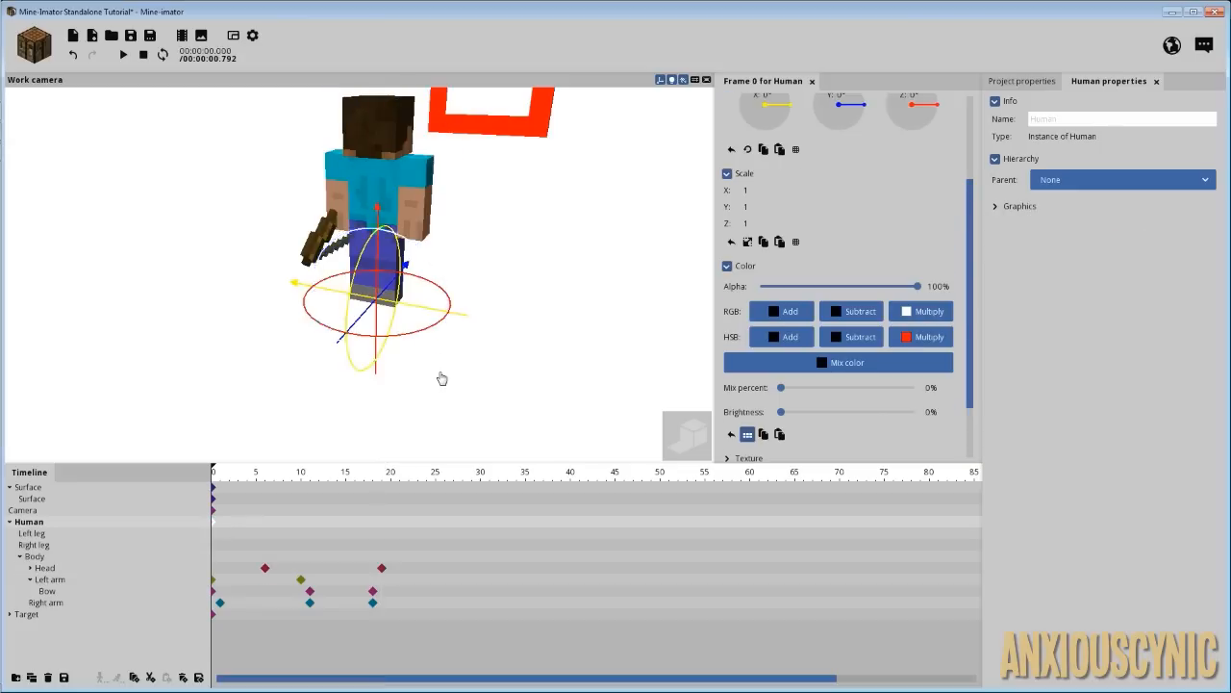
pyautogui.moveTo(552, 250); pyautogui.dragTo(539, 252)
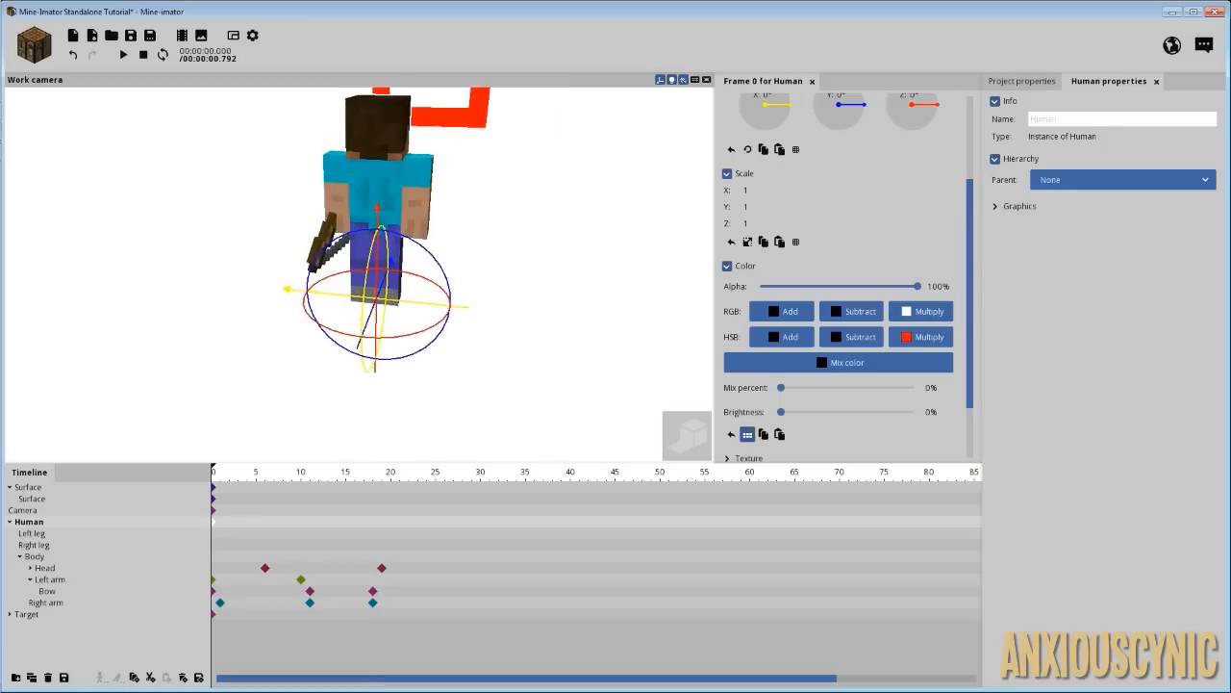
pyautogui.click(390, 471)
pyautogui.moveTo(414, 284); pyautogui.dragTo(427, 316)
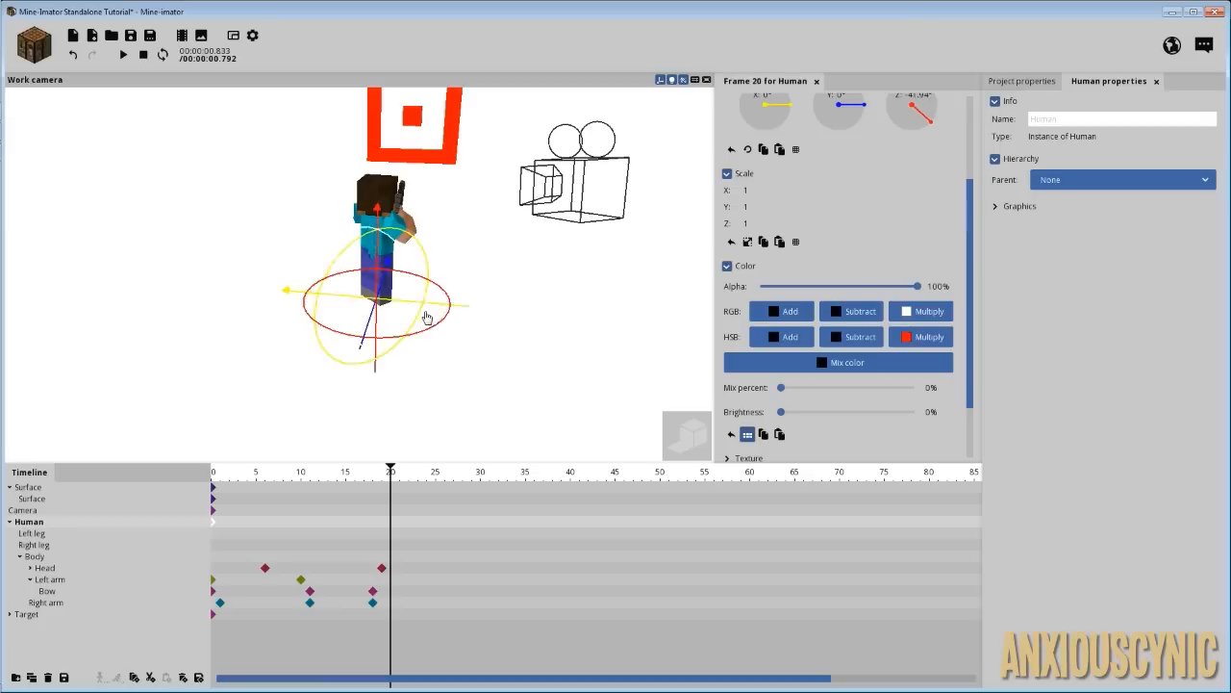
# - Pose the Human's right leg at frame 20, bending it about 8.54°
pyautogui.moveTo(535, 329); pyautogui.dragTo(567, 315)
pyautogui.scroll(4, 442, 322)
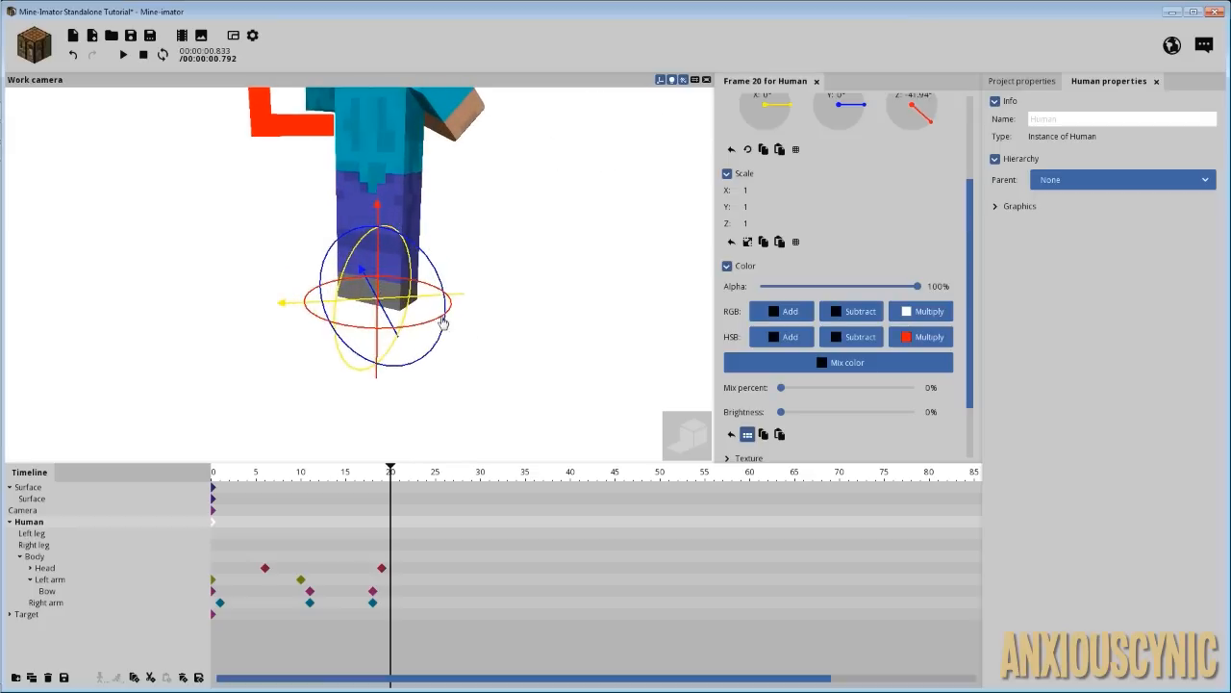
pyautogui.click(402, 264)
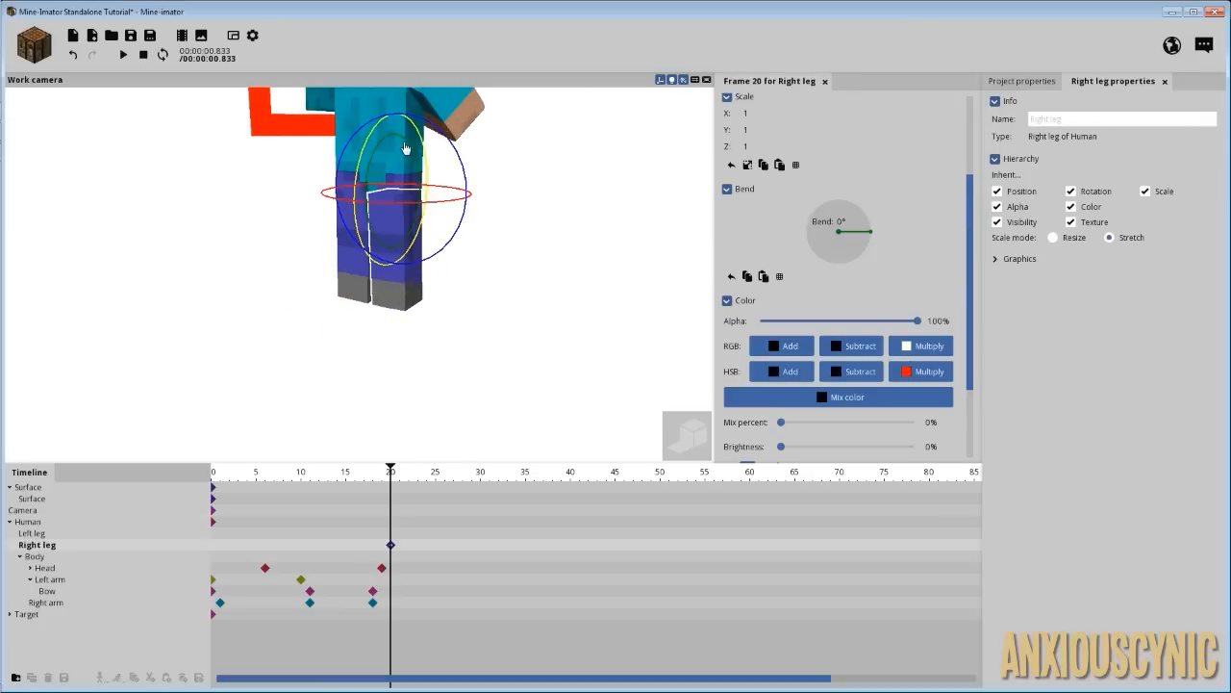
pyautogui.moveTo(406, 148); pyautogui.dragTo(411, 154)
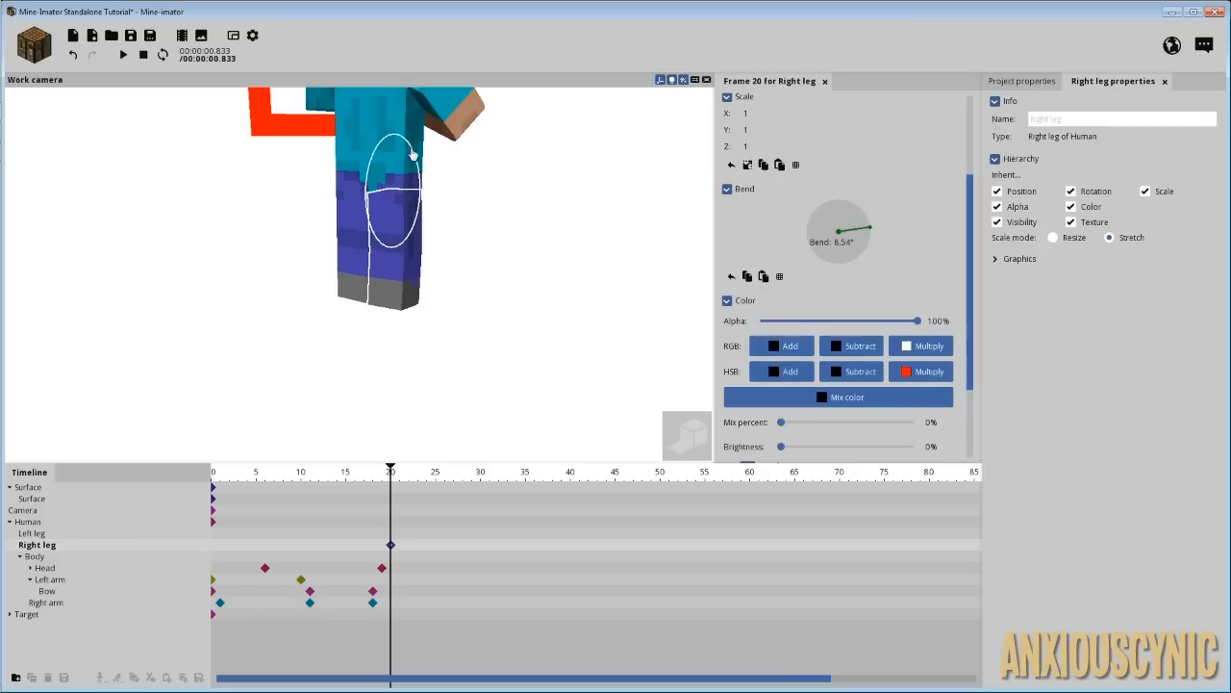
# - Pose the Human's left leg at frame 20, set its bend to 1° and save the project
pyautogui.click(343, 268)
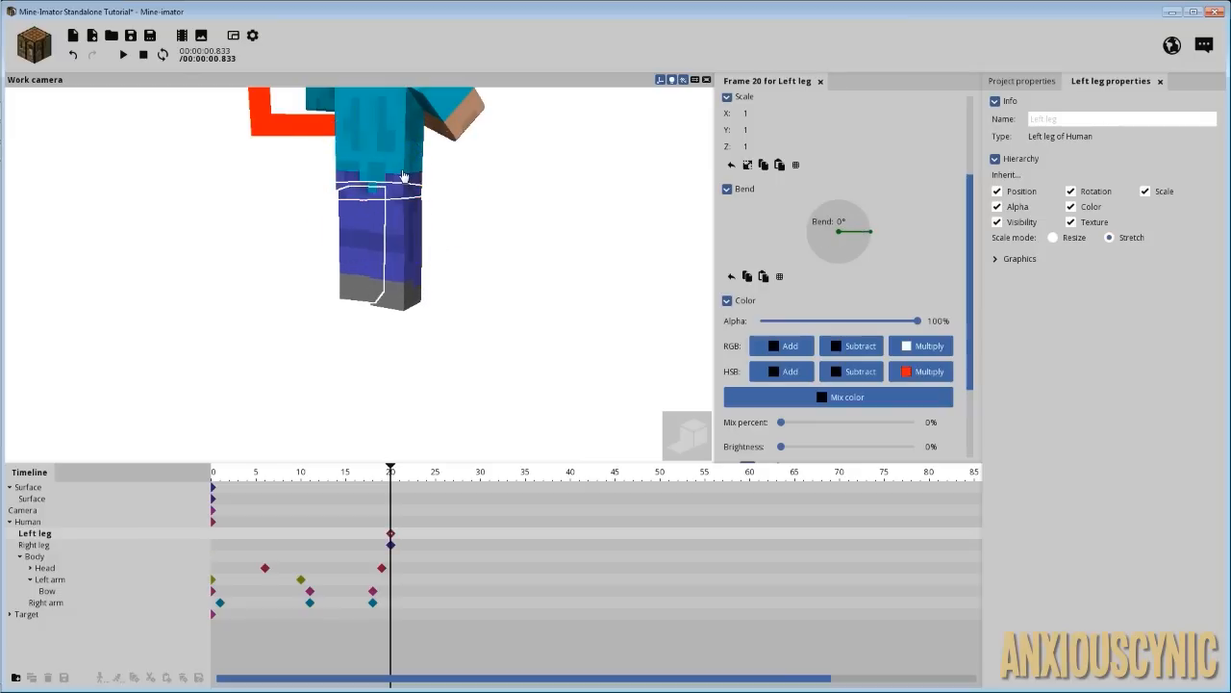
pyautogui.moveTo(430, 160); pyautogui.dragTo(567, 159)
pyautogui.moveTo(390, 156); pyautogui.dragTo(390, 152)
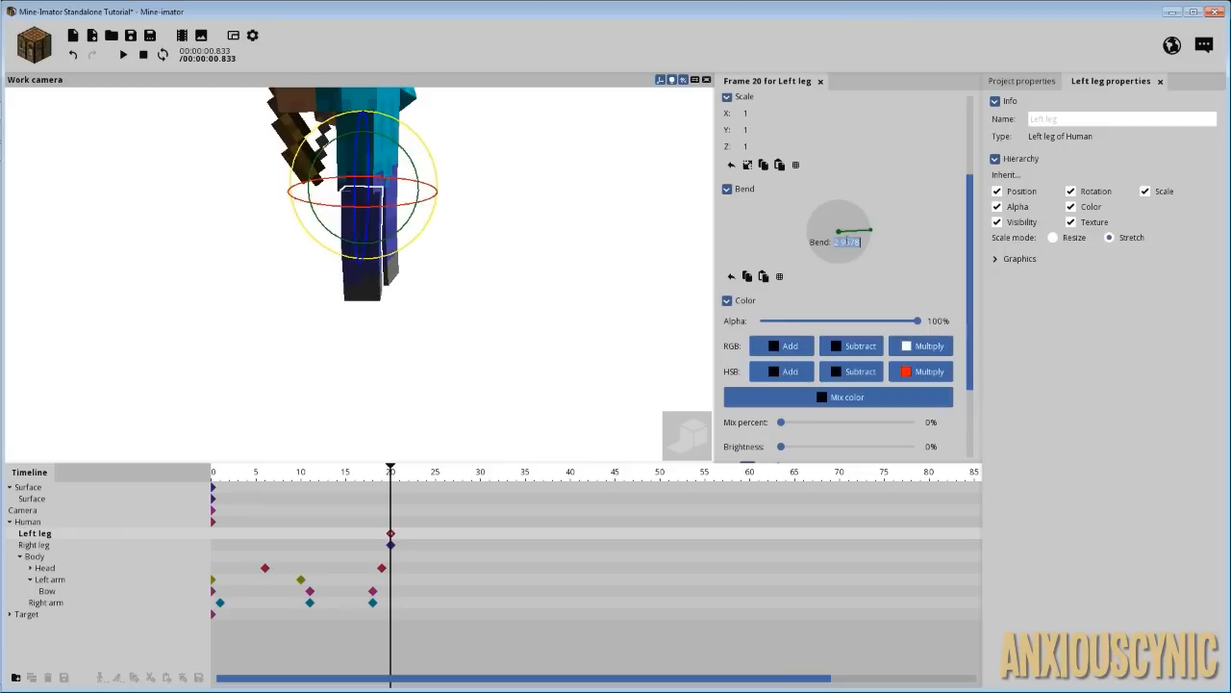
pyautogui.write('1')
pyautogui.press('Return')
pyautogui.click(132, 37)
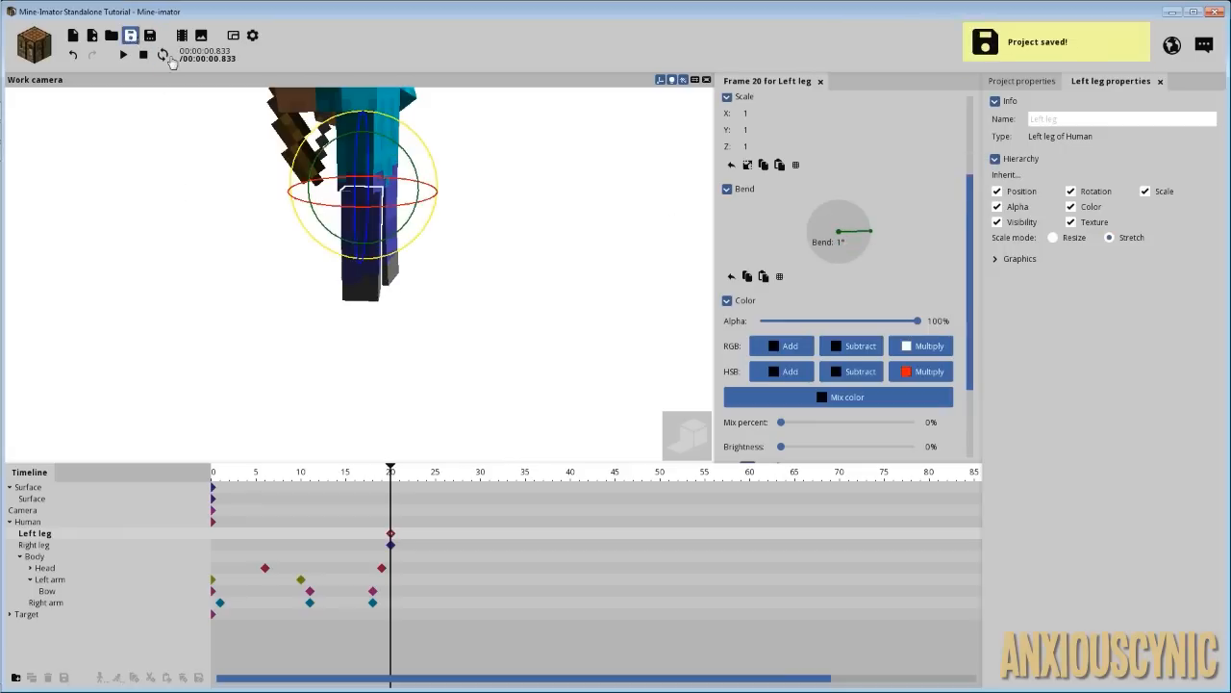
# - Turn the Human's head at frame 0 to add a keyframe there, save the project and replay the motion
pyautogui.moveTo(530, 195); pyautogui.dragTo(298, 222)
pyautogui.scroll(-3, 530, 196)
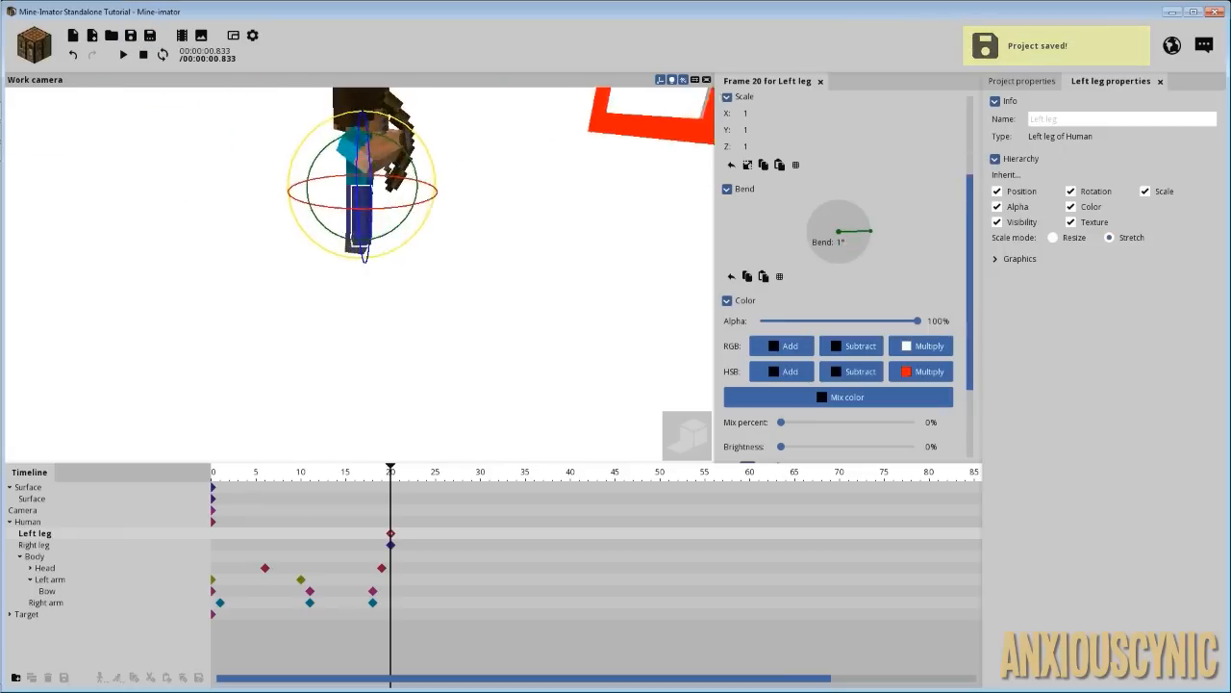
pyautogui.moveTo(302, 472); pyautogui.dragTo(96, 486)
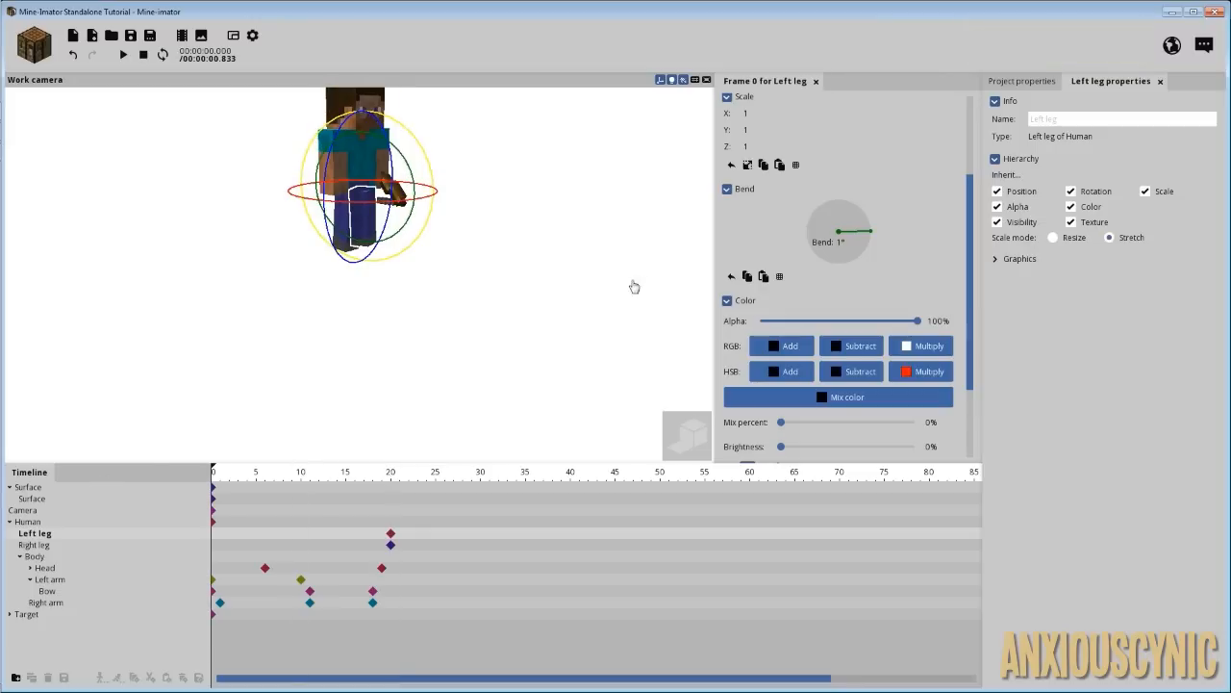
pyautogui.moveTo(634, 286); pyautogui.dragTo(549, 280)
pyautogui.moveTo(550, 280); pyautogui.dragTo(582, 231, button='right')
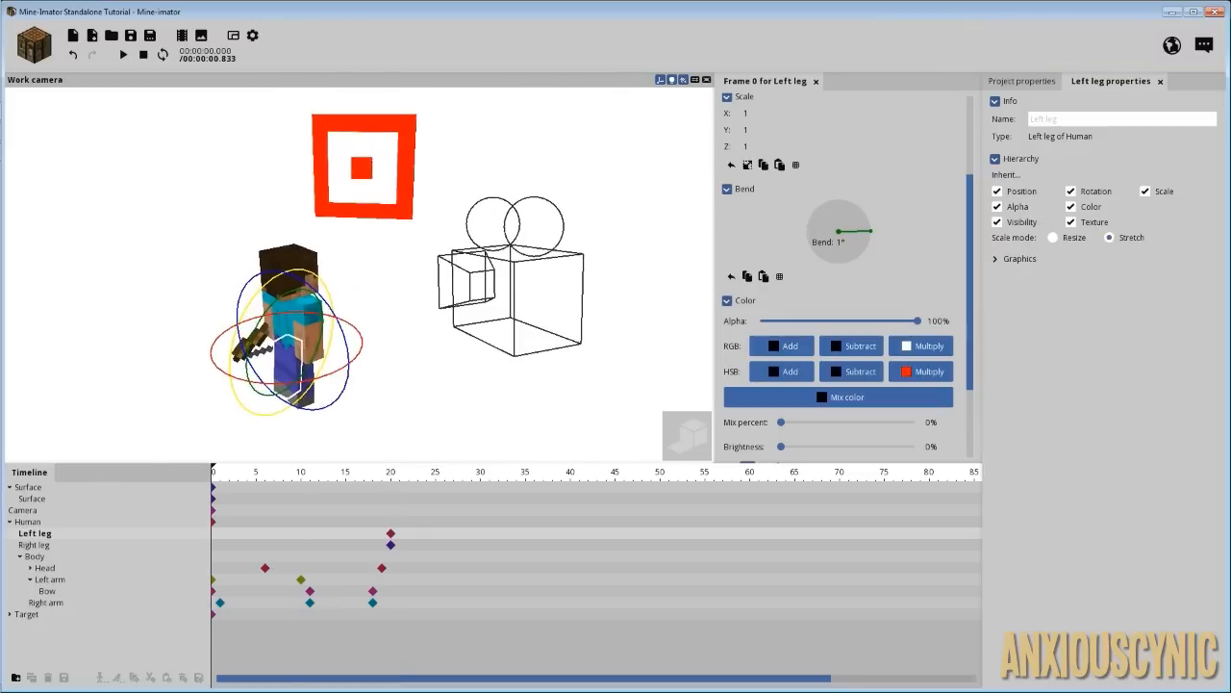
pyautogui.click(315, 245)
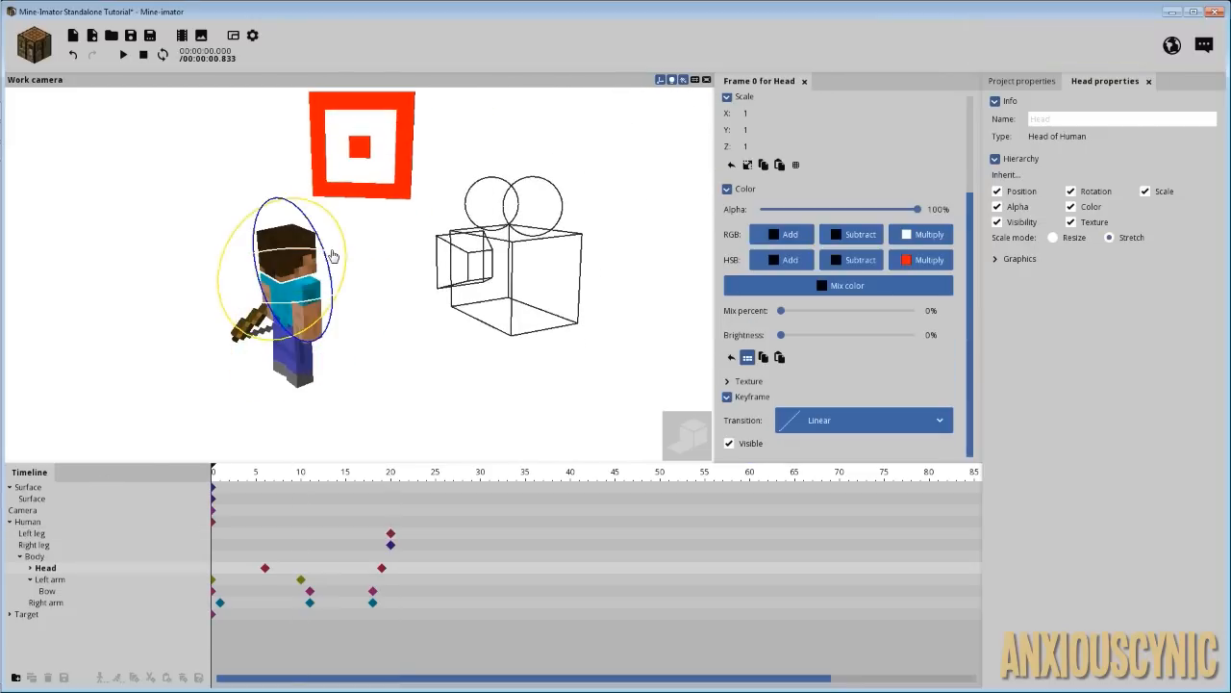
pyautogui.moveTo(333, 255); pyautogui.dragTo(319, 248)
pyautogui.click(132, 36)
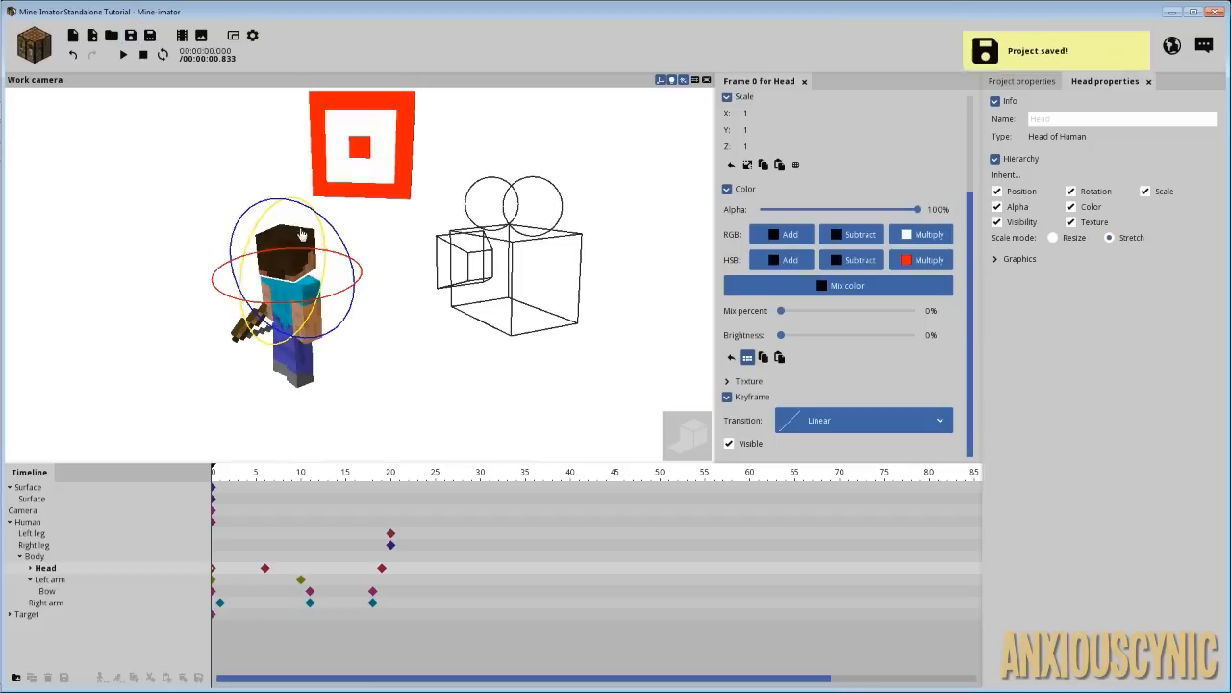
pyautogui.press('space')
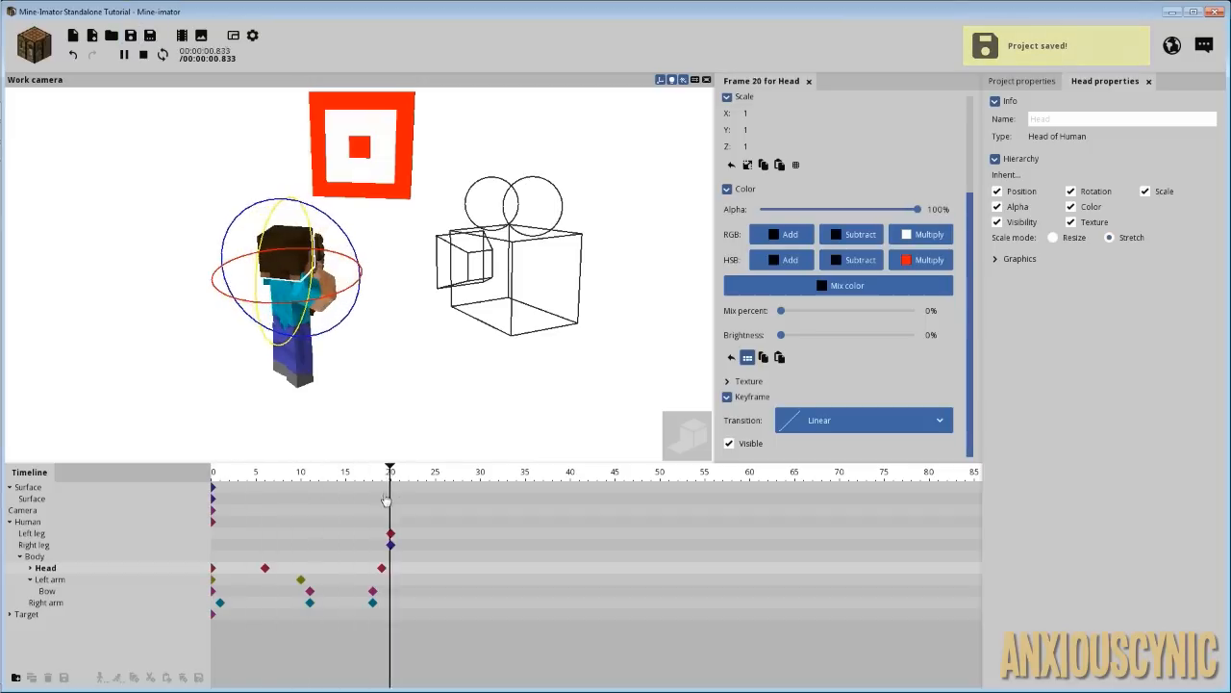
# - Delete the head's frame 6 keyframe, replay the motion and save the project
pyautogui.click(265, 569)
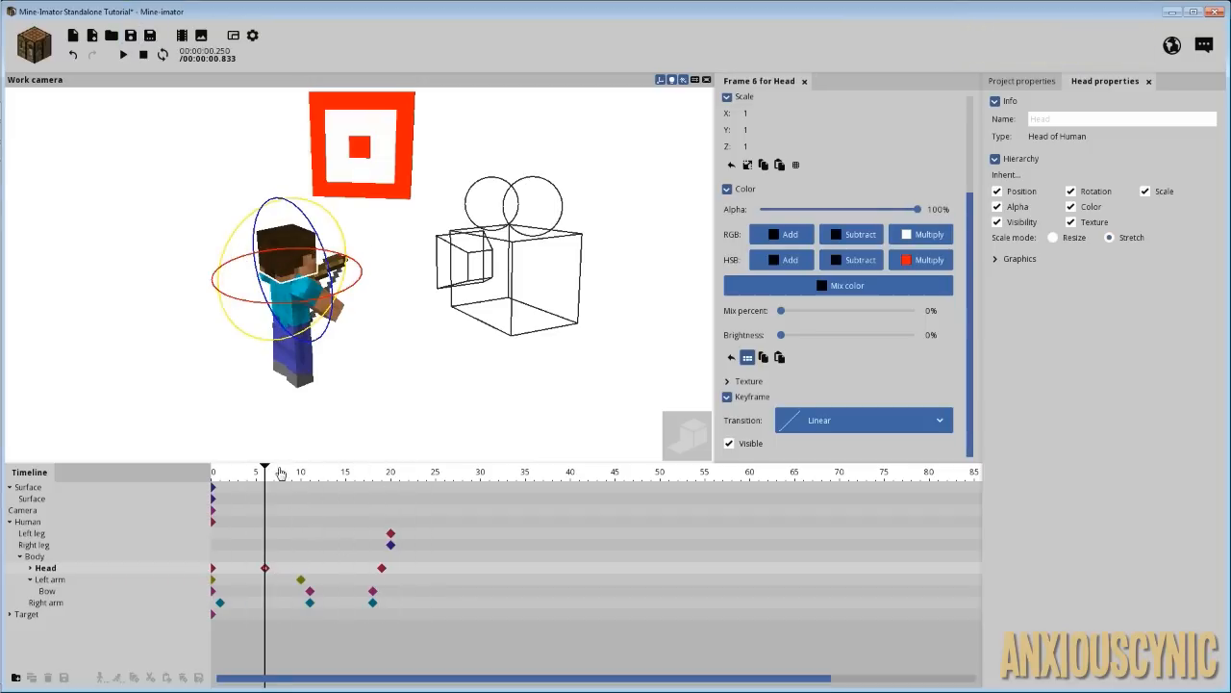
pyautogui.moveTo(246, 464); pyautogui.dragTo(275, 544)
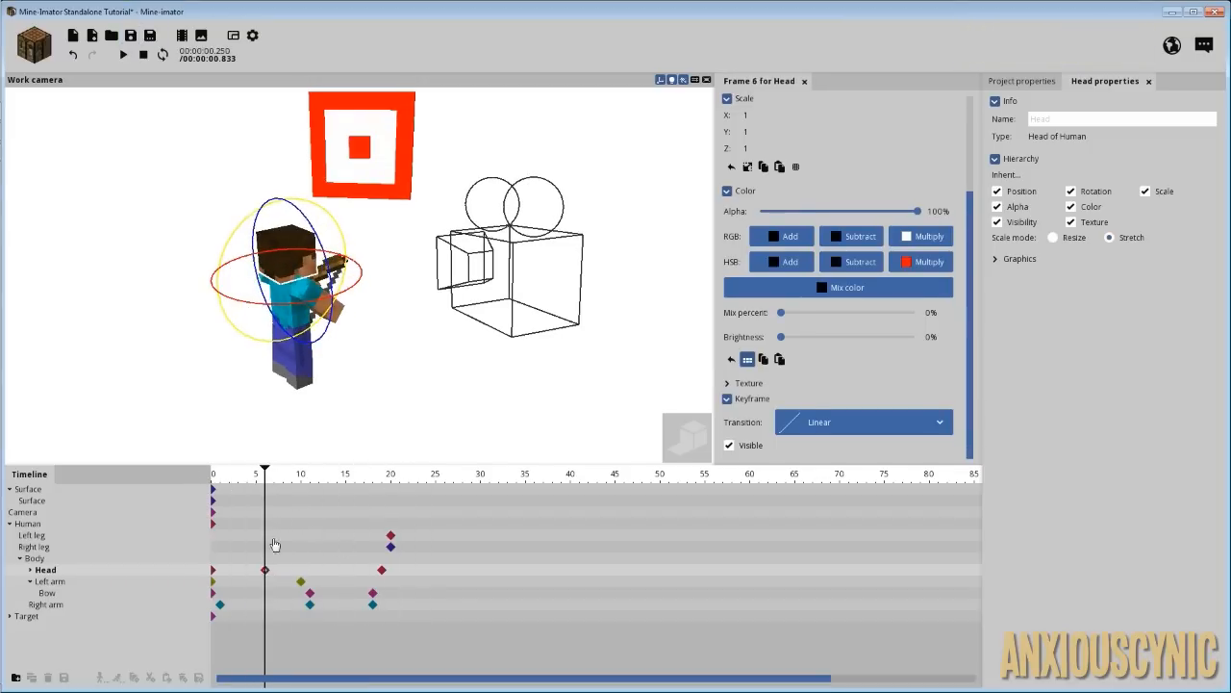
pyautogui.press('Delete')
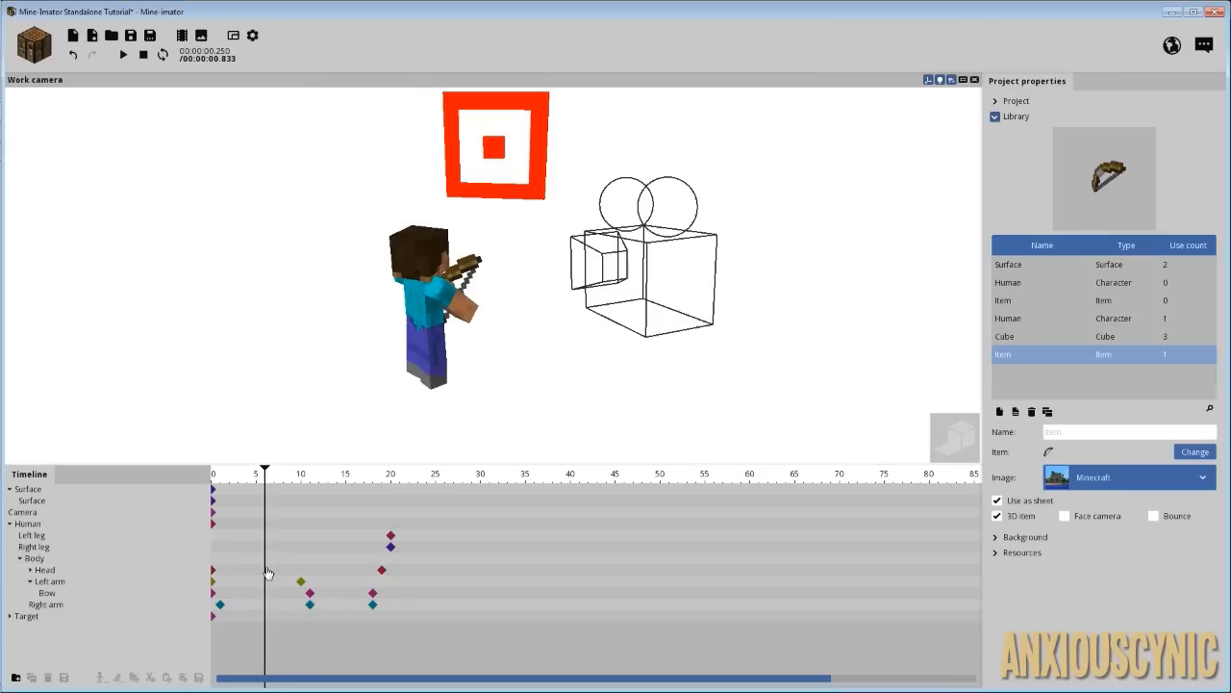
pyautogui.press('space')
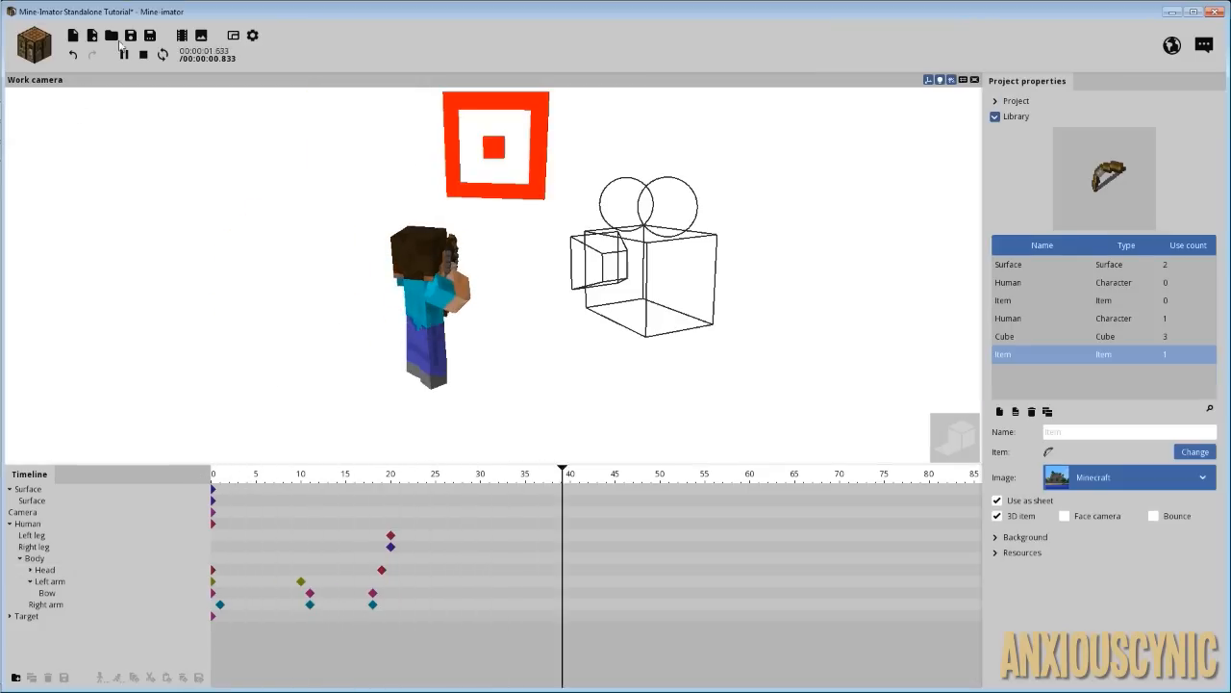
pyautogui.click(143, 55)
pyautogui.click(135, 35)
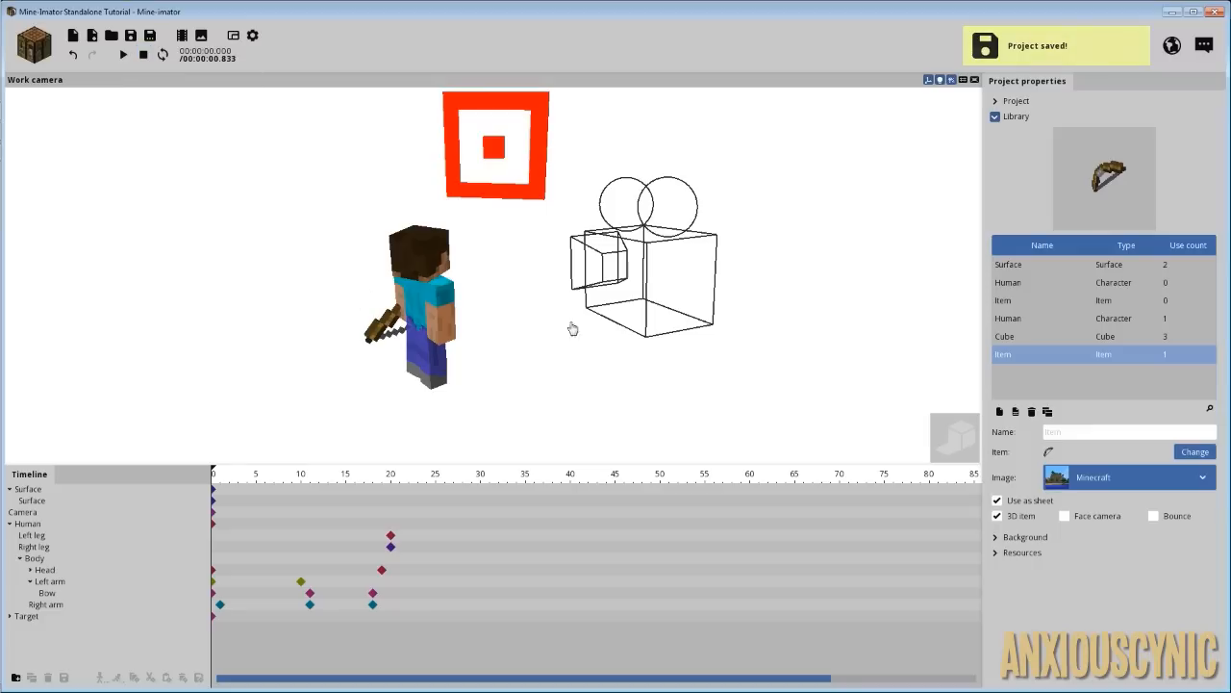
# - Move the timeline to frame 25 and create a 3D item of the bow in its first drawing stage with arrow
pyautogui.moveTo(572, 329); pyautogui.dragTo(521, 505)
pyautogui.moveTo(398, 478); pyautogui.dragTo(391, 478)
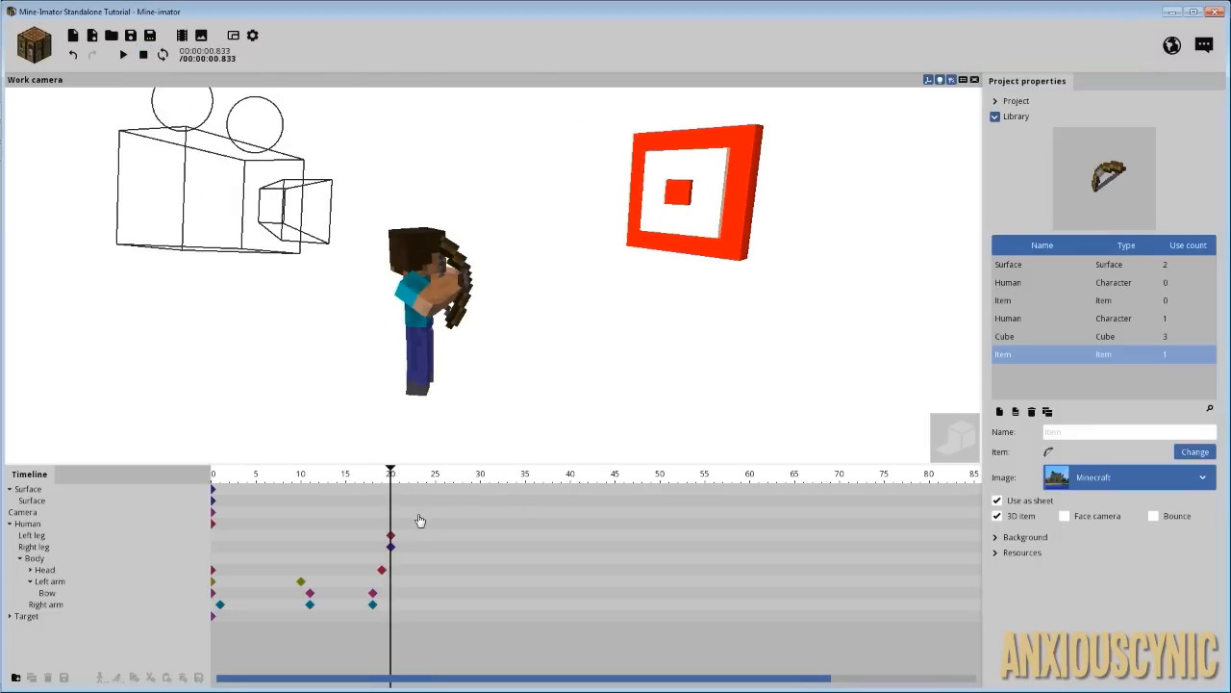
pyautogui.moveTo(579, 330); pyautogui.dragTo(545, 336, button='middle')
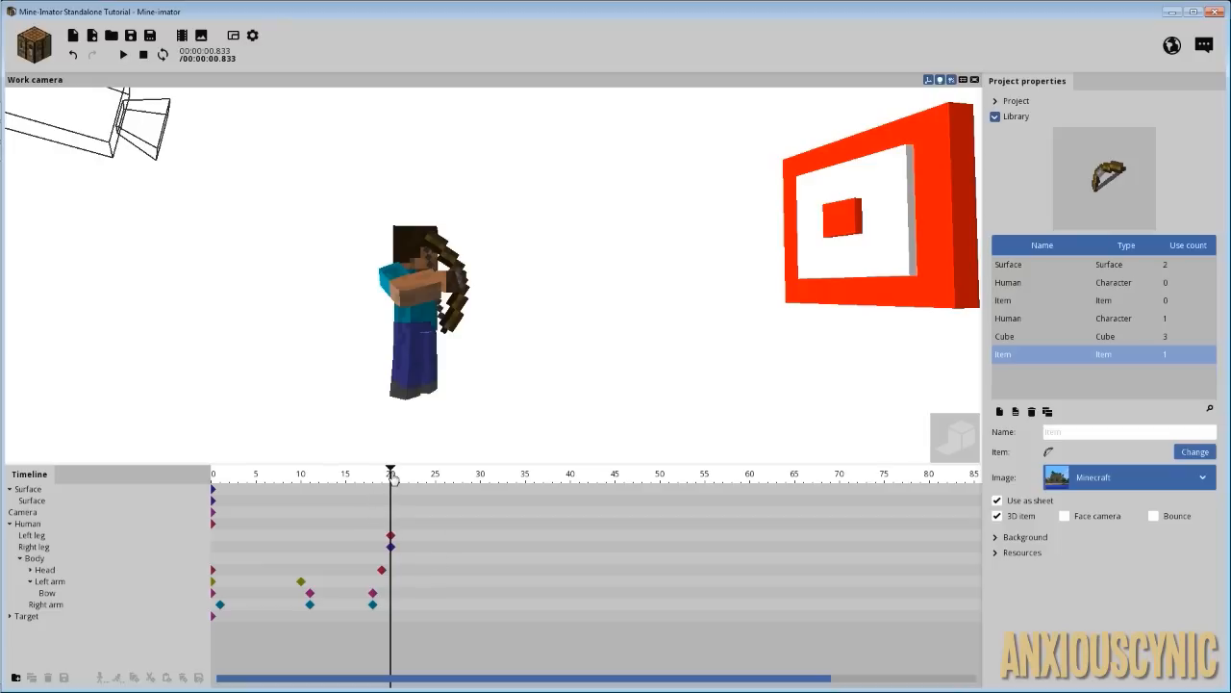
pyautogui.moveTo(394, 478); pyautogui.dragTo(435, 486)
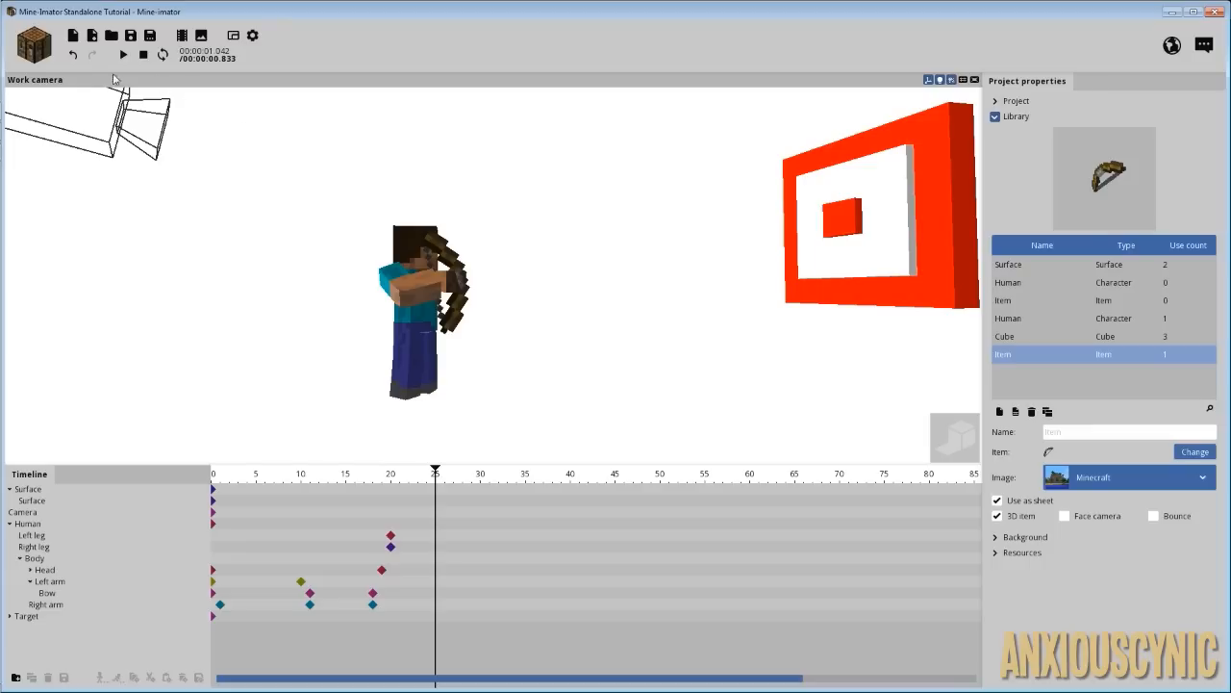
pyautogui.click(34, 45)
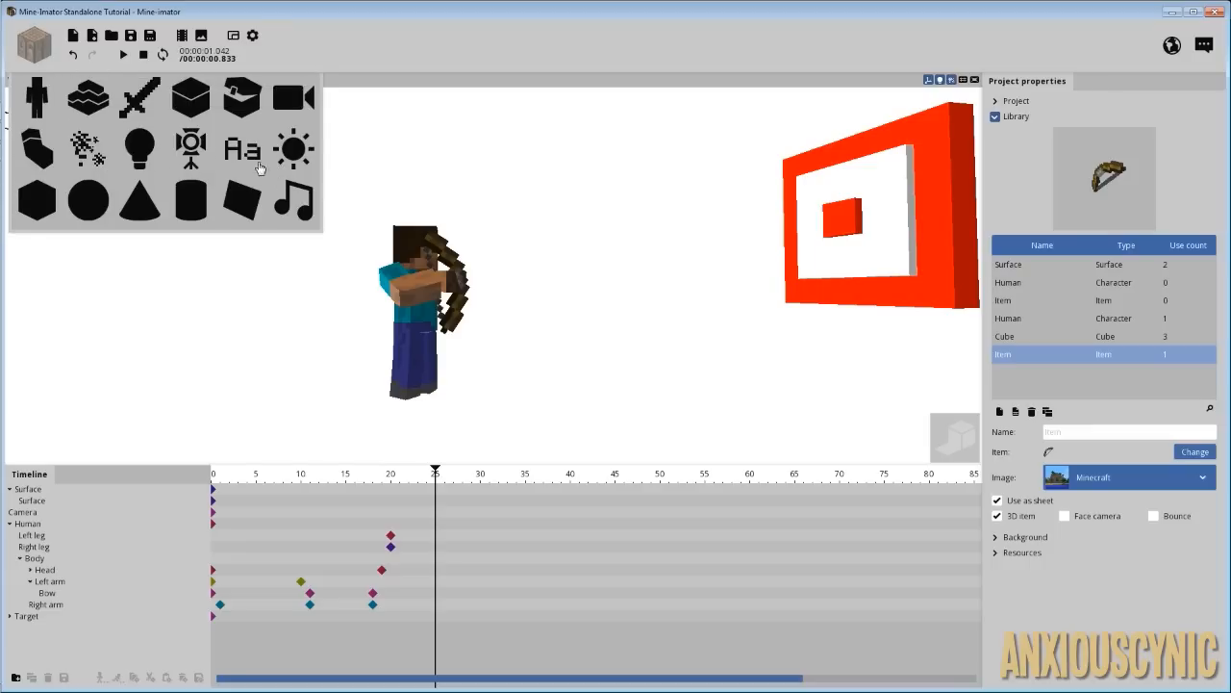
pyautogui.click(139, 100)
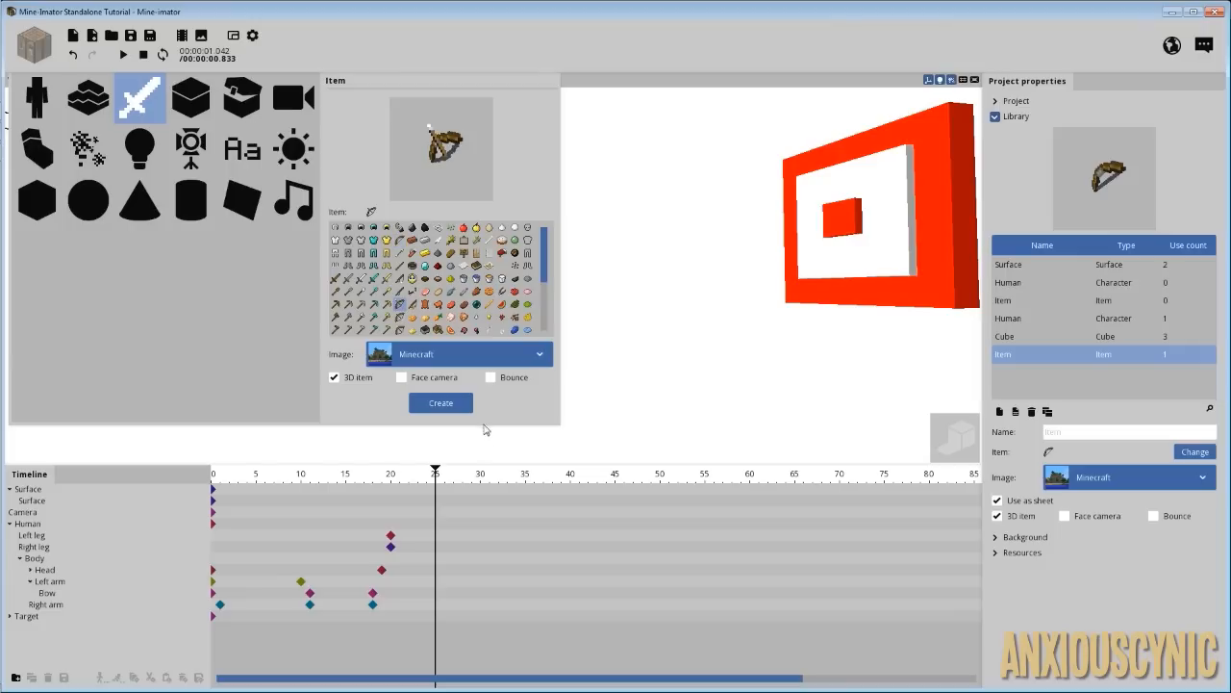
pyautogui.click(439, 403)
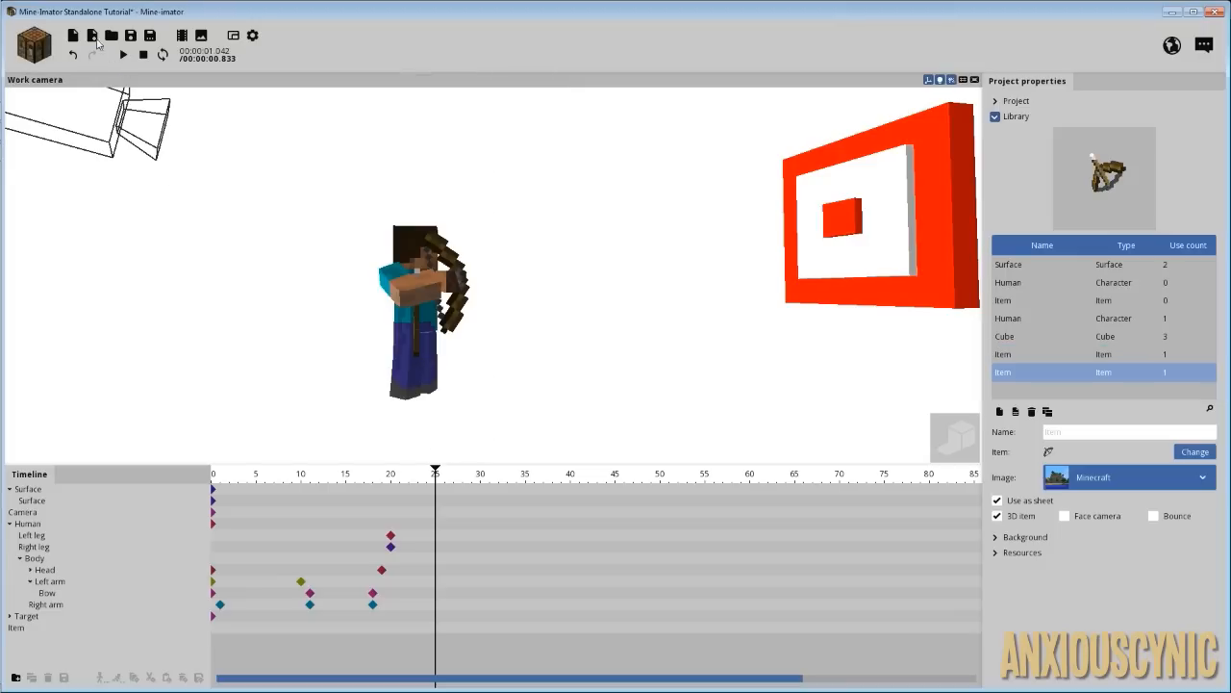
# - Create two more 3D items using the second and third drawing stages of the bow with arrow
pyautogui.click(48, 45)
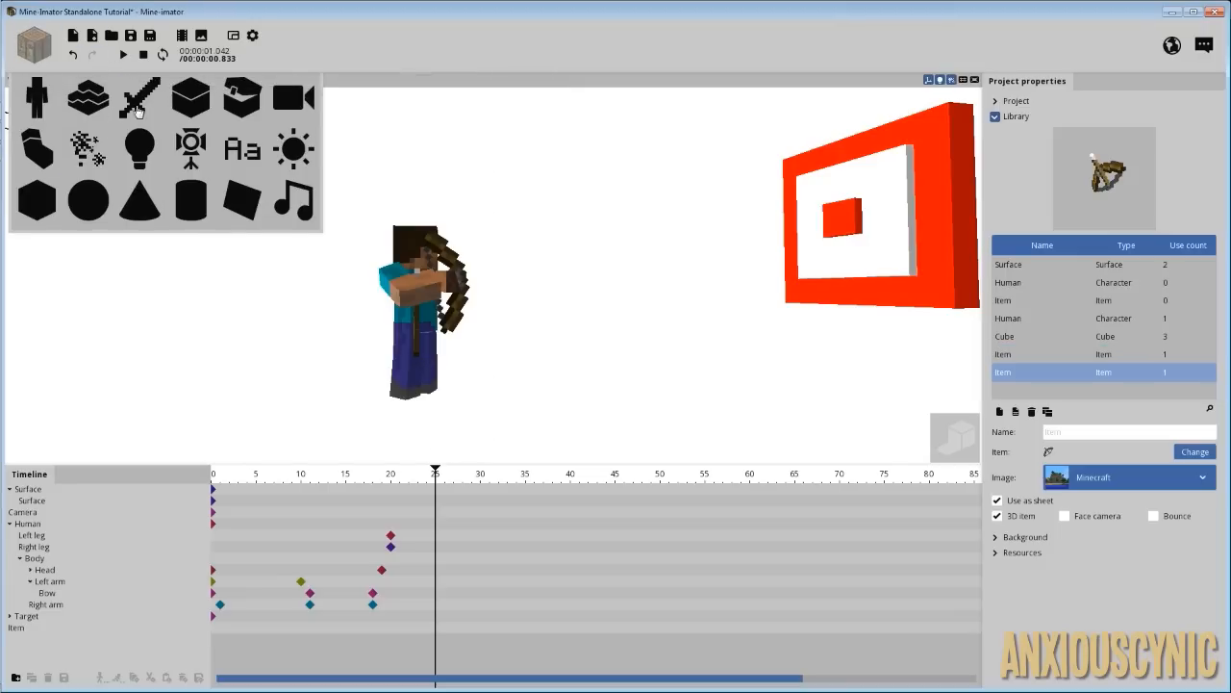
pyautogui.click(138, 107)
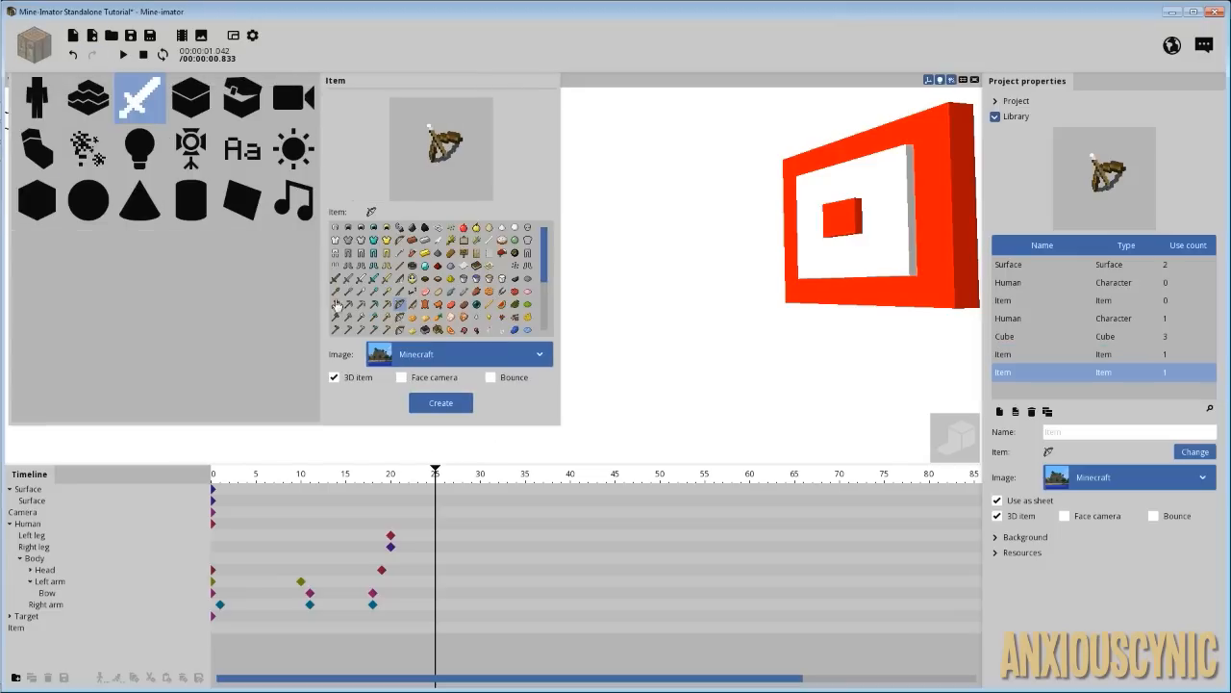
pyautogui.click(439, 403)
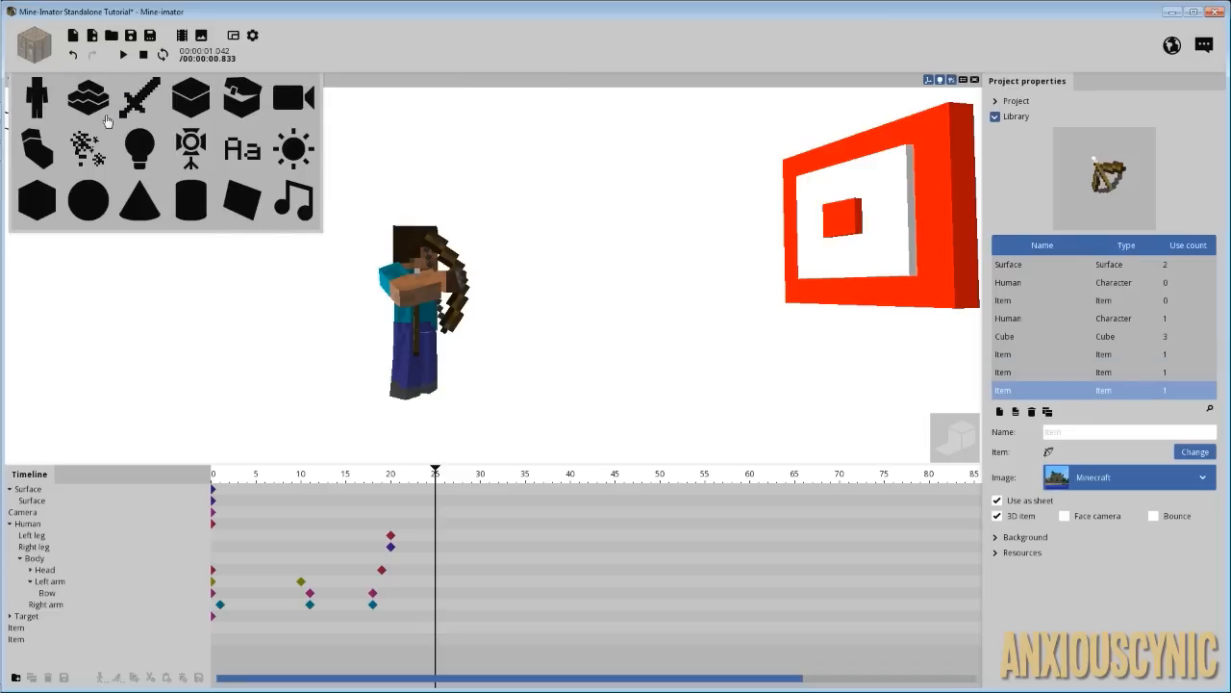
pyautogui.click(140, 108)
pyautogui.moveTo(544, 263); pyautogui.dragTo(552, 298)
pyautogui.click(400, 269)
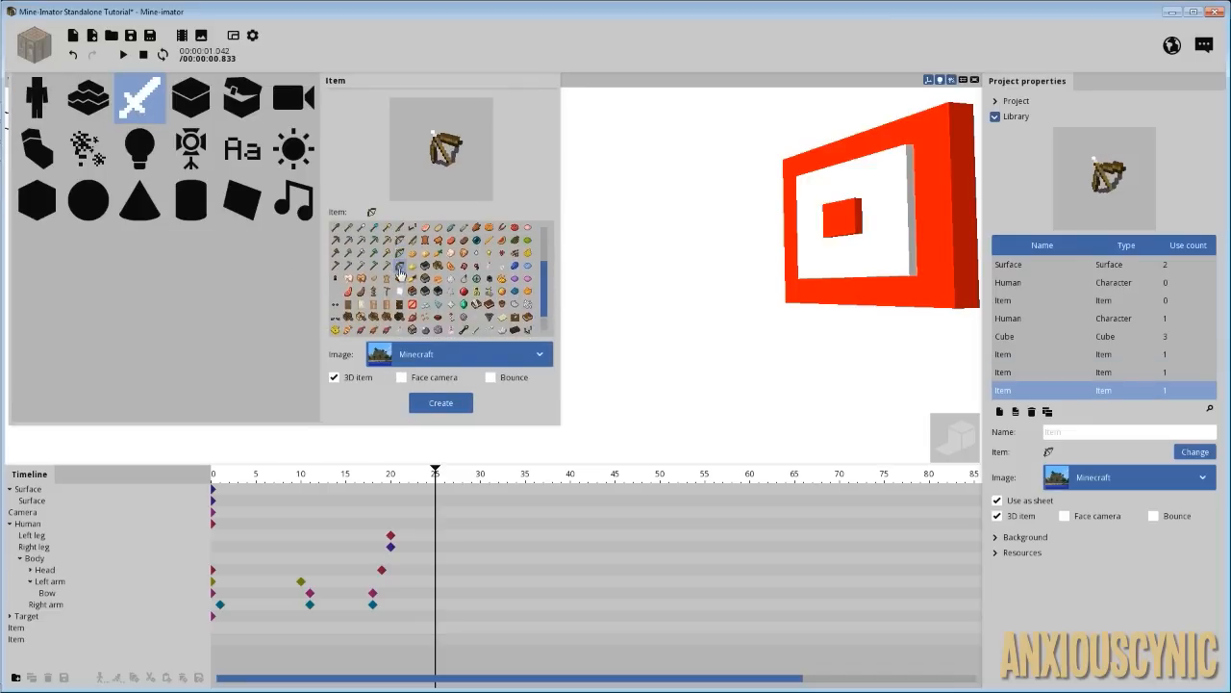
pyautogui.click(450, 402)
# - Parent the three new bow items to the Human's left arm, name them Bow_1, Bow_2 and Bow_3, and save the project
pyautogui.click(39, 631)
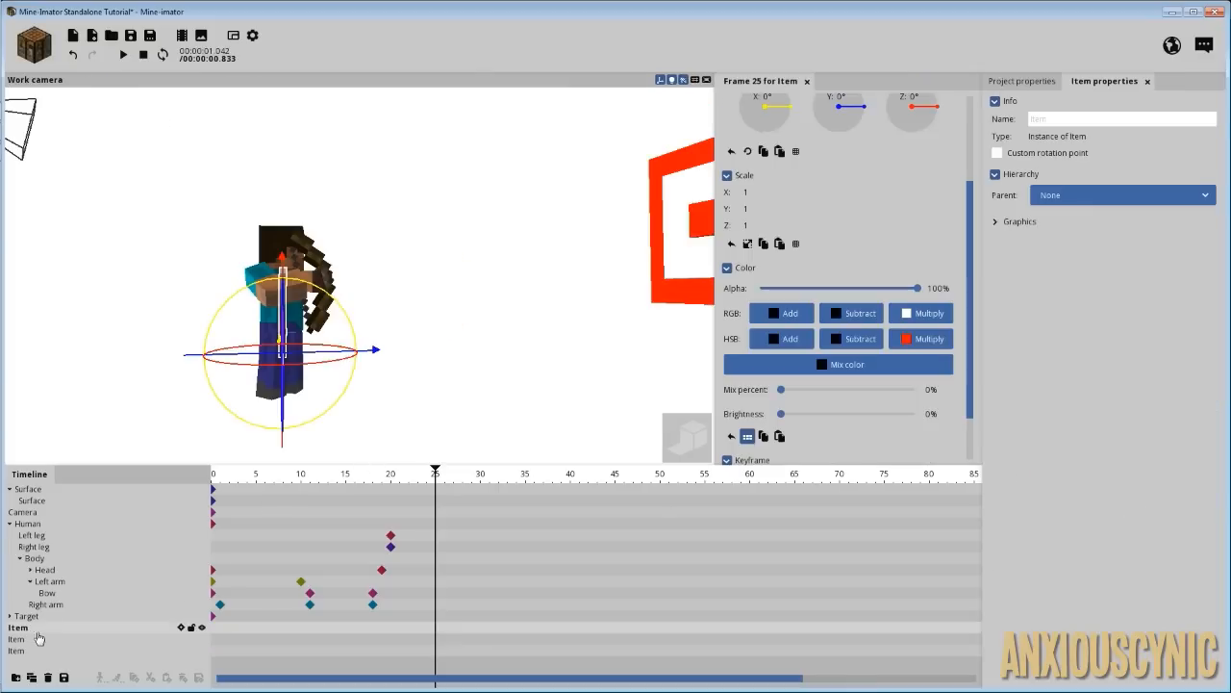
pyautogui.scroll(-4, 465, 327)
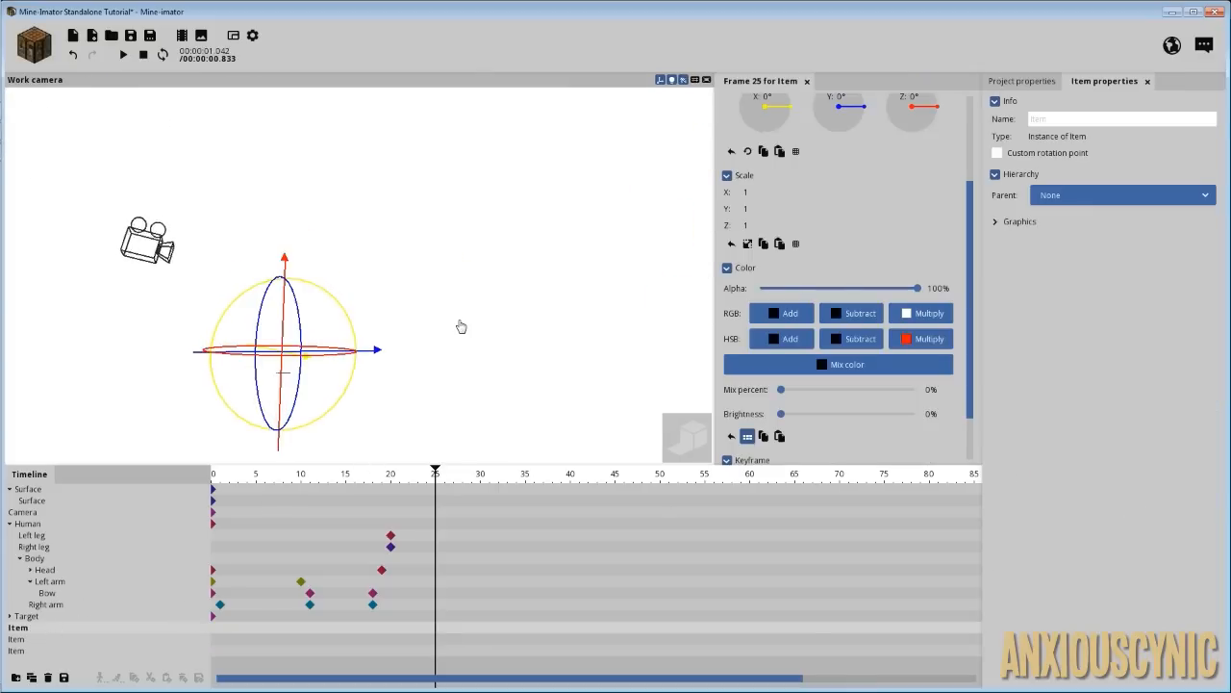
pyautogui.moveTo(434, 286); pyautogui.dragTo(437, 371)
pyautogui.scroll(5, 414, 289)
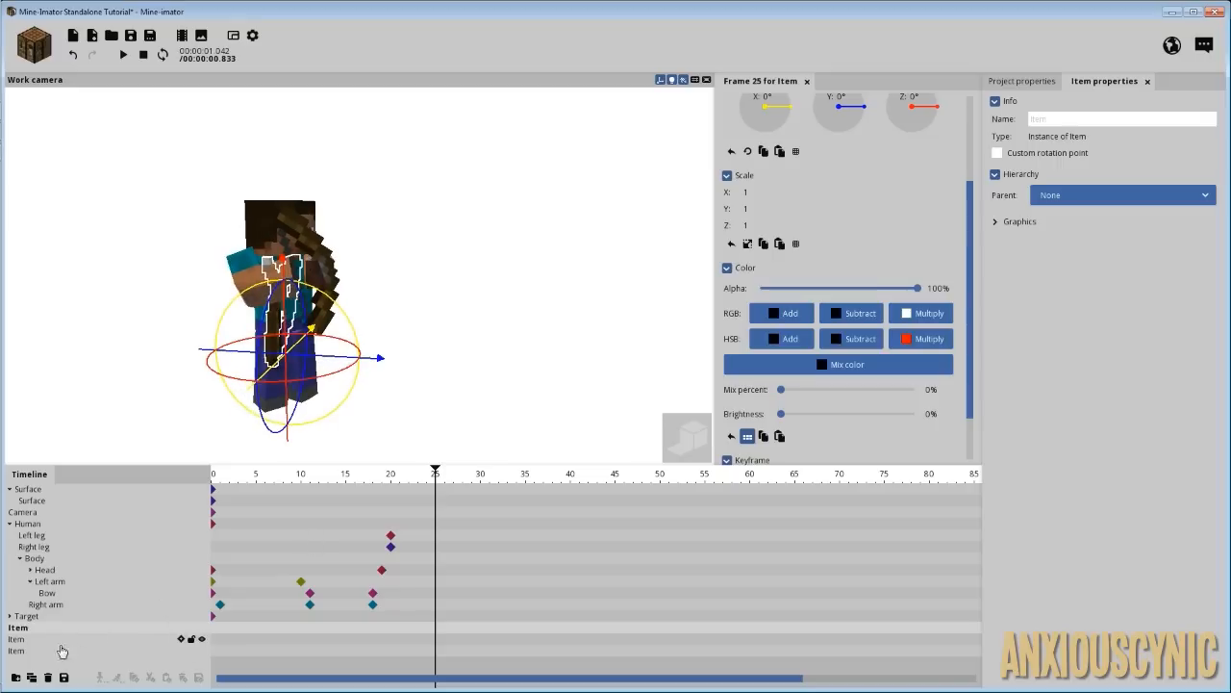
pyautogui.click(1093, 198)
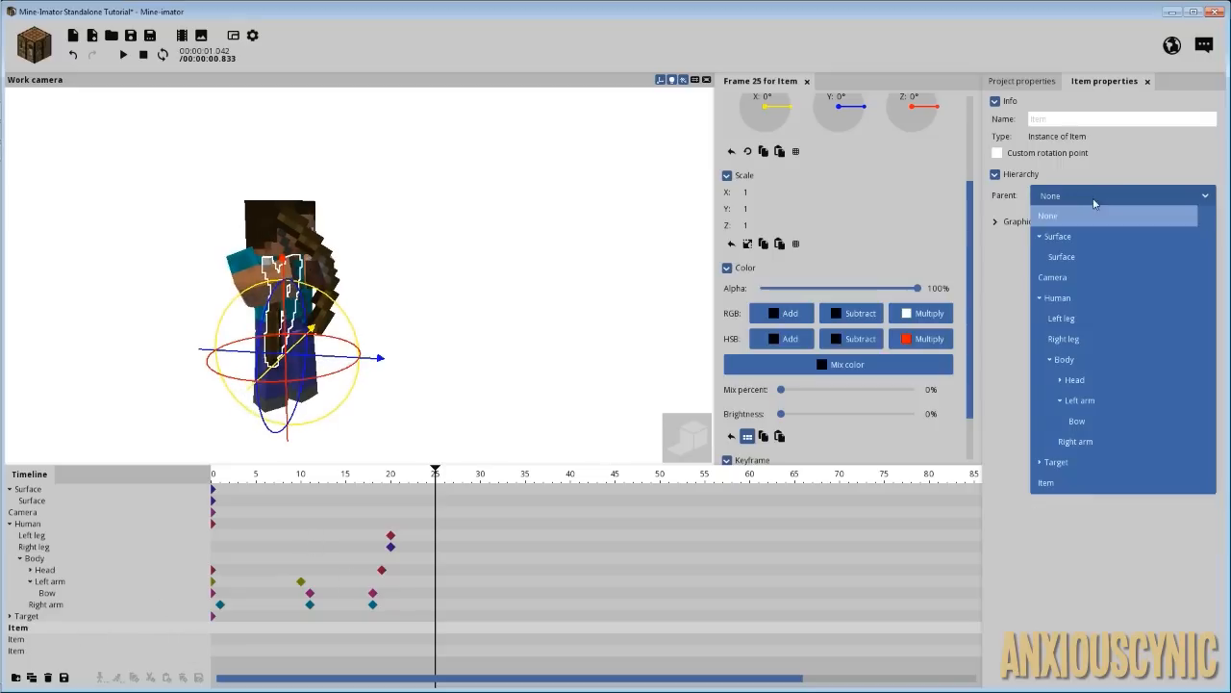
pyautogui.click(1083, 402)
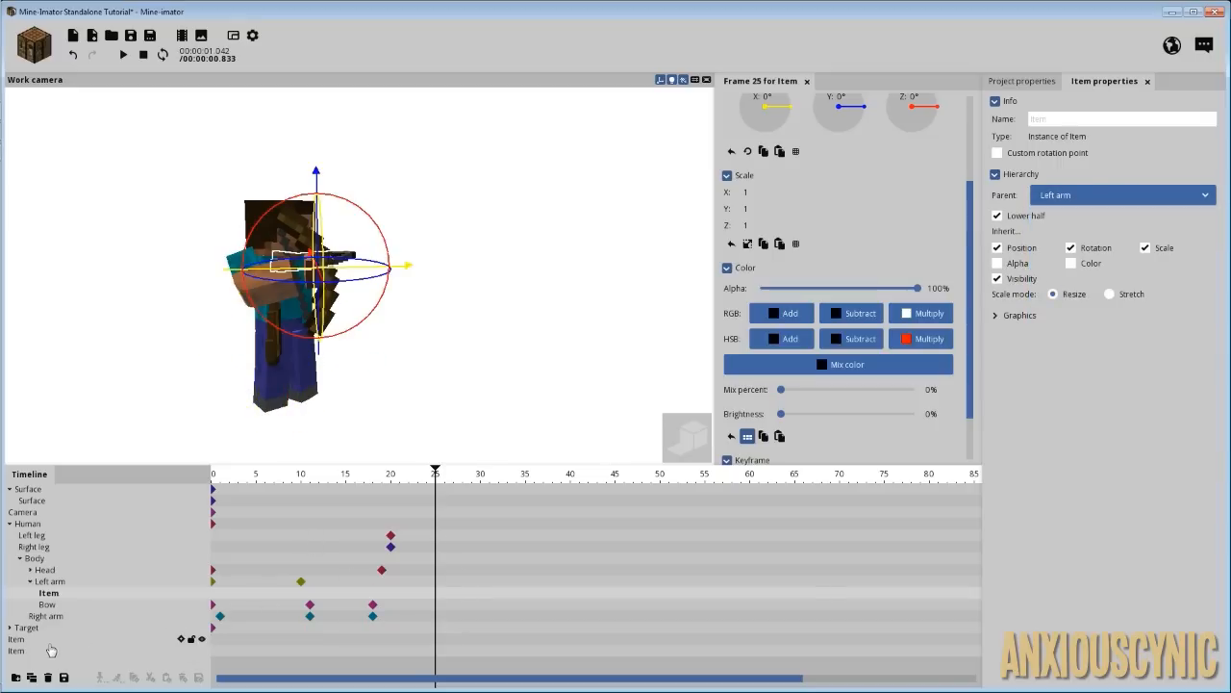
pyautogui.click(48, 640)
pyautogui.click(1079, 197)
pyautogui.click(1084, 402)
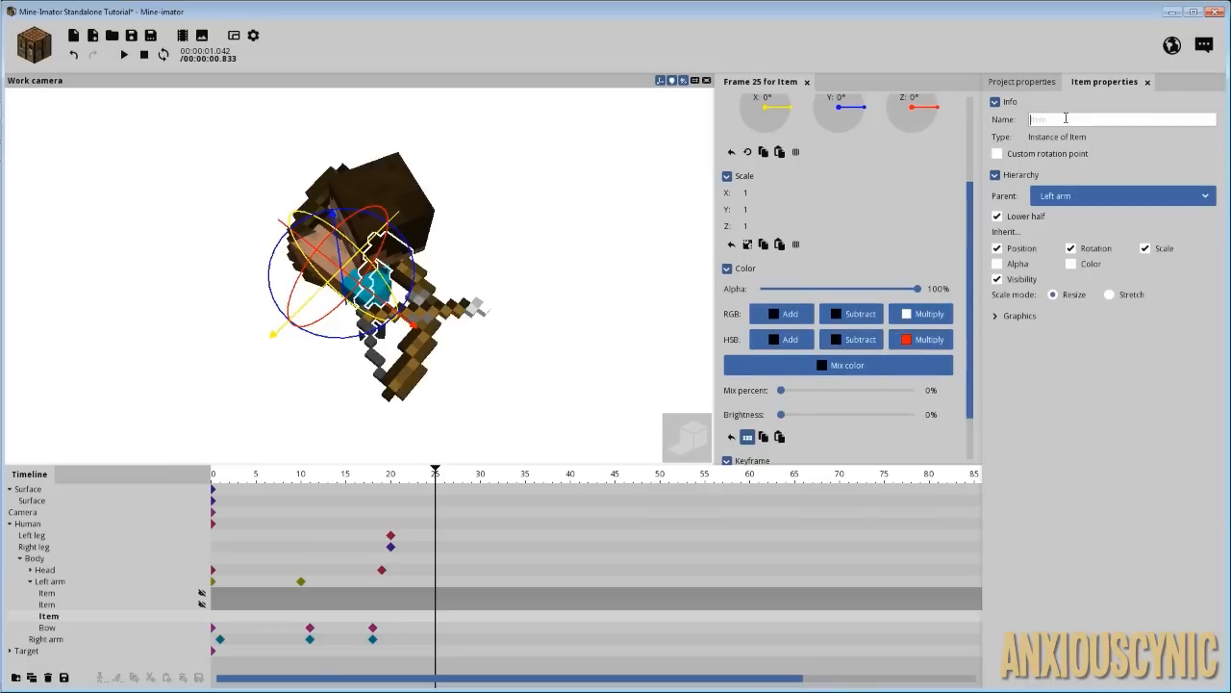
pyautogui.click(1066, 118)
pyautogui.write('Bow_3')
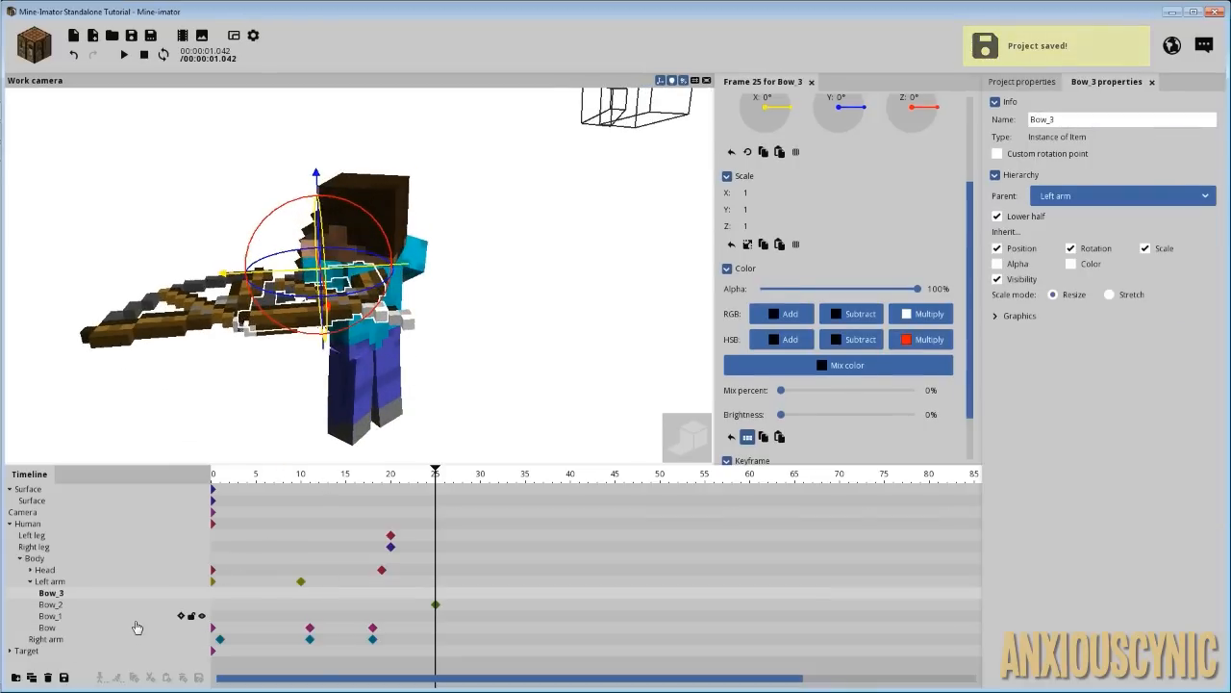
# - Add keyframes at frame 25 for Bow_1, Bow_2 and Bow_3, with only Bow_1 visible
pyautogui.click(77, 618)
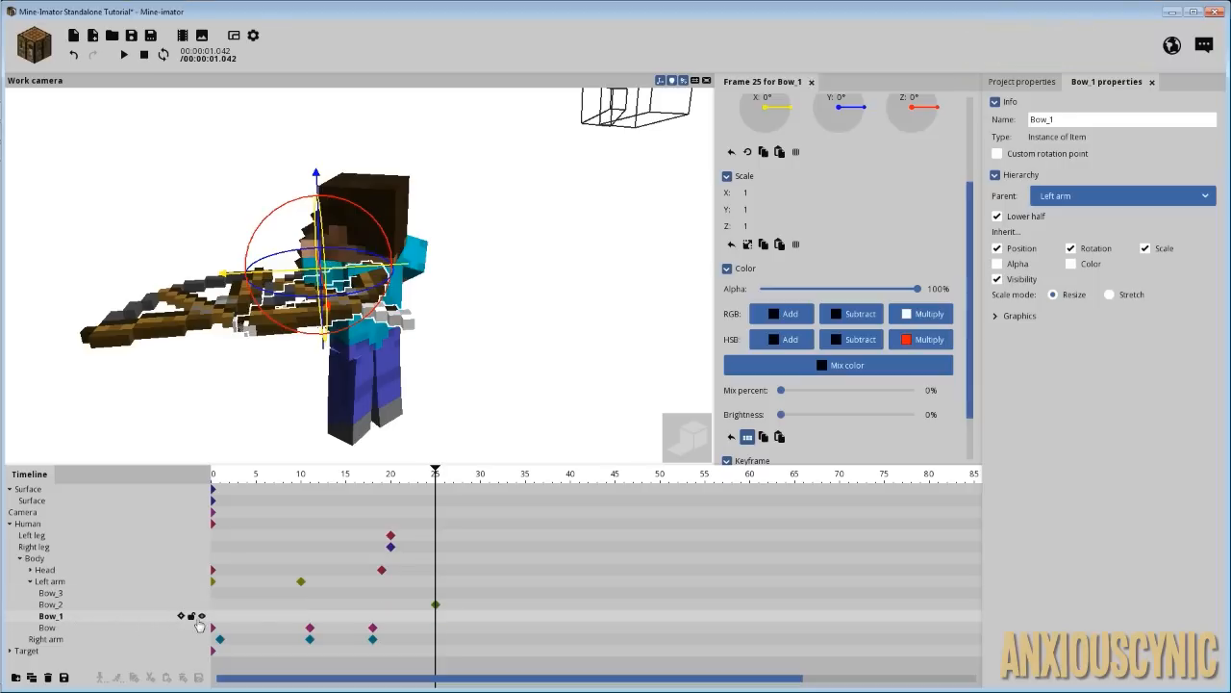
pyautogui.click(436, 605)
pyautogui.click(435, 594)
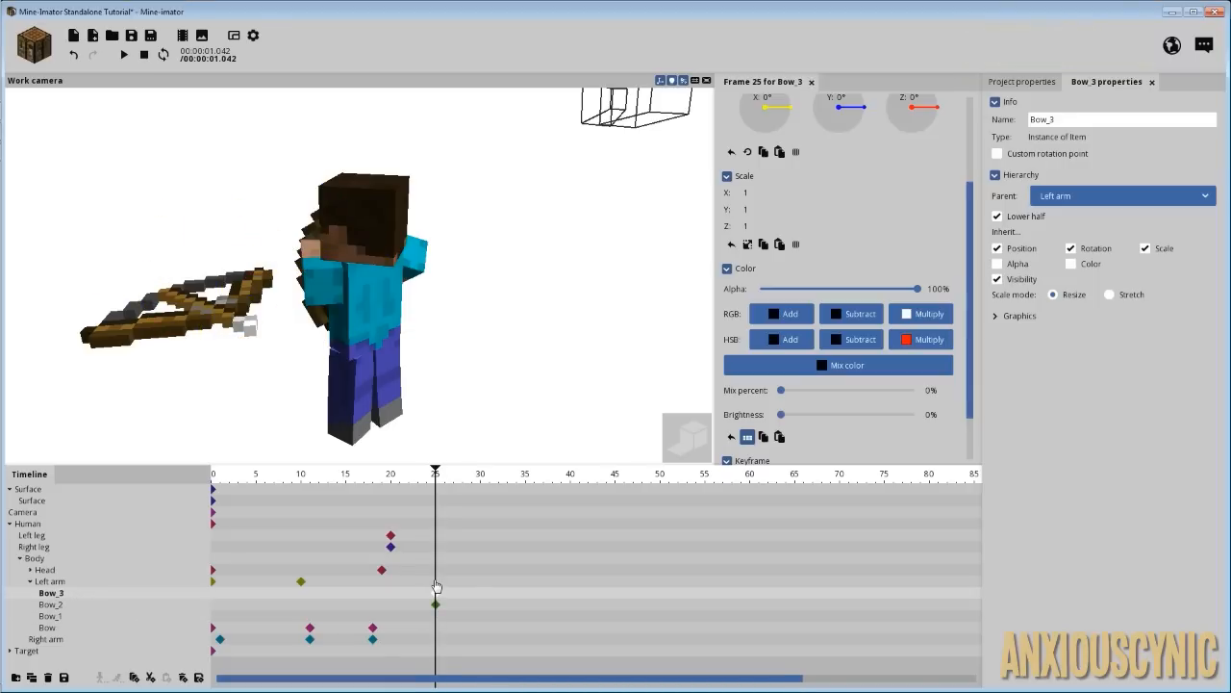
pyautogui.click(436, 616)
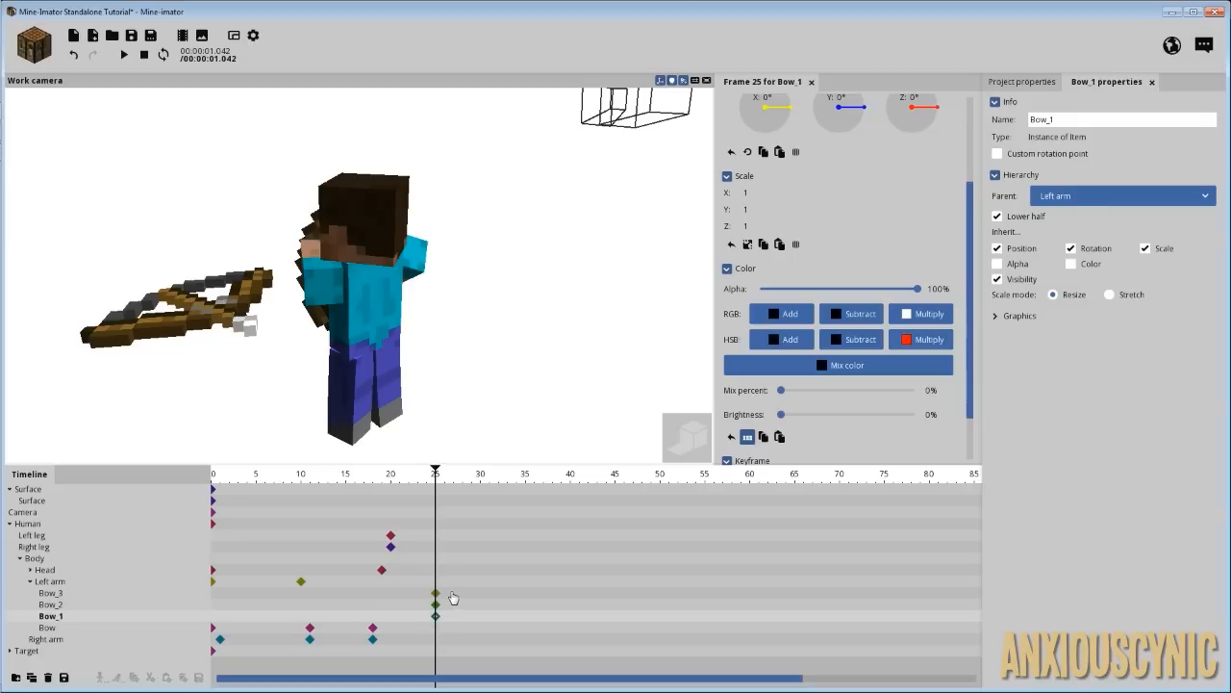
pyautogui.moveTo(450, 588); pyautogui.dragTo(426, 621)
pyautogui.moveTo(972, 385); pyautogui.dragTo(972, 425)
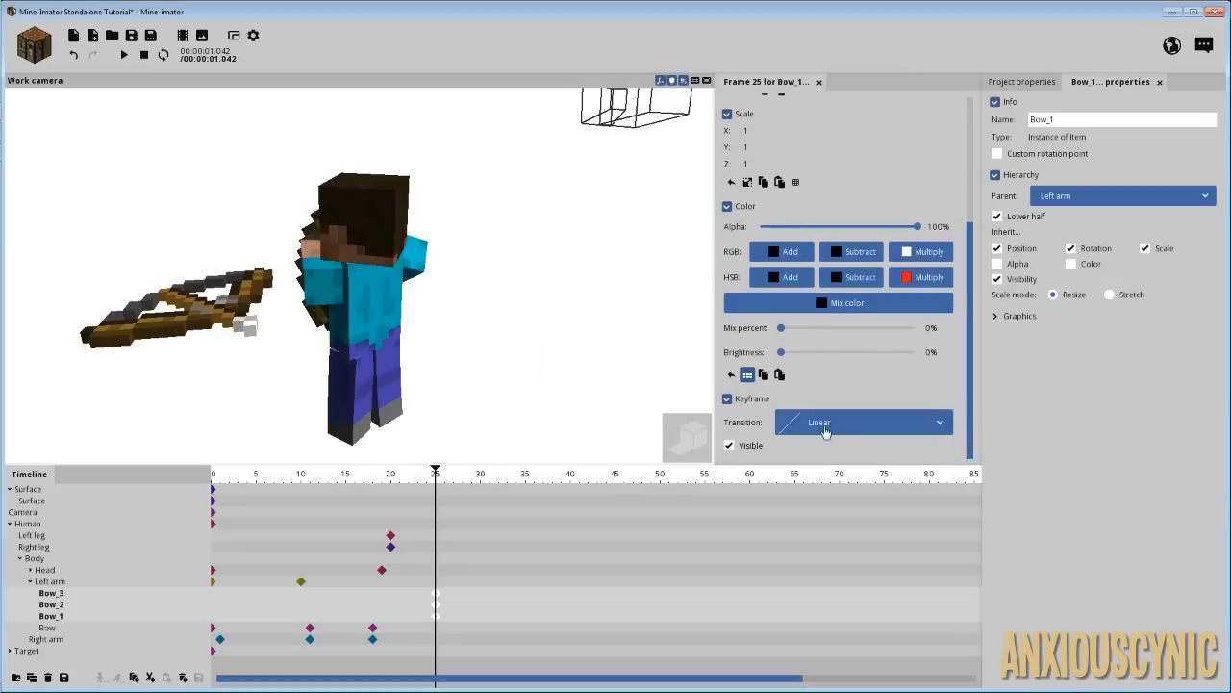
pyautogui.click(759, 444)
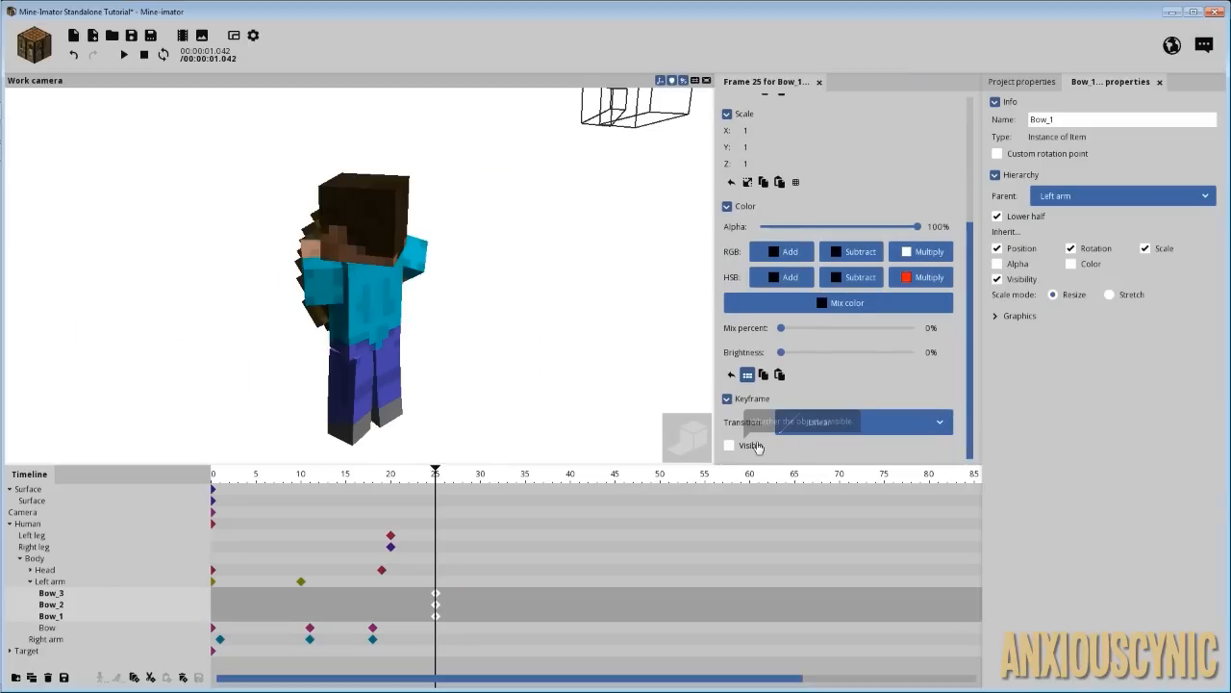
pyautogui.click(436, 615)
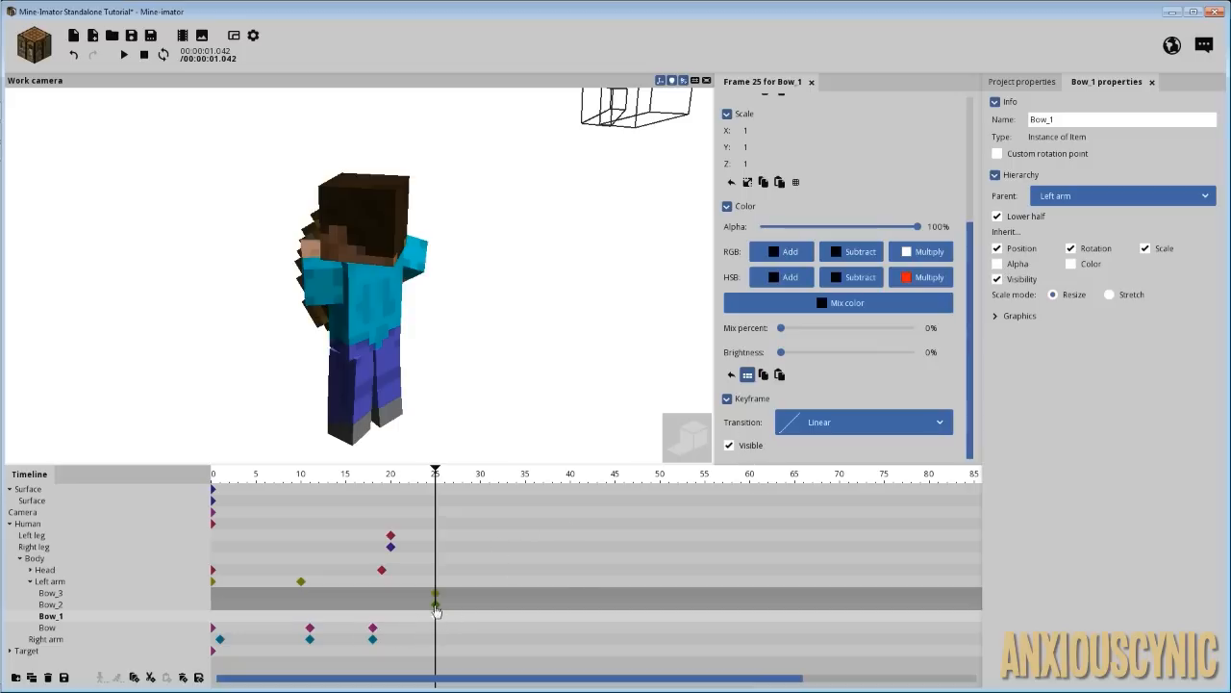
# - Try rotating Bow_1 about its Y axis at frame 25 and reset that rotation
pyautogui.moveTo(376, 374); pyautogui.dragTo(377, 374, button='right')
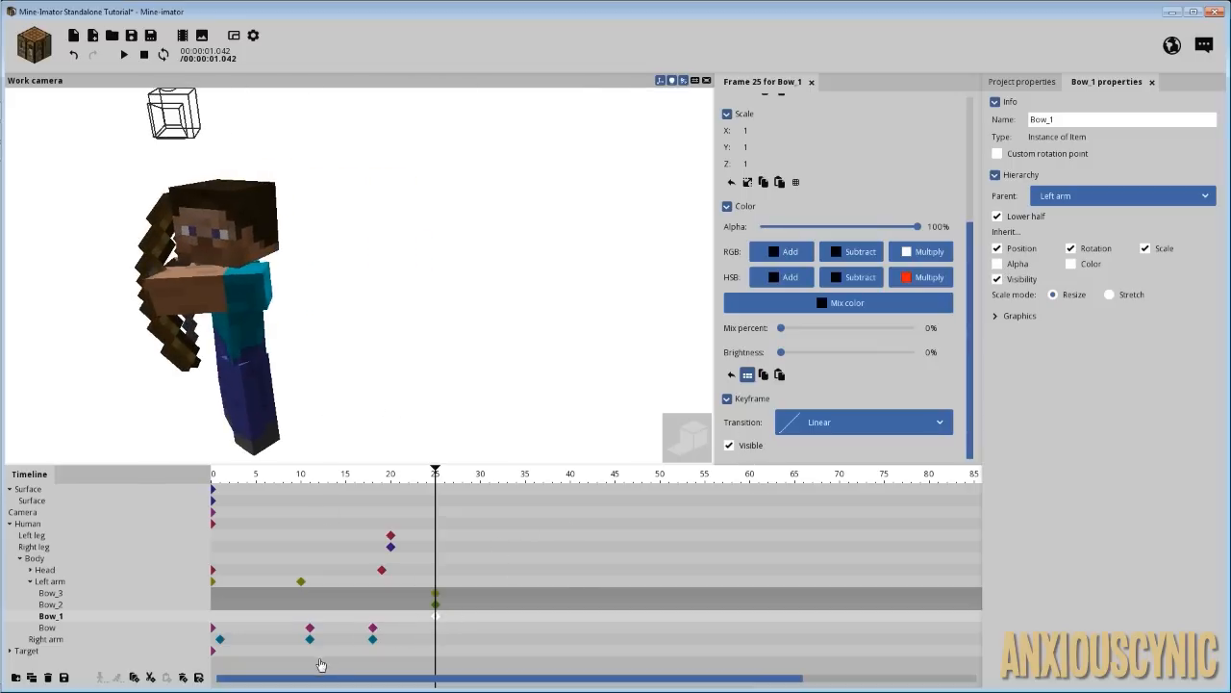
pyautogui.moveTo(436, 309); pyautogui.dragTo(485, 318, button='right')
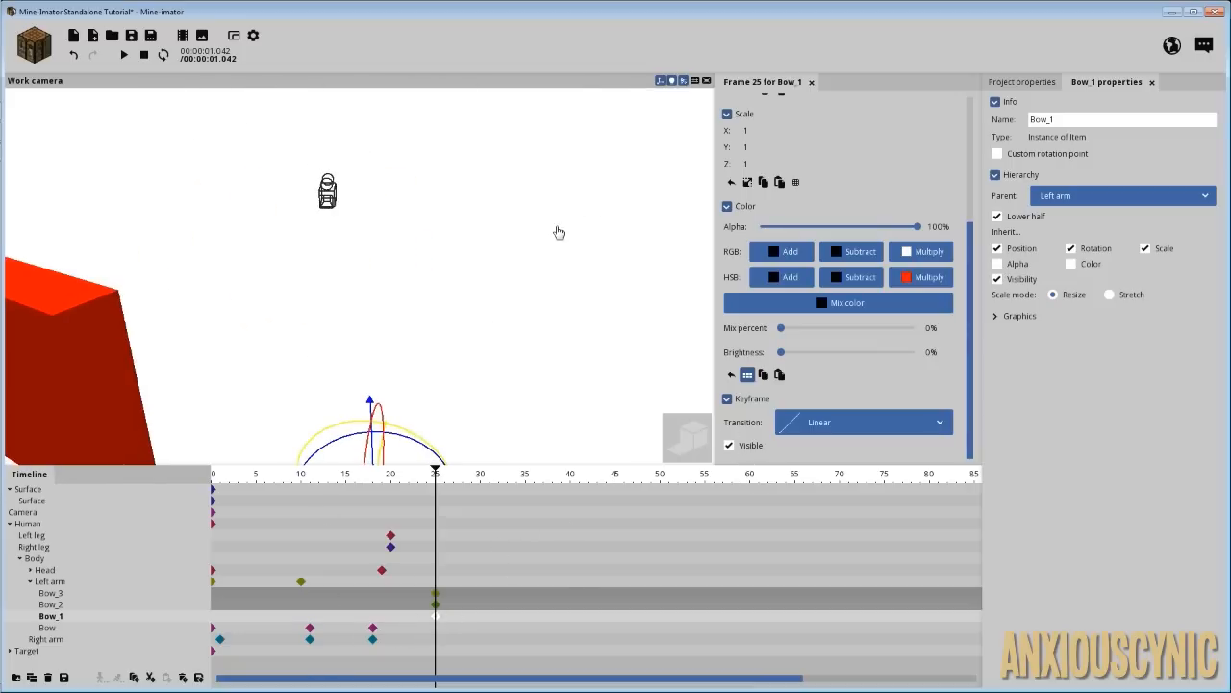
pyautogui.moveTo(558, 232); pyautogui.dragTo(512, 223, button='right')
pyautogui.scroll(5, 758, 143)
pyautogui.rightClick(759, 140)
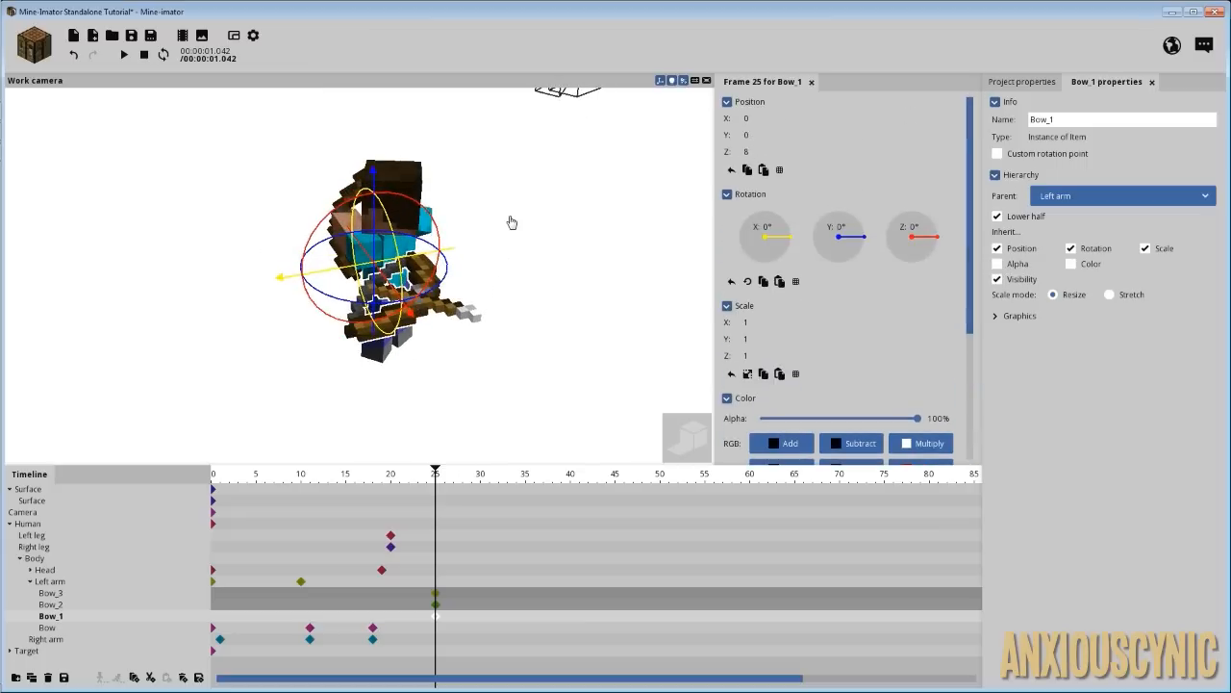
pyautogui.moveTo(521, 266); pyautogui.dragTo(452, 258, button='right')
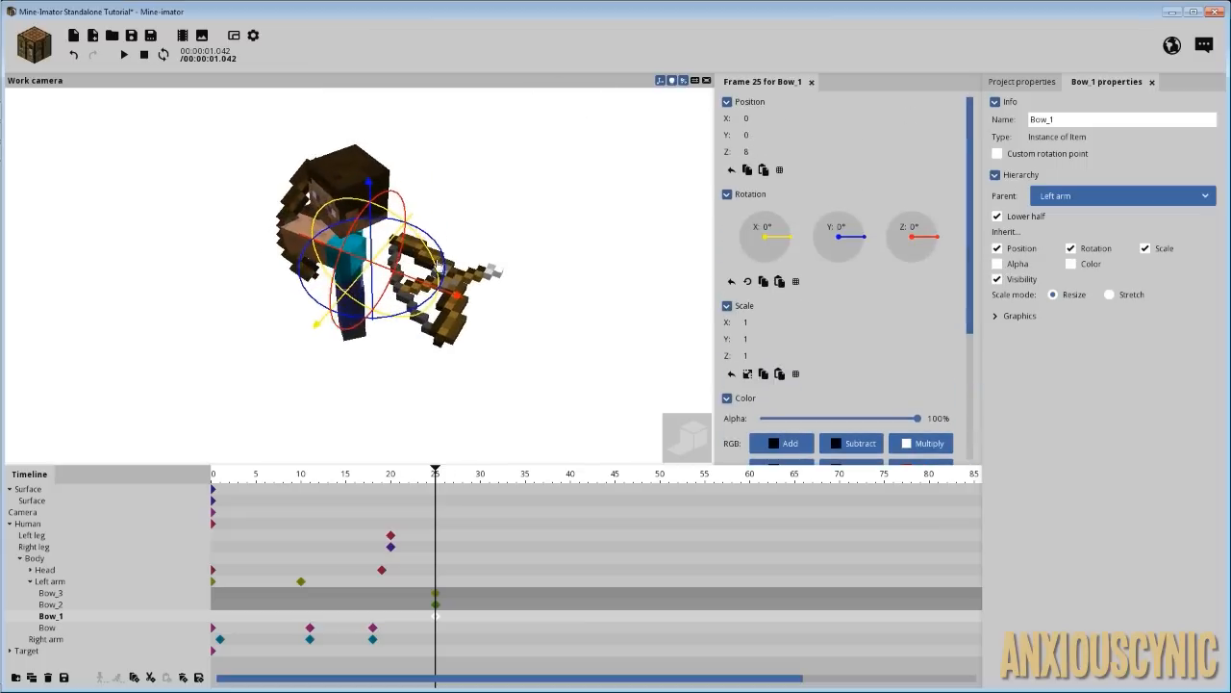
pyautogui.moveTo(443, 251); pyautogui.dragTo(585, 255)
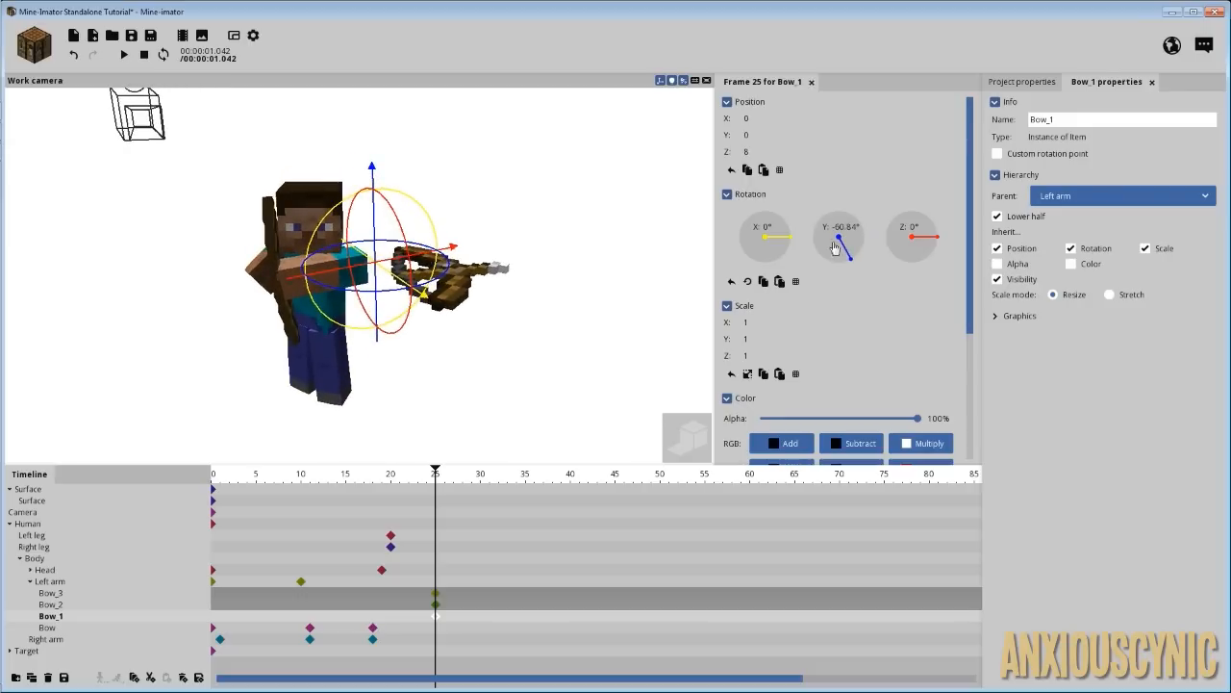
pyautogui.rightClick(835, 248)
# - Set Bow_1's X rotation at frame 25 to -90°
pyautogui.moveTo(423, 213); pyautogui.dragTo(454, 324)
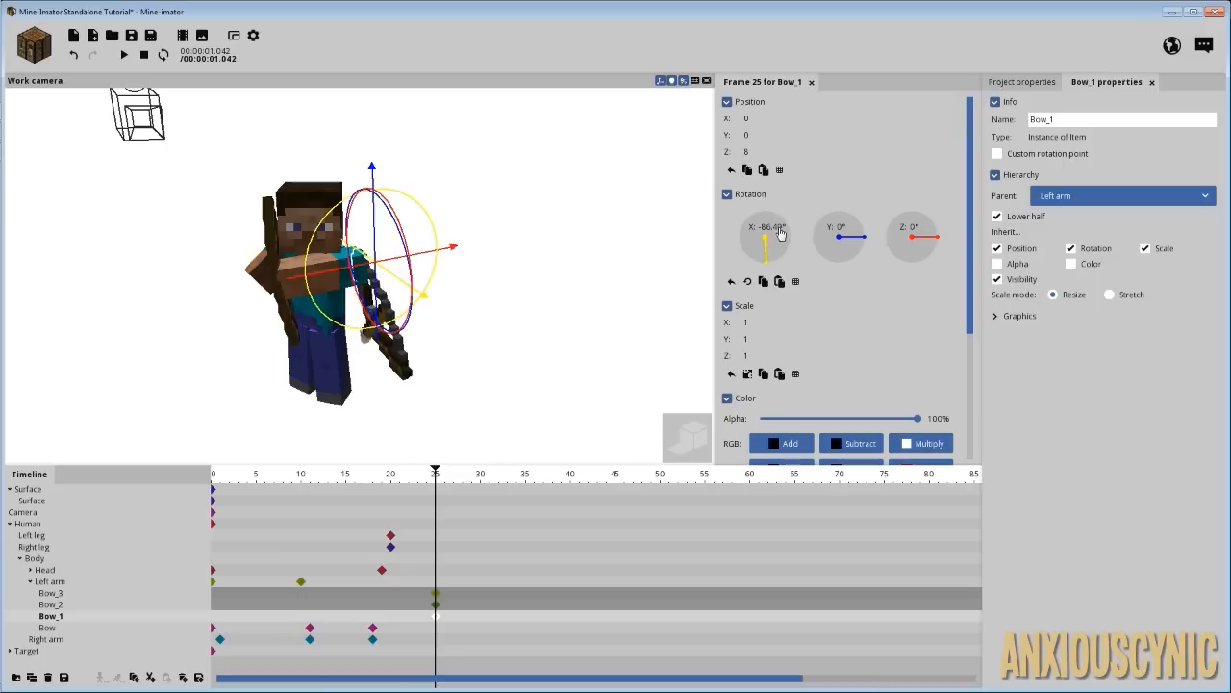
pyautogui.moveTo(781, 234); pyautogui.dragTo(766, 258)
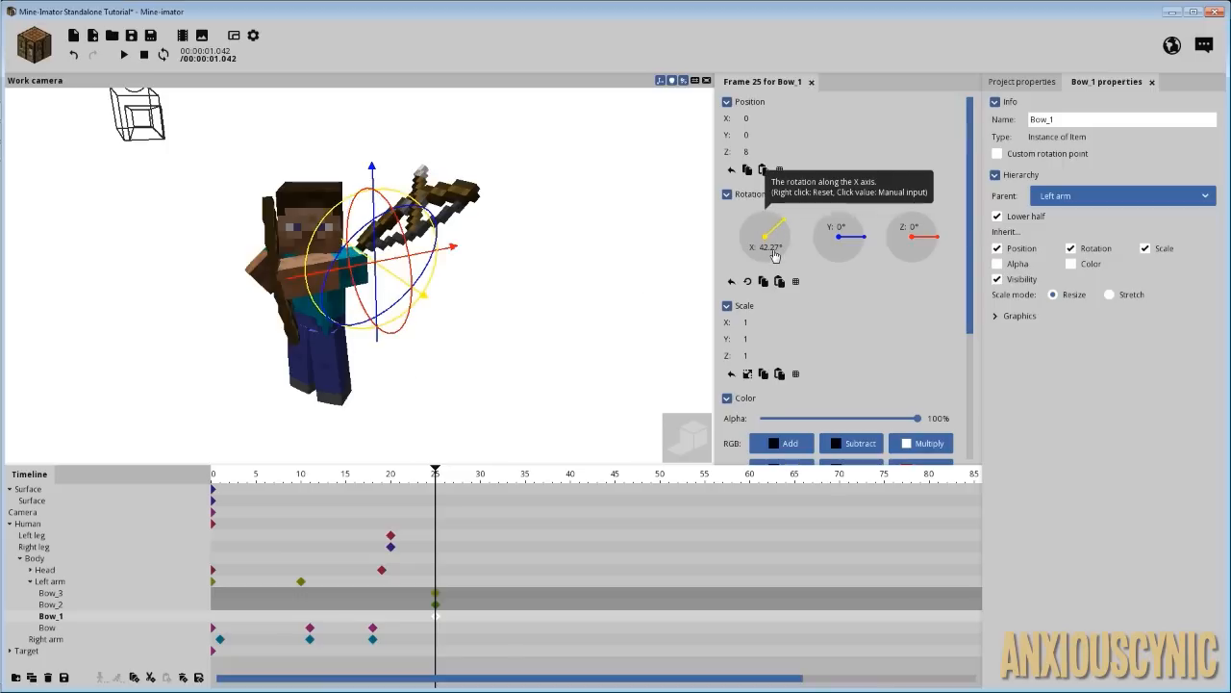
pyautogui.click(772, 248)
pyautogui.write('-90')
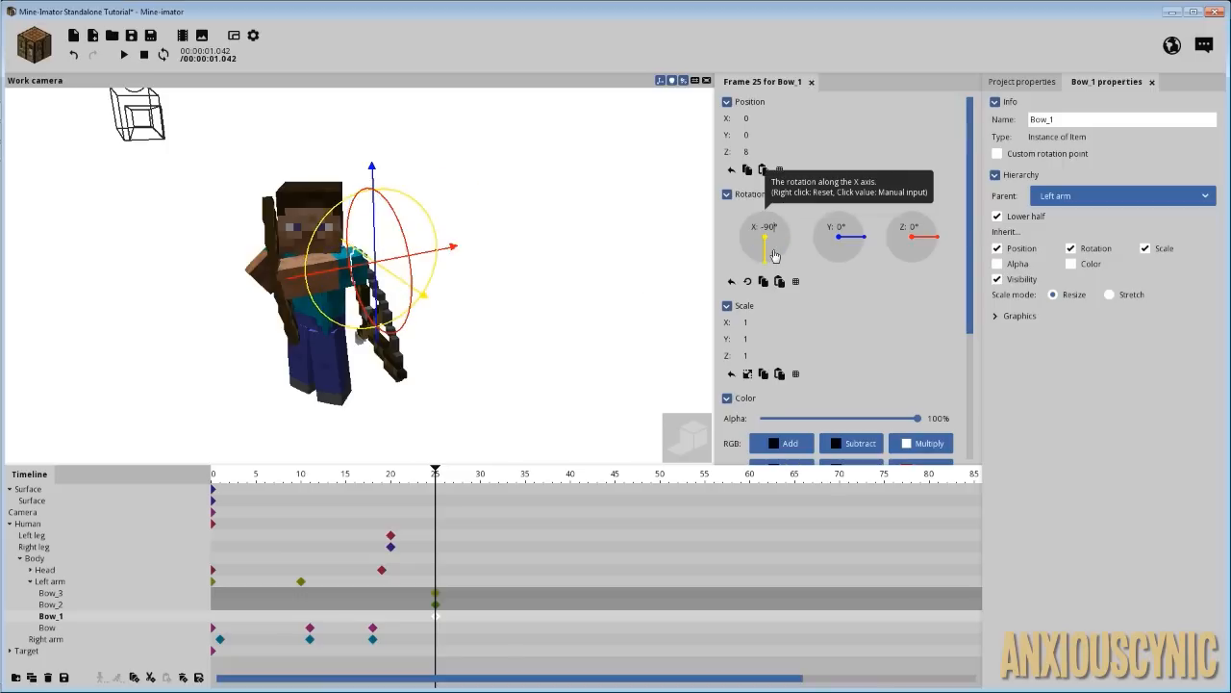
pyautogui.press('Return')
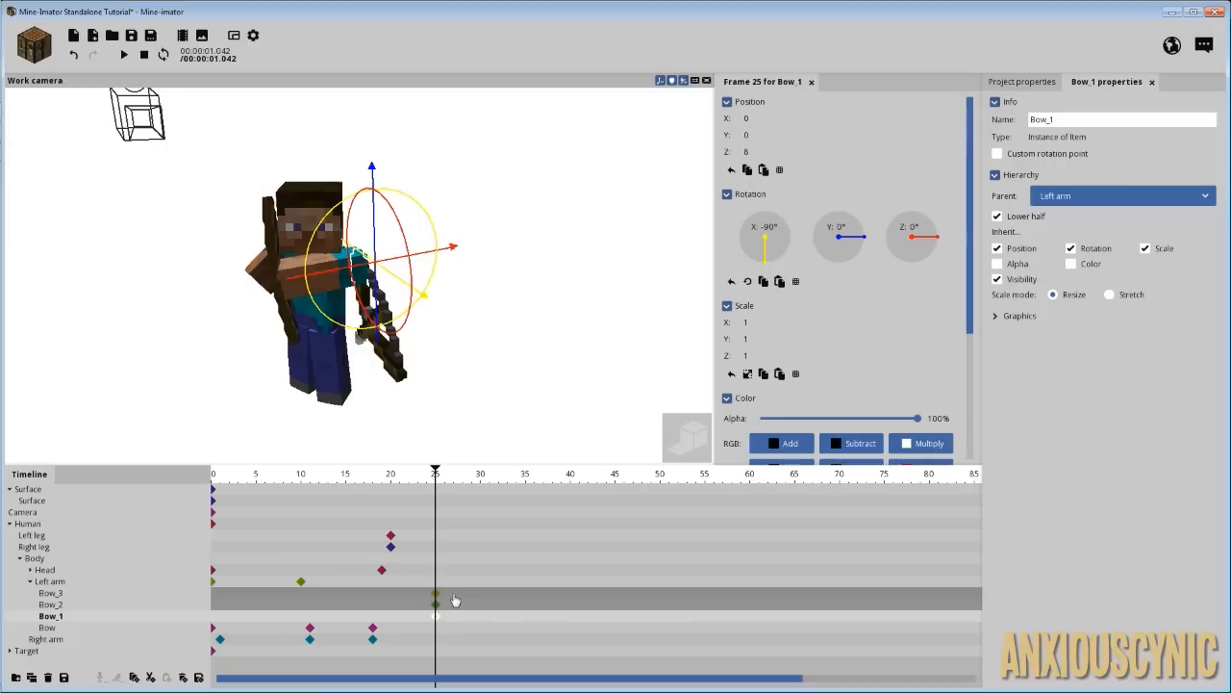
# - Select the frame 25 keyframes of Bow_1, Bow_2 and Bow_3 and set their X rotation to -90°
pyautogui.moveTo(445, 587); pyautogui.dragTo(465, 617)
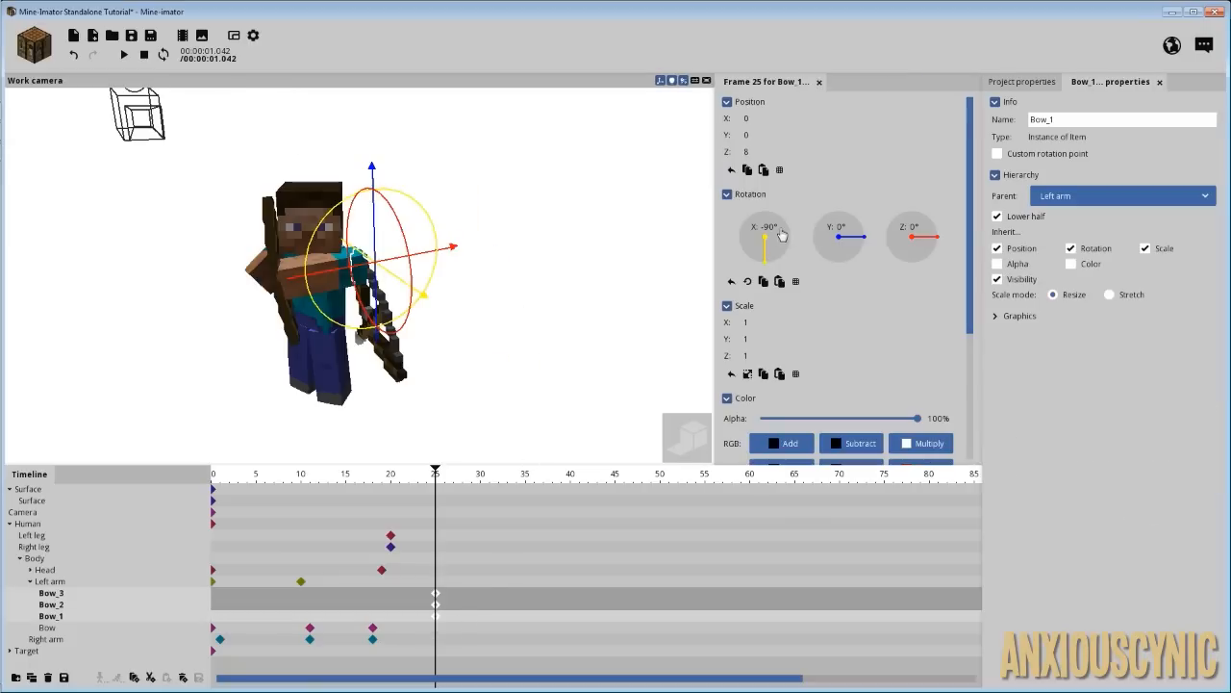
pyautogui.write('-90')
pyautogui.press('Return')
# - Try turning the three selected bows to a Z rotation of about 43° and reset their X rotation
pyautogui.moveTo(519, 302); pyautogui.dragTo(568, 279)
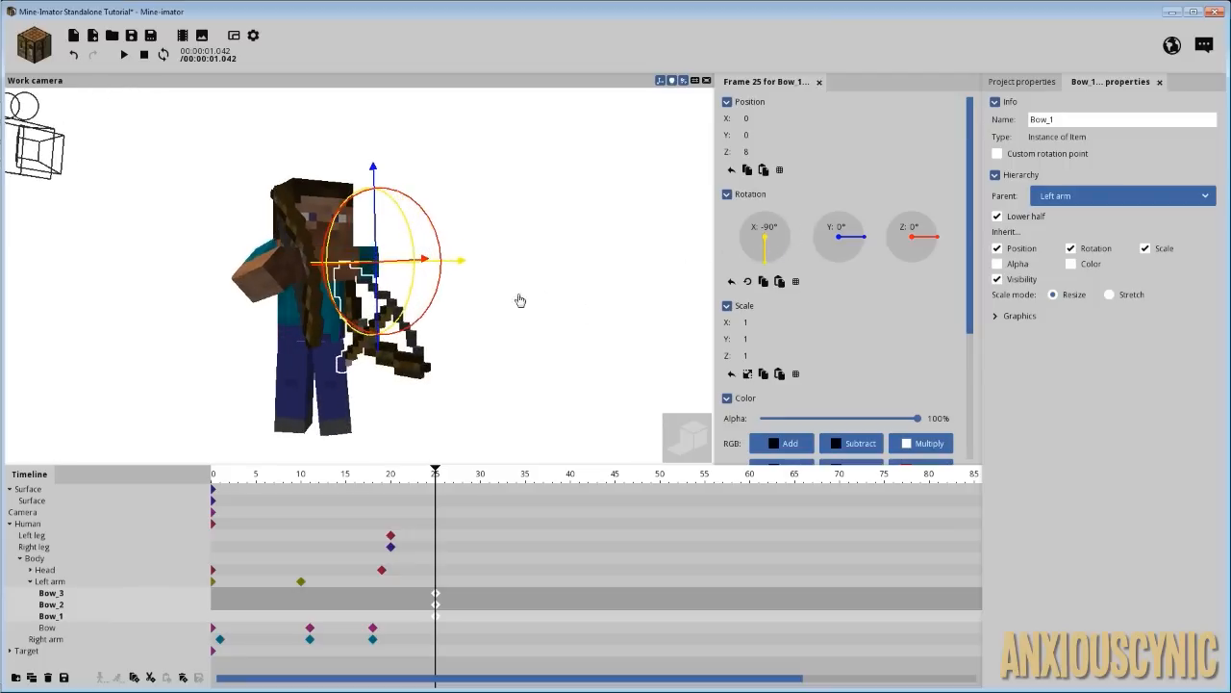
pyautogui.moveTo(422, 211); pyautogui.dragTo(441, 256)
pyautogui.moveTo(517, 248); pyautogui.dragTo(535, 322, button='middle')
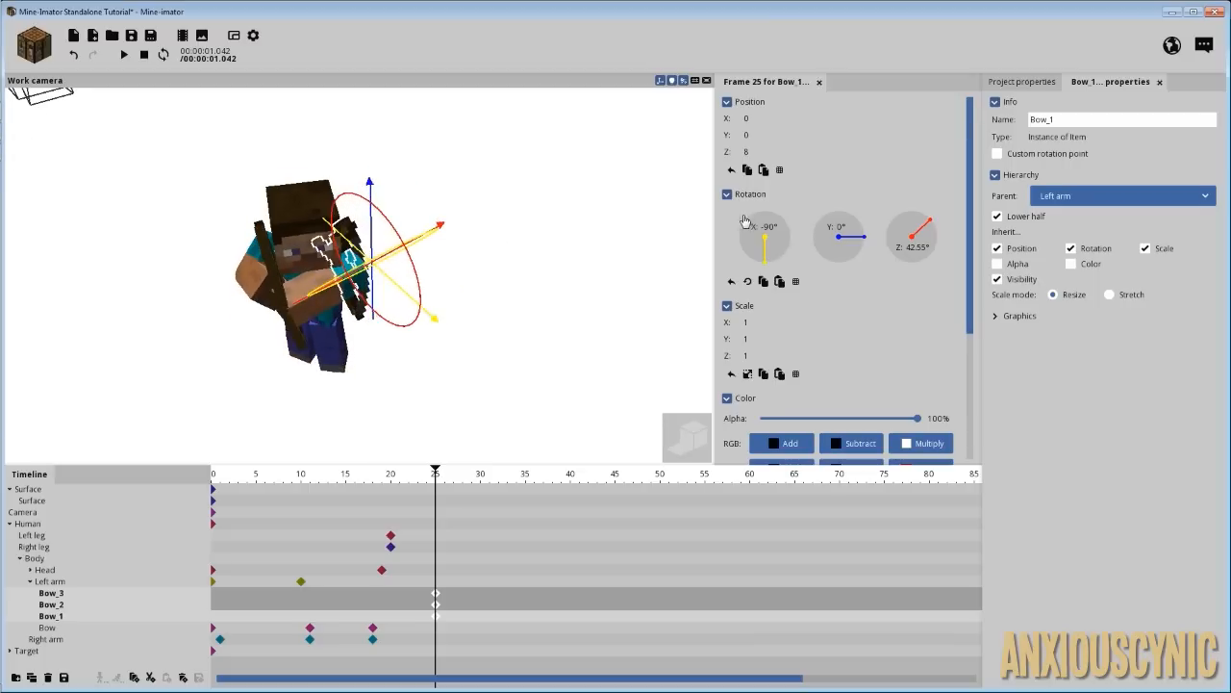
pyautogui.click(777, 237)
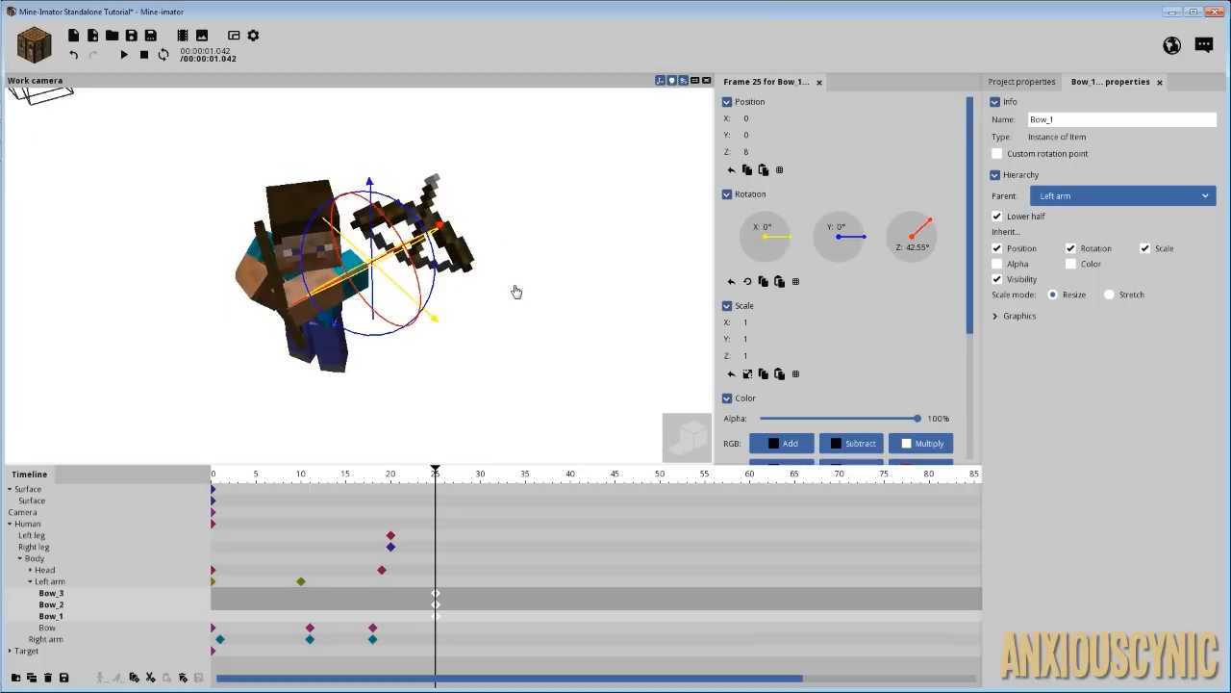
# - Move the three bows to the raised hand and rotate them to about X 71°, Y 132° and Z -108°
pyautogui.moveTo(517, 292); pyautogui.dragTo(582, 274)
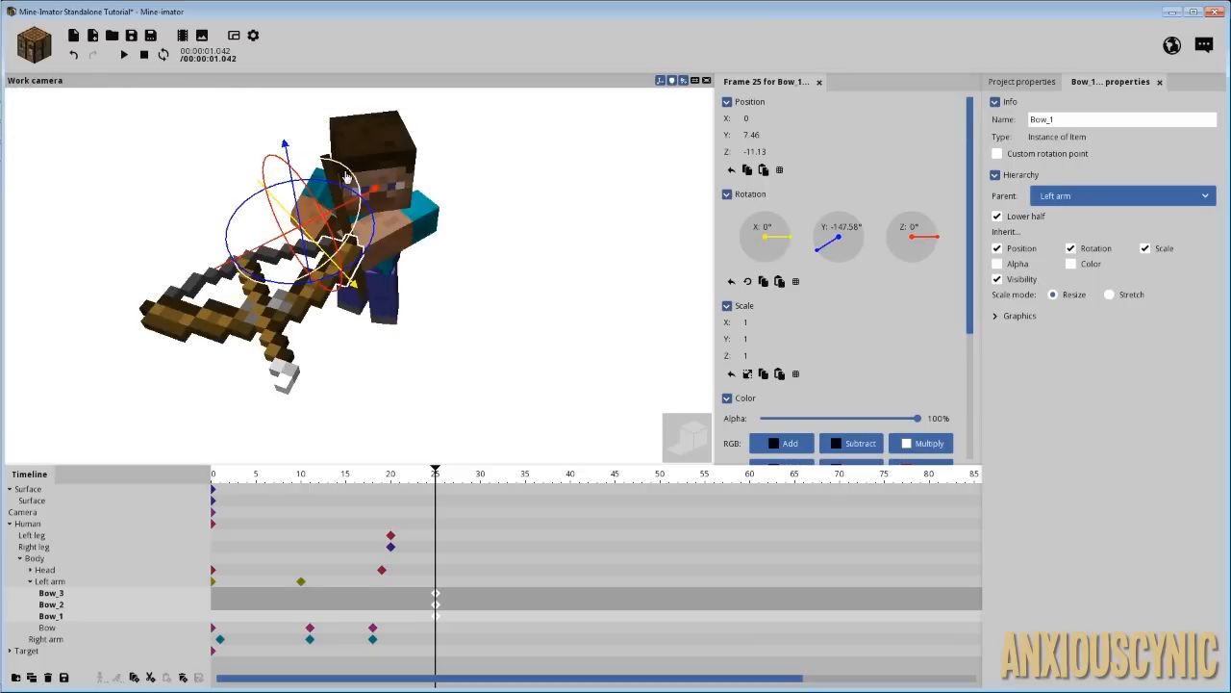
pyautogui.moveTo(346, 176); pyautogui.dragTo(224, 190)
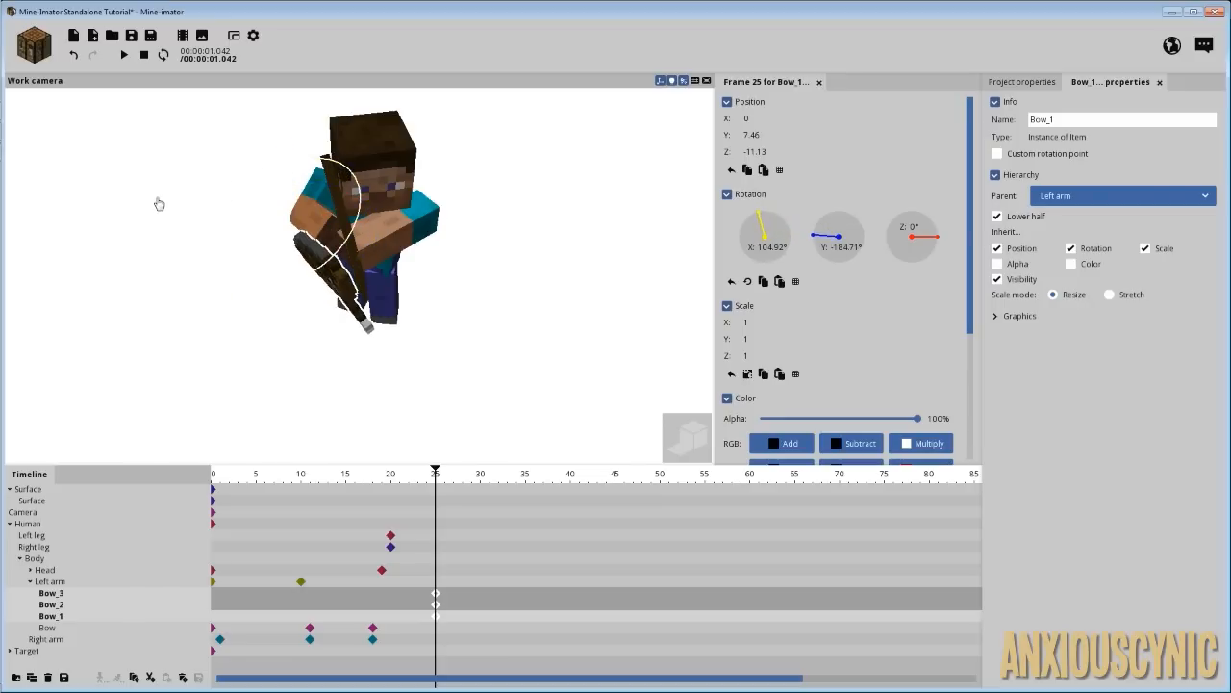
pyautogui.moveTo(317, 205); pyautogui.dragTo(307, 200)
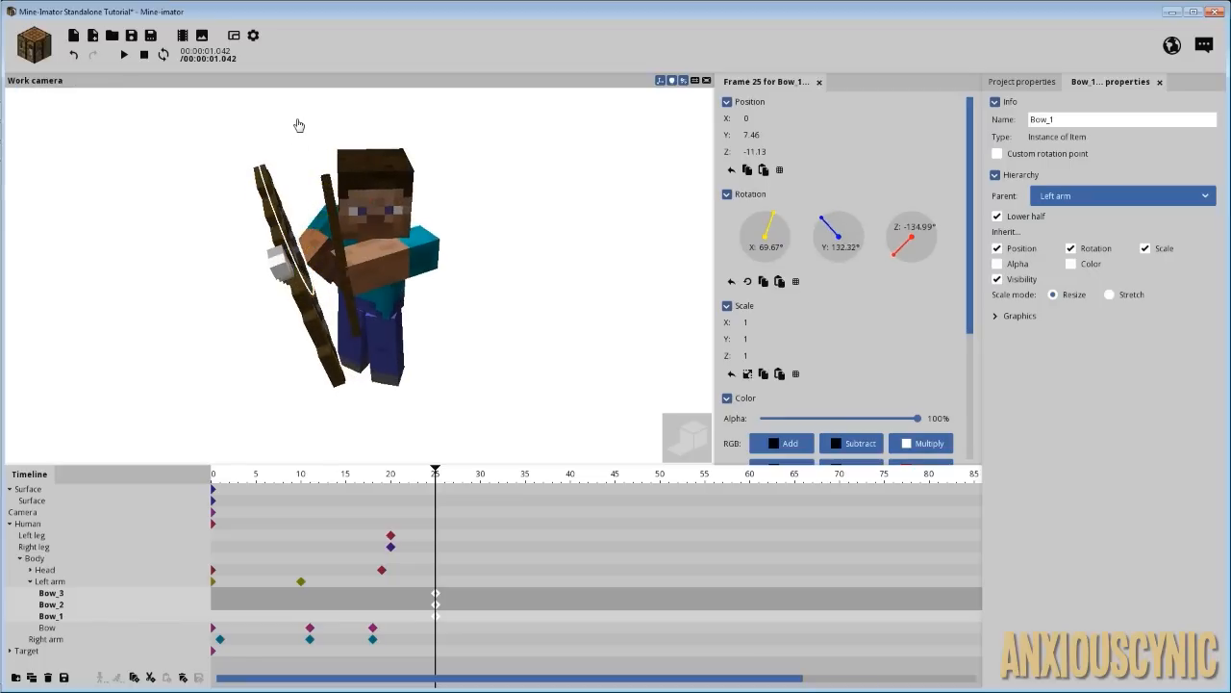
pyautogui.moveTo(315, 170); pyautogui.dragTo(213, 157)
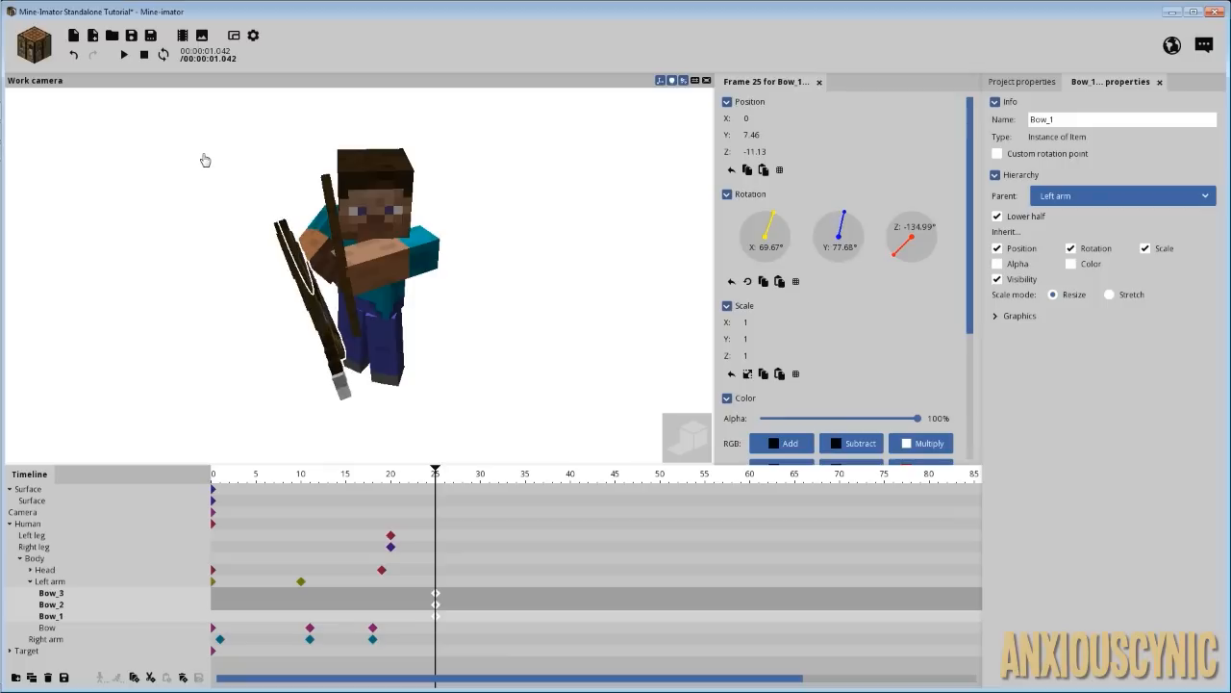
pyautogui.moveTo(205, 160); pyautogui.dragTo(201, 160)
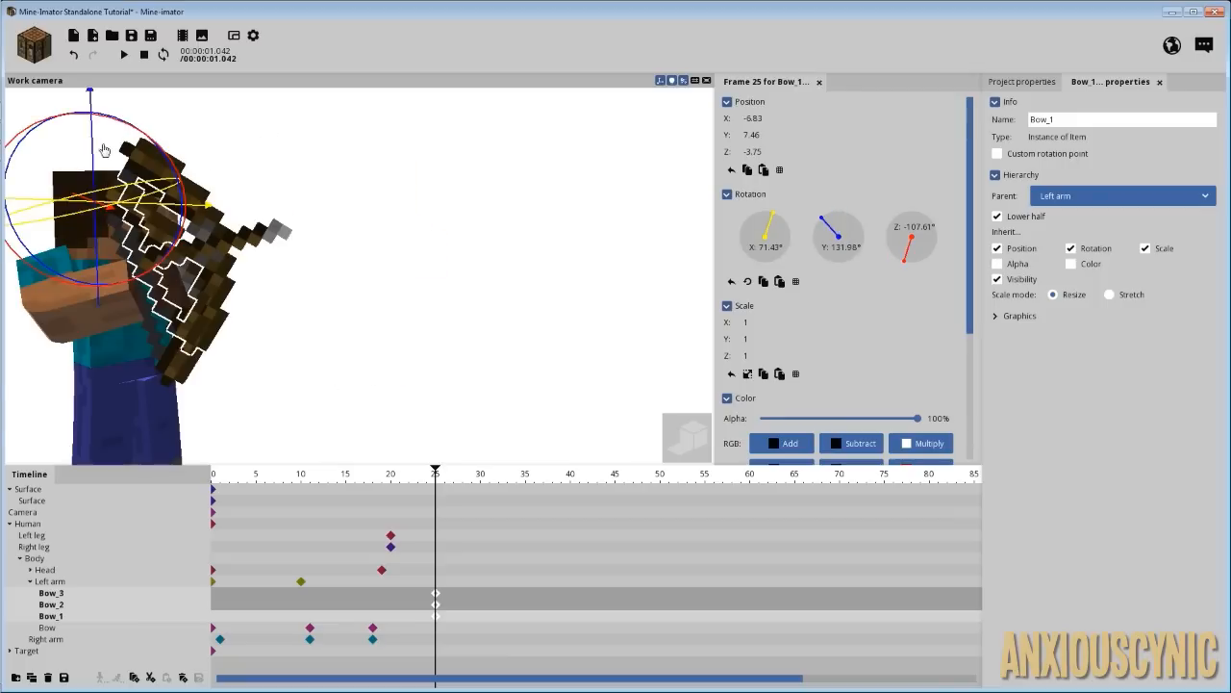
# - Fine-tune the three bows' position in the character's hand to about X -9.11, Y 4 and Z -2.84
pyautogui.moveTo(94, 146); pyautogui.dragTo(90, 180)
pyautogui.moveTo(279, 166); pyautogui.dragTo(365, 216)
pyautogui.moveTo(365, 216); pyautogui.dragTo(407, 228, button='right')
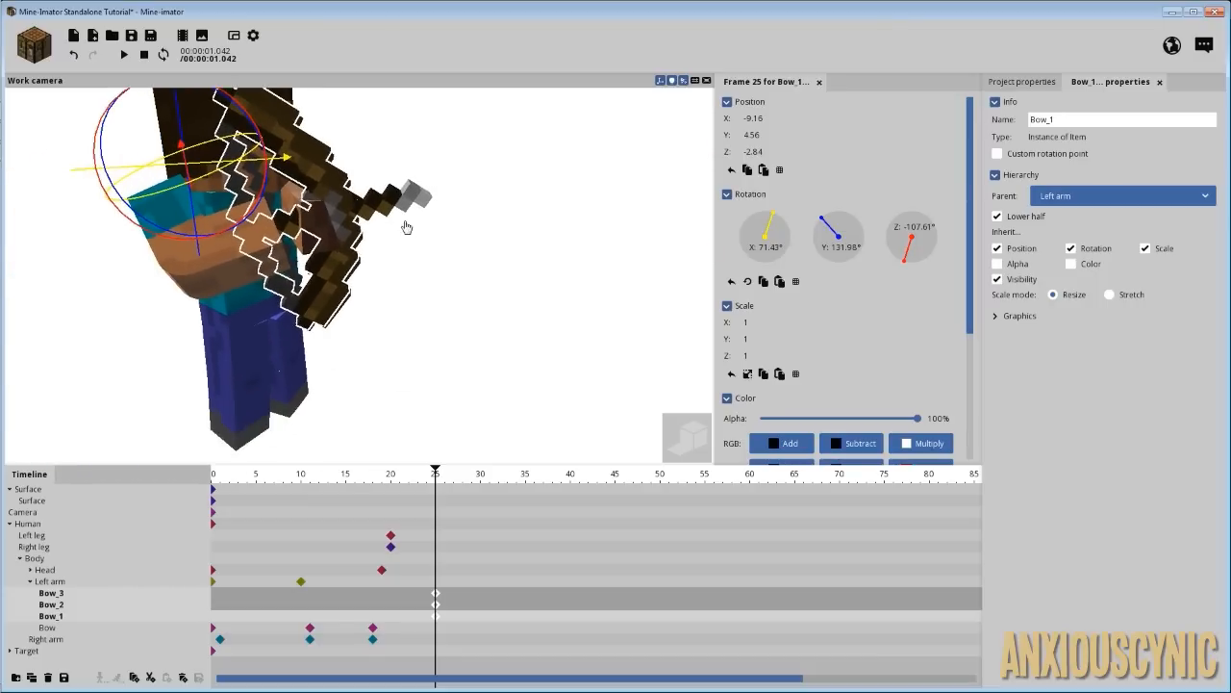
pyautogui.moveTo(407, 228)
pyautogui.mouseDown()
pyautogui.moveTo(337, 229)
pyautogui.moveTo(397, 236)
pyautogui.mouseUp()
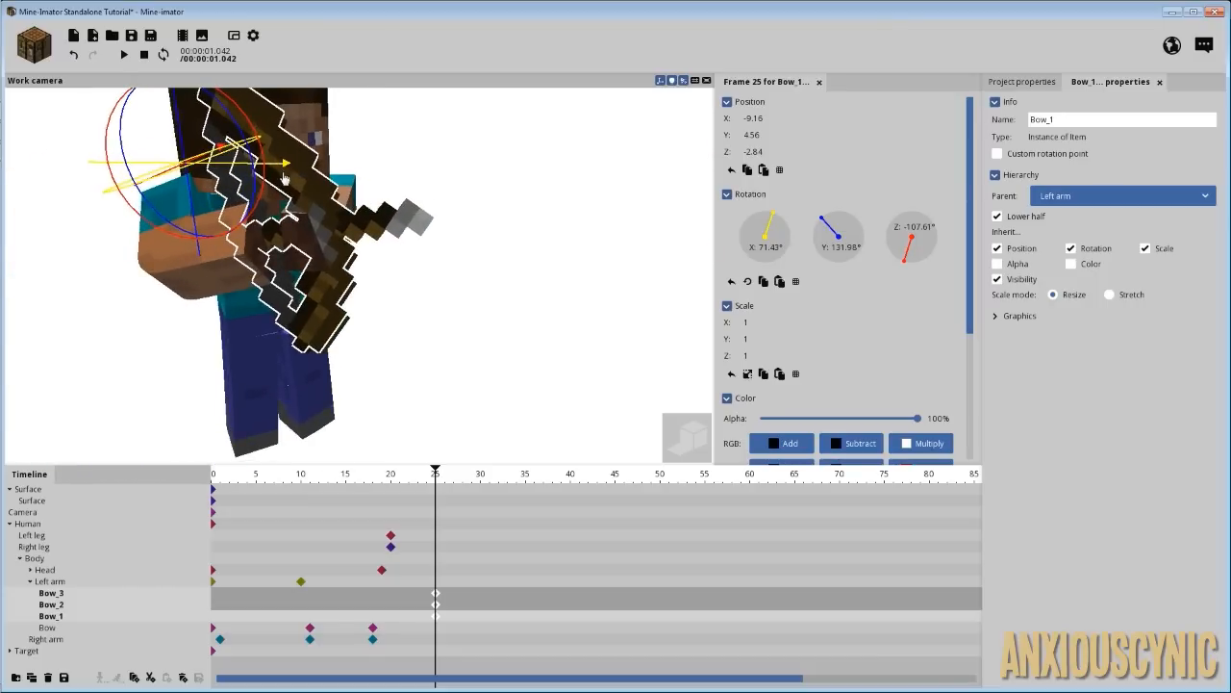
pyautogui.moveTo(282, 164); pyautogui.dragTo(292, 169)
pyautogui.moveTo(385, 231); pyautogui.dragTo(422, 170)
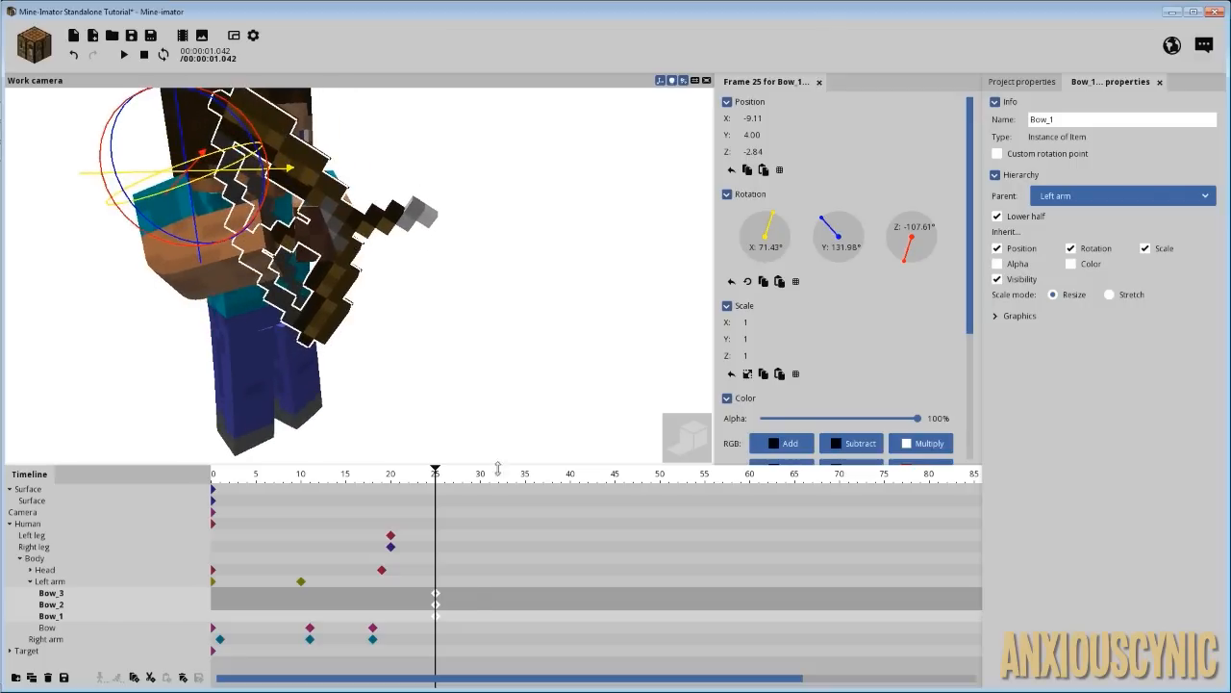
# - Select the frame 25 keyframes of Bow_2 and Bow_3 and make both bows visible
pyautogui.click(453, 621)
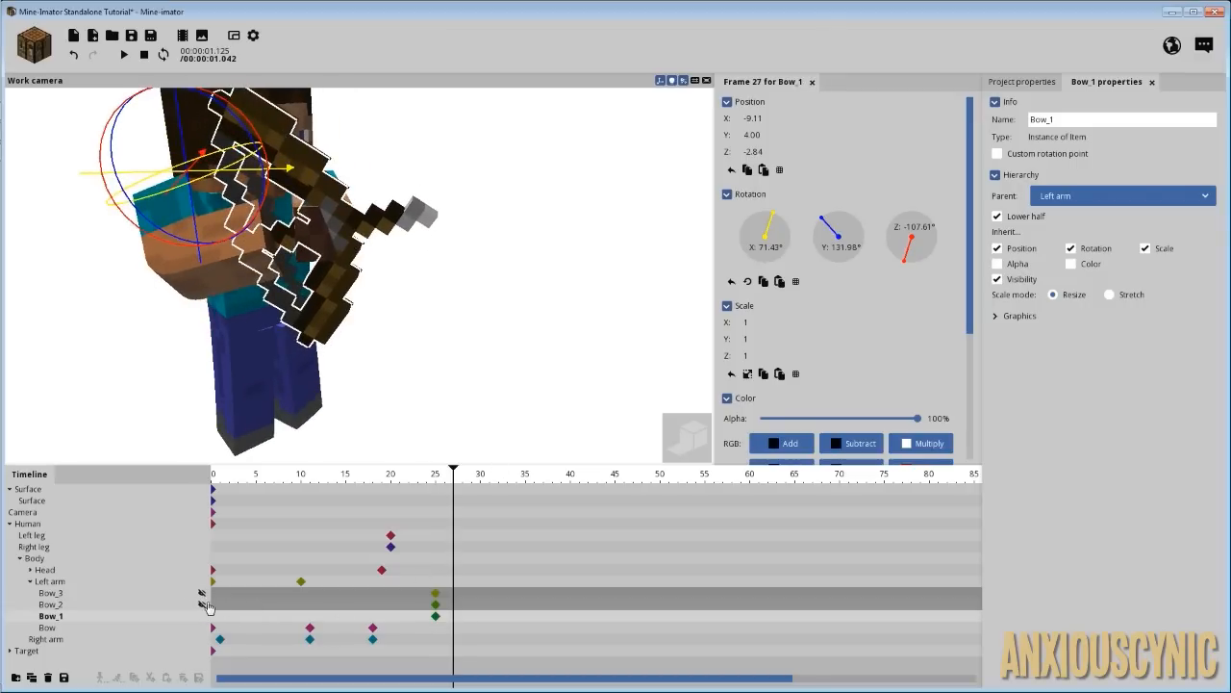
pyautogui.moveTo(422, 590); pyautogui.dragTo(536, 608)
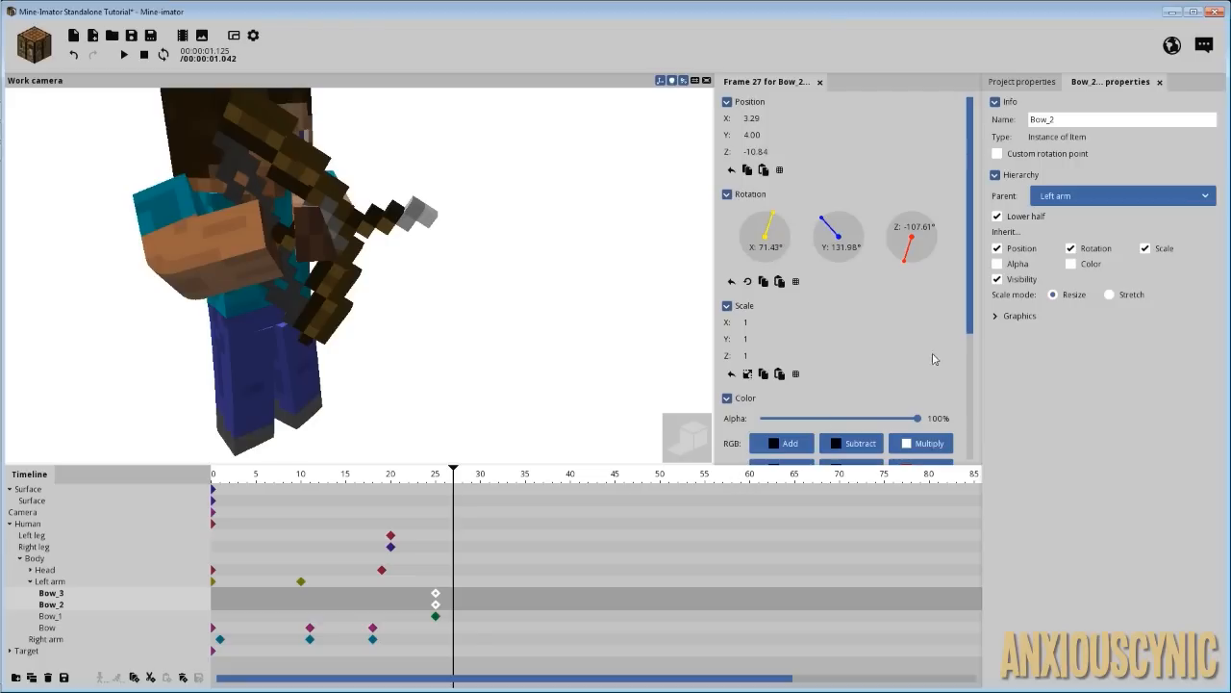
pyautogui.scroll(-4, 937, 453)
pyautogui.click(729, 446)
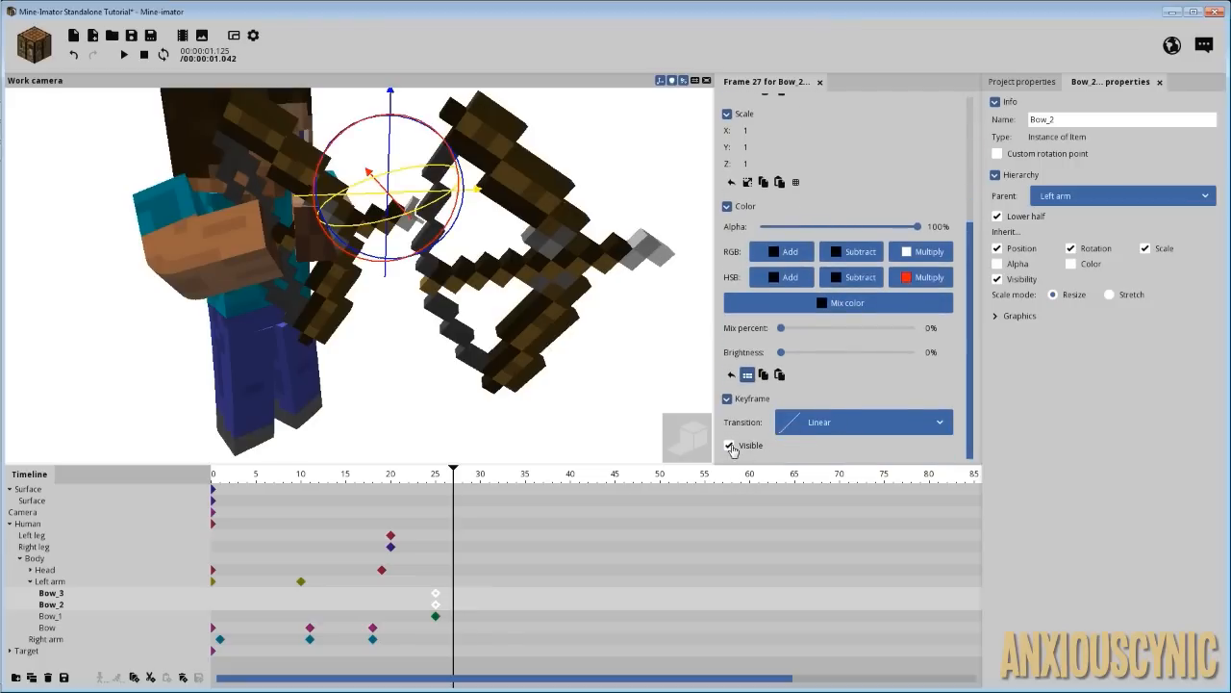
pyautogui.moveTo(551, 262); pyautogui.dragTo(543, 293)
pyautogui.moveTo(972, 234); pyautogui.dragTo(989, 112)
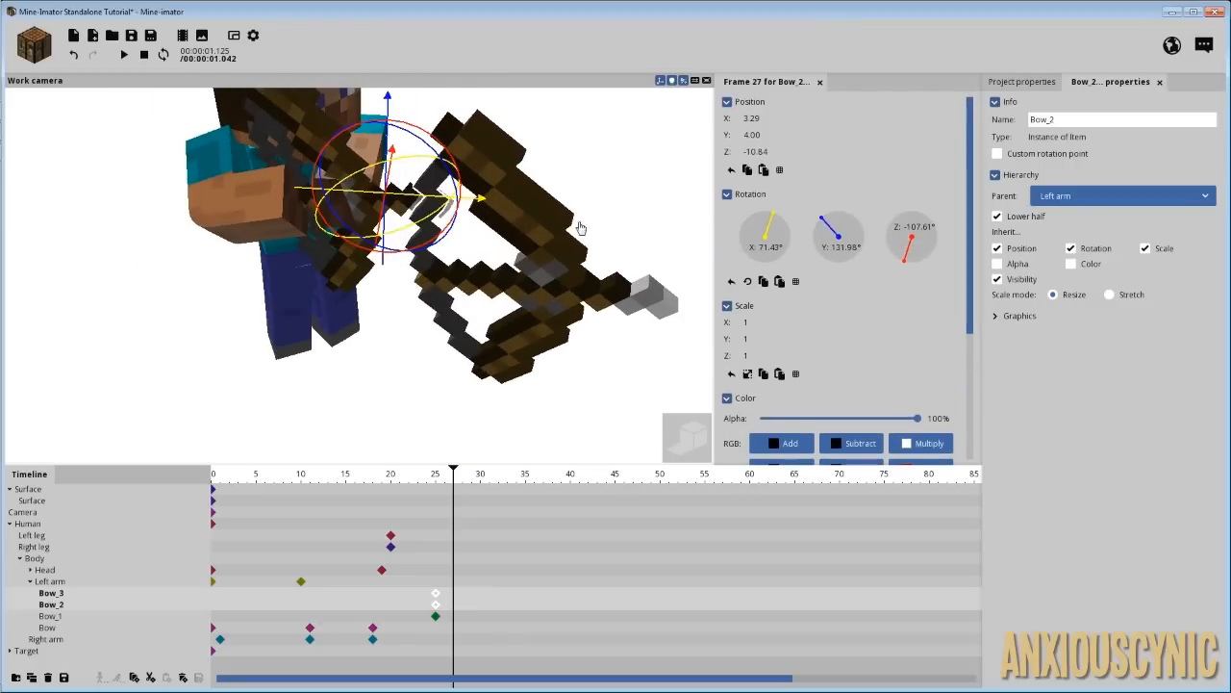
pyautogui.moveTo(578, 223); pyautogui.dragTo(467, 241)
pyautogui.scroll(-4, 547, 242)
pyautogui.moveTo(547, 242); pyautogui.dragTo(673, 248)
pyautogui.click(437, 607)
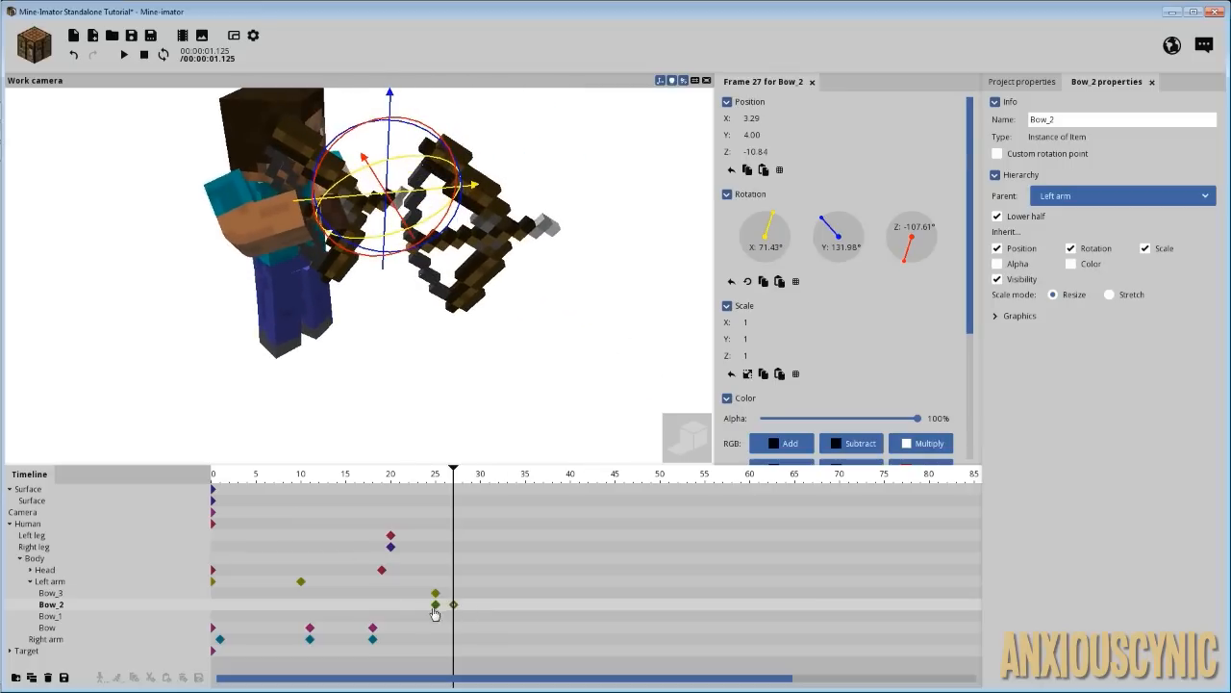
pyautogui.click(437, 607)
pyautogui.click(453, 606)
pyautogui.press('Delete')
# - Move Bow_2's frame 25 keyframe into the character's hand at about X -8.86, Y 4 and Z -2.85
pyautogui.click(436, 608)
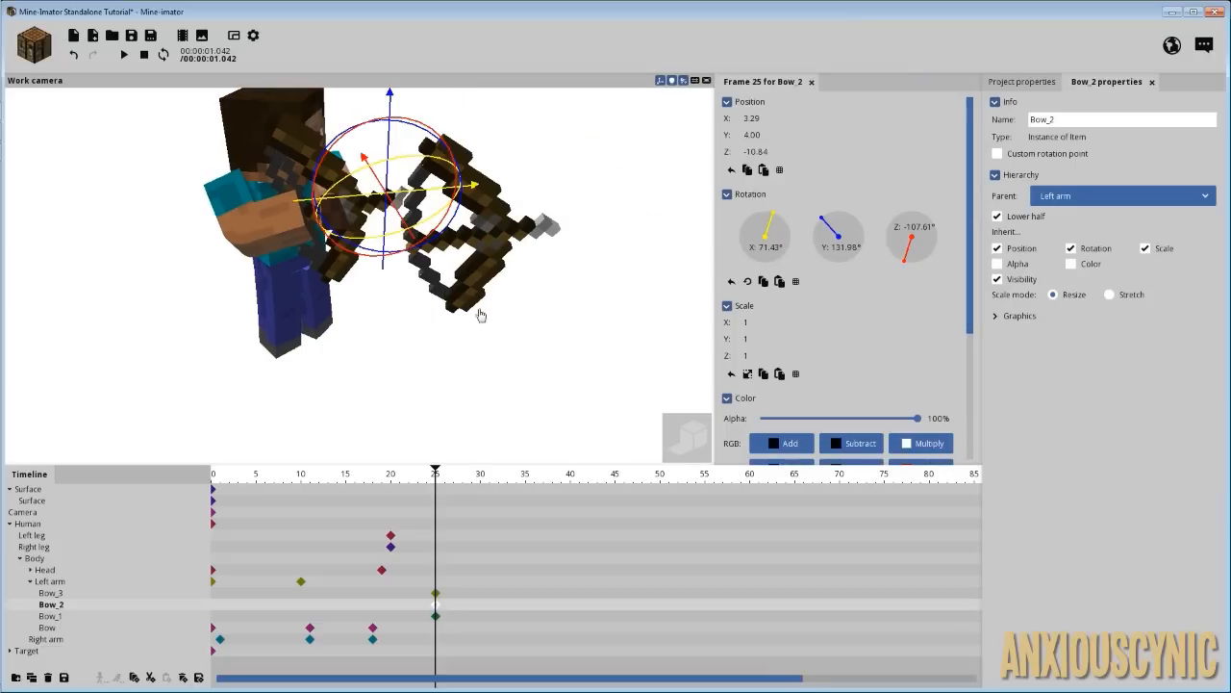
pyautogui.moveTo(479, 313)
pyautogui.mouseDown()
pyautogui.moveTo(452, 322)
pyautogui.moveTo(470, 317)
pyautogui.mouseUp()
pyautogui.moveTo(403, 195); pyautogui.dragTo(299, 201)
pyautogui.moveTo(453, 203); pyautogui.dragTo(433, 176)
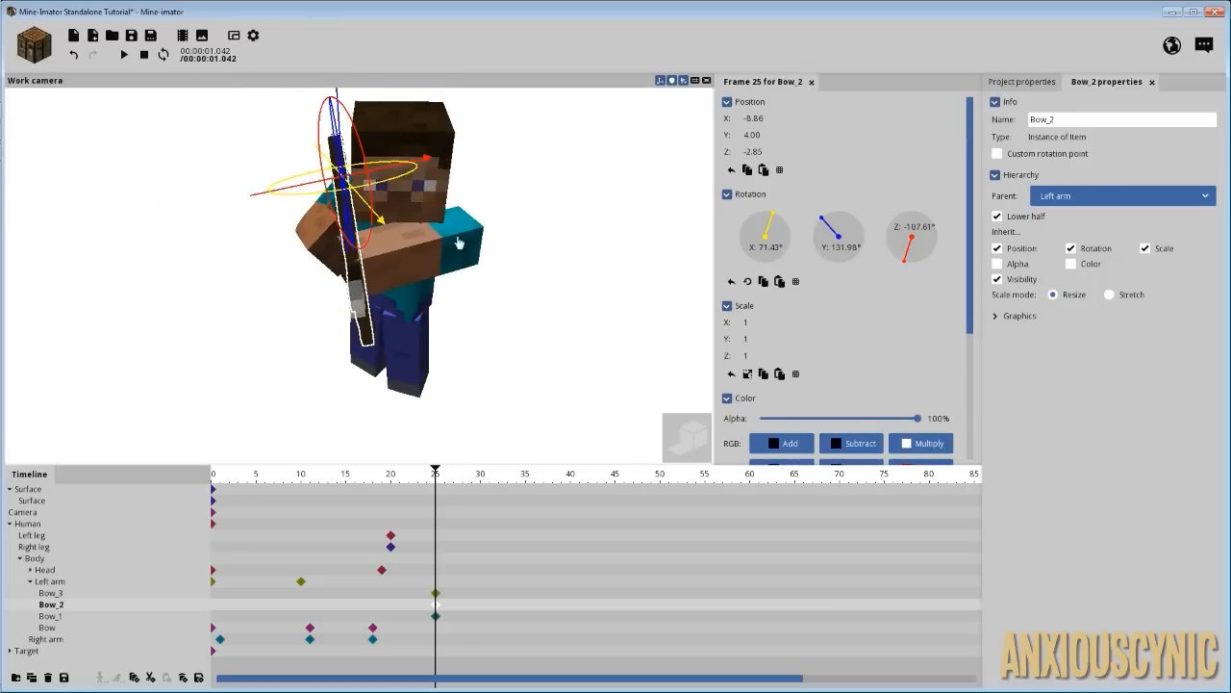
pyautogui.moveTo(459, 242); pyautogui.dragTo(414, 237)
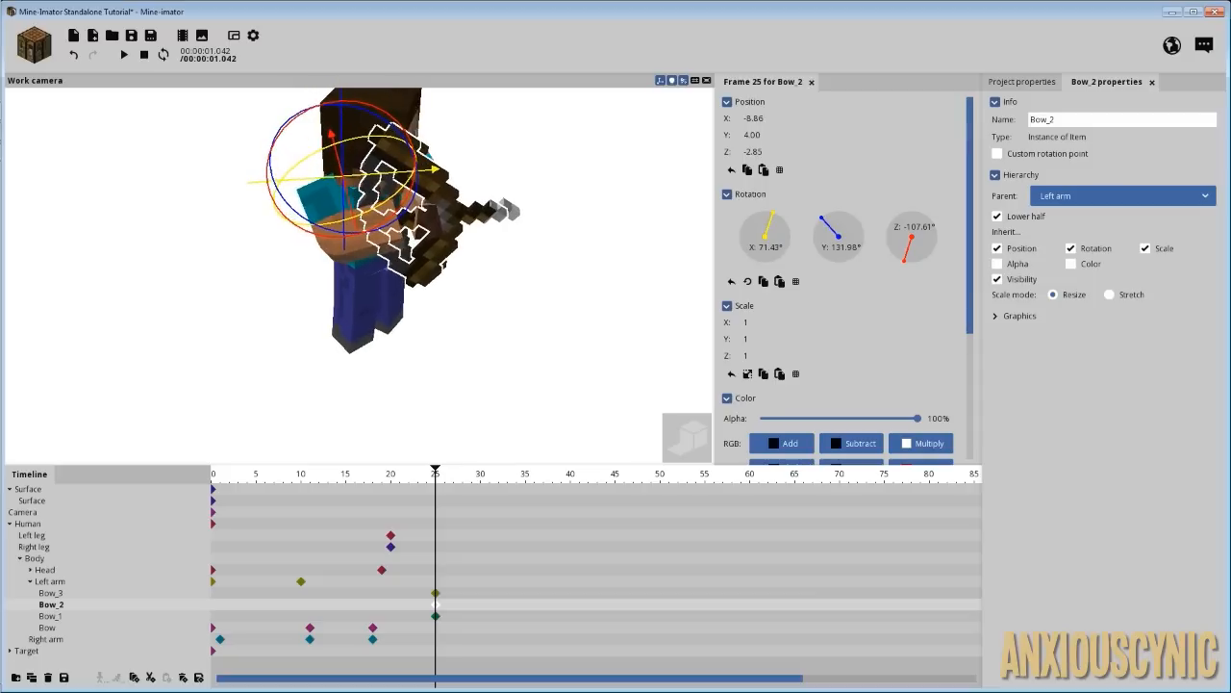
# - Reset Bow_3's position at frame 25 and move it to the hand at about X -8.66, Y 4.57 and Z -3.66
pyautogui.click(437, 594)
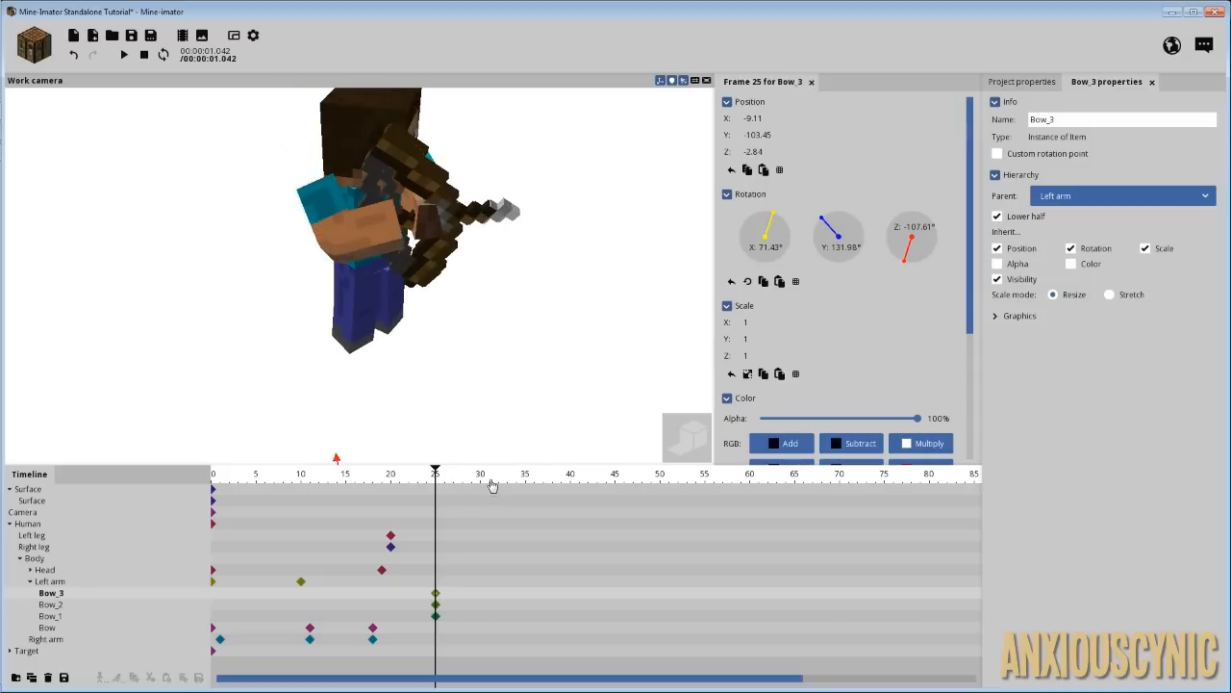
pyautogui.rightClick(761, 137)
pyautogui.rightClick(761, 122)
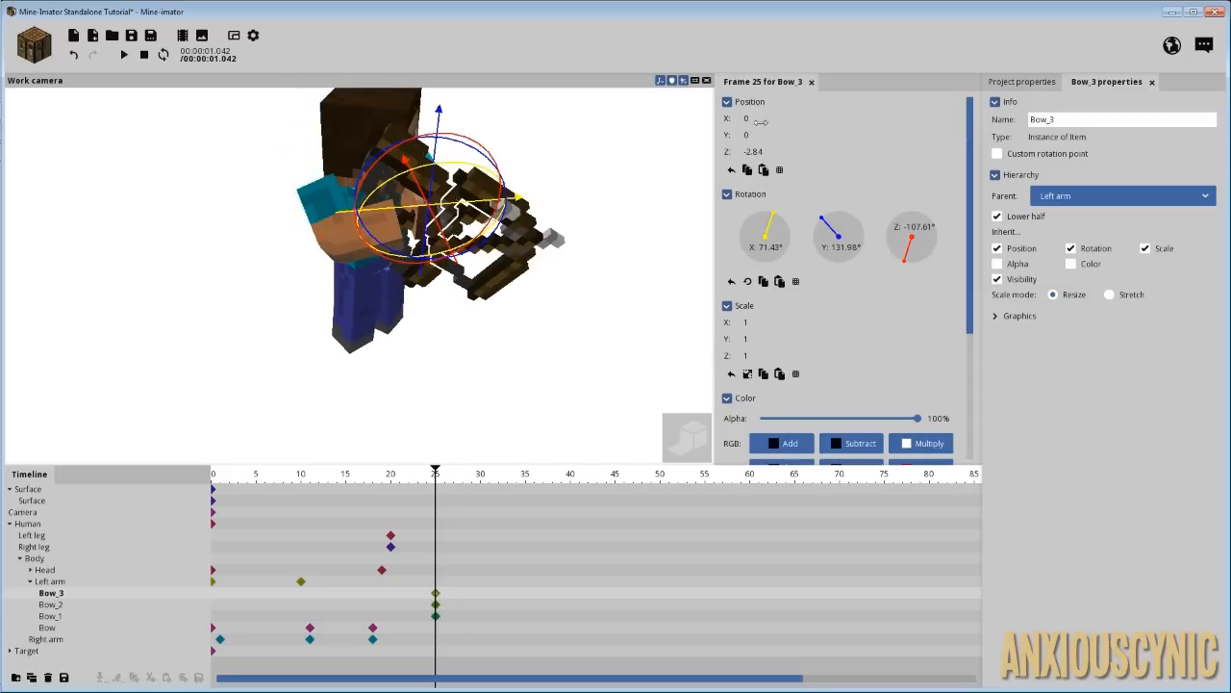
pyautogui.rightClick(761, 150)
pyautogui.moveTo(608, 190); pyautogui.dragTo(520, 198)
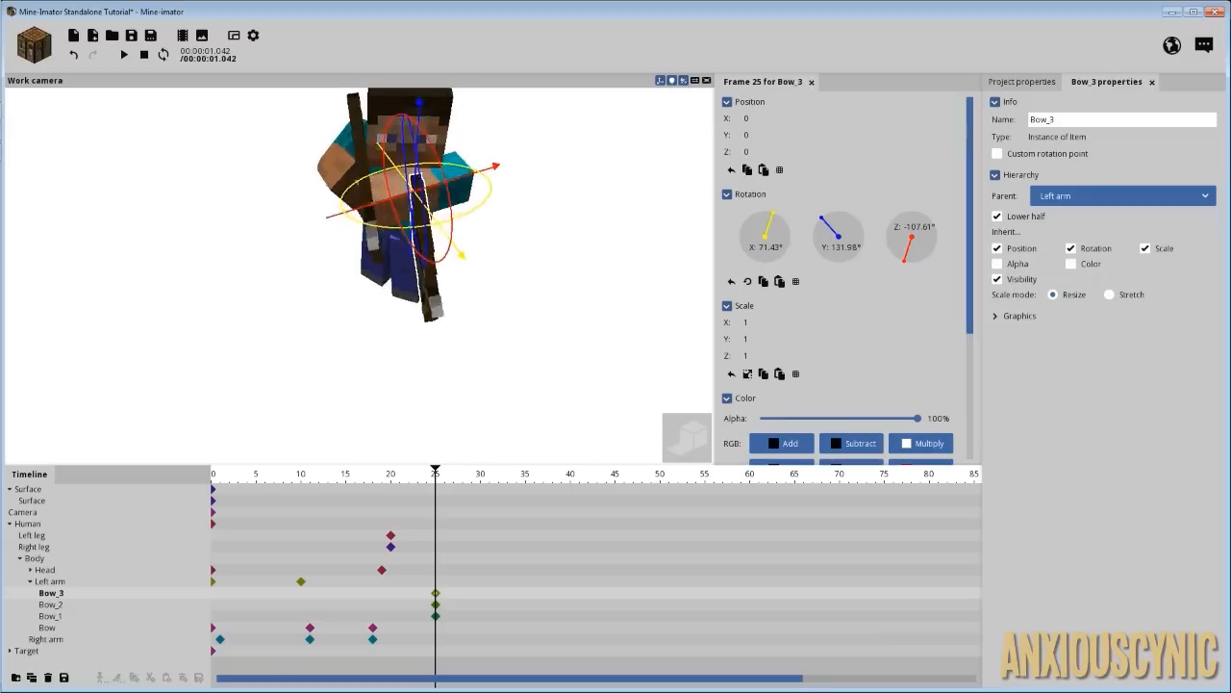
pyautogui.moveTo(471, 250)
pyautogui.mouseDown()
pyautogui.moveTo(458, 252)
pyautogui.moveTo(477, 261)
pyautogui.mouseUp()
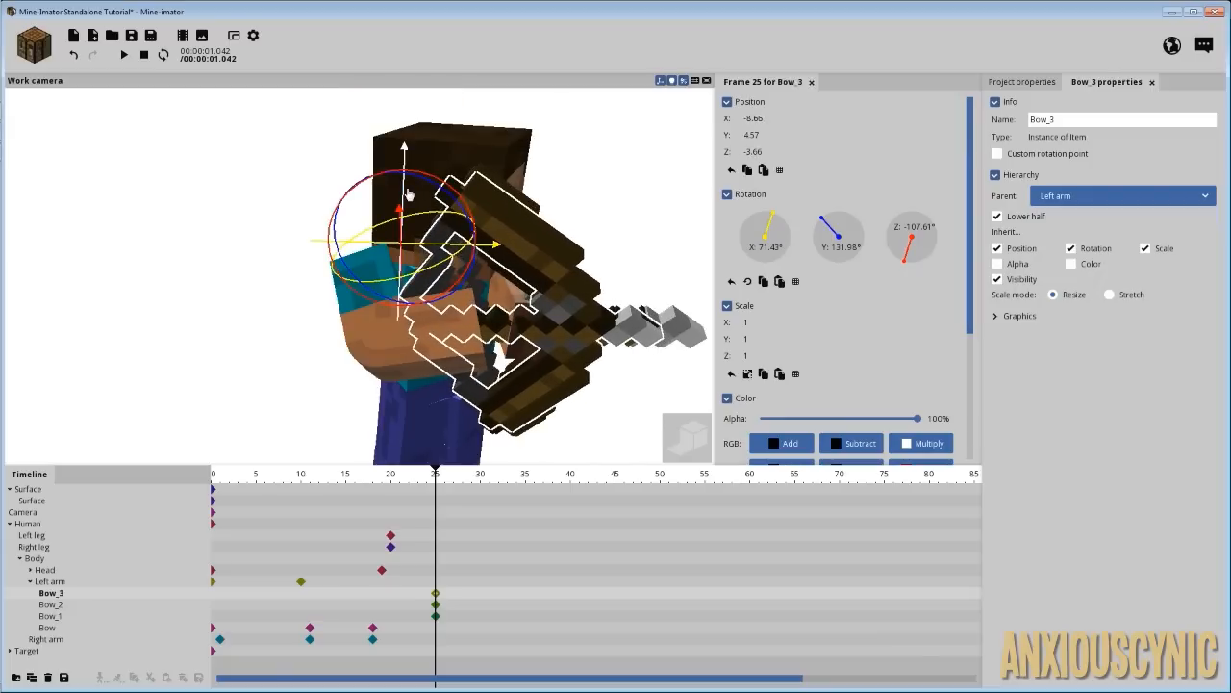
# - Fine-tune Bow_3's position to about X -8.42, Y 4.90 and Z -3.03 so it lines up with the other bows
pyautogui.moveTo(409, 196); pyautogui.dragTo(409, 187)
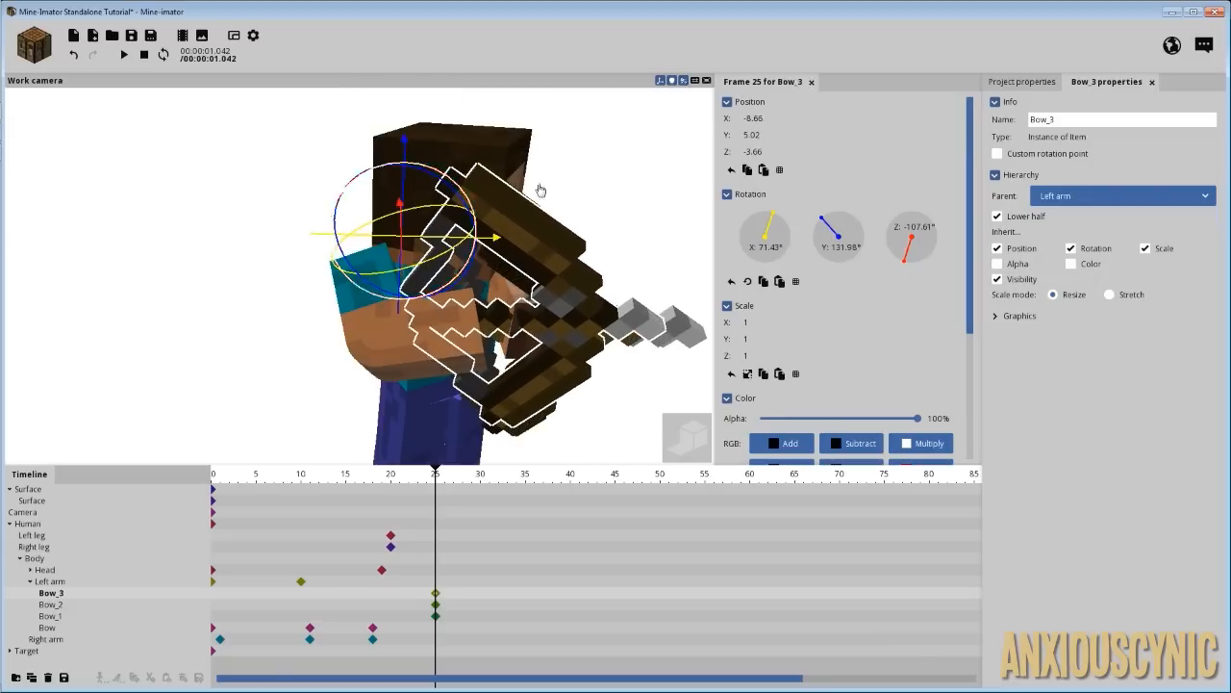
pyautogui.moveTo(564, 184); pyautogui.dragTo(495, 227)
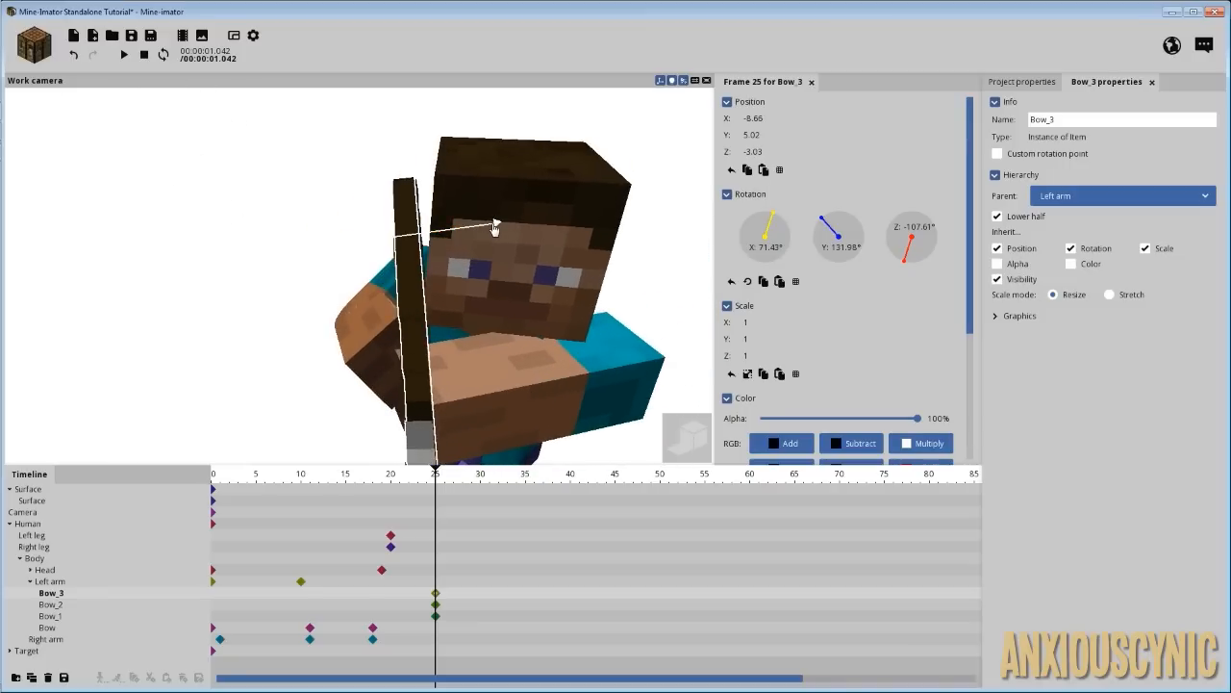
pyautogui.moveTo(298, 223); pyautogui.dragTo(396, 221)
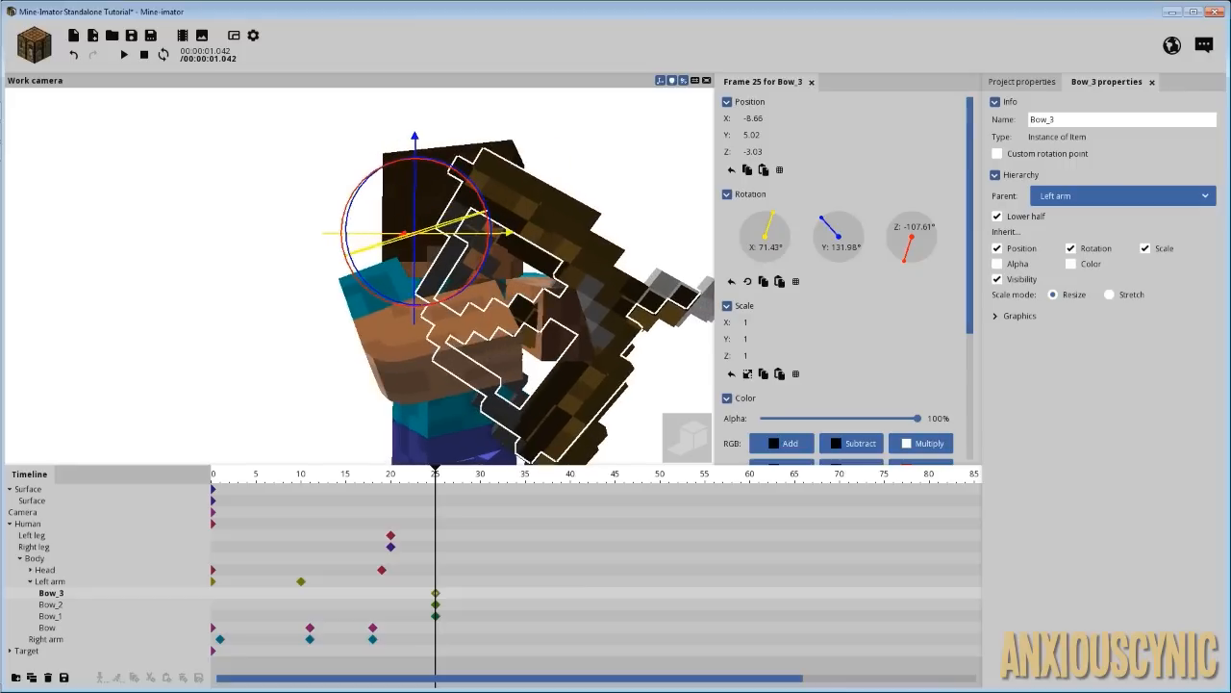
pyautogui.moveTo(569, 257); pyautogui.dragTo(482, 236, button='middle')
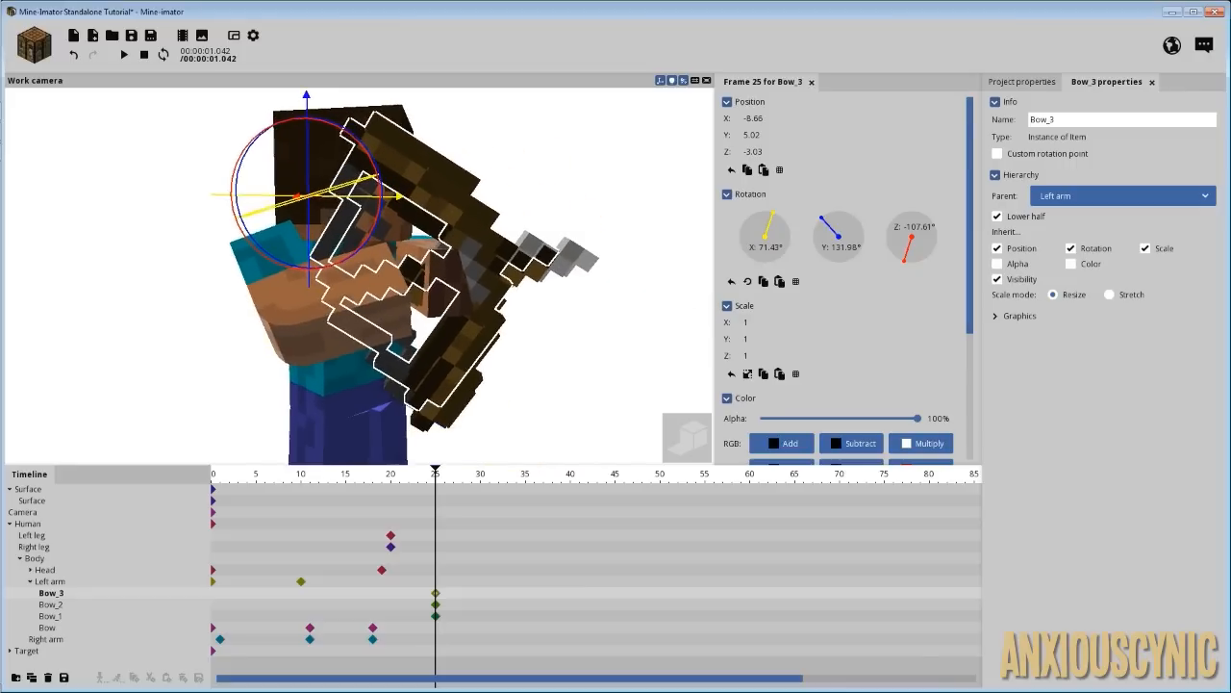
pyautogui.moveTo(423, 212); pyautogui.dragTo(380, 233)
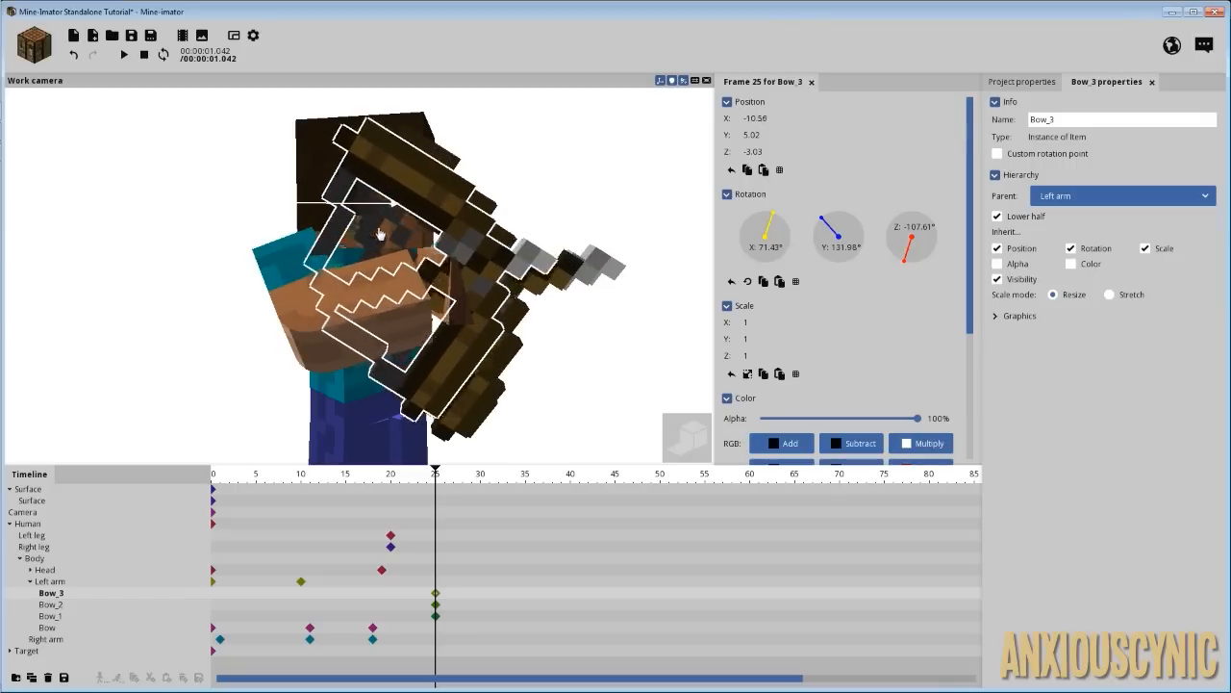
pyautogui.moveTo(380, 234); pyautogui.dragTo(377, 236)
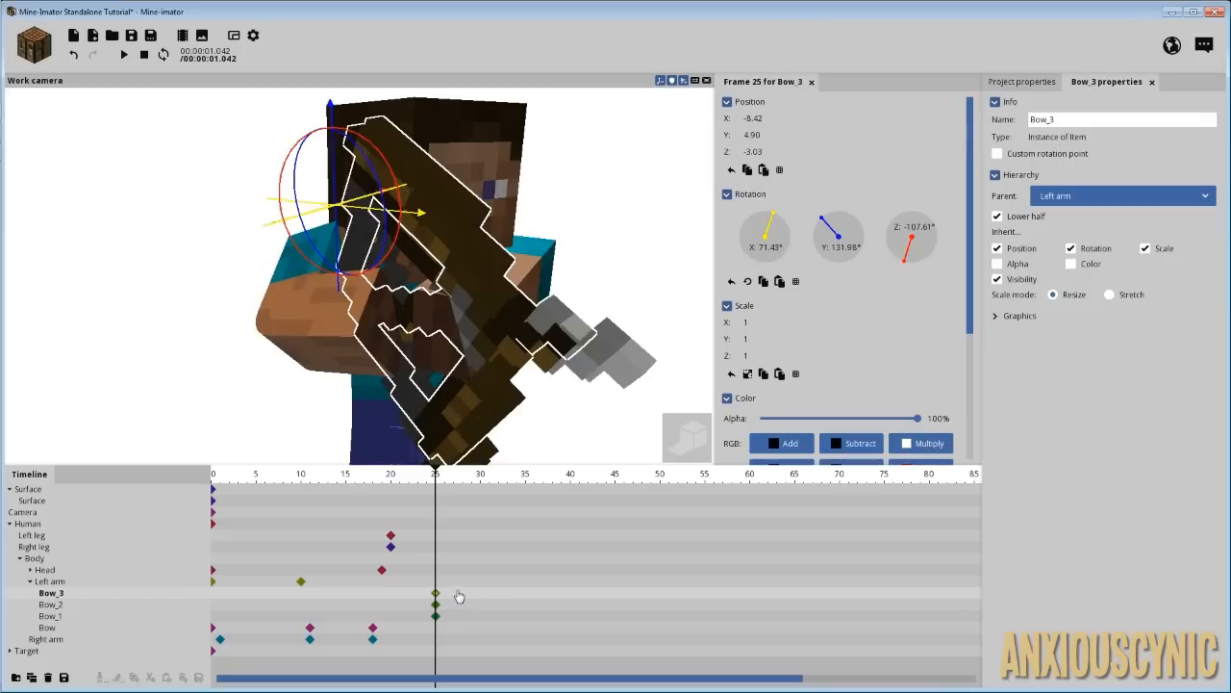
# - Hide Bow_1, Bow_2 and Bow_3 in their frame 25 keyframes and save the project
pyautogui.moveTo(458, 591); pyautogui.dragTo(438, 625)
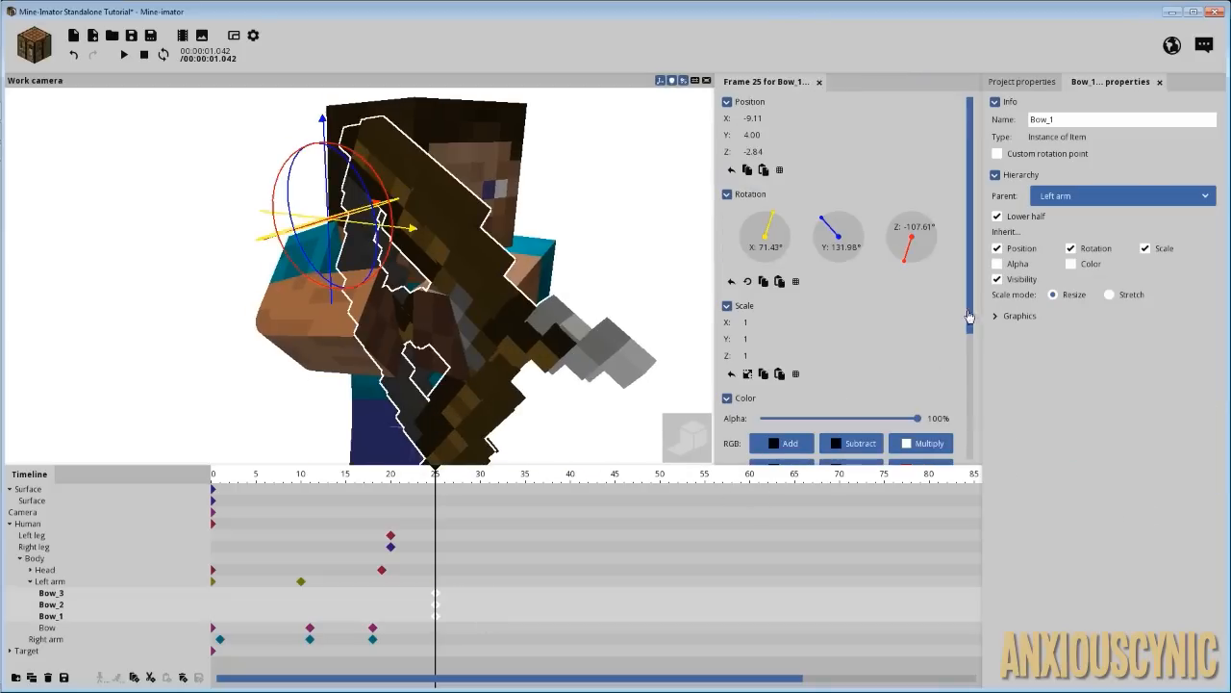
pyautogui.moveTo(970, 317); pyautogui.dragTo(755, 452)
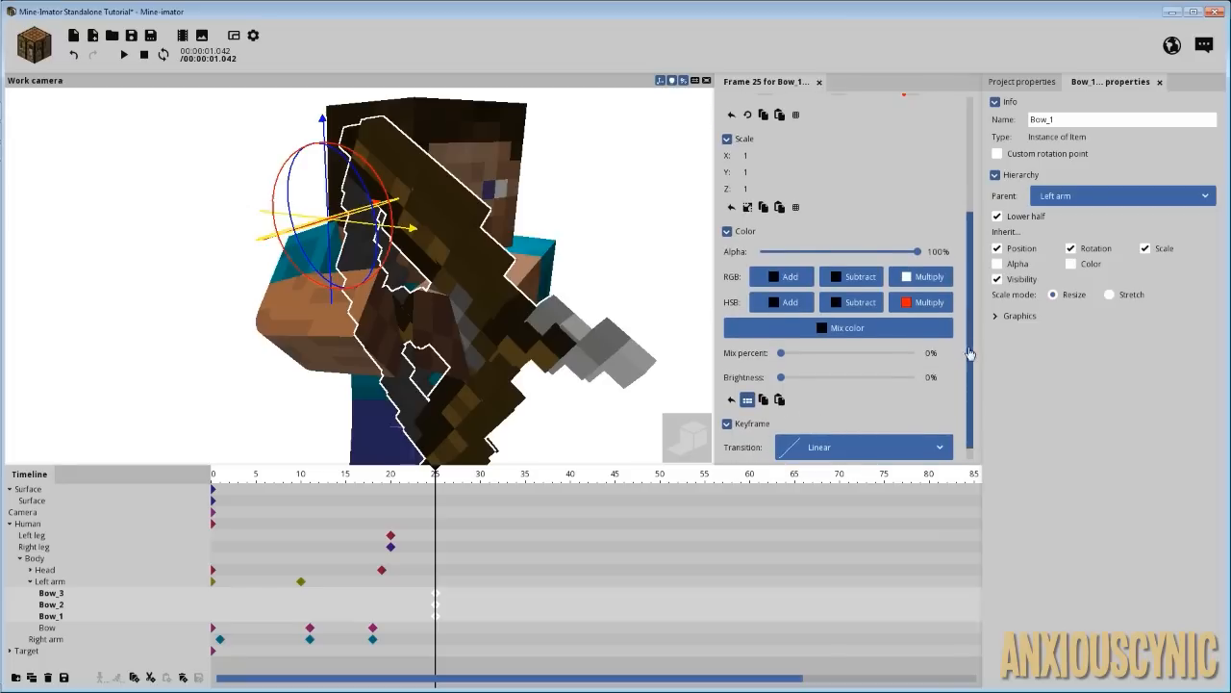
pyautogui.scroll(-1, 965, 340)
pyautogui.click(747, 449)
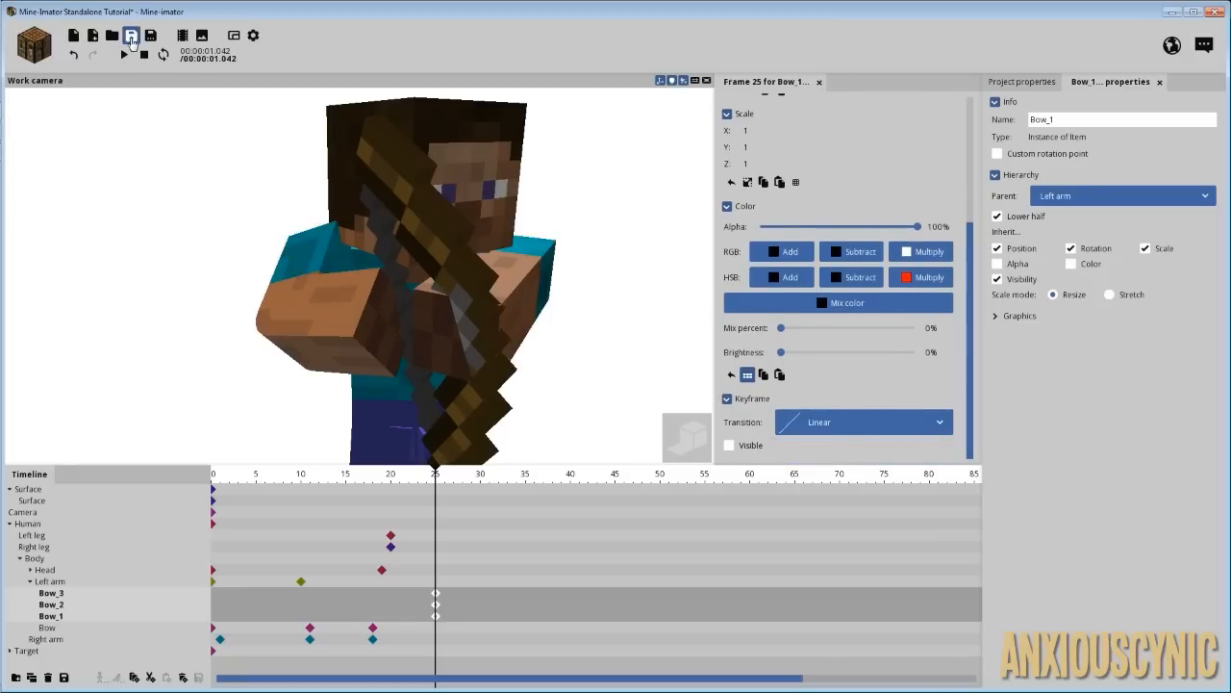
pyautogui.click(131, 39)
# - Preview the animation and move the keyframes of Bow_1, Bow_2 and Bow_3 to frame 20
pyautogui.moveTo(423, 481); pyautogui.dragTo(381, 483)
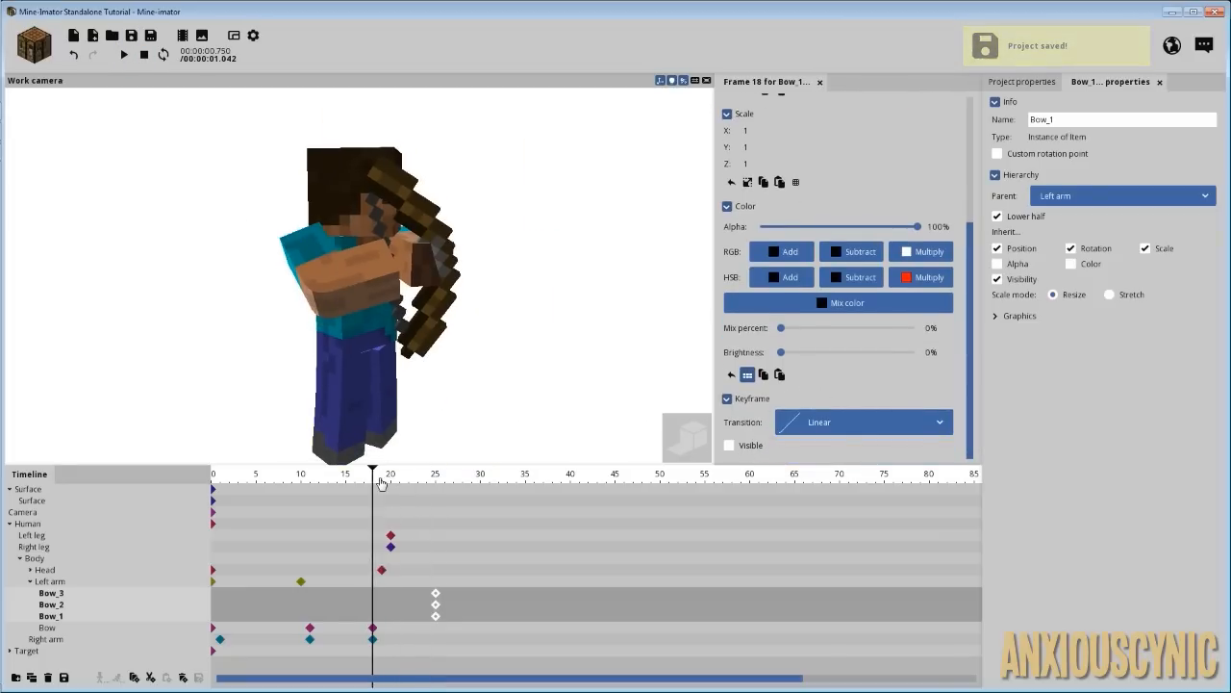
pyautogui.press('space')
pyautogui.press('space')
pyautogui.moveTo(433, 595); pyautogui.dragTo(391, 596)
pyautogui.press('space')
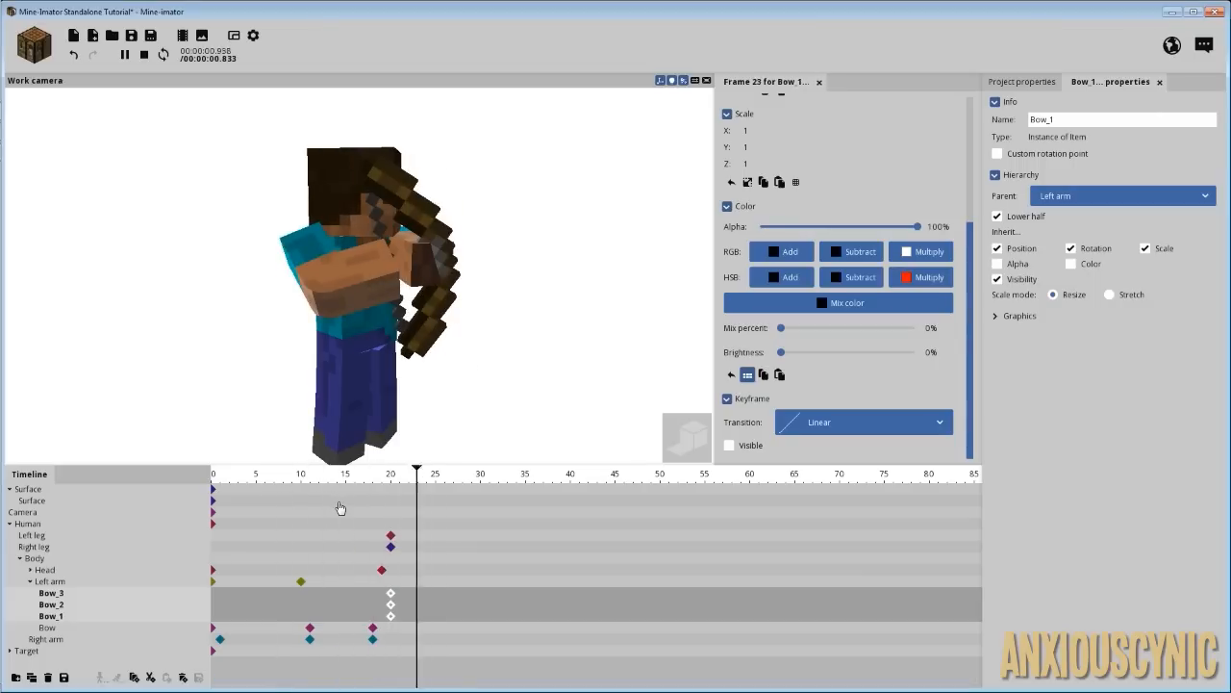
# - Add frame 40 keyframes that make Bow_1 visible and hide Bow, and play back from there
pyautogui.moveTo(556, 478); pyautogui.dragTo(570, 478)
pyautogui.click(570, 618)
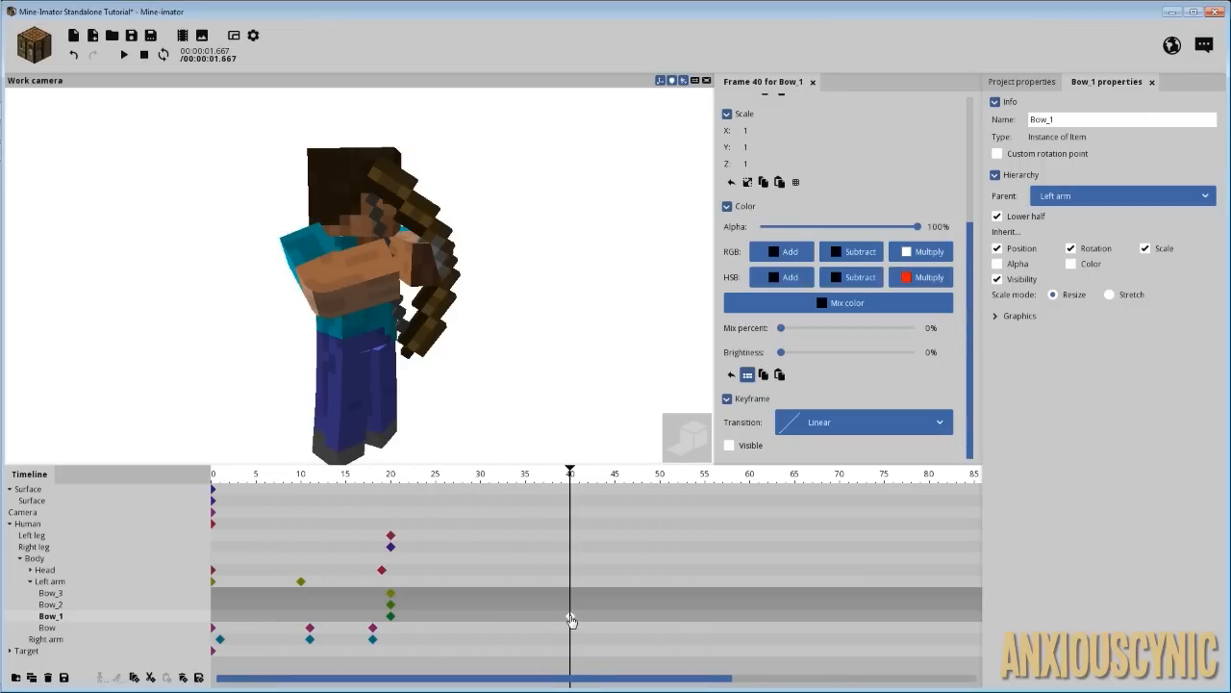
pyautogui.click(751, 449)
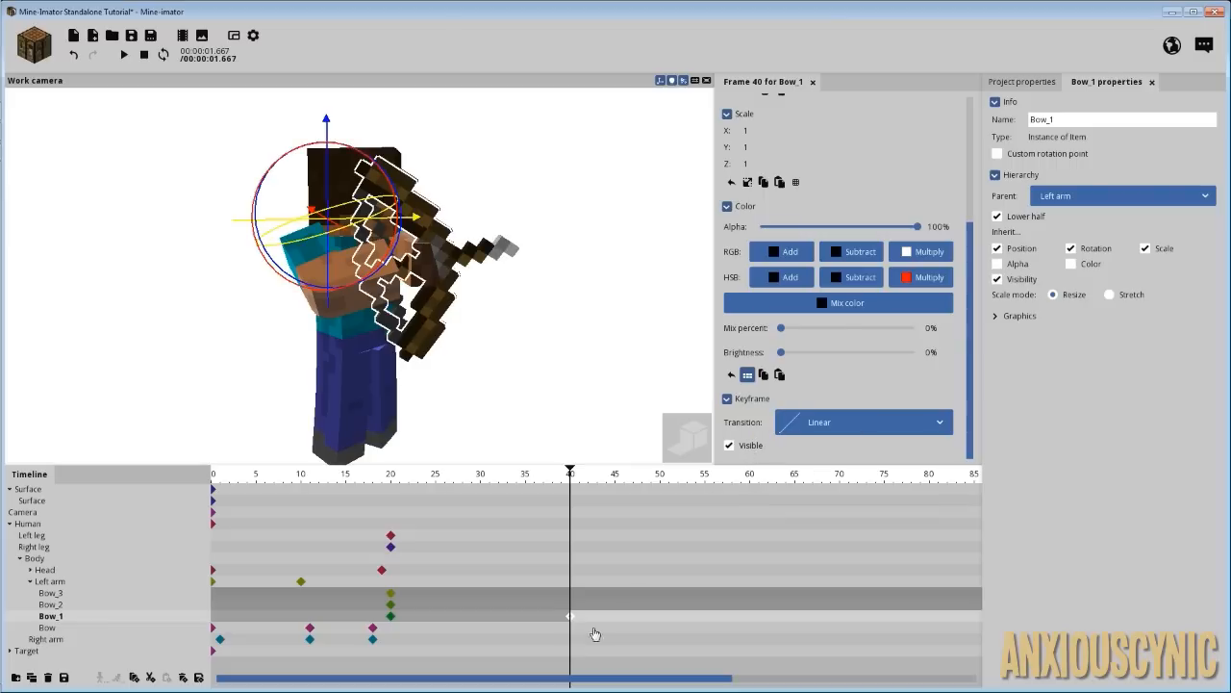
pyautogui.click(570, 630)
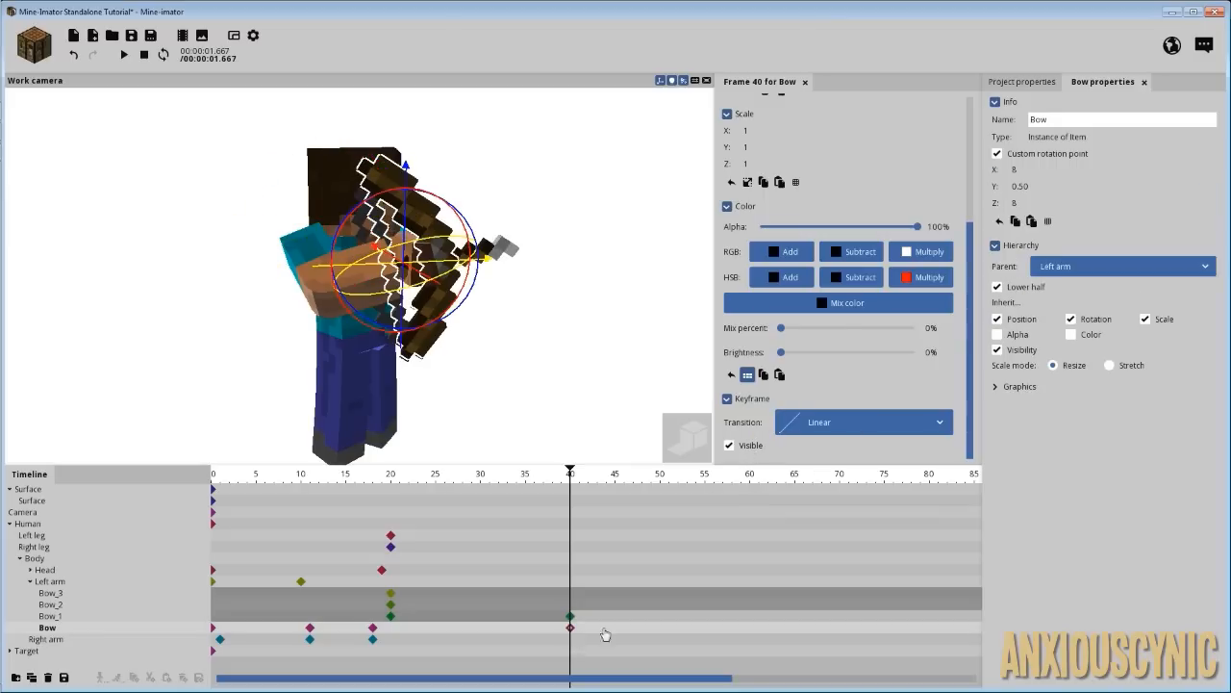
pyautogui.click(731, 448)
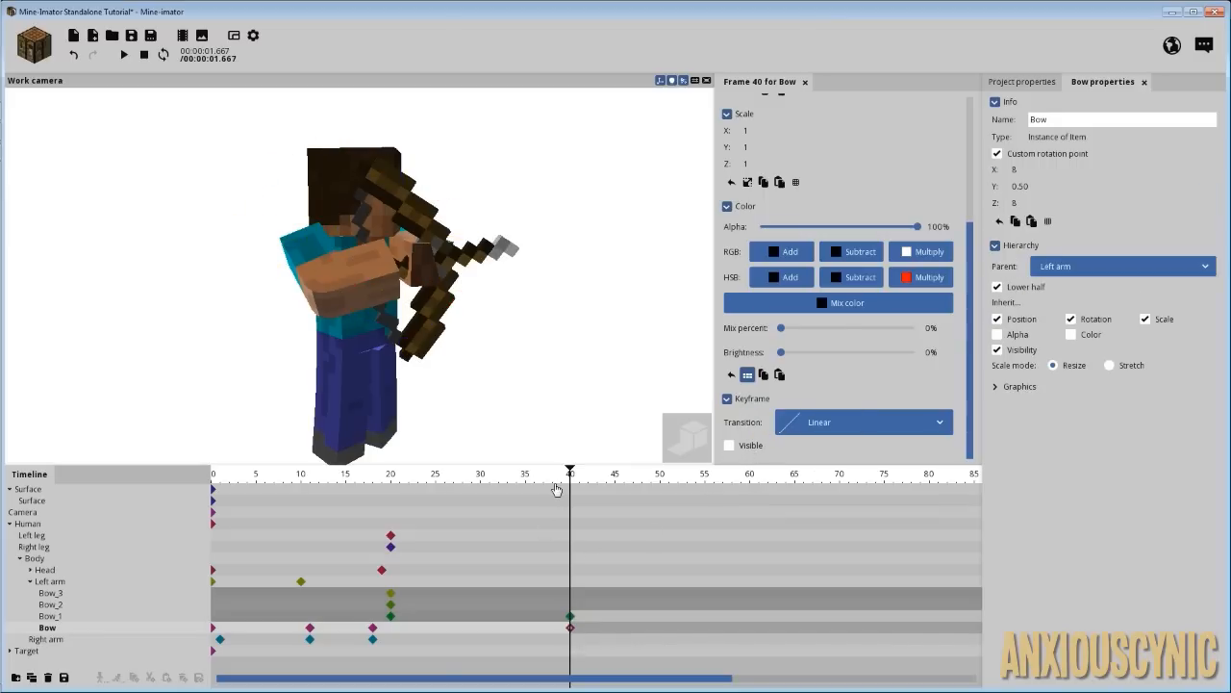
pyautogui.press('space')
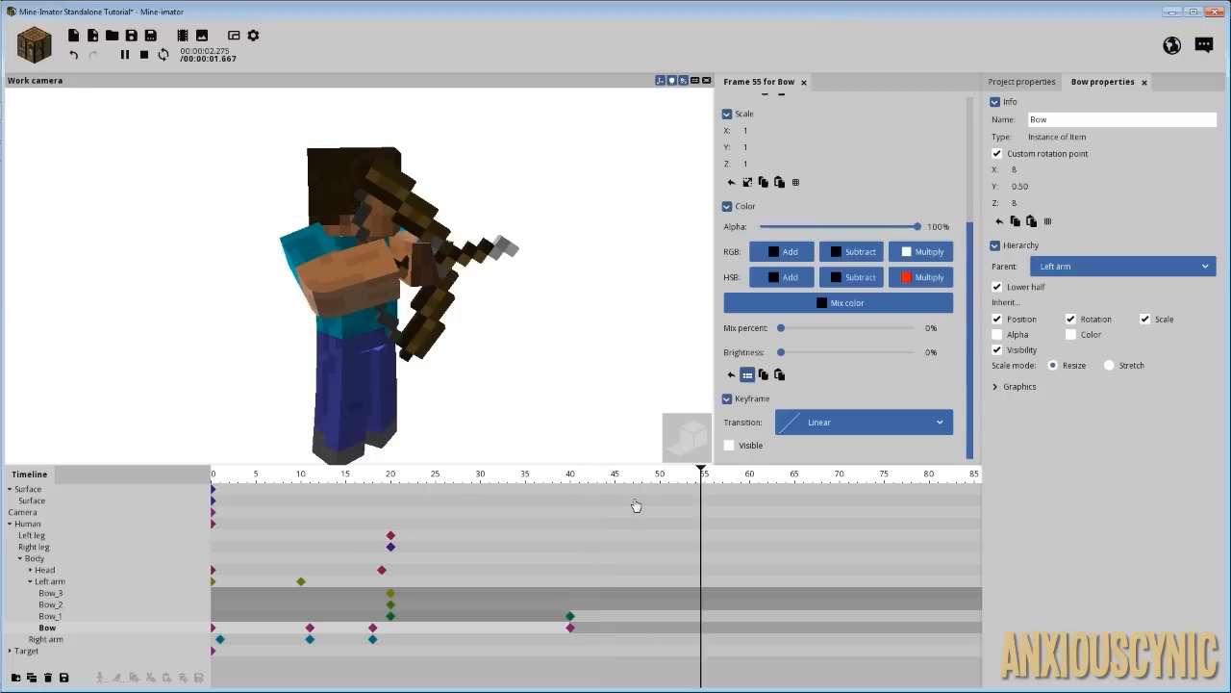
pyautogui.press('space')
# - Add frame 55 keyframes that hide Bow_1 and make Bow_2 visible
pyautogui.click(570, 486)
pyautogui.moveTo(634, 492); pyautogui.dragTo(706, 544)
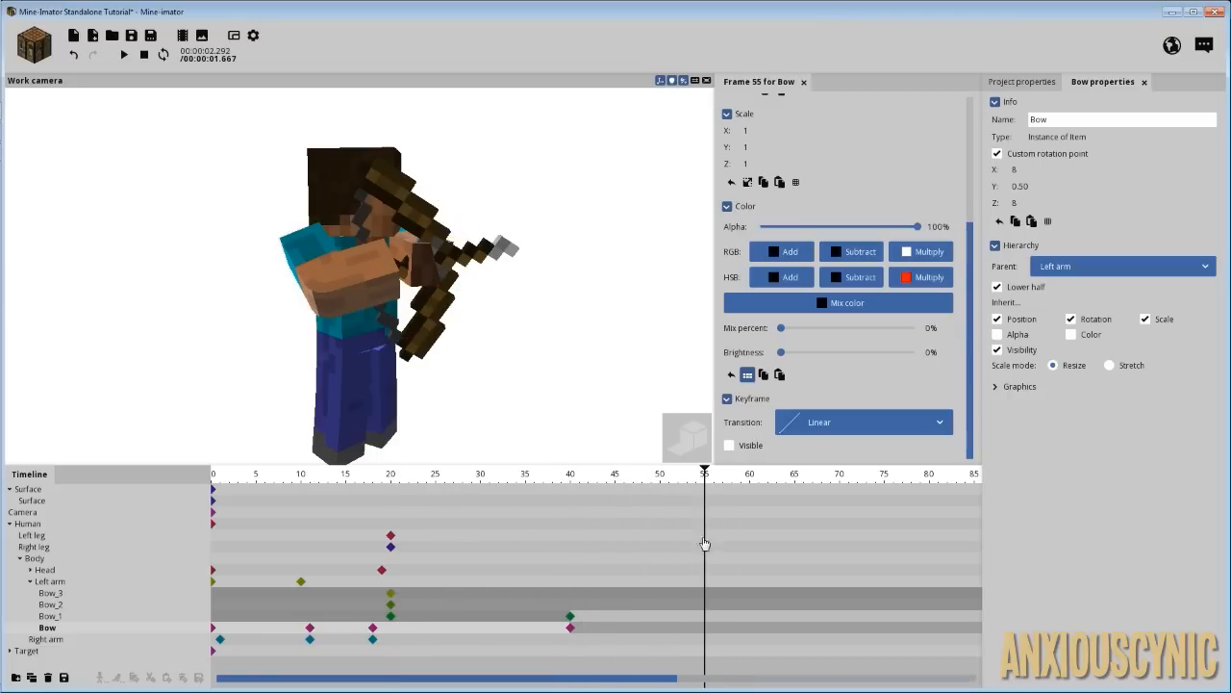
pyautogui.click(707, 607)
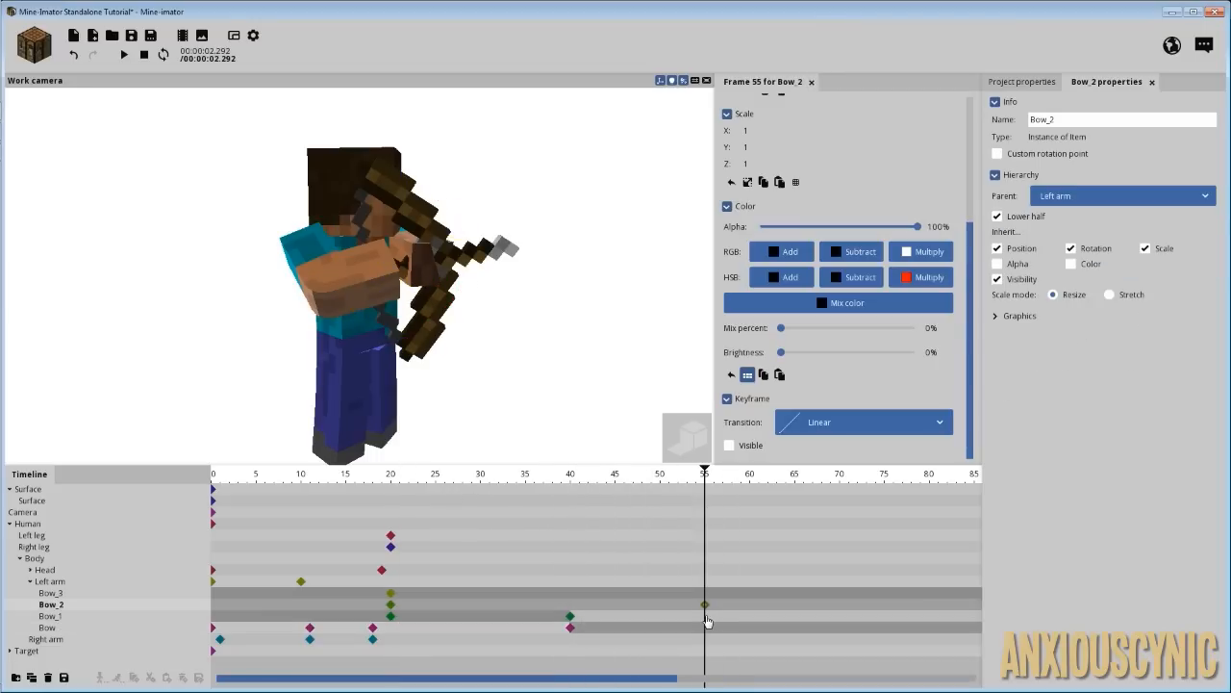
pyautogui.click(707, 617)
pyautogui.click(746, 451)
pyautogui.click(716, 605)
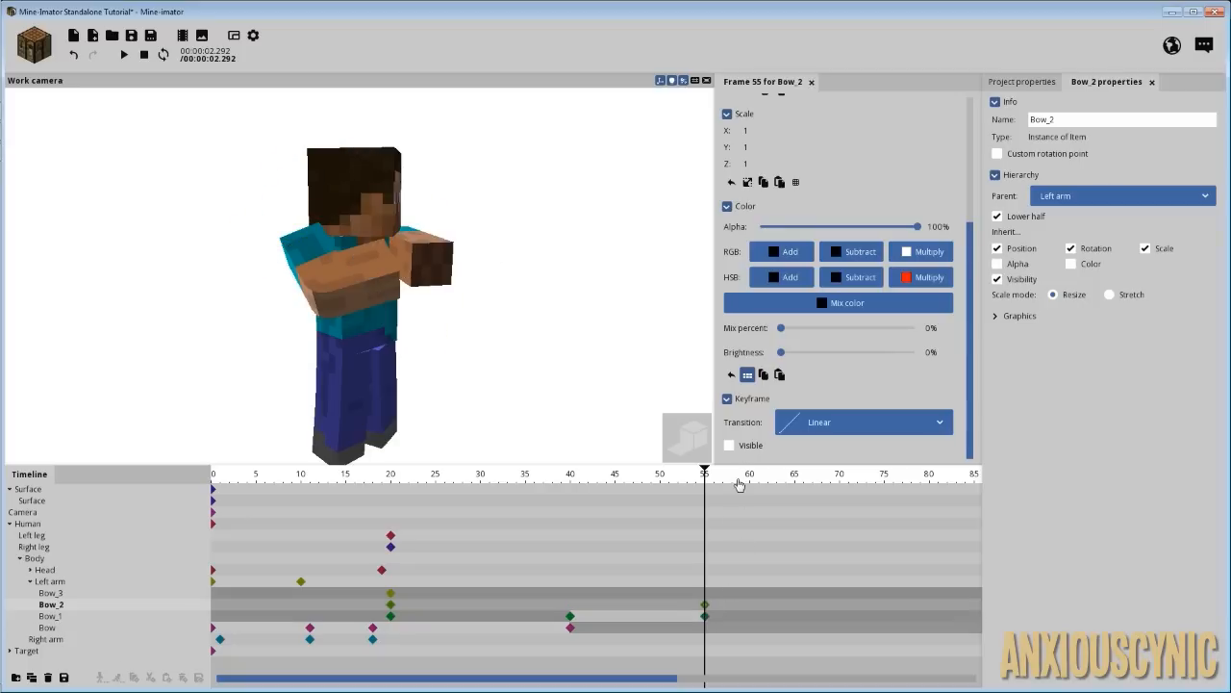
pyautogui.click(750, 447)
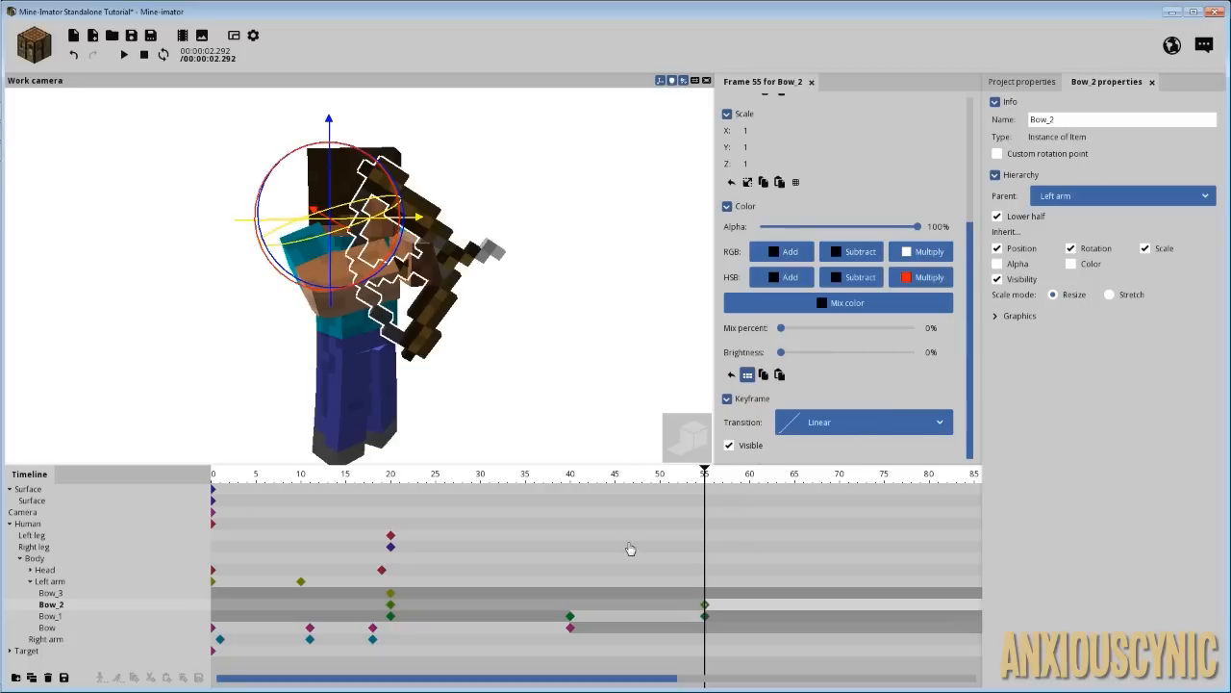
# - Add frame 70 keyframes that make Bow_3 visible and hide Bow_2
pyautogui.click(840, 583)
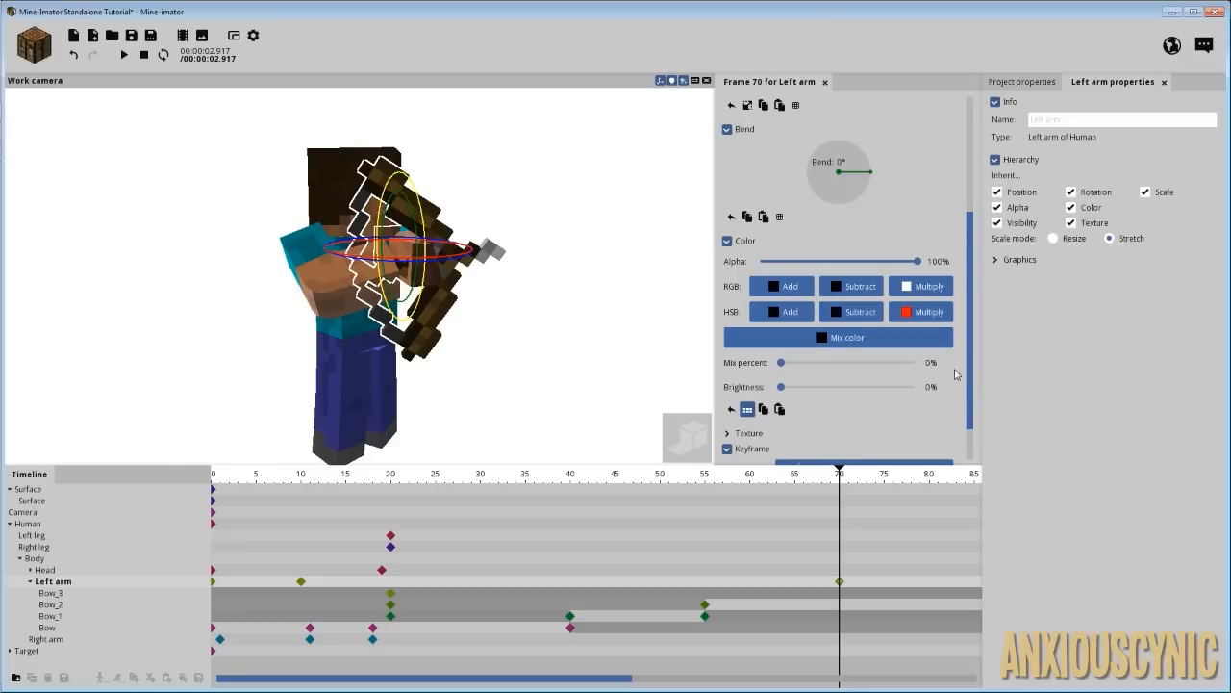
pyautogui.scroll(-1, 963, 377)
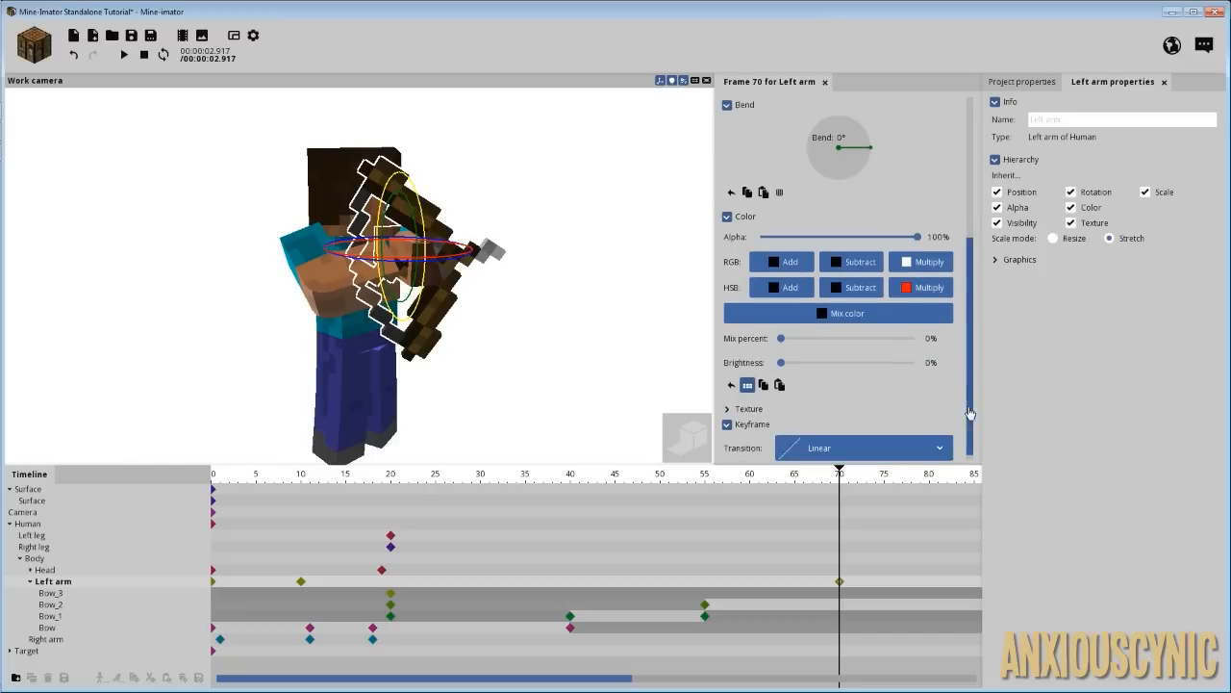
pyautogui.click(840, 593)
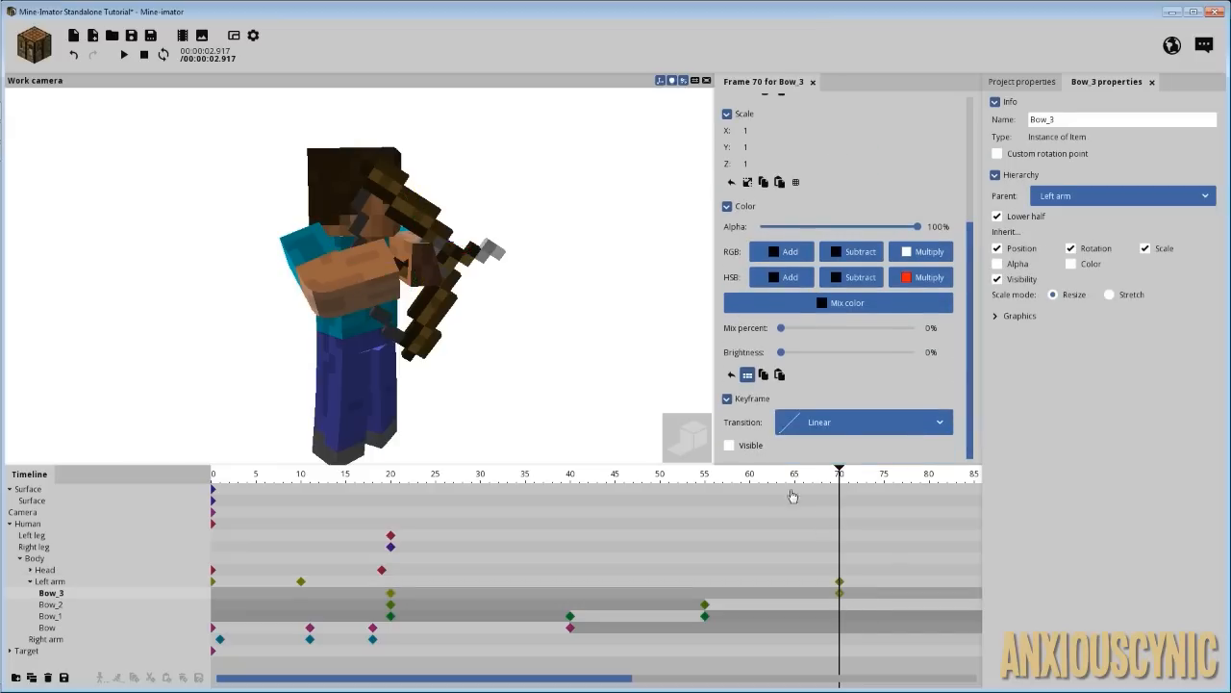
pyautogui.click(754, 447)
pyautogui.click(842, 605)
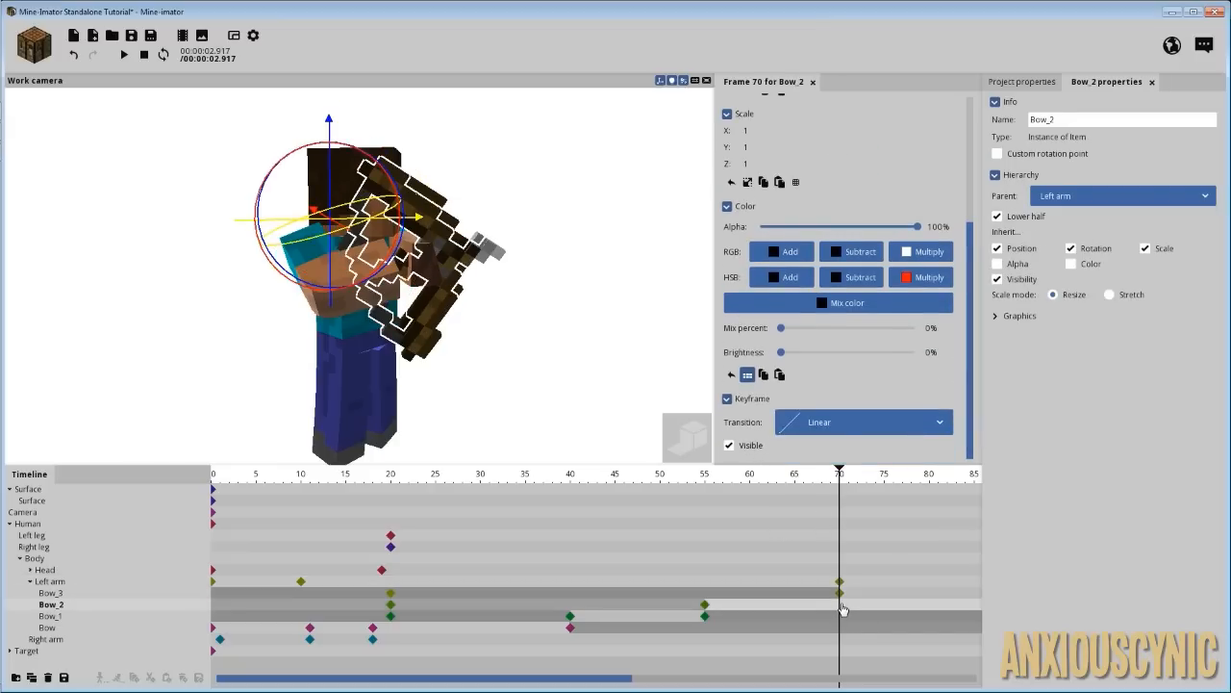
pyautogui.click(755, 451)
# - Play back the bow-drawing sequence from about frame 17 and save the project
pyautogui.moveTo(729, 481); pyautogui.dragTo(363, 475)
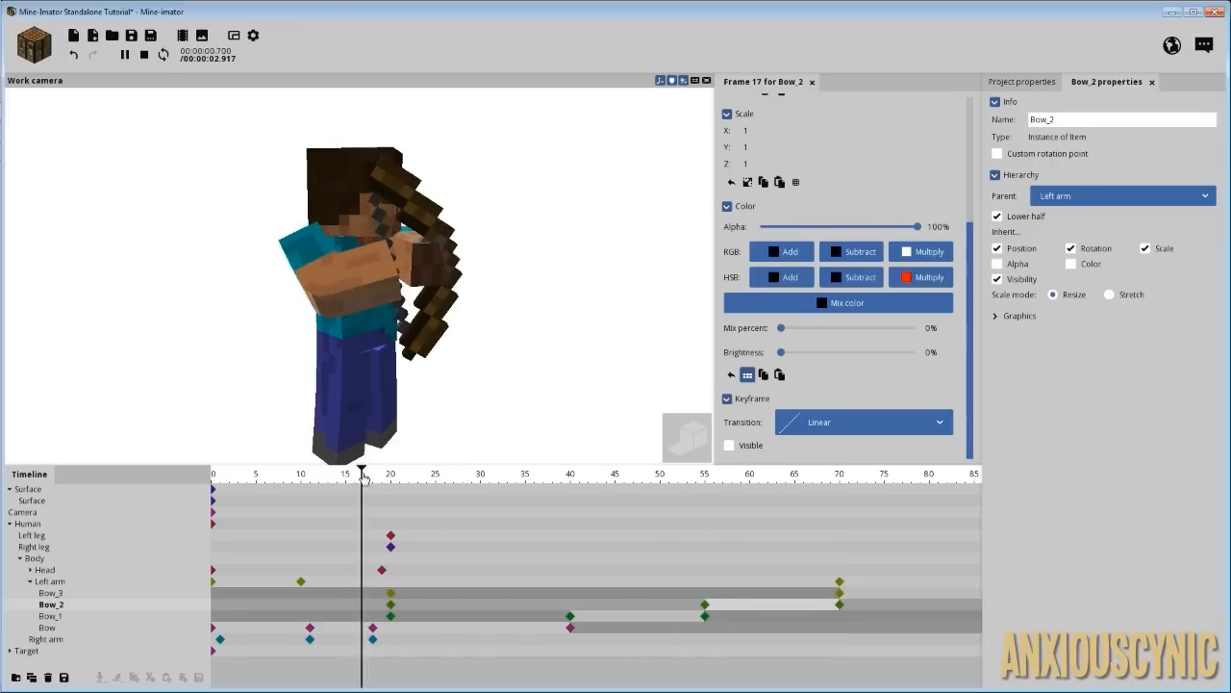
pyautogui.press('space')
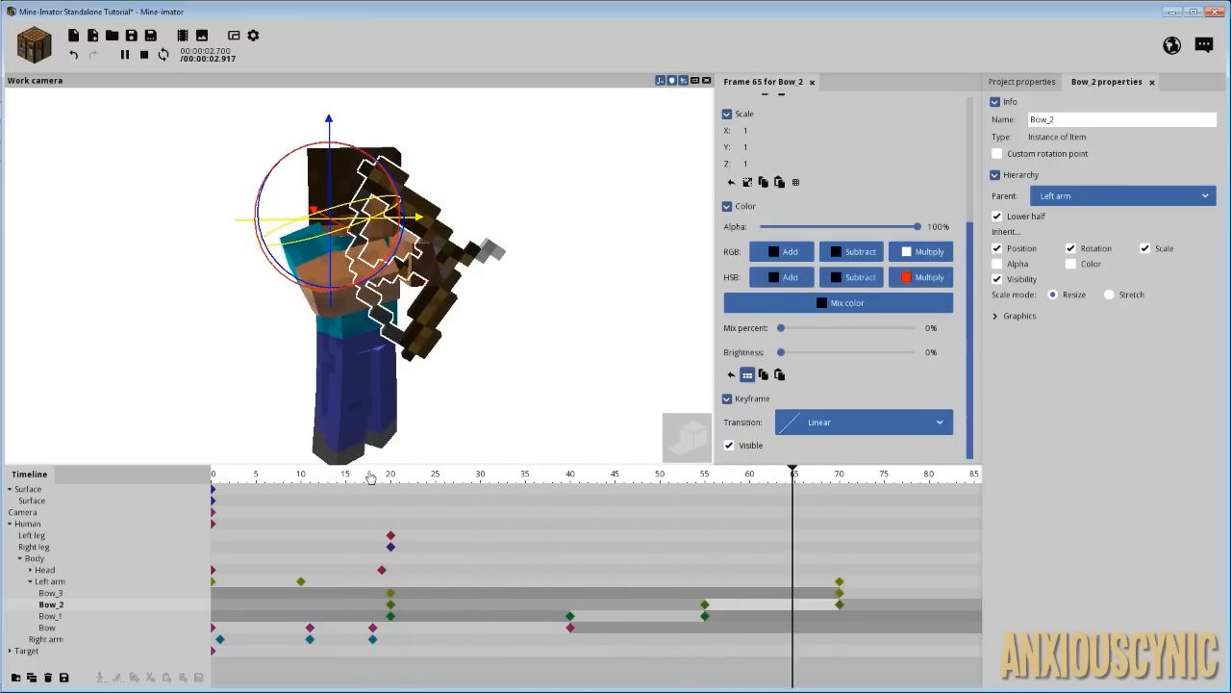
pyautogui.click(355, 476)
pyautogui.click(131, 35)
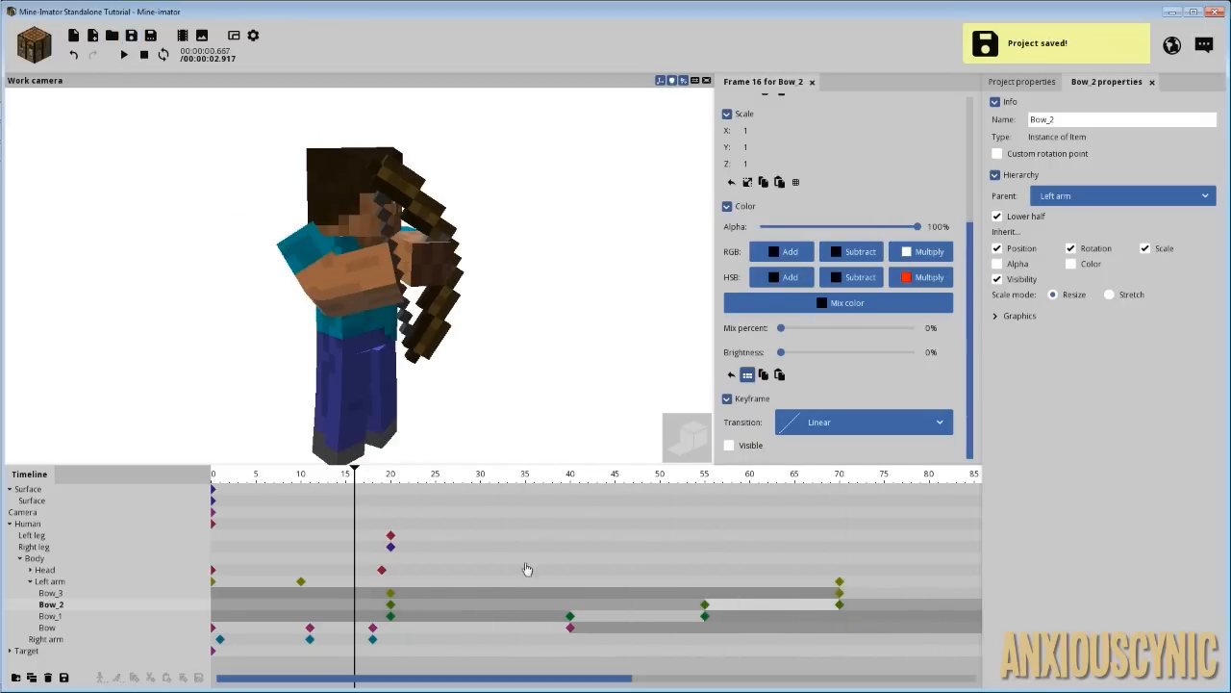
pyautogui.moveTo(391, 487); pyautogui.dragTo(536, 497)
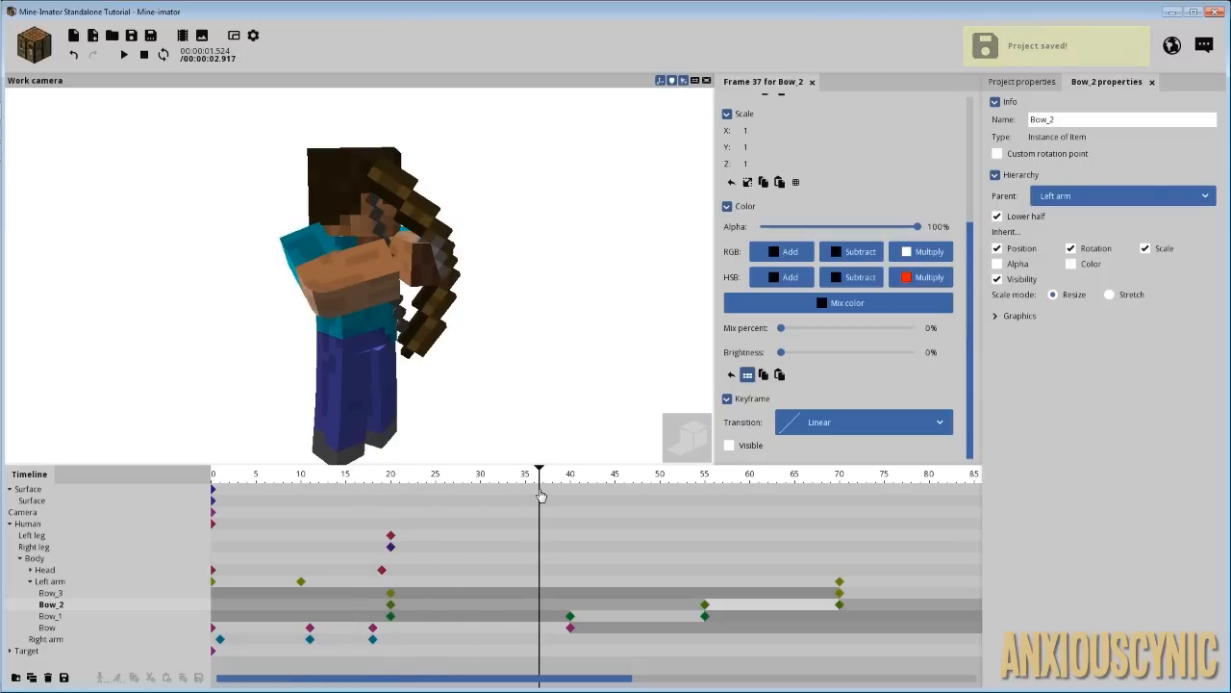
pyautogui.click(390, 657)
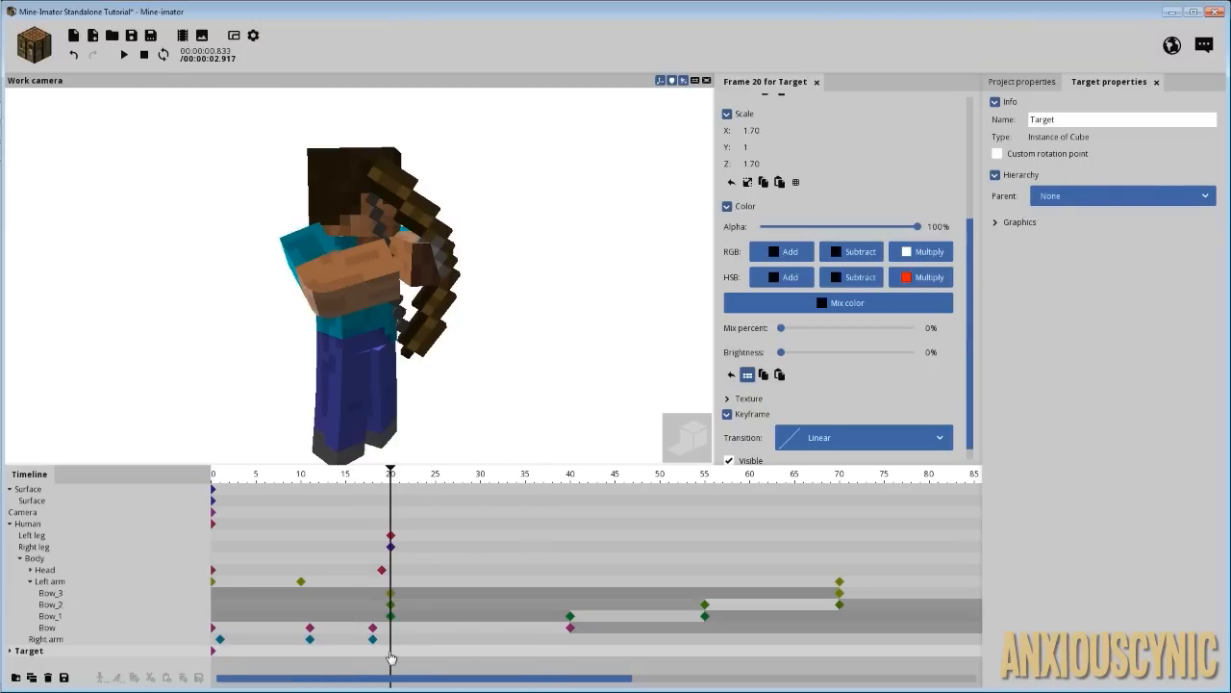
pyautogui.click(569, 662)
pyautogui.click(799, 438)
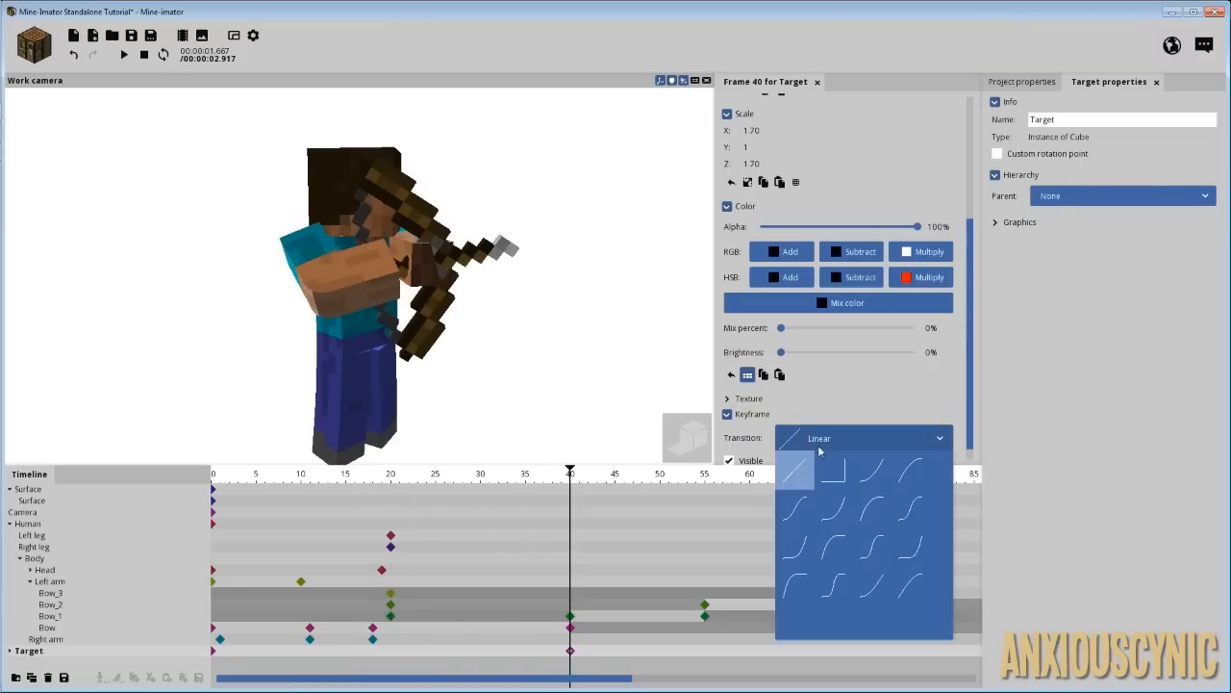
pyautogui.click(831, 471)
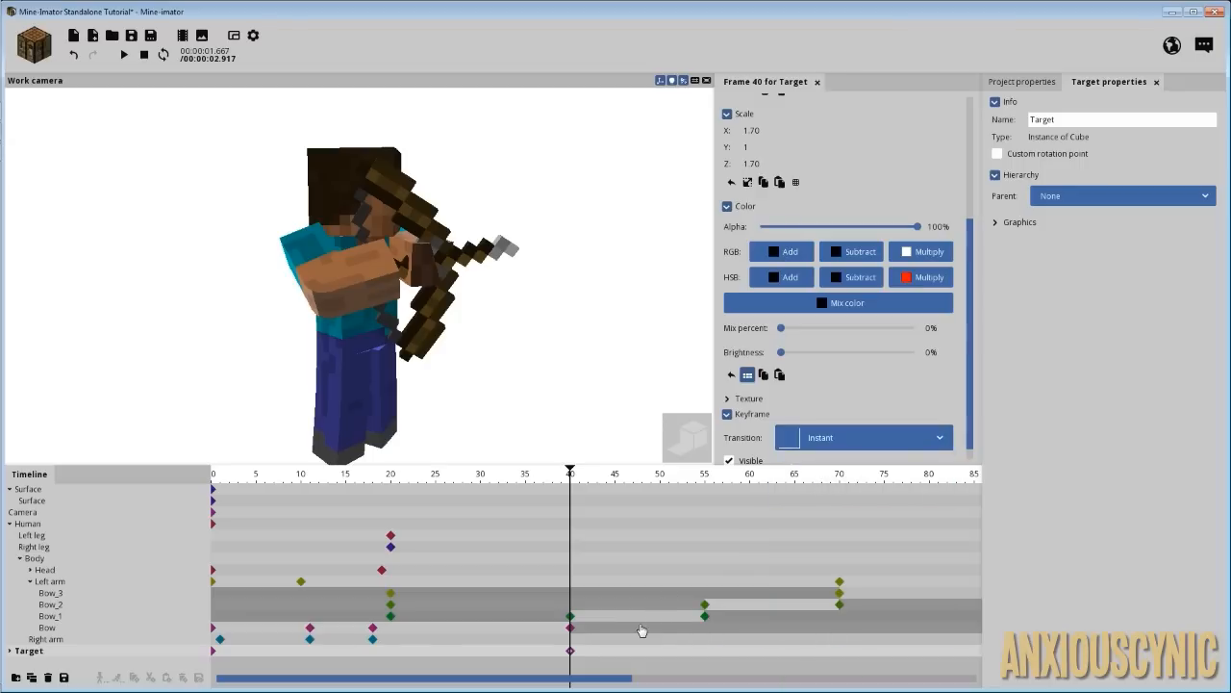
pyautogui.click(390, 659)
pyautogui.click(213, 658)
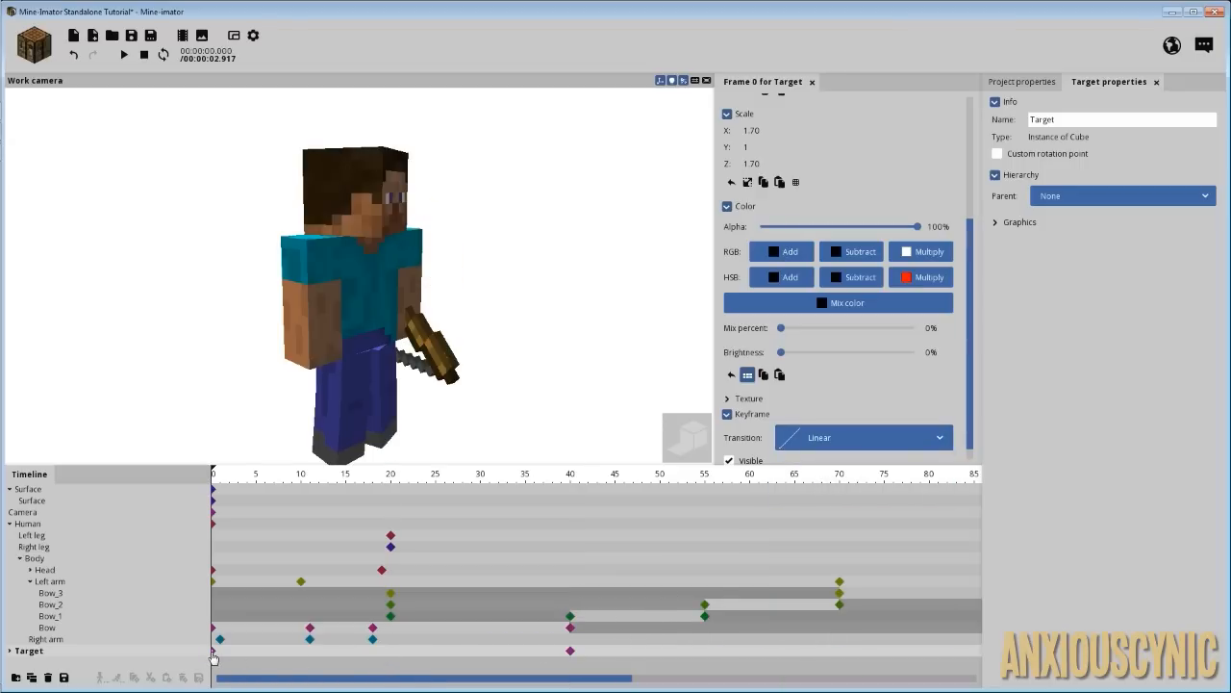
pyautogui.click(570, 653)
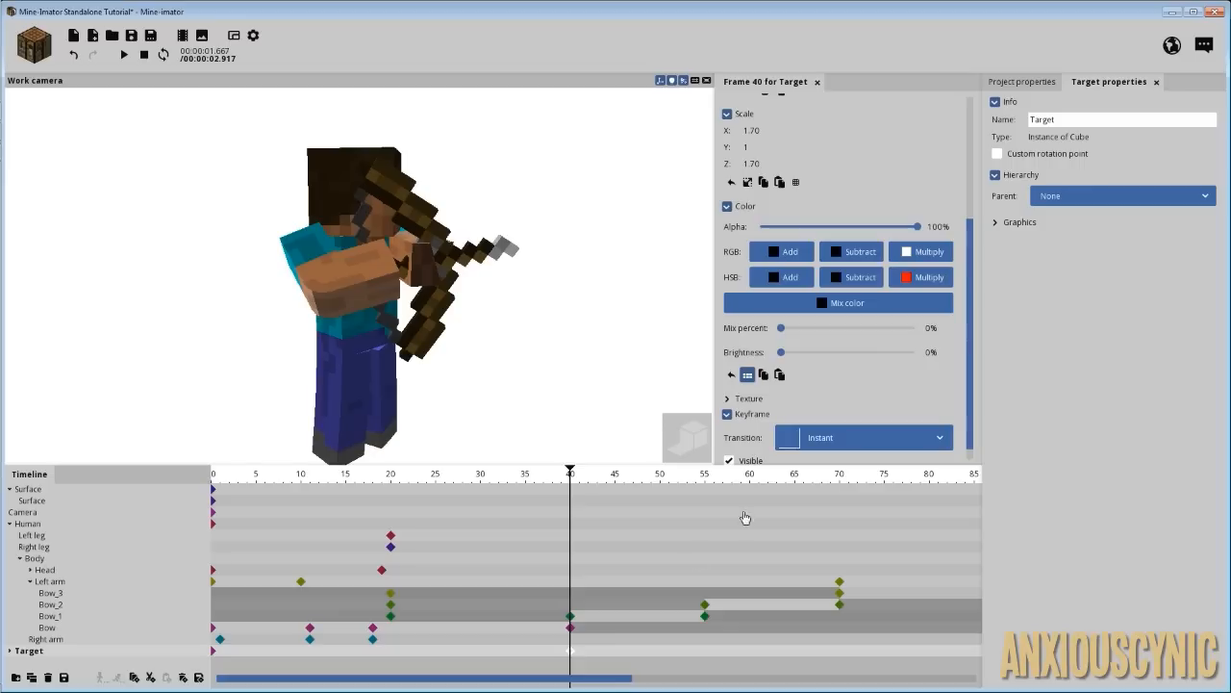
pyautogui.click(808, 438)
pyautogui.click(800, 470)
pyautogui.press('Delete')
# - Set the right arm's frame 18 keyframe transition to Instant and add a right arm keyframe at frame 40
pyautogui.click(564, 641)
pyautogui.click(565, 641)
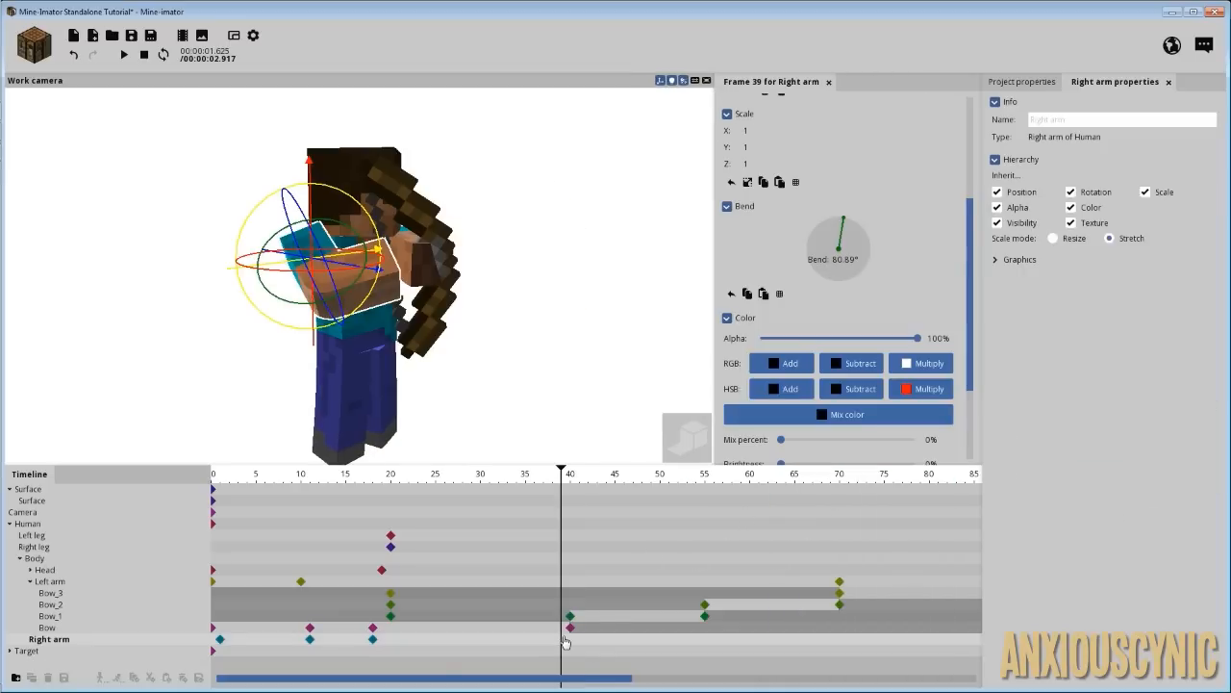
pyautogui.click(373, 639)
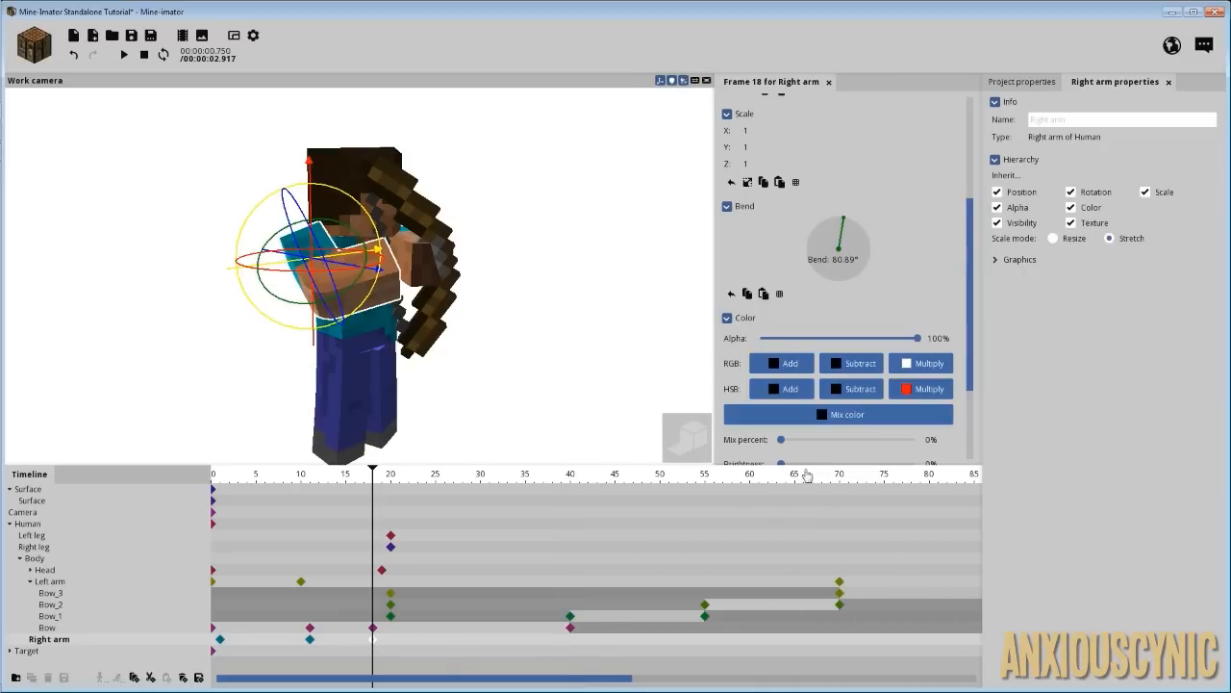
pyautogui.scroll(-3, 968, 366)
pyautogui.click(846, 421)
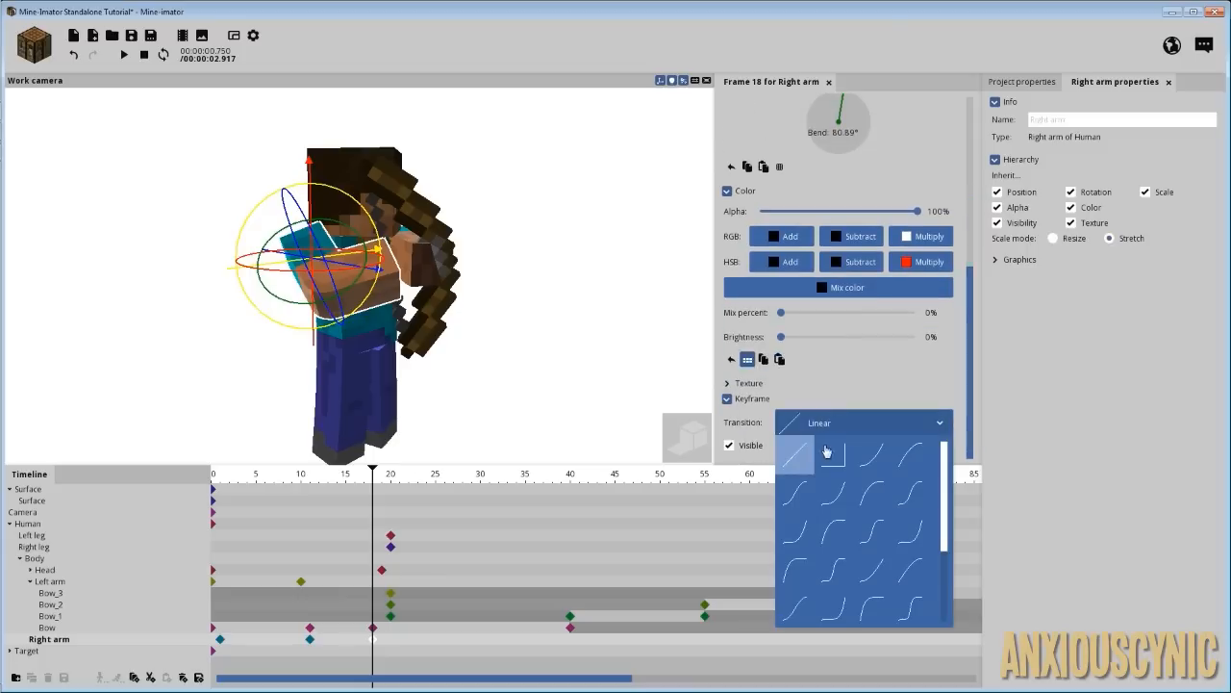
pyautogui.click(834, 455)
pyautogui.click(568, 640)
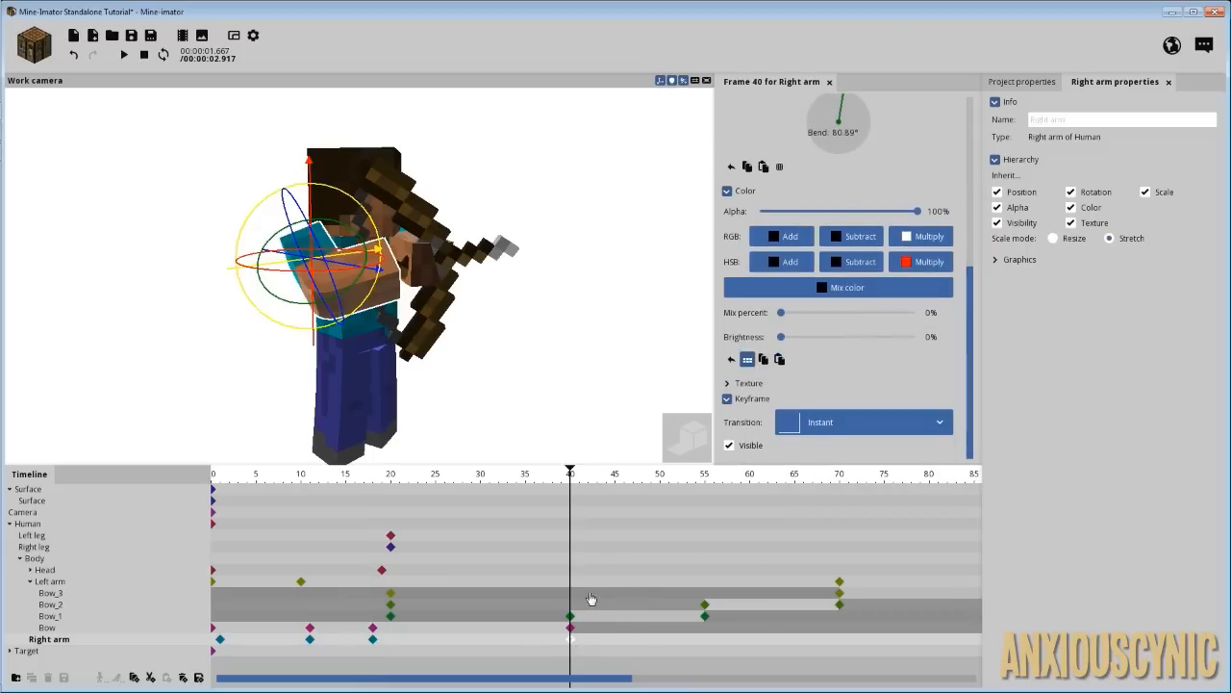
# - Rotate the right arm back at frame 40 to follow the bowstring, bend it to about 123°, and save the project
pyautogui.moveTo(486, 252); pyautogui.dragTo(435, 297)
pyautogui.scroll(2, 435, 297)
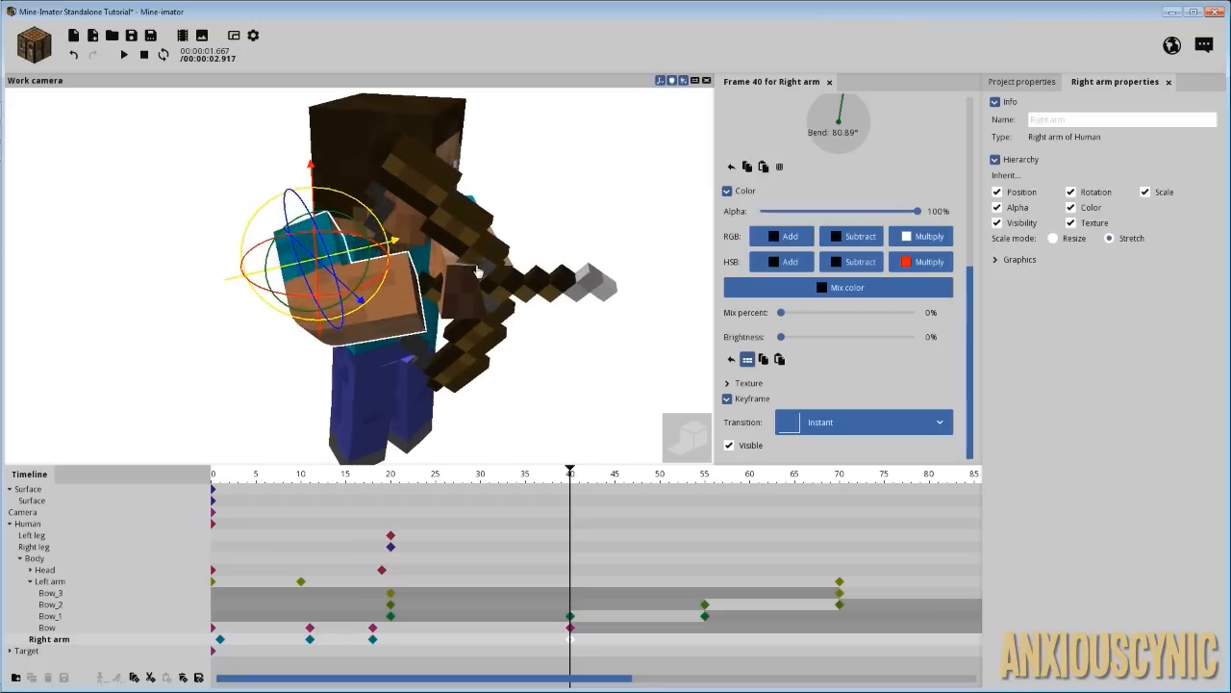
pyautogui.moveTo(362, 229); pyautogui.dragTo(344, 261)
pyautogui.moveTo(9, 90); pyautogui.dragTo(375, 146, button='middle')
pyautogui.click(150, 35)
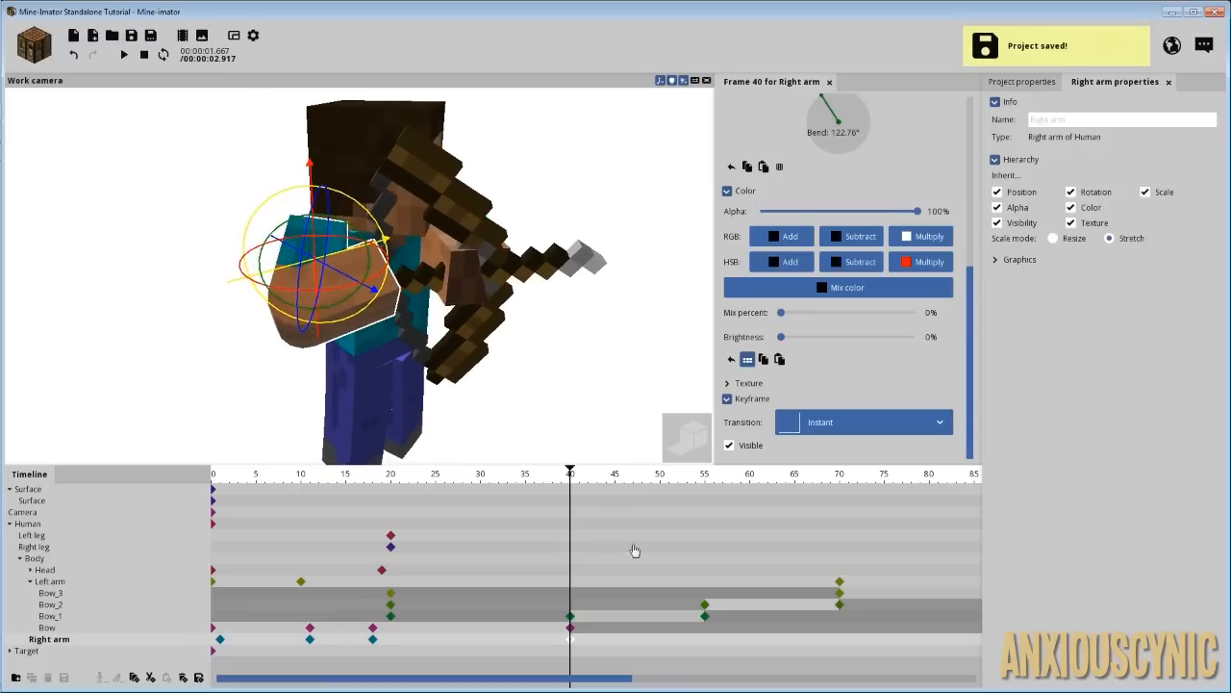
# - Add right arm keyframes at frames 55 and 70, bending the arm to 130° at frame 70
pyautogui.click(706, 641)
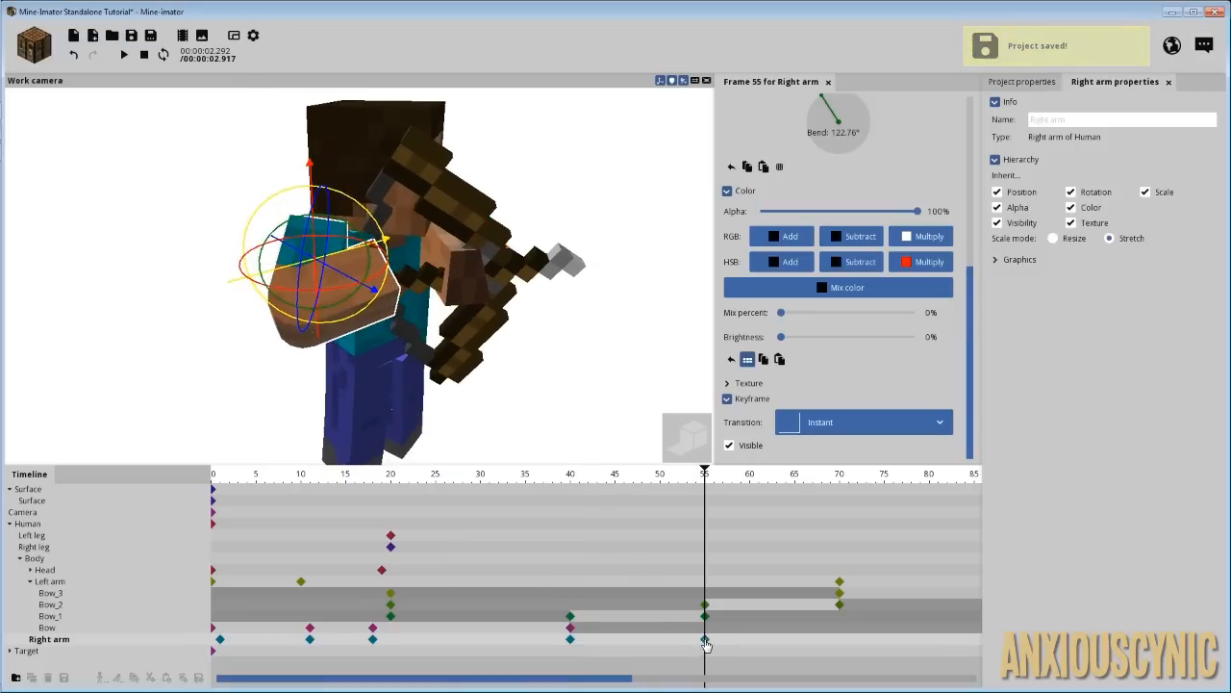
pyautogui.moveTo(520, 378); pyautogui.dragTo(364, 222, button='middle')
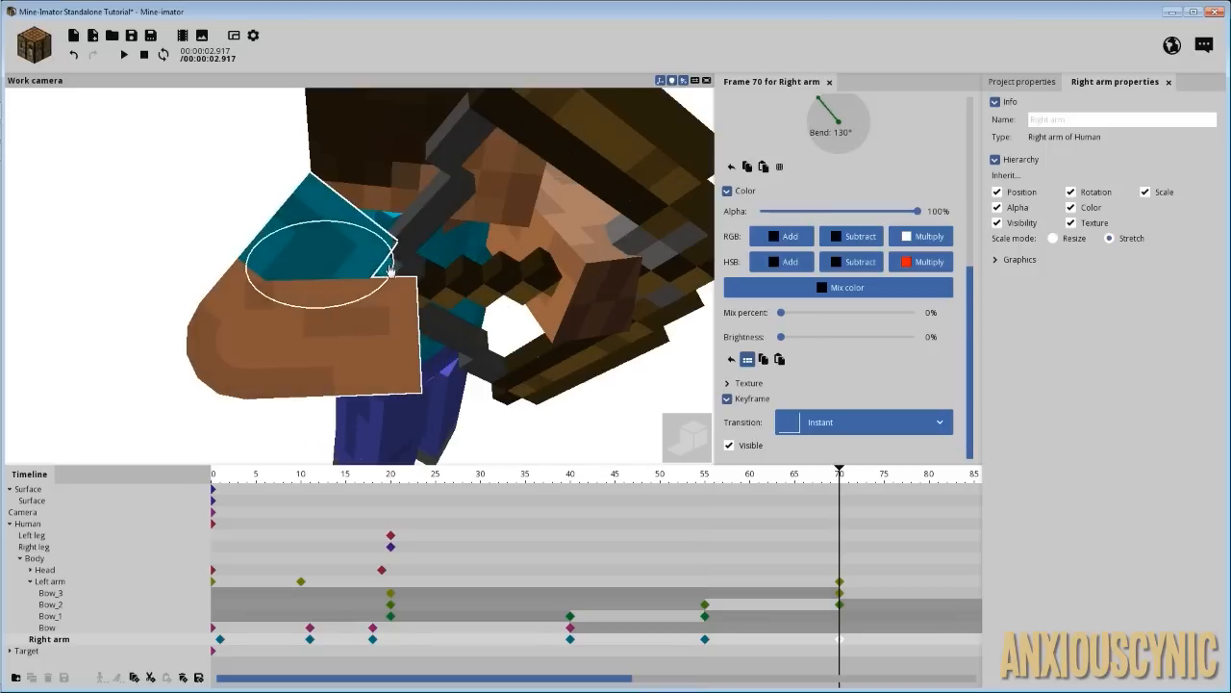
pyautogui.moveTo(385, 317); pyautogui.dragTo(413, 251)
pyautogui.scroll(3, 409, 211)
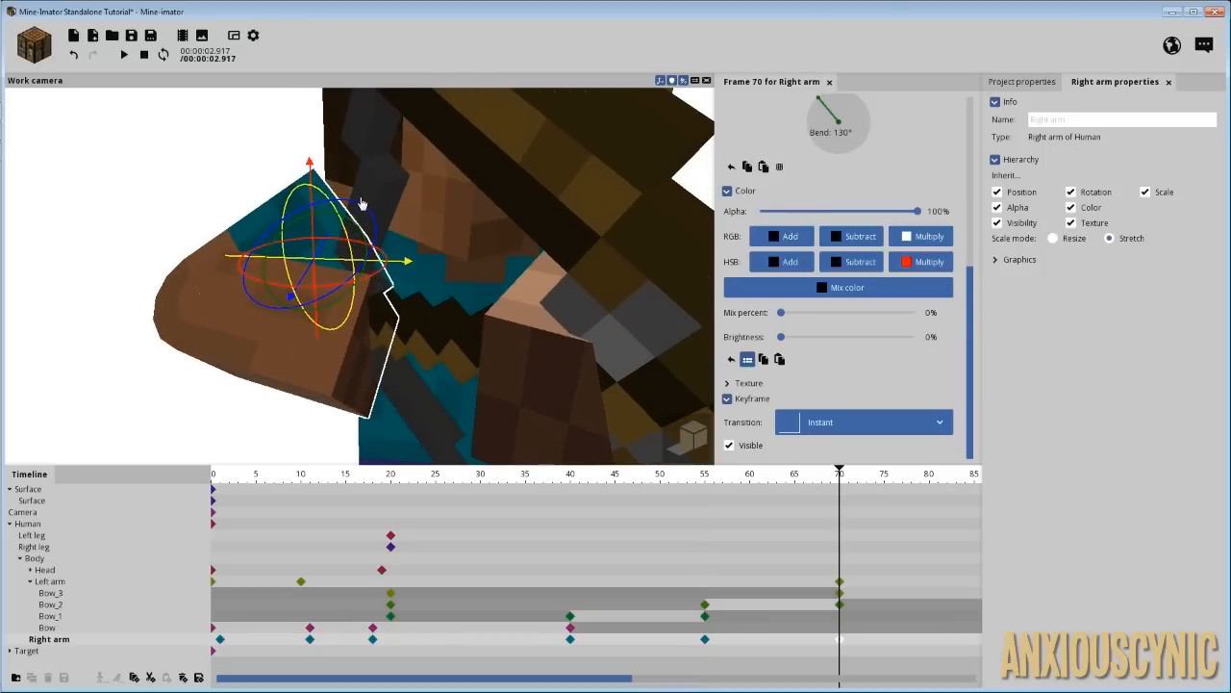
# - Rotate the right arm at frame 70 so its hand lines up with the fully drawn bowstring
pyautogui.moveTo(361, 202); pyautogui.dragTo(322, 212)
pyautogui.moveTo(447, 270); pyautogui.dragTo(477, 265)
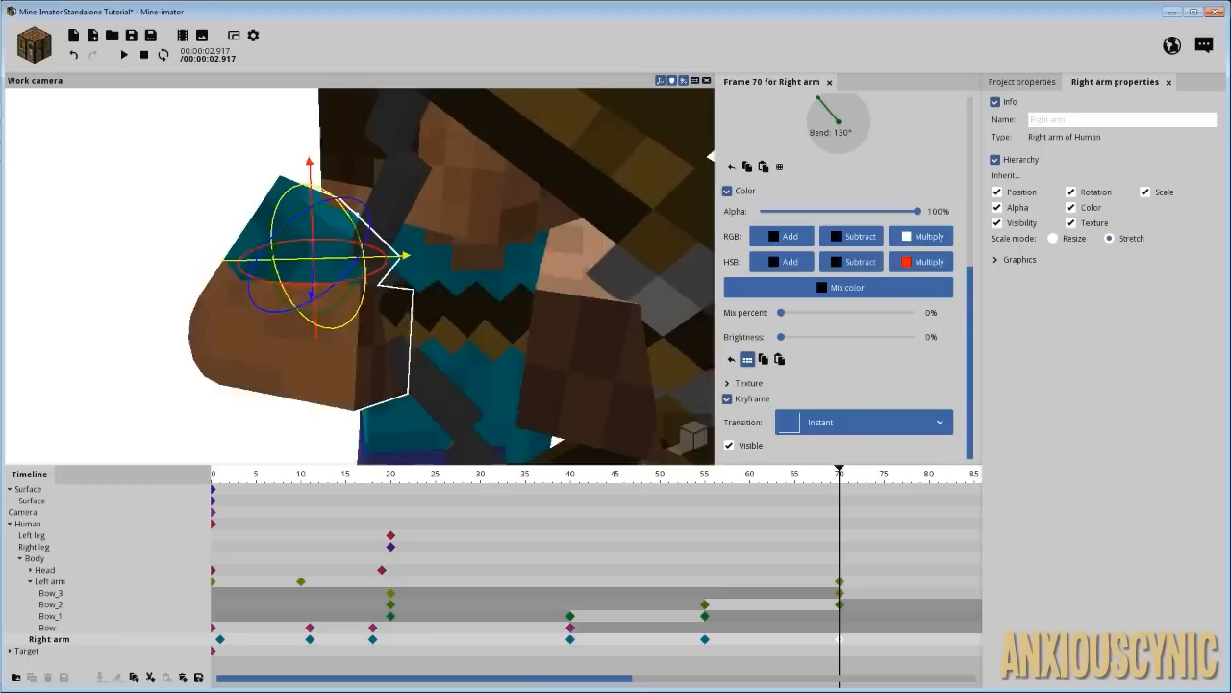
pyautogui.moveTo(337, 236); pyautogui.dragTo(396, 232)
pyautogui.moveTo(332, 192); pyautogui.dragTo(300, 190)
pyautogui.moveTo(466, 258); pyautogui.dragTo(470, 261)
pyautogui.moveTo(343, 202); pyautogui.dragTo(322, 188)
# - Preview the draw, readjust the right arm's rotation in its frame 55 keyframe, and play it back again
pyautogui.moveTo(714, 478); pyautogui.dragTo(476, 476)
pyautogui.press('space')
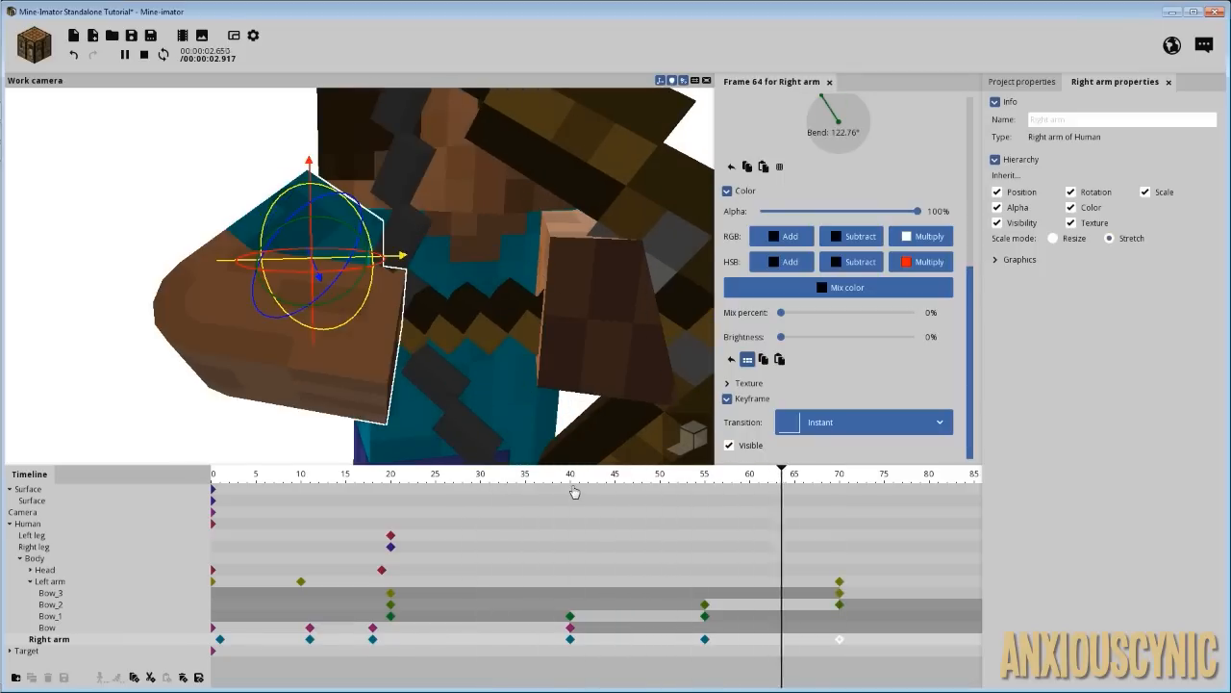
pyautogui.click(706, 640)
pyautogui.moveTo(325, 206); pyautogui.dragTo(294, 210)
pyautogui.press('space')
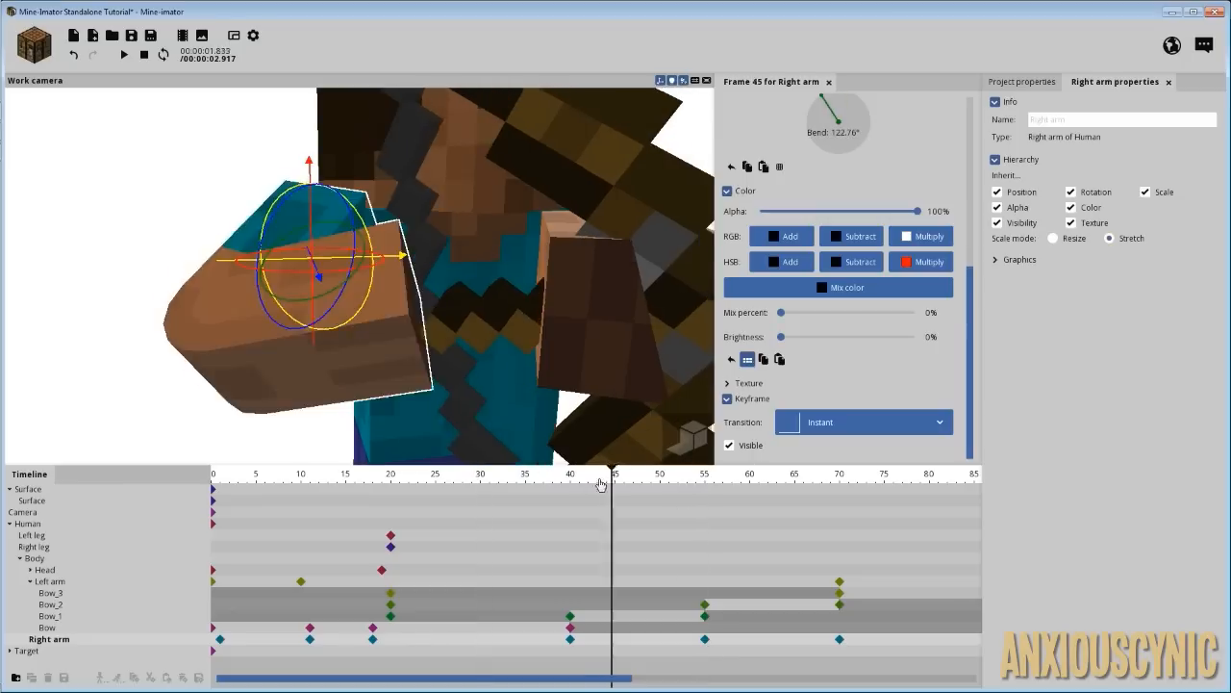
pyautogui.click(514, 473)
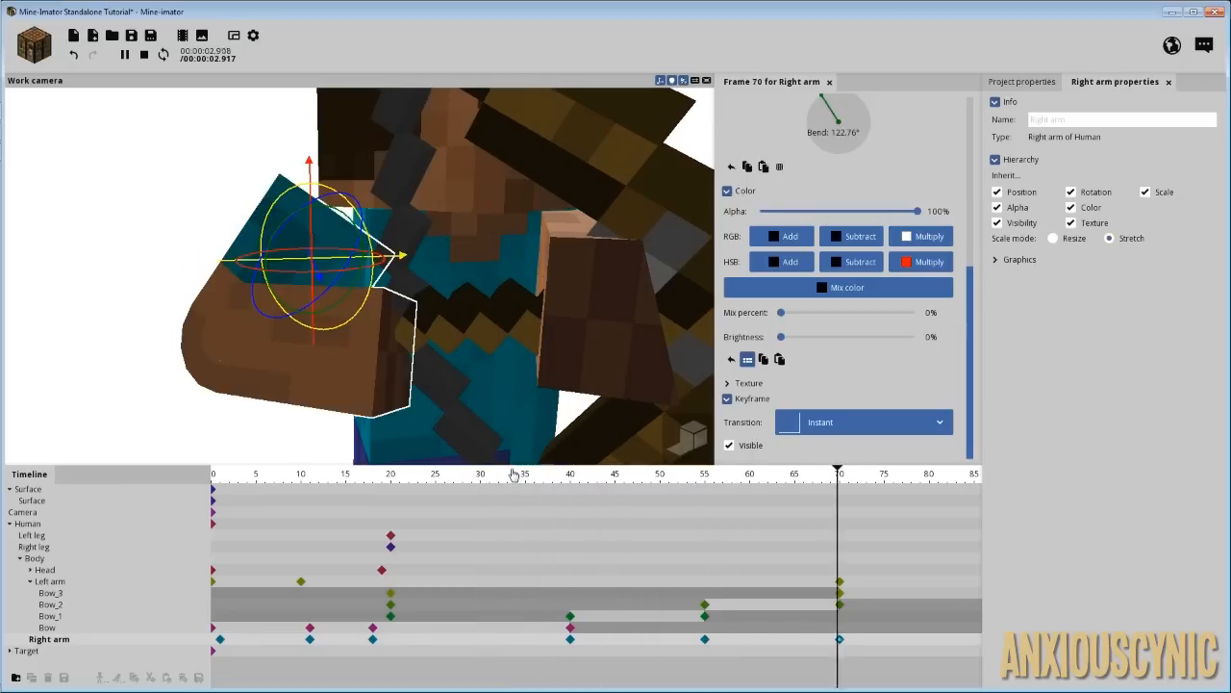
pyautogui.click(513, 473)
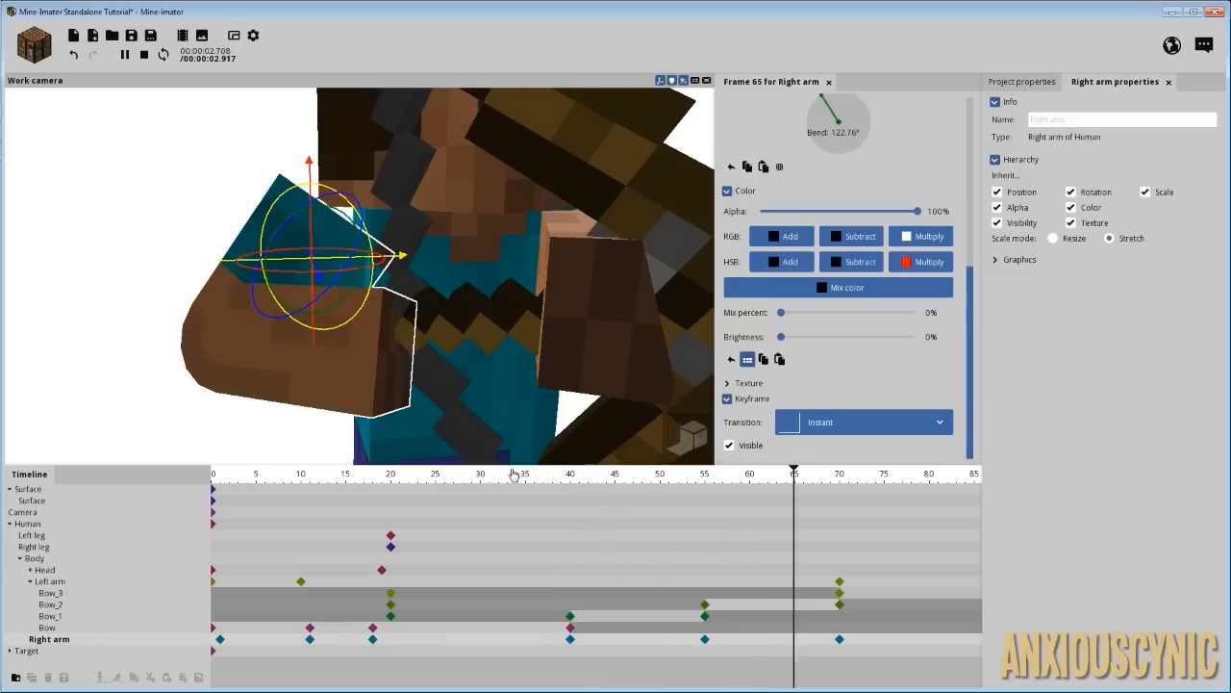
pyautogui.press('space')
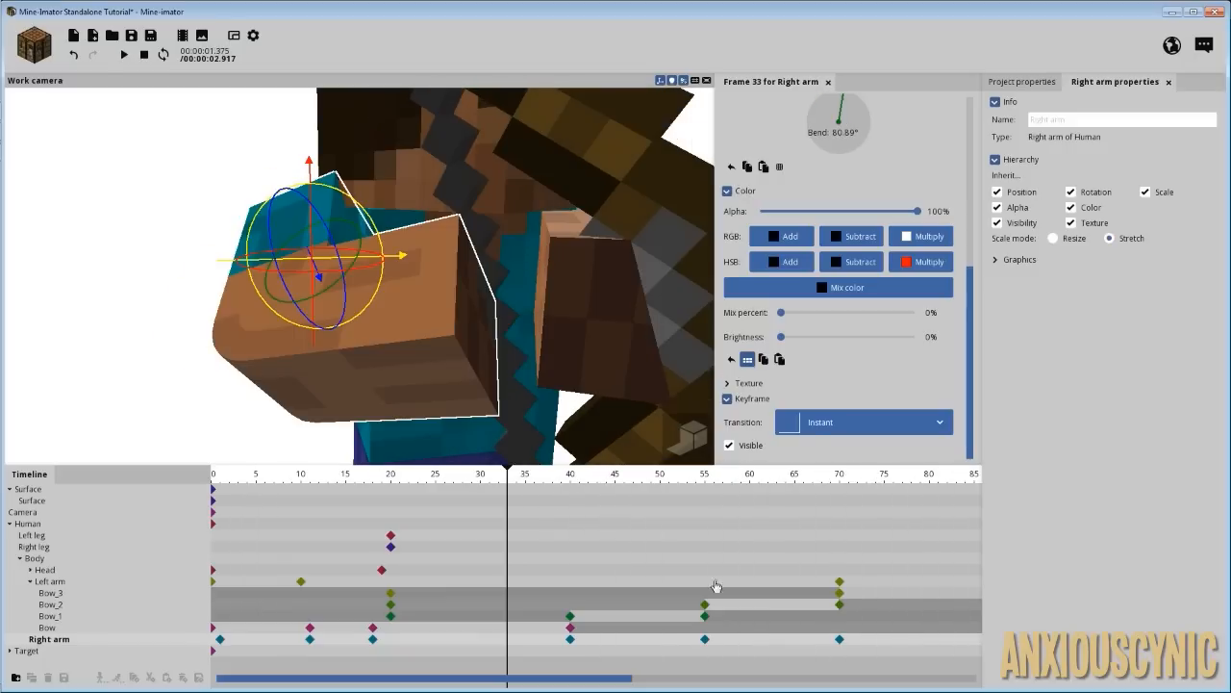
# - Refine the right arm's rotation in its frame 70 keyframe and save the project
pyautogui.click(840, 639)
pyautogui.moveTo(329, 193); pyautogui.dragTo(370, 215)
pyautogui.moveTo(459, 217); pyautogui.dragTo(500, 234)
pyautogui.moveTo(650, 478); pyautogui.dragTo(526, 481)
pyautogui.hotkey('ctrl', 's')
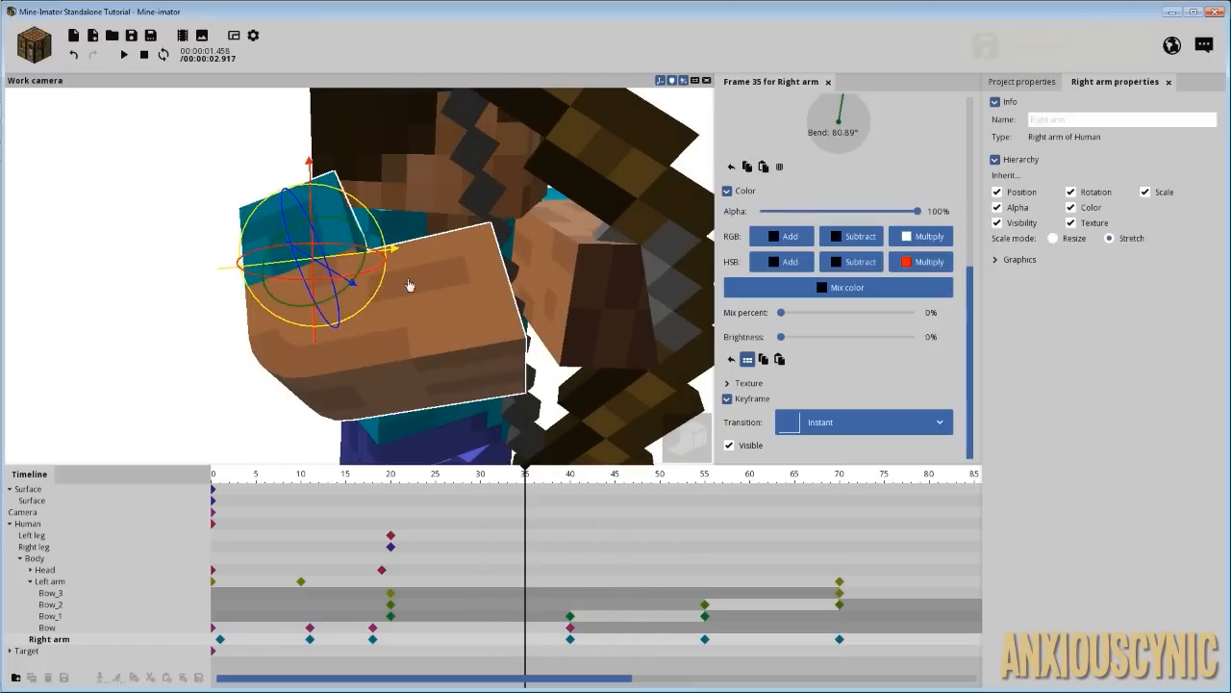
# - Play and scrub through the animation to examine the right arm's movement against the changing bow stages
pyautogui.scroll(-10, 558, 306)
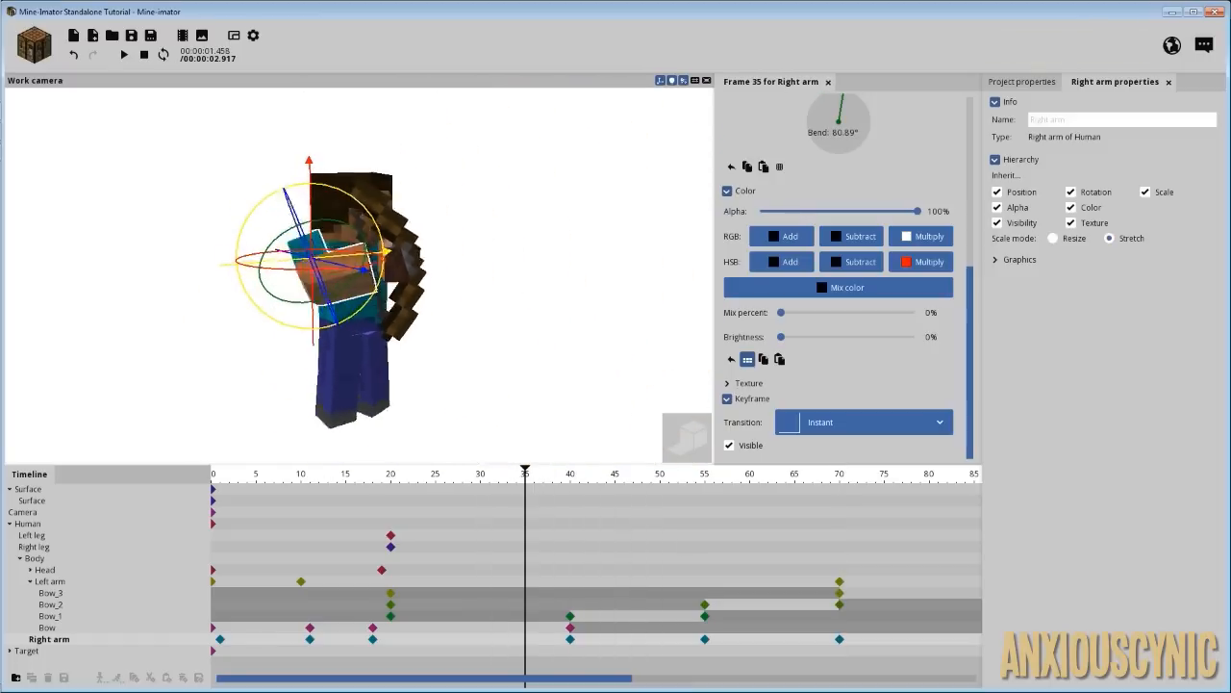
pyautogui.press('space')
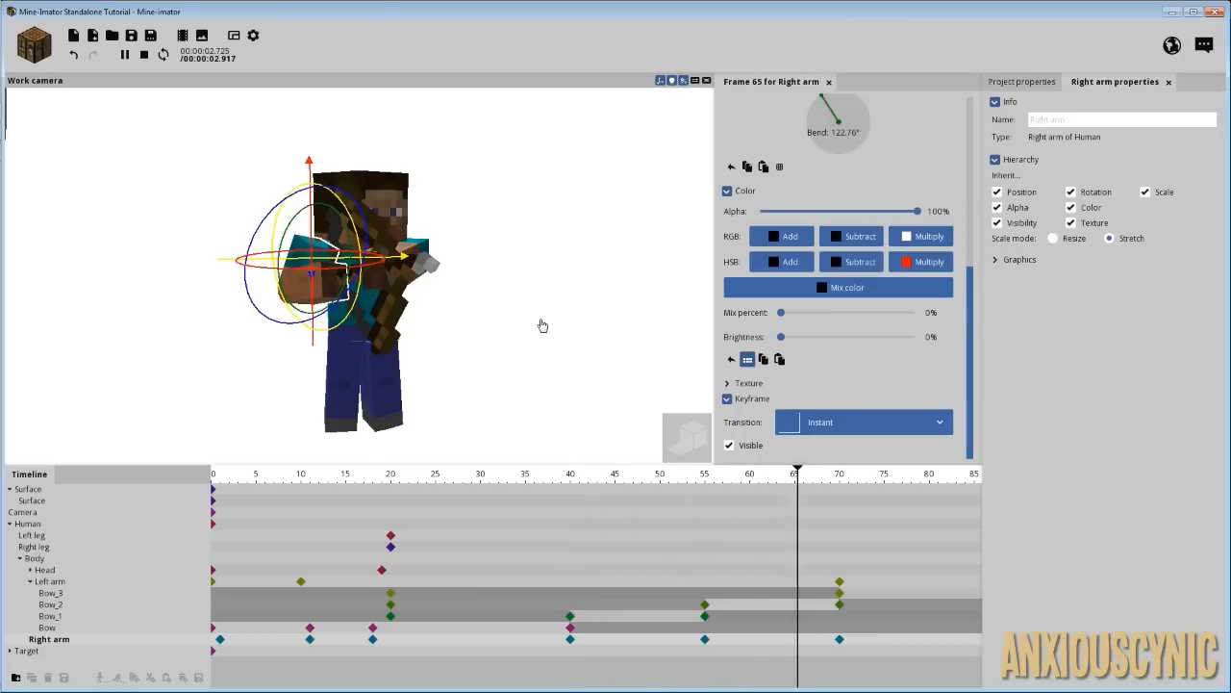
pyautogui.press('space')
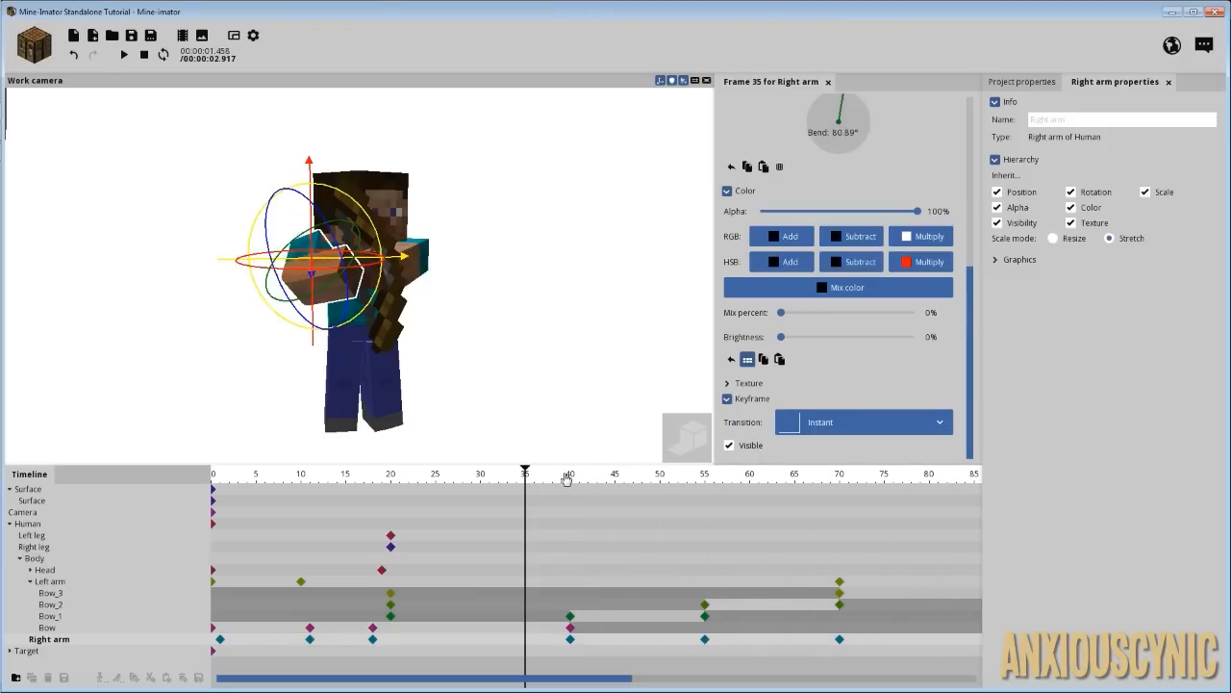
pyautogui.moveTo(566, 479); pyautogui.dragTo(798, 497)
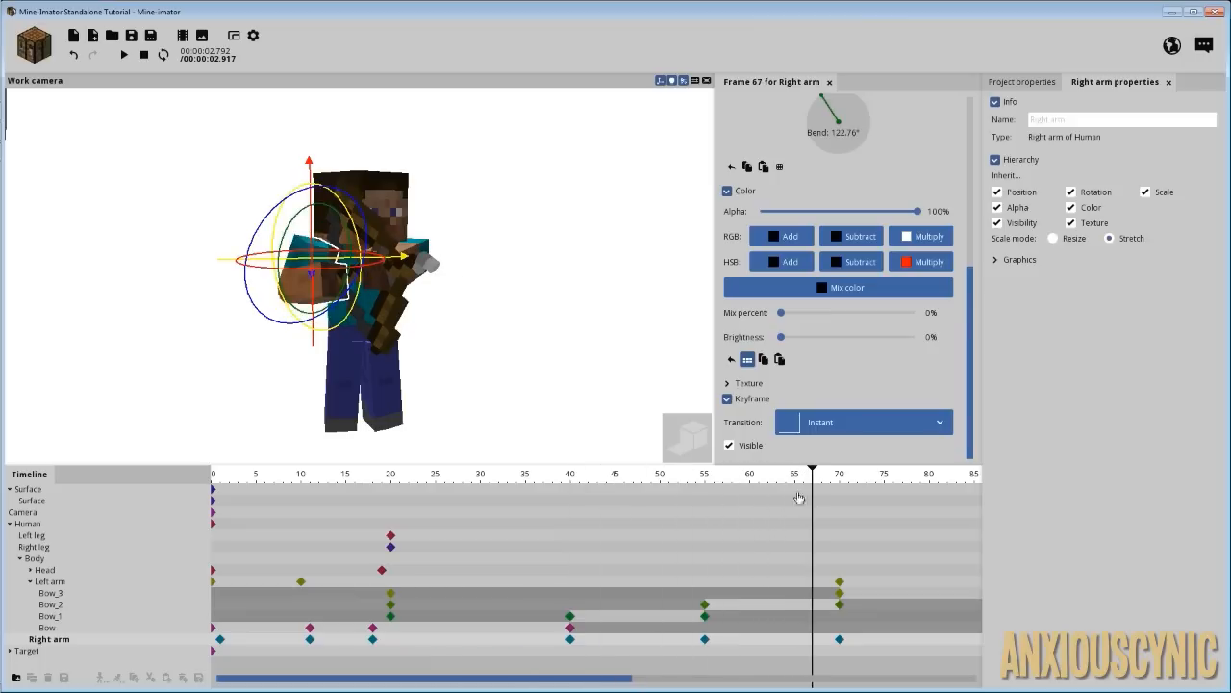
pyautogui.moveTo(442, 486); pyautogui.dragTo(426, 508)
pyautogui.moveTo(426, 402); pyautogui.dragTo(454, 337)
pyautogui.scroll(-3, 503, 321)
pyautogui.scroll(2, 504, 321)
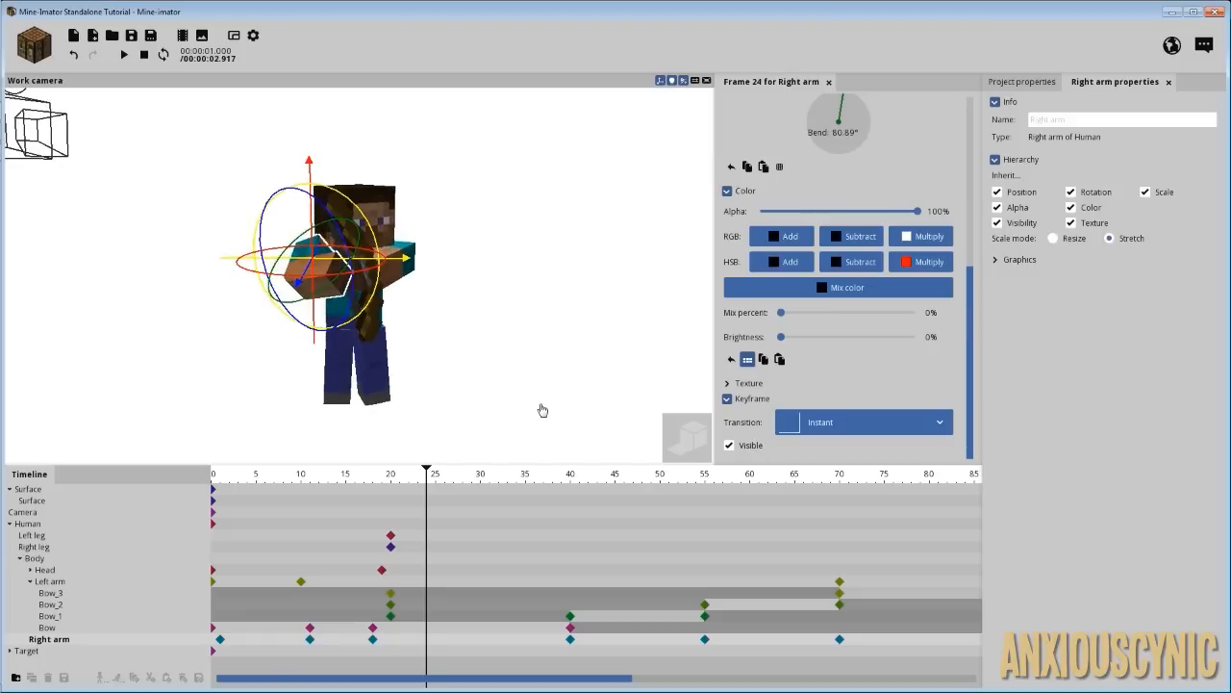
pyautogui.scroll(5, 970, 328)
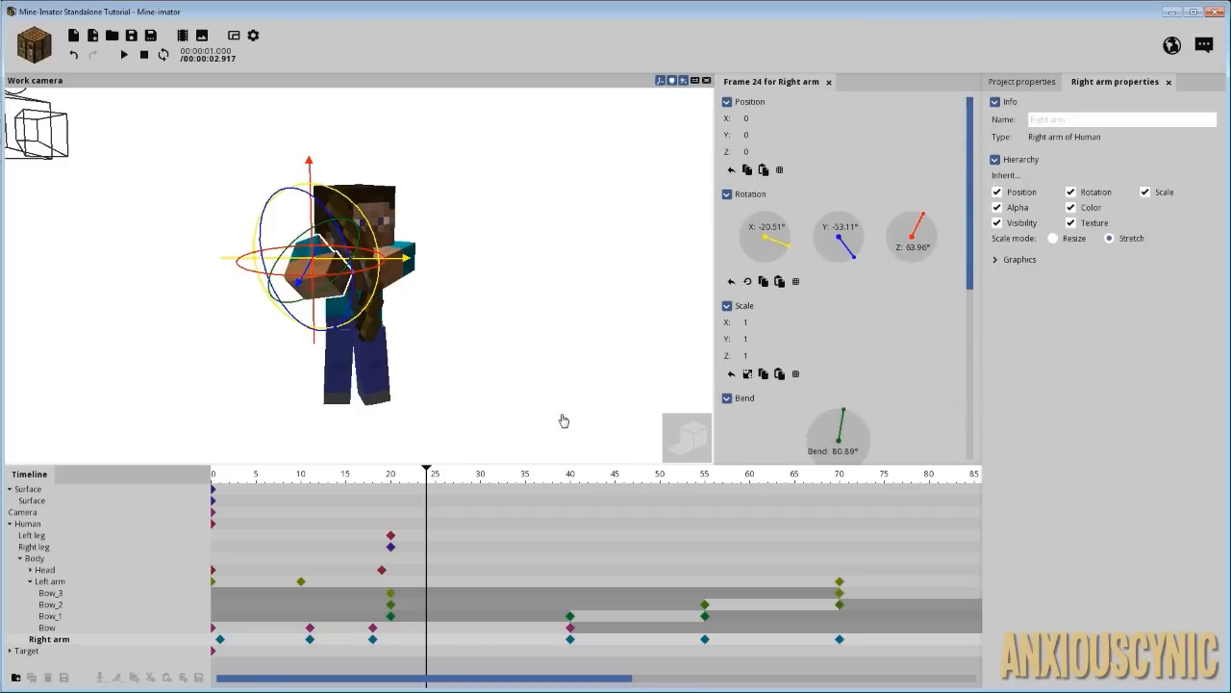
# - Select the camera at frame 0 and show an enlarged secondary view of it in rendered mode
pyautogui.moveTo(517, 642); pyautogui.dragTo(511, 639)
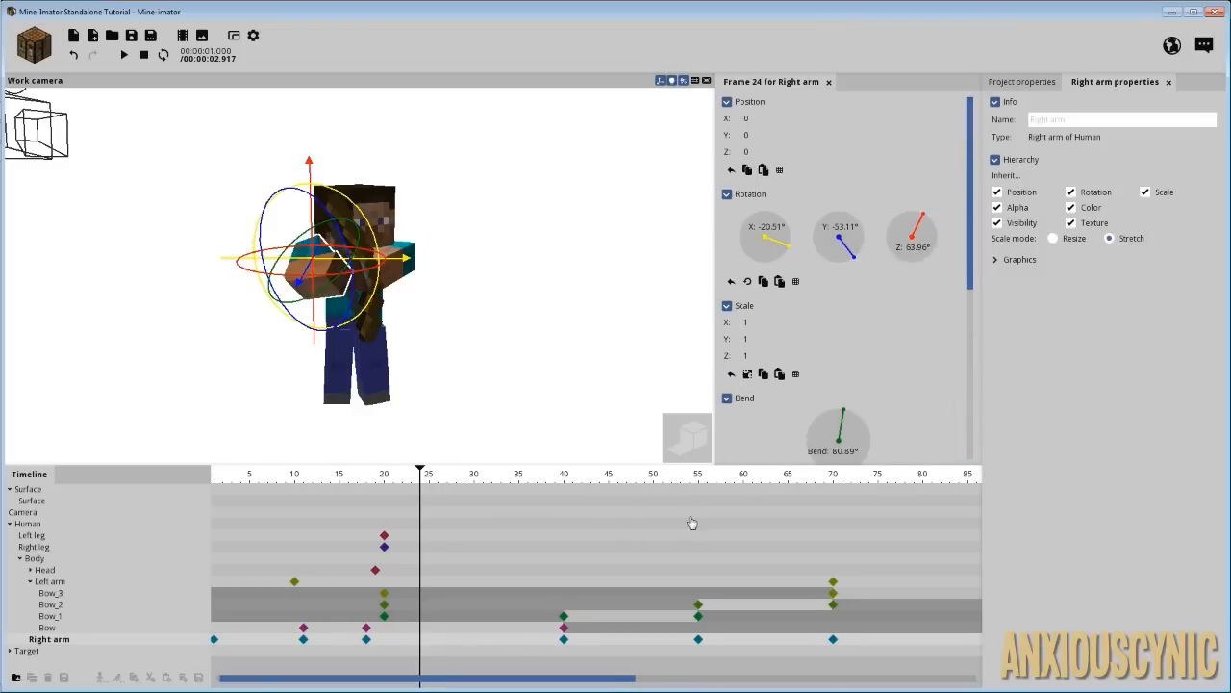
pyautogui.moveTo(673, 479); pyautogui.dragTo(841, 479)
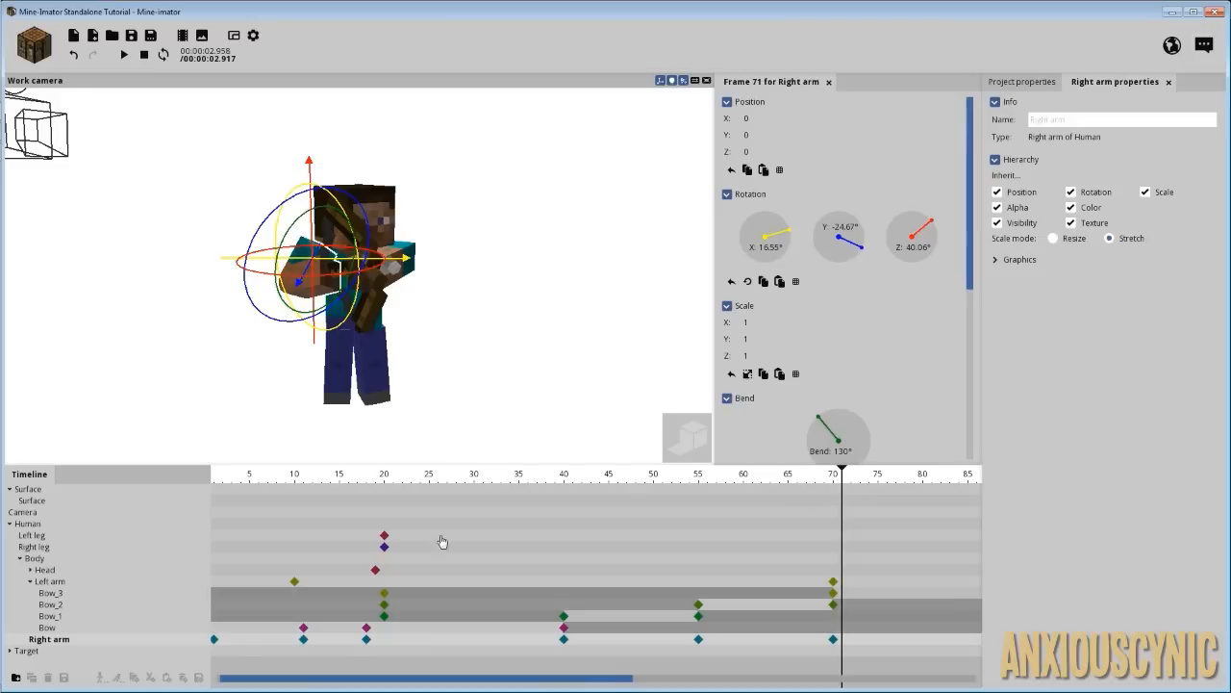
pyautogui.click(22, 514)
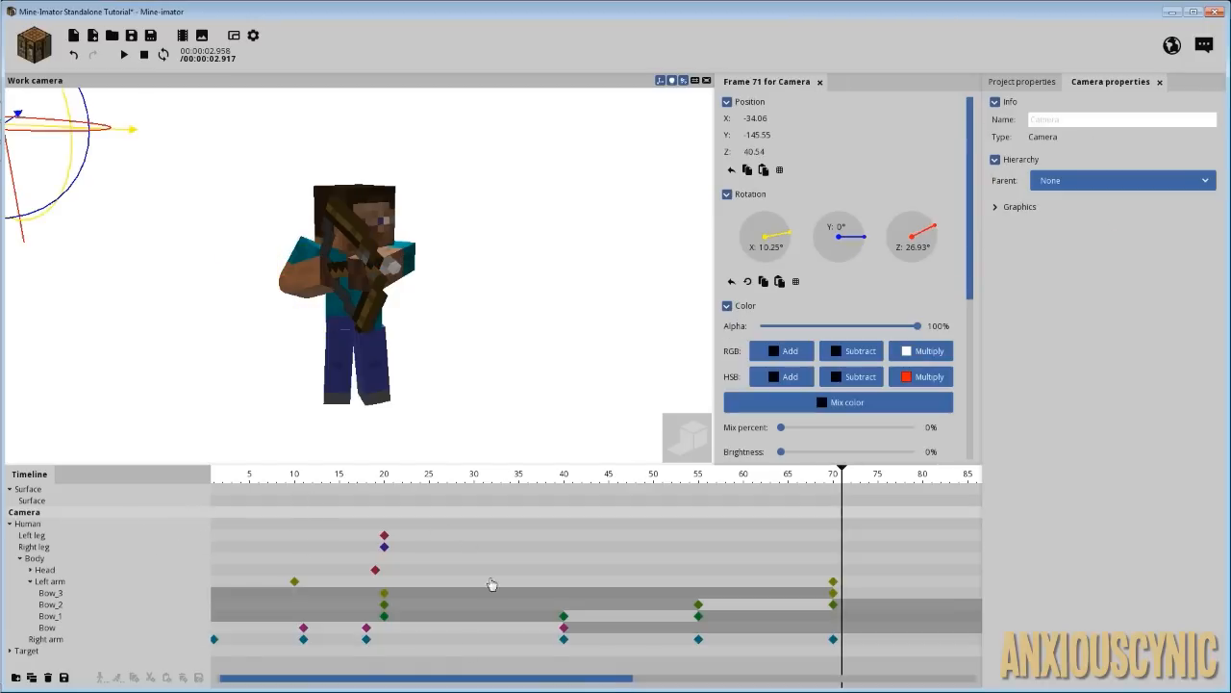
pyautogui.moveTo(253, 479); pyautogui.dragTo(201, 481)
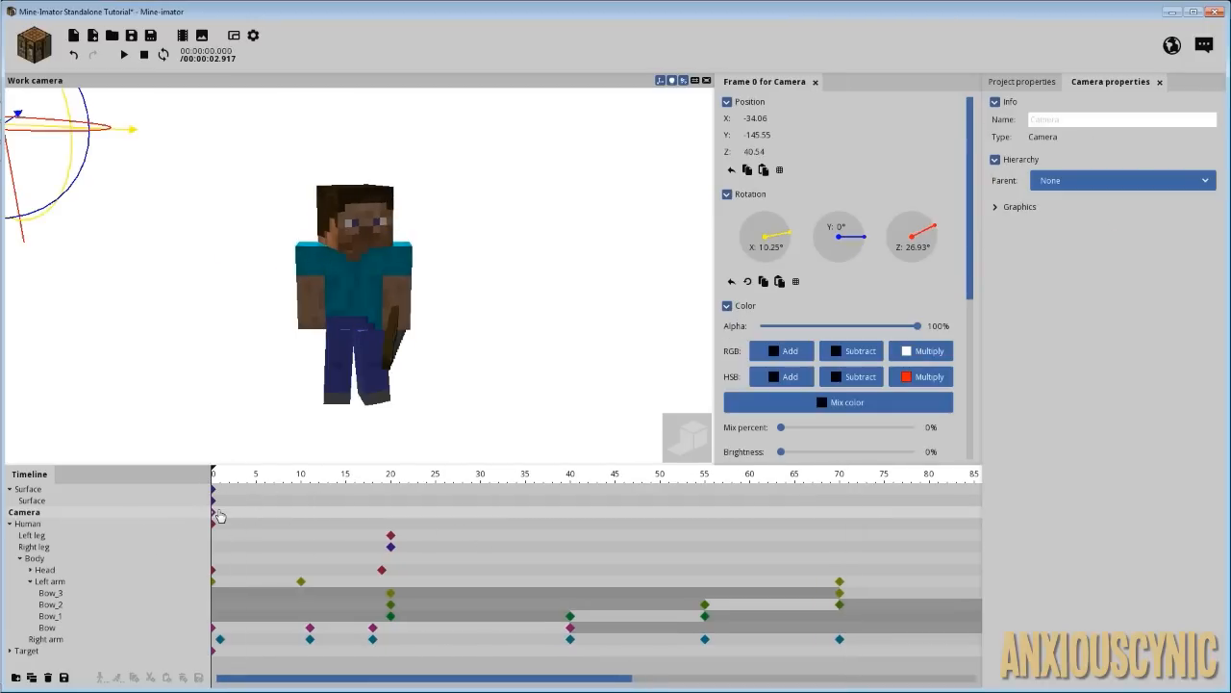
pyautogui.click(234, 36)
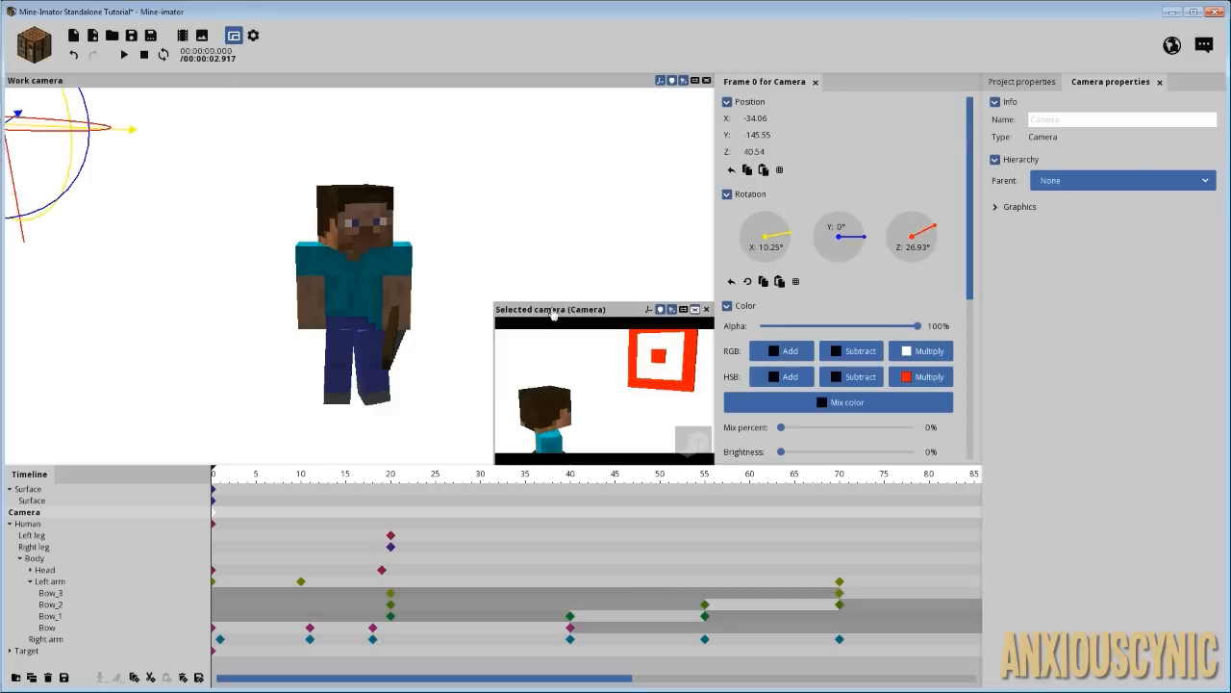
pyautogui.moveTo(495, 307); pyautogui.dragTo(415, 247)
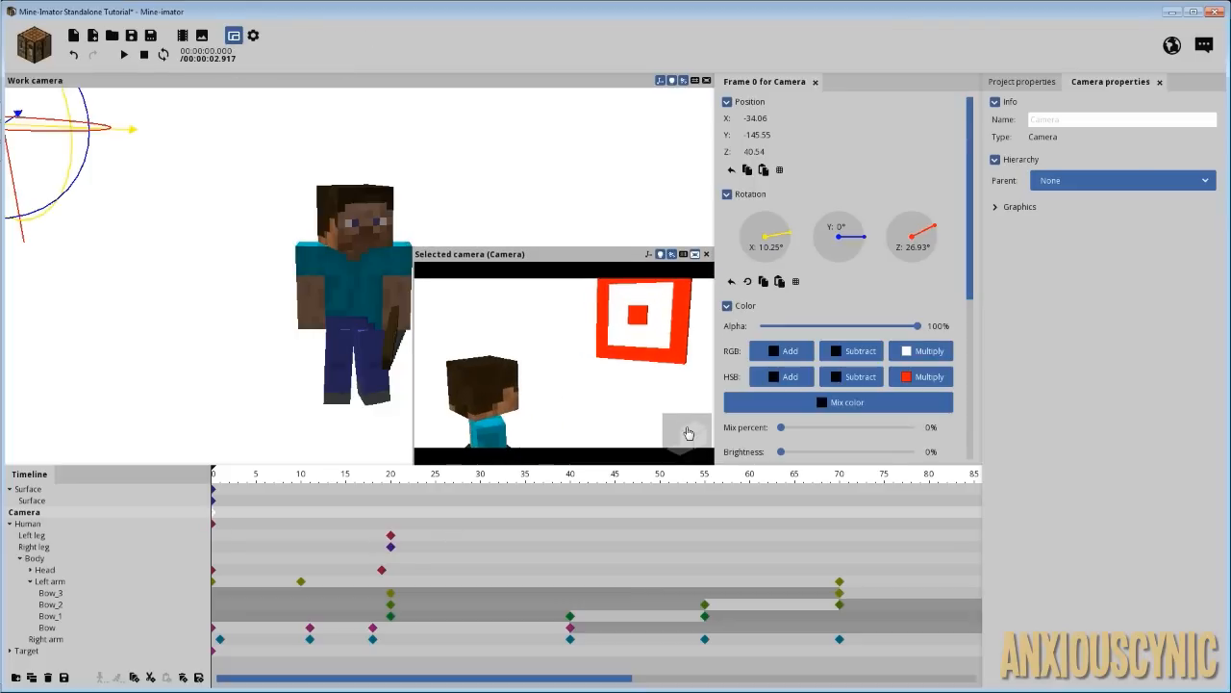
pyautogui.click(688, 433)
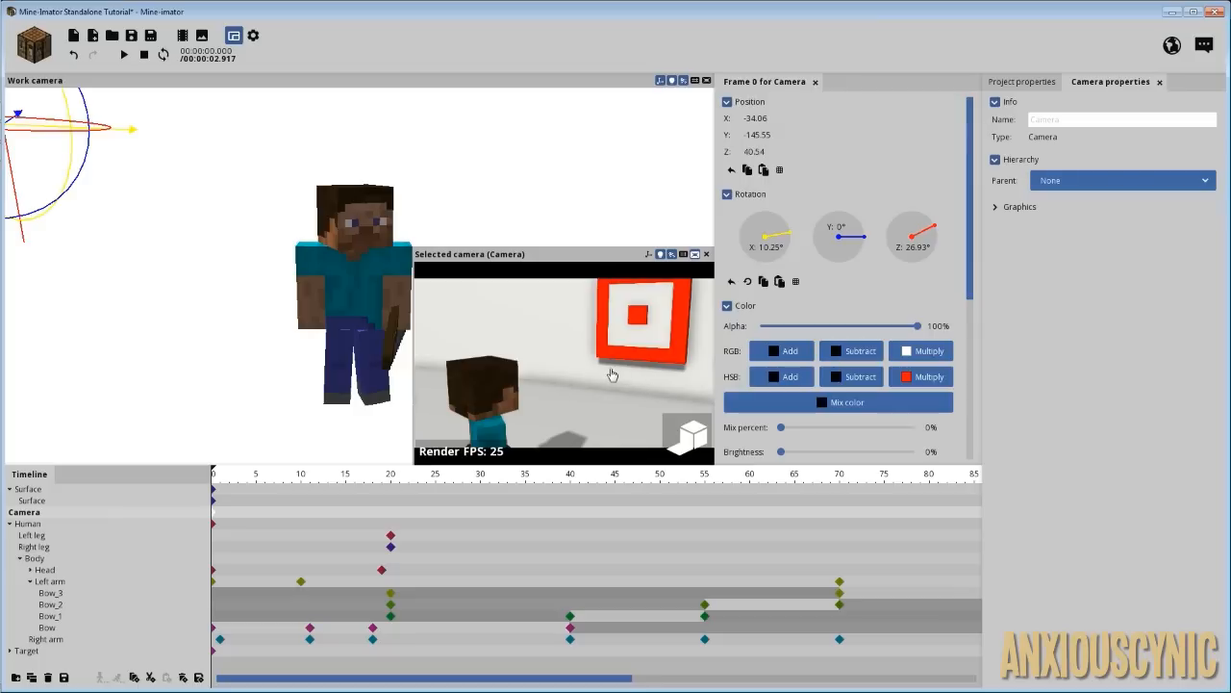
# - Reposition the camera at frame 0 to about X -36.92, Y -179.95, Z 32.25, framing the character from behind with the whole target
pyautogui.press('w')
pyautogui.moveTo(612, 375)
pyautogui.mouseDown(button='right')
pyautogui.moveTo(435, 370)
pyautogui.moveTo(685, 352)
pyautogui.moveTo(619, 355)
pyautogui.mouseUp(button='right')
pyautogui.press('d')
pyautogui.press('a')
pyautogui.press('a')
pyautogui.press('s')
pyautogui.press('a')
pyautogui.press('d')
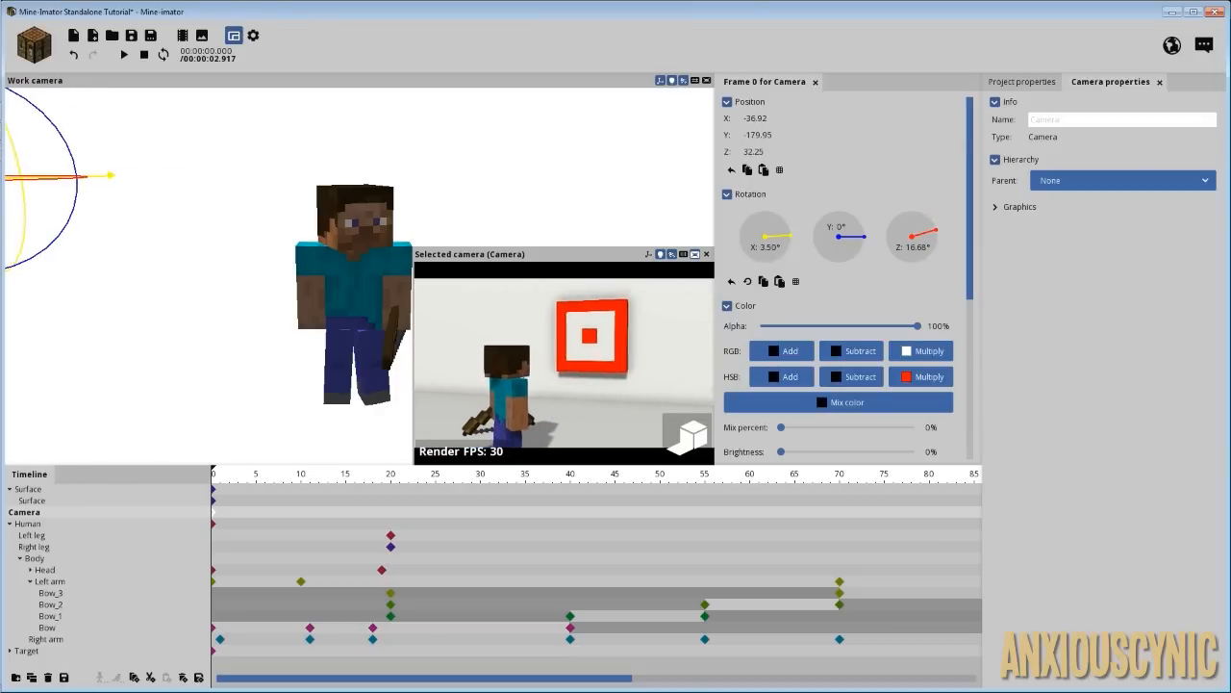
# - Add a camera keyframe at frame 20 with a Linear transition and move the camera closer behind the character
pyautogui.moveTo(240, 474); pyautogui.dragTo(391, 475)
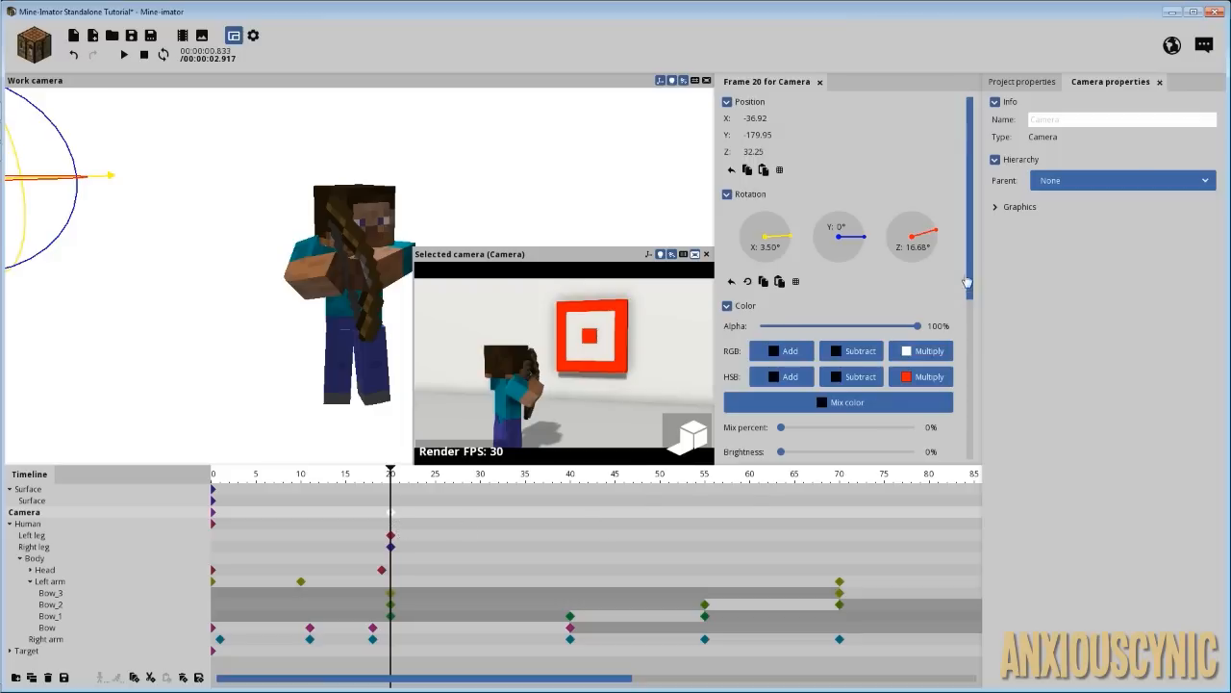
pyautogui.moveTo(967, 282); pyautogui.dragTo(990, 448)
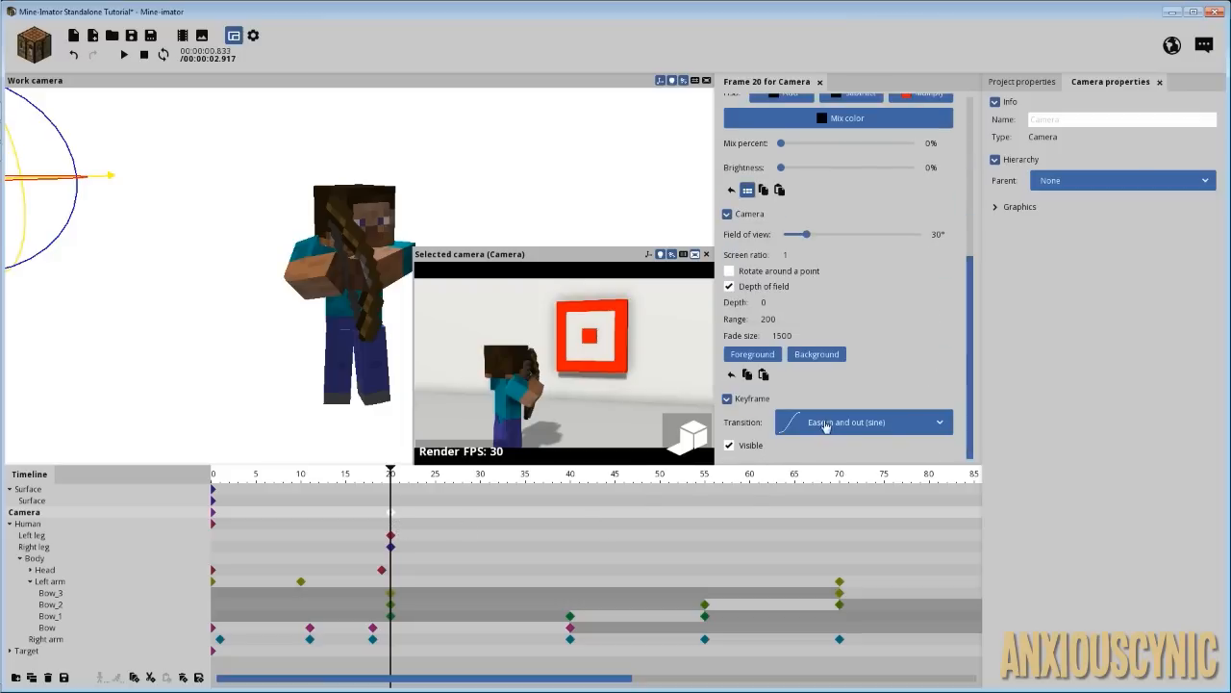
pyautogui.click(777, 423)
pyautogui.scroll(4, 820, 469)
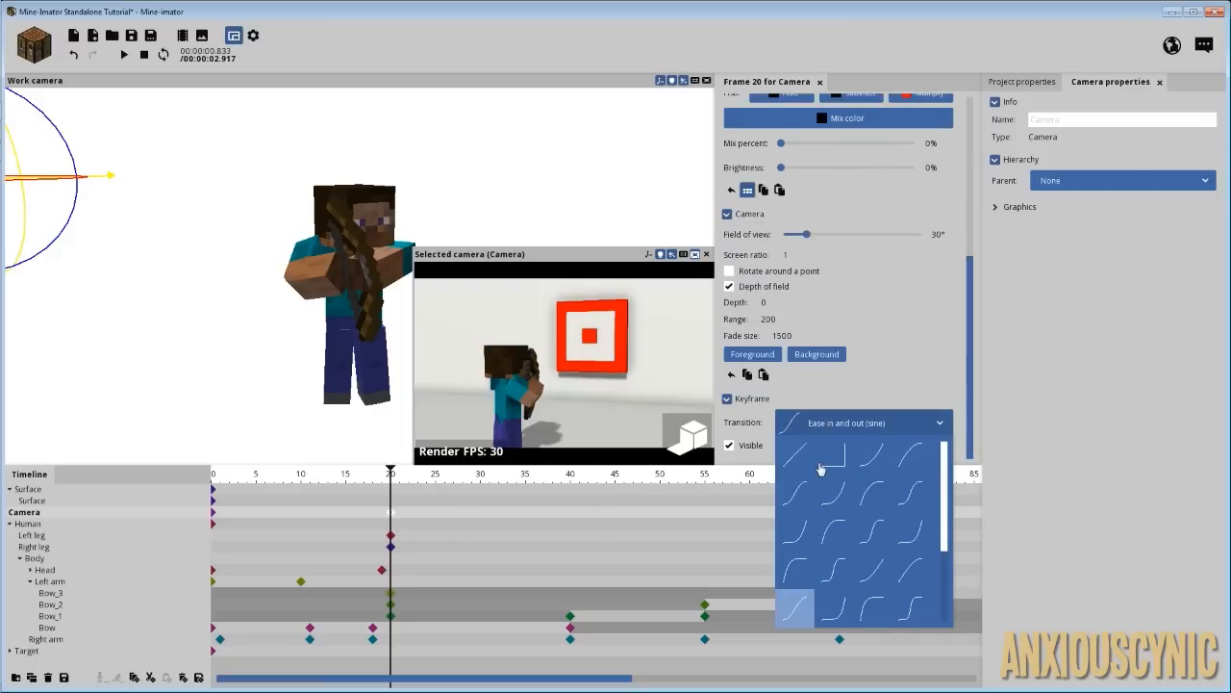
pyautogui.click(797, 458)
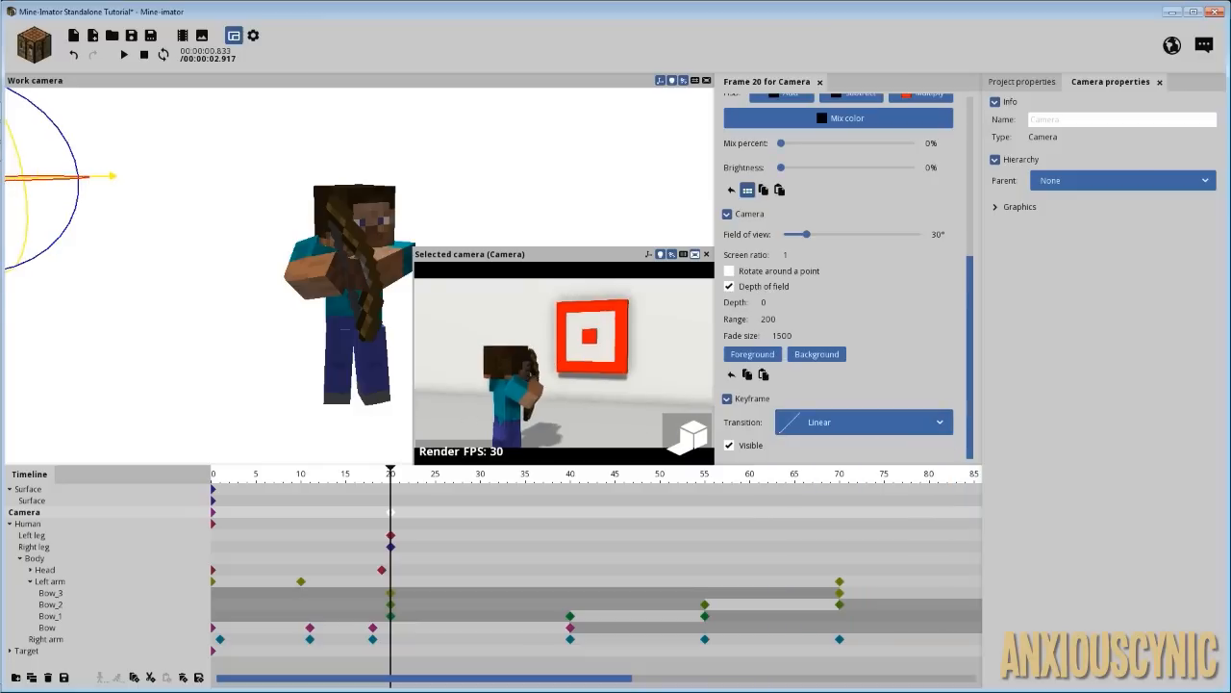
pyautogui.press('w')
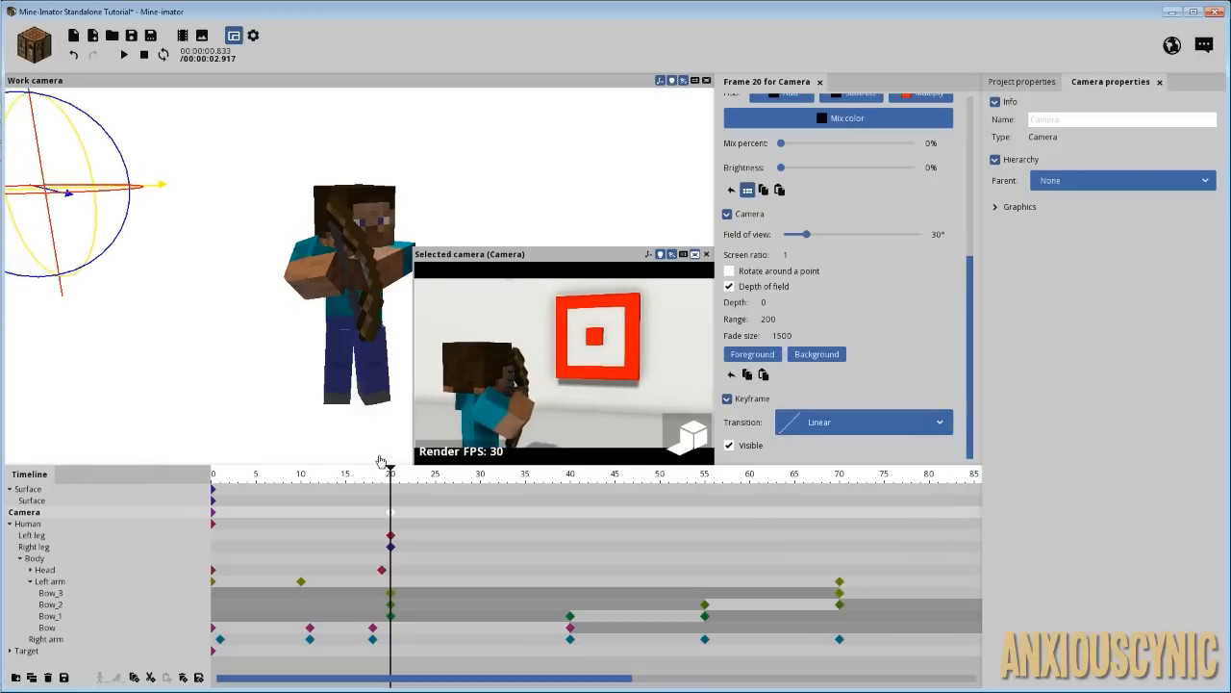
# - Preview the camera move, then set the frame 20 camera keyframe's transition to Instant
pyautogui.press('space')
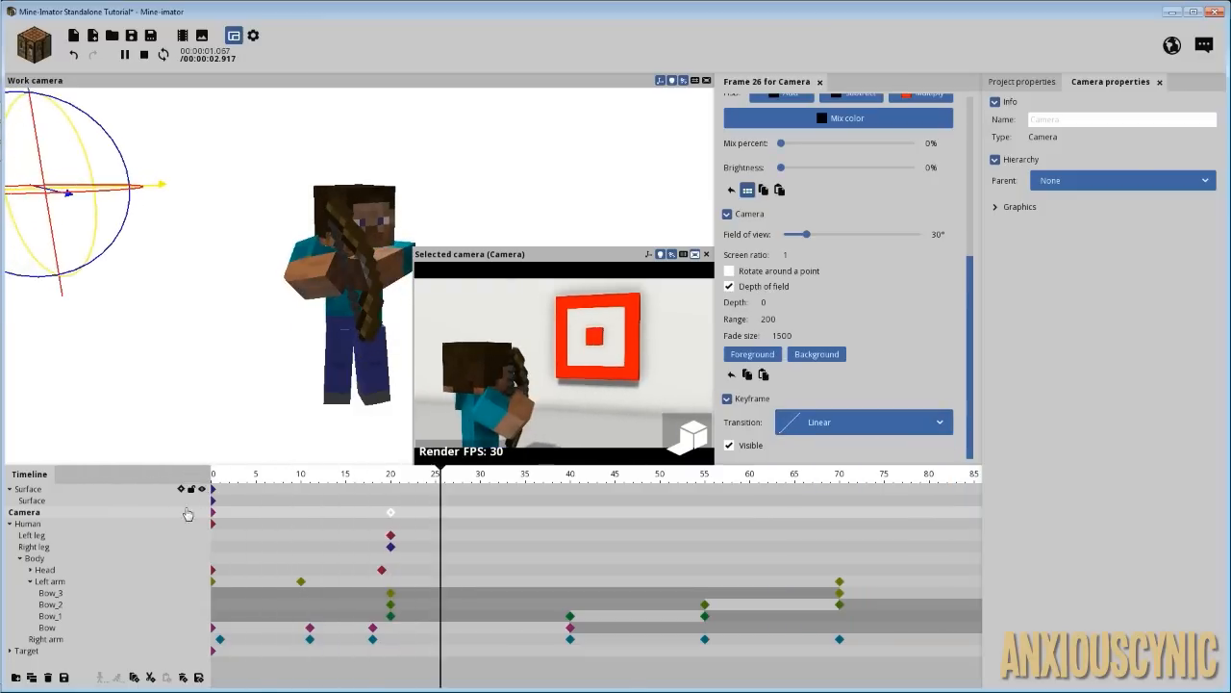
pyautogui.click(221, 514)
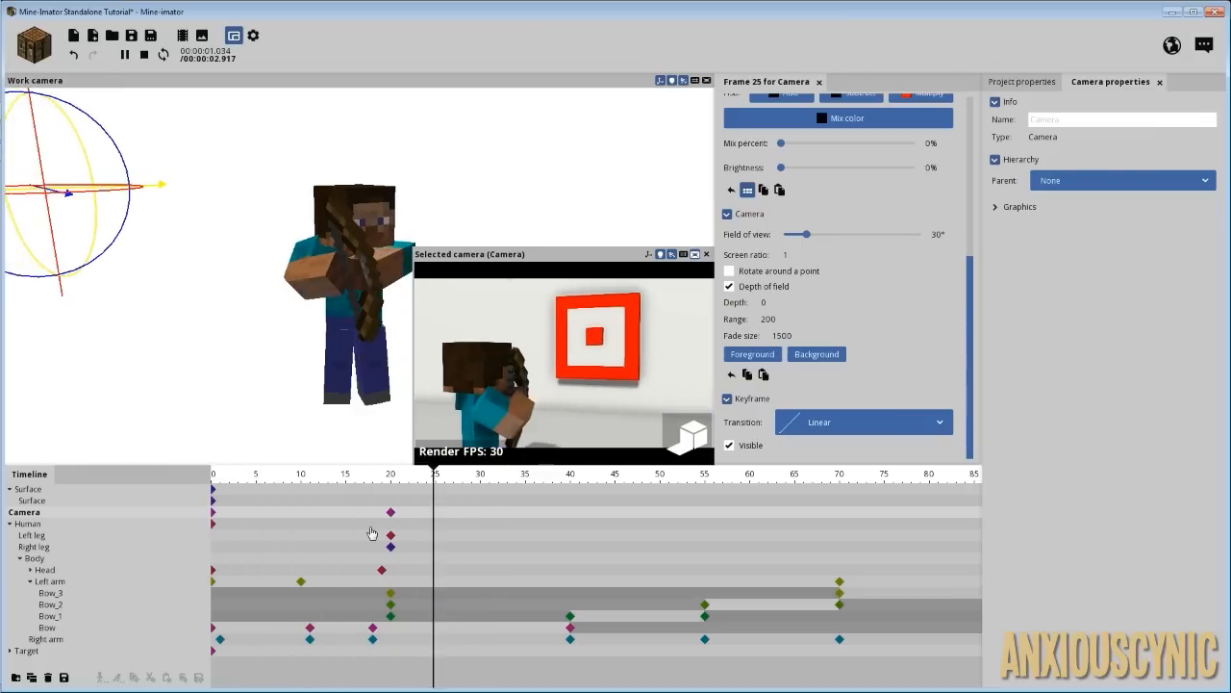
pyautogui.press('Return')
pyautogui.moveTo(394, 481); pyautogui.dragTo(464, 483)
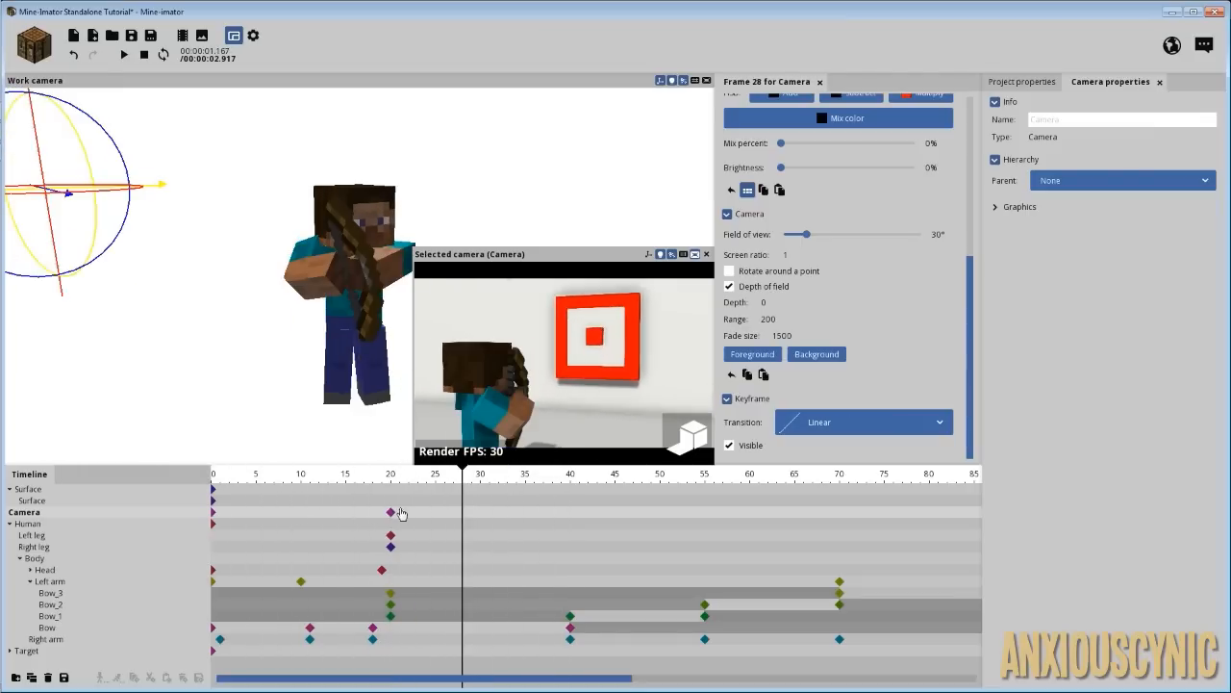
pyautogui.click(393, 513)
pyautogui.click(785, 427)
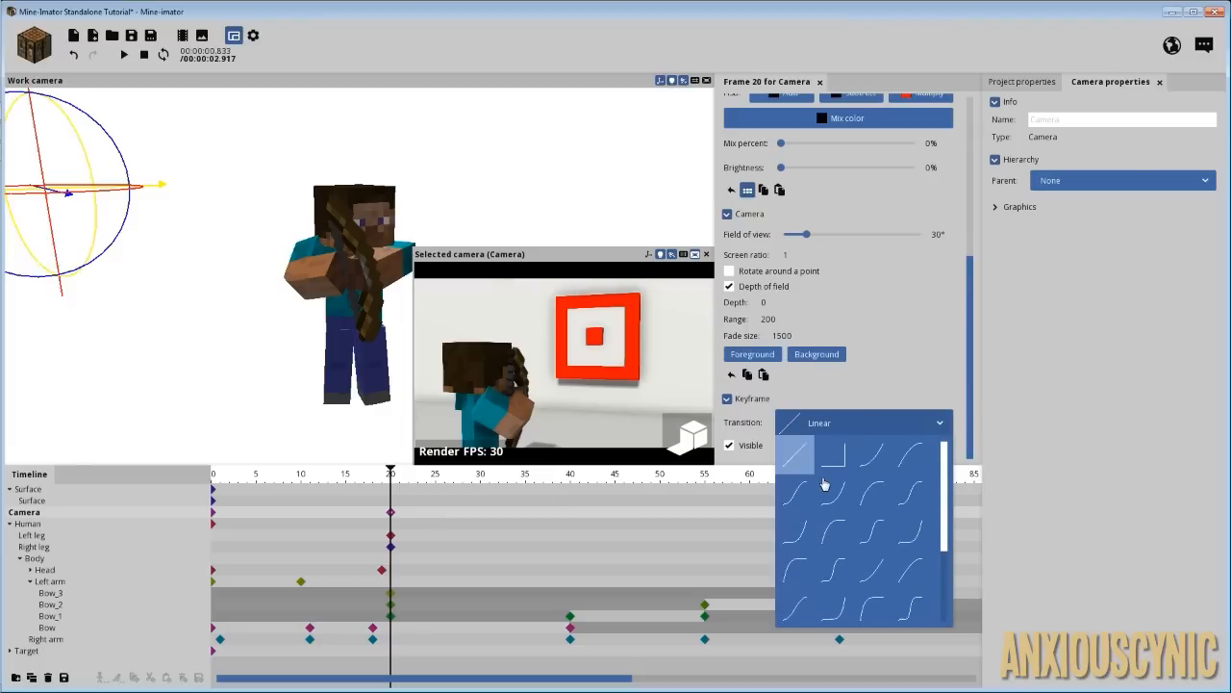
pyautogui.click(794, 453)
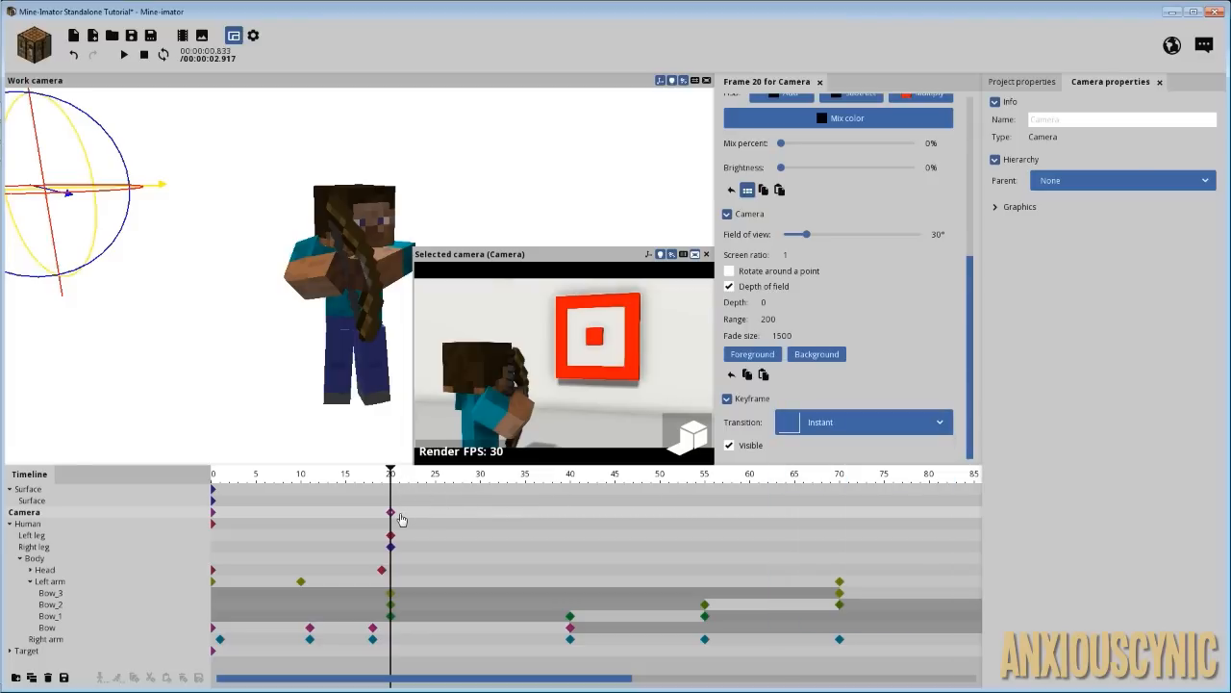
# - Add a camera keyframe at frame 21 and move the camera in front of the character for a close shot of the face
pyautogui.click(402, 519)
pyautogui.moveTo(564, 364); pyautogui.dragTo(544, 375, button='right')
pyautogui.moveTo(612, 343); pyautogui.dragTo(503, 326)
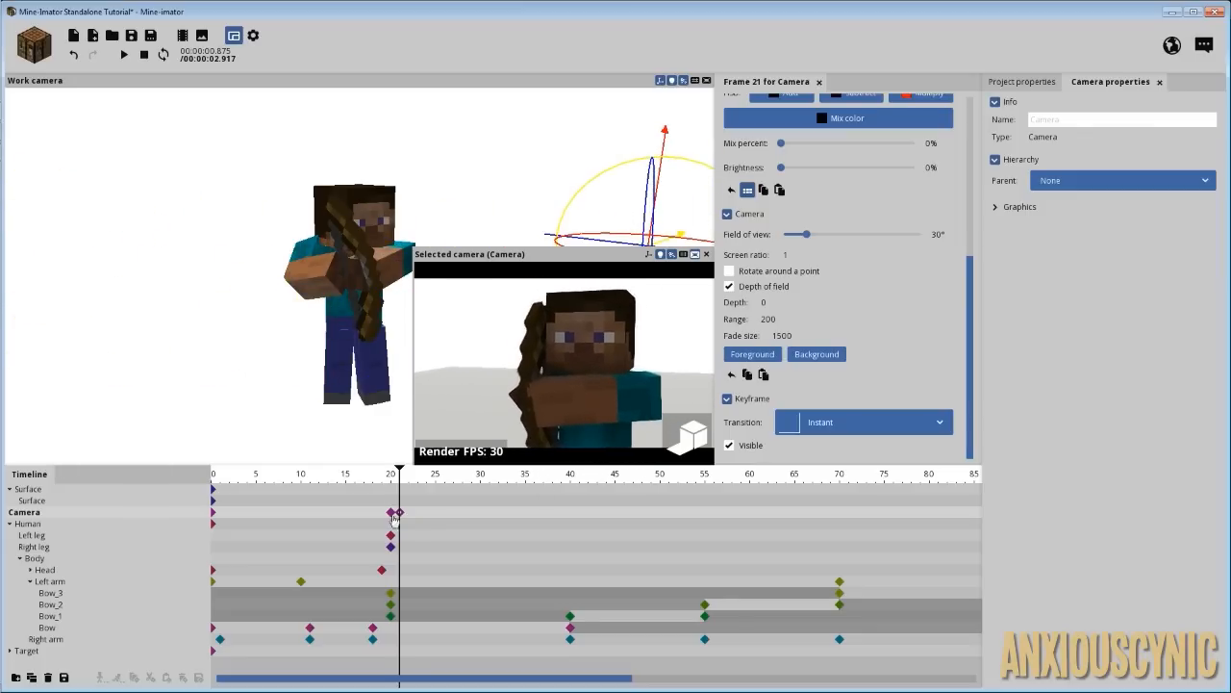
# - Add a camera keyframe at frame 30 and fly the camera to a different viewpoint
pyautogui.moveTo(413, 478); pyautogui.dragTo(453, 478)
pyautogui.doubleClick(481, 513)
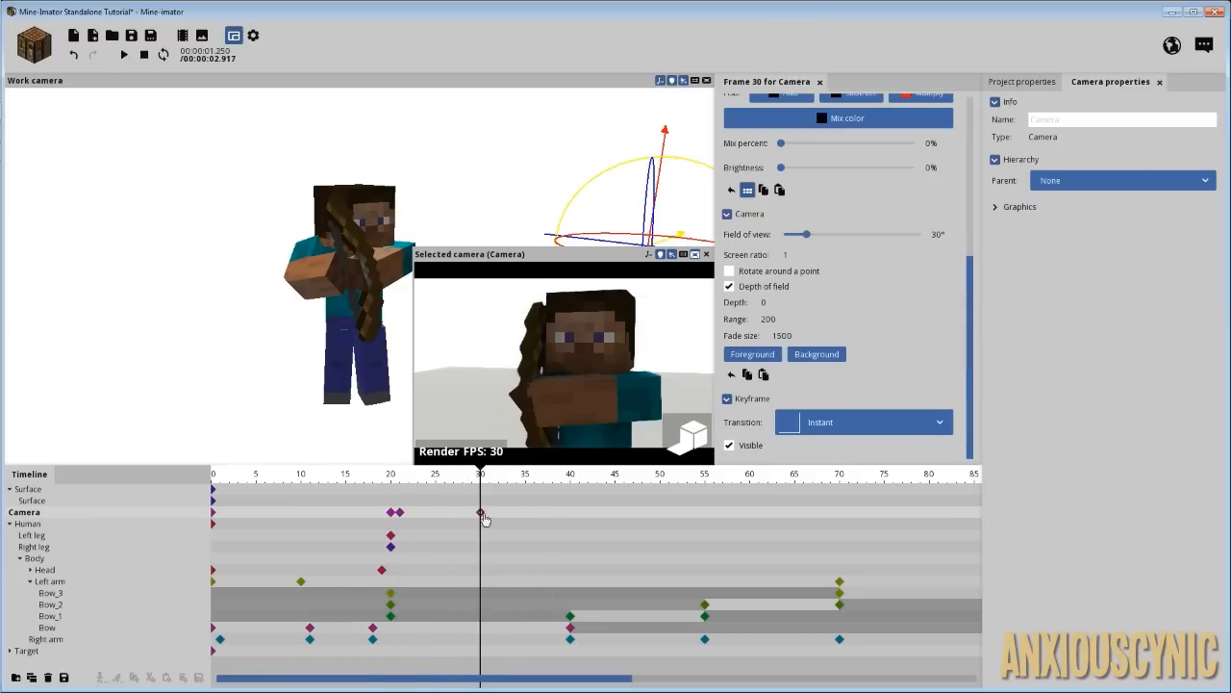
pyautogui.moveTo(564, 364); pyautogui.dragTo(439, 358, button='right')
pyautogui.press('s')
pyautogui.press('s')
pyautogui.press('w')
pyautogui.moveTo(600, 358); pyautogui.dragTo(601, 362, button='right')
# - Add a camera keyframe at frame 40 with a close front view of the character drawing the bow
pyautogui.moveTo(501, 479); pyautogui.dragTo(570, 477)
pyautogui.moveTo(565, 362); pyautogui.dragTo(564, 363, button='right')
pyautogui.press('s')
pyautogui.press('w')
pyautogui.press('a')
pyautogui.press('d')
pyautogui.press('a')
pyautogui.press('d')
pyautogui.press('a')
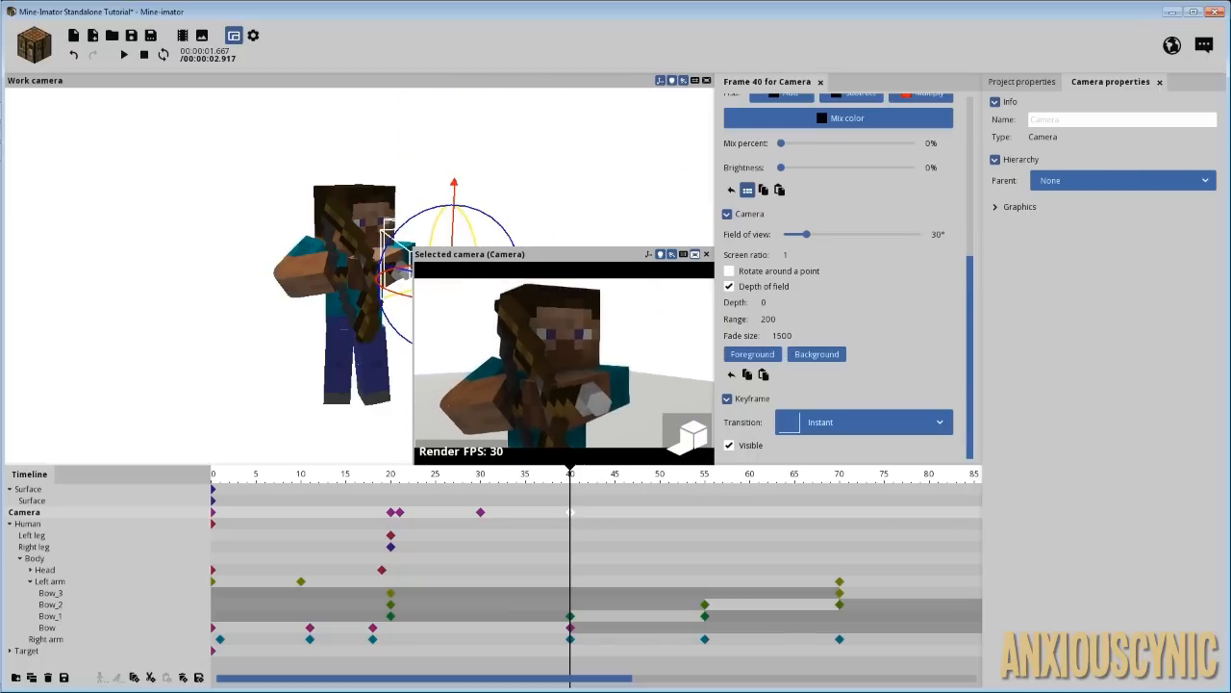
# - Add a camera keyframe at frame 50 and aim the camera at the target in close-up
pyautogui.moveTo(582, 477); pyautogui.dragTo(658, 518)
pyautogui.click(662, 514)
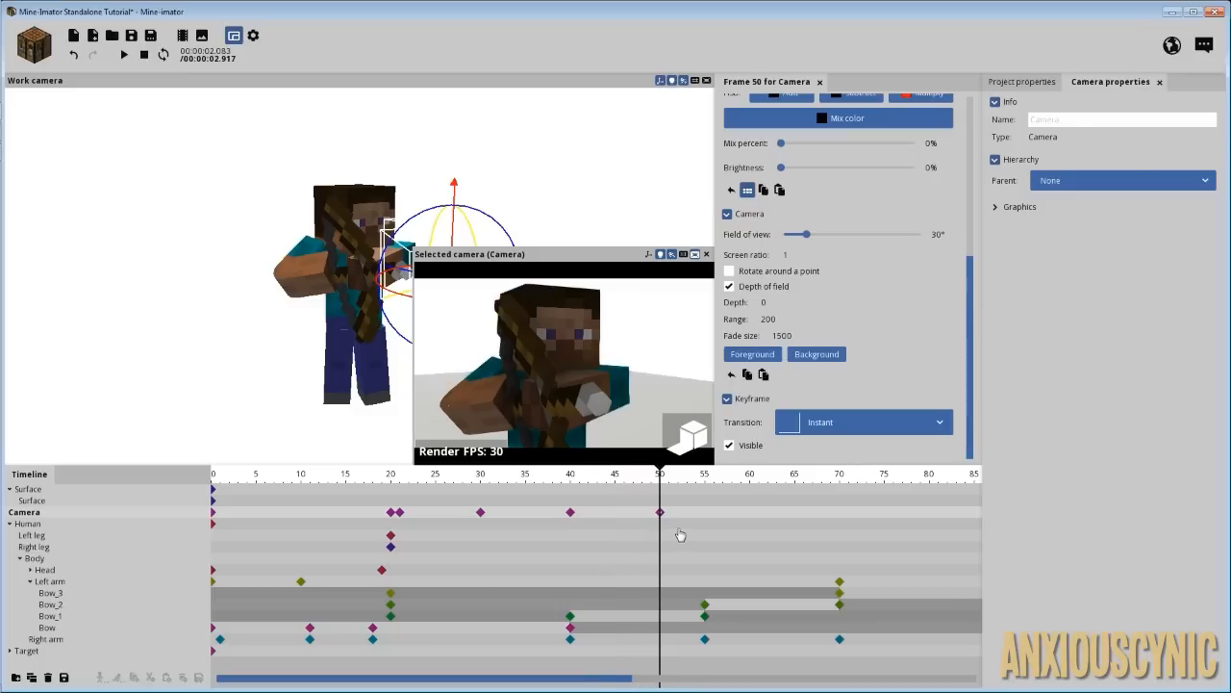
pyautogui.moveTo(589, 373); pyautogui.dragTo(678, 368, button='right')
pyautogui.press('w')
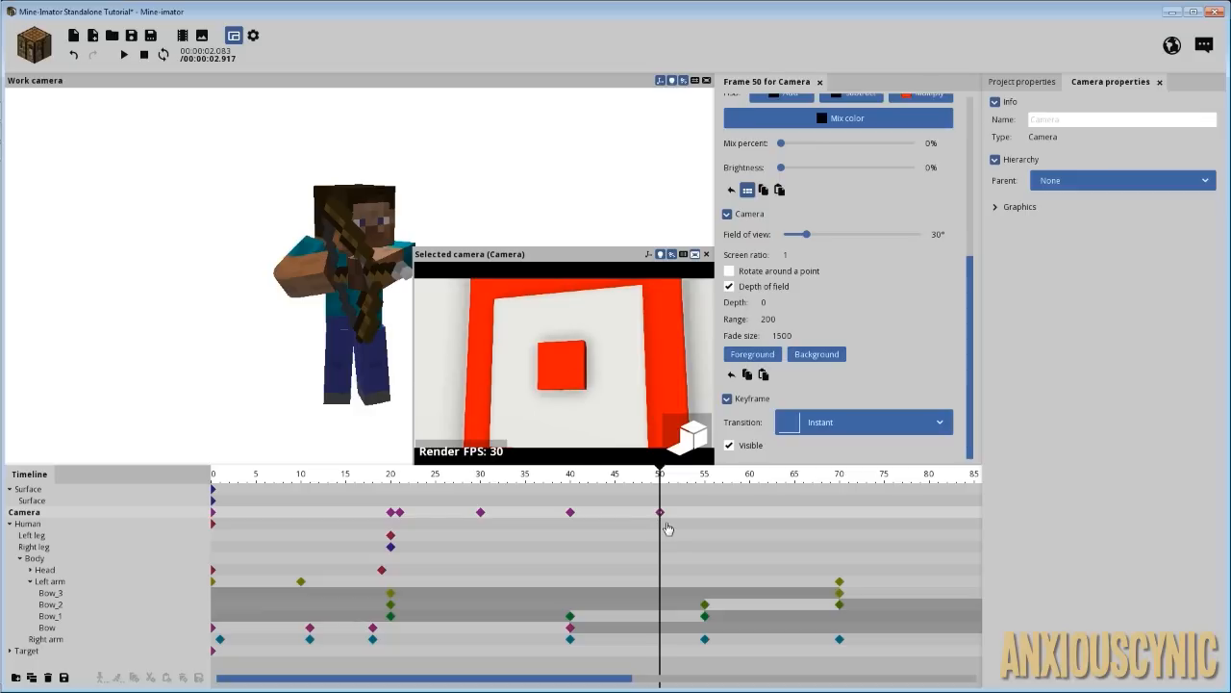
# - Add a camera keyframe at frame 55 and bring the camera back to a front view of the character with the bow
pyautogui.click(710, 520)
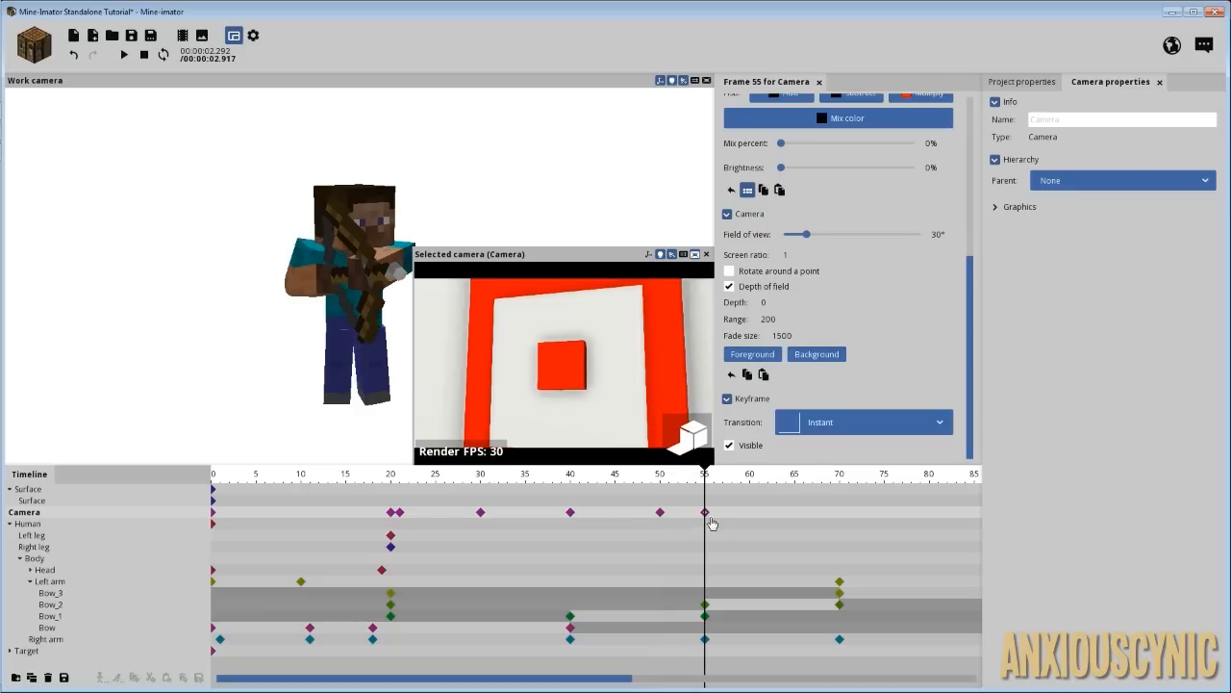
pyautogui.moveTo(540, 400); pyautogui.dragTo(598, 390, button='right')
pyautogui.press('w')
pyautogui.press('a')
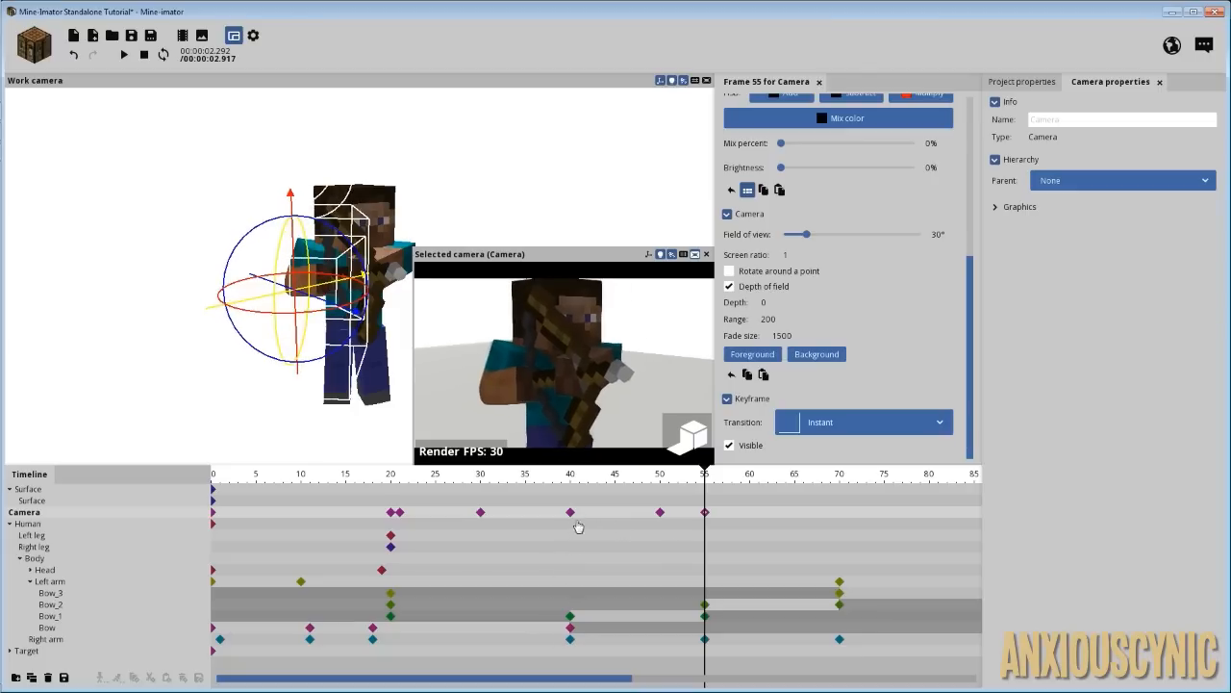
pyautogui.moveTo(569, 360)
pyautogui.mouseDown()
pyautogui.moveTo(486, 360)
pyautogui.moveTo(457, 374)
pyautogui.moveTo(606, 368)
pyautogui.moveTo(549, 363)
pyautogui.mouseUp()
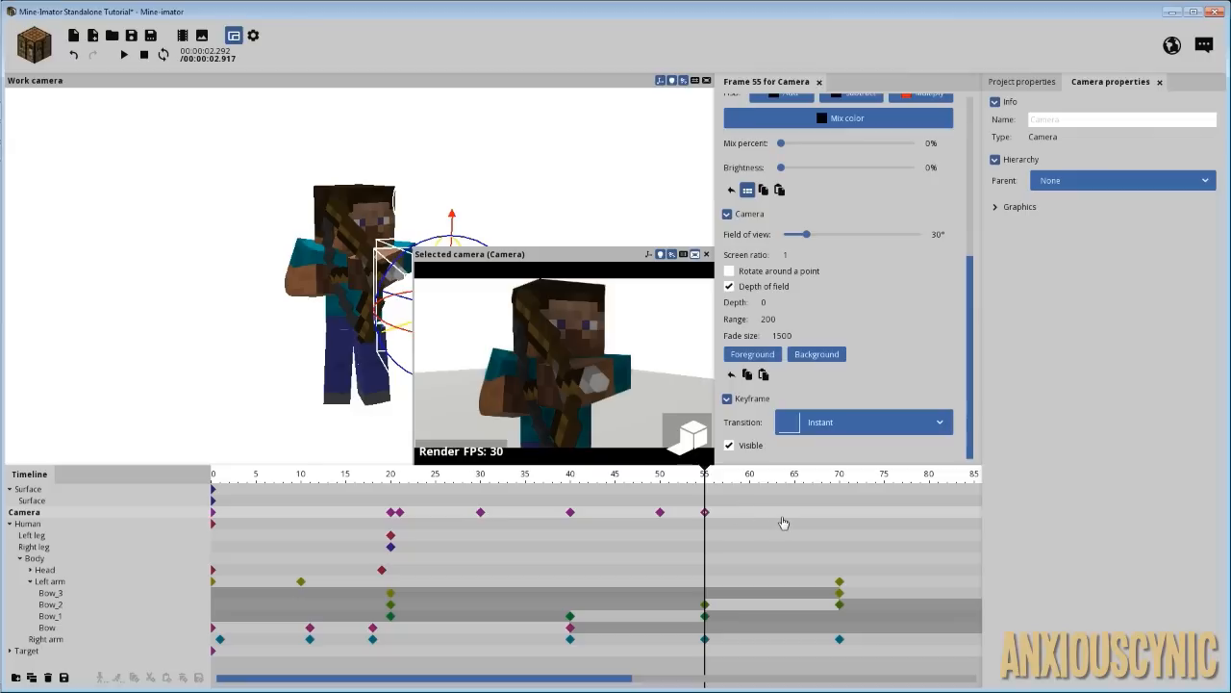
# - Add a camera keyframe at frame 63 with a tighter close-up of the target's red centre
pyautogui.moveTo(785, 517); pyautogui.dragTo(777, 517)
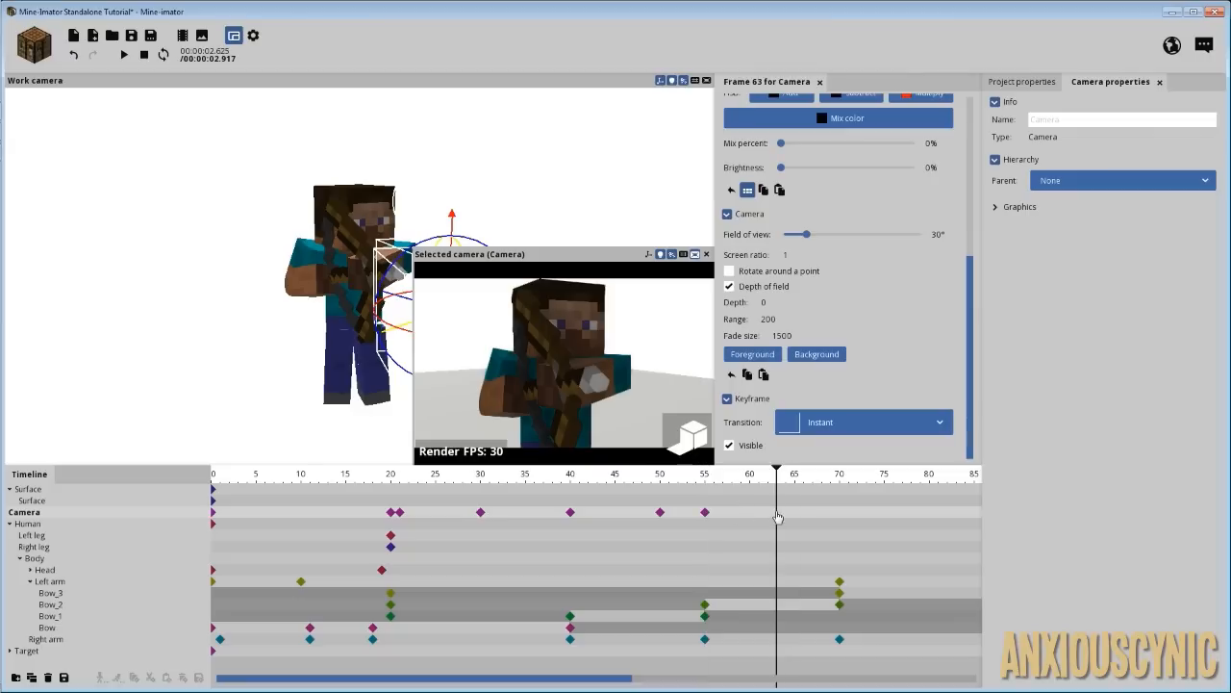
pyautogui.moveTo(556, 378); pyautogui.dragTo(555, 377, button='right')
pyautogui.press('w')
pyautogui.press('s')
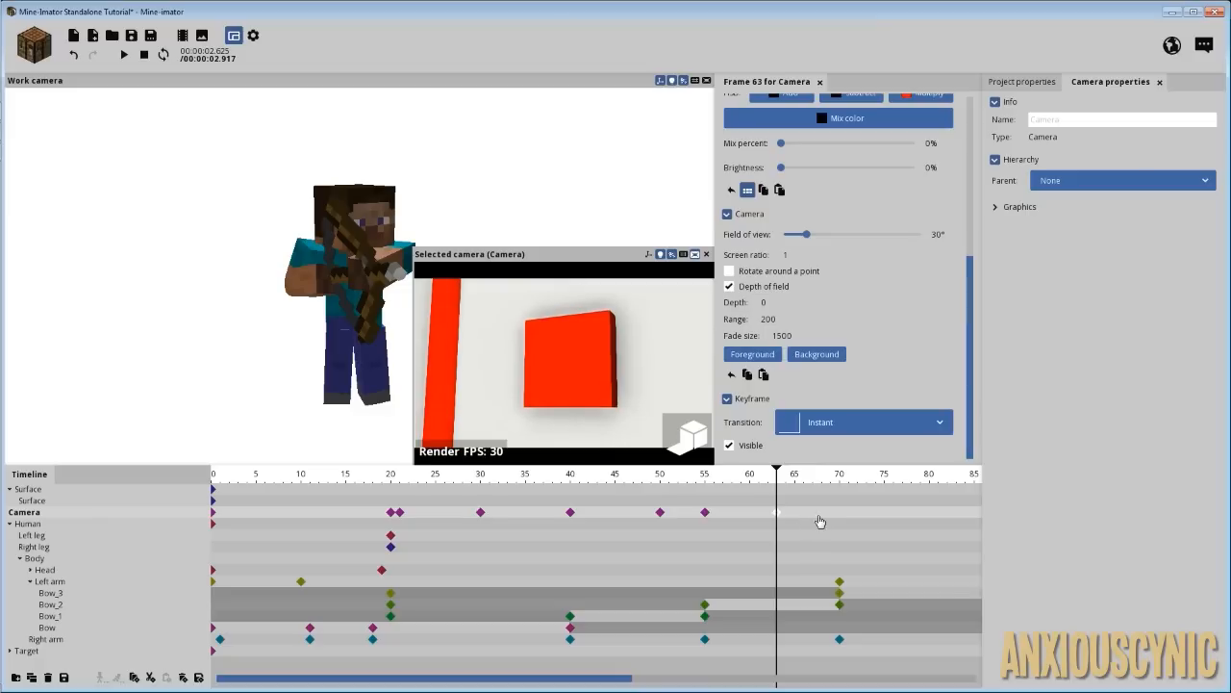
# - Add a camera keyframe at frame 70 showing the character from the front with the bow fully drawn
pyautogui.click(839, 515)
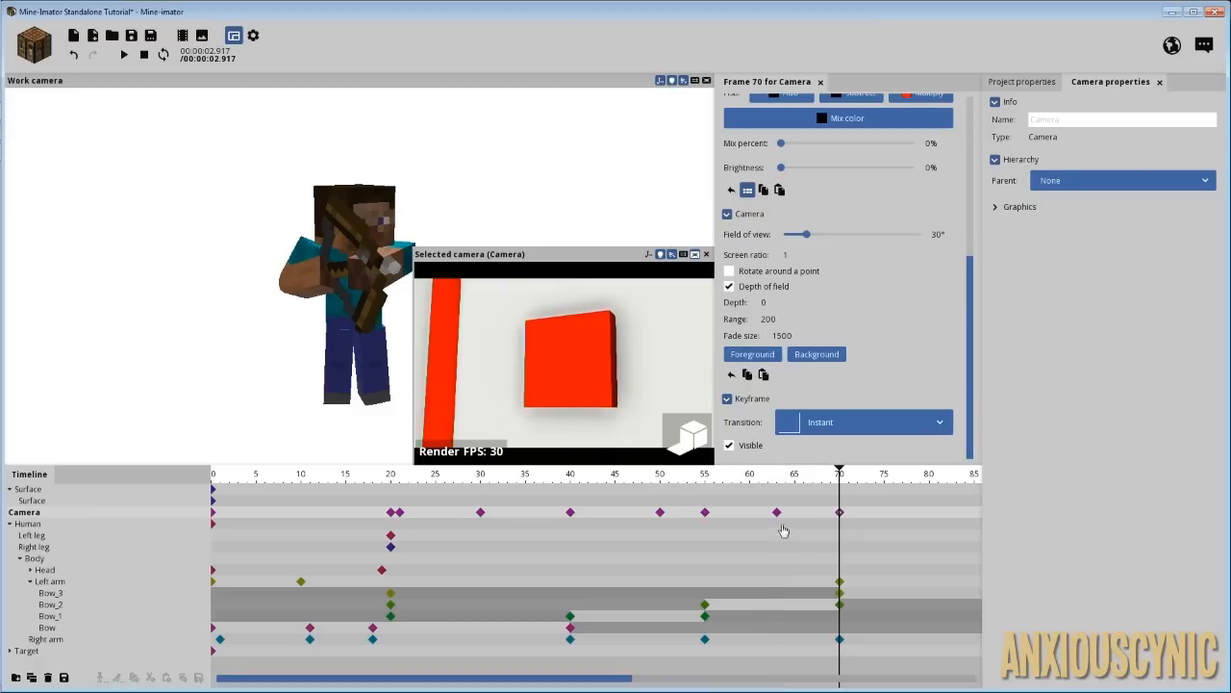
pyautogui.moveTo(610, 410); pyautogui.dragTo(610, 410, button='right')
pyautogui.press('w')
pyautogui.press('d')
# - Enlarge the camera view, play the animation from frame 0, and save the project
pyautogui.moveTo(568, 471); pyautogui.dragTo(199, 458)
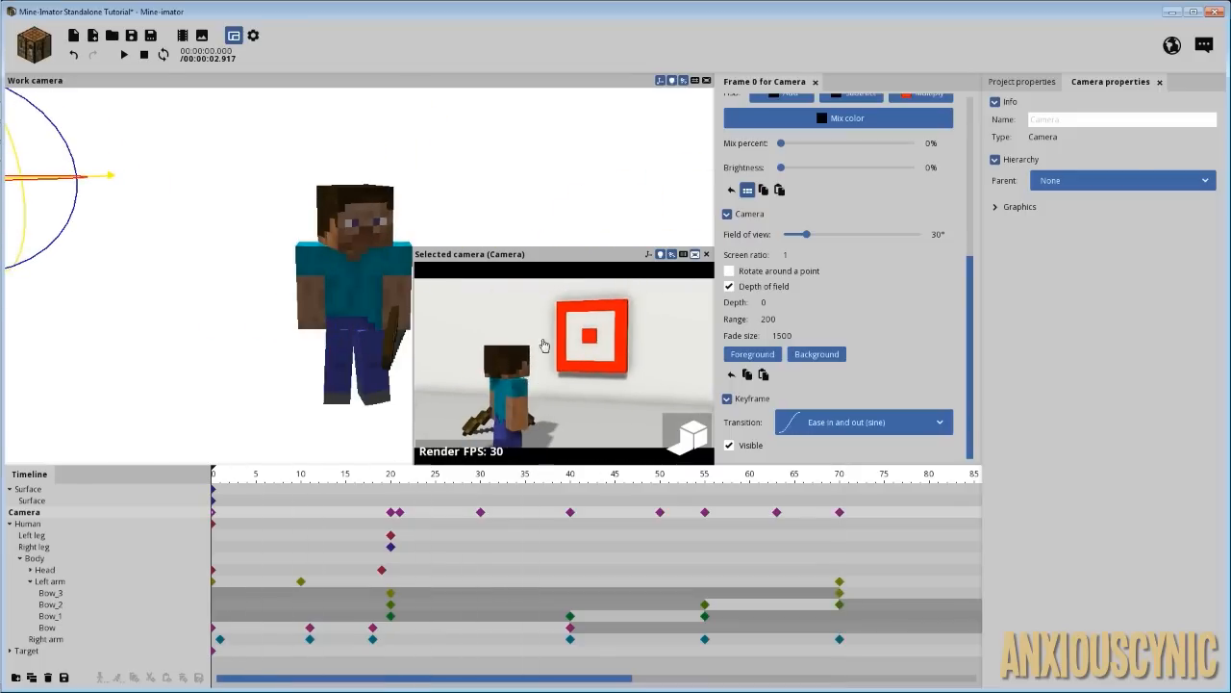
pyautogui.moveTo(387, 228); pyautogui.dragTo(202, 115)
pyautogui.press('space')
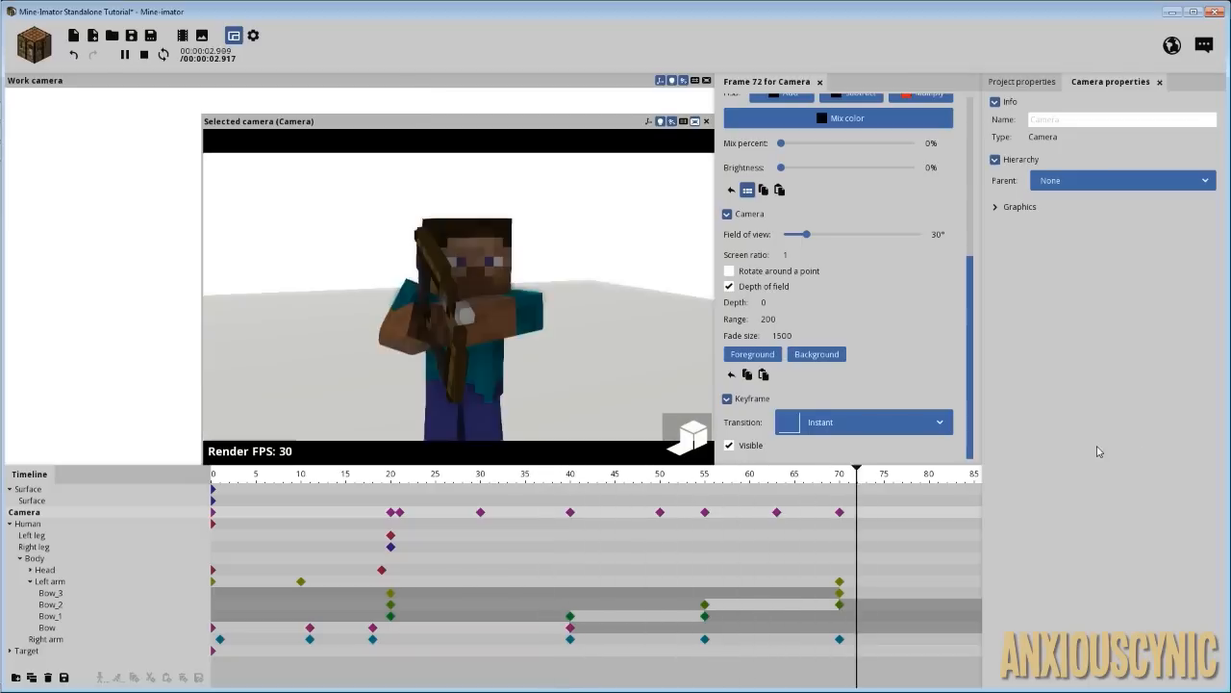
pyautogui.click(149, 39)
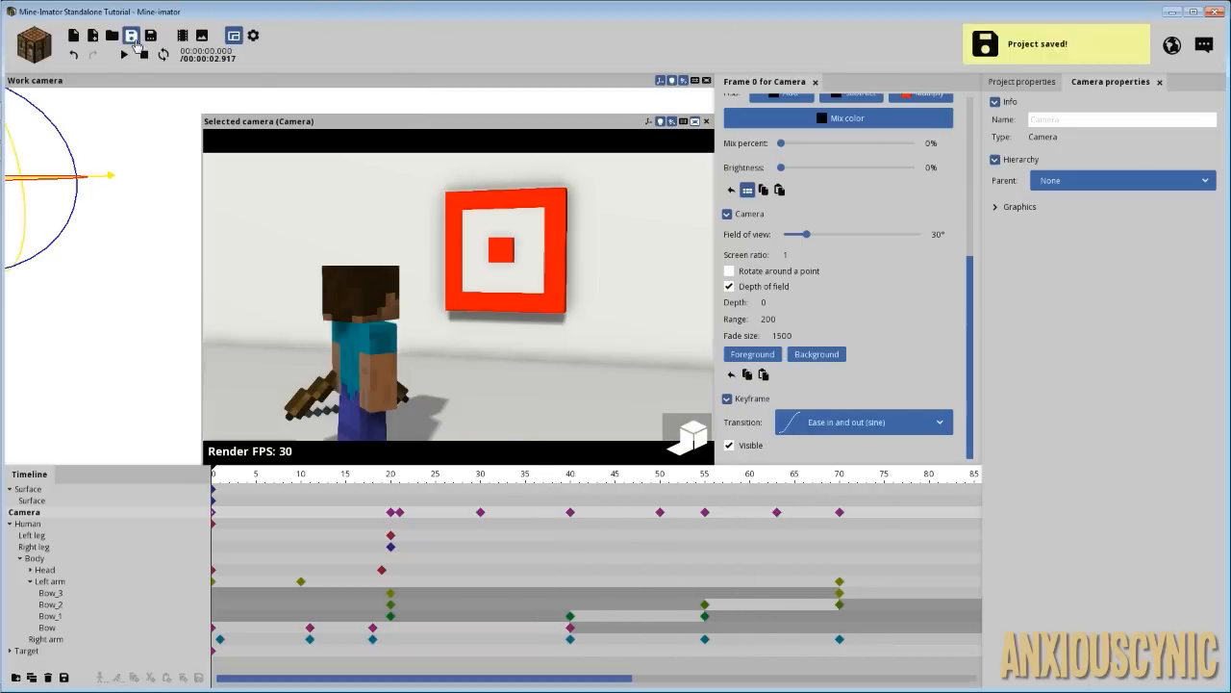
# - Set the project tempo to 5 and return the timeline to frame 0
pyautogui.click(1028, 82)
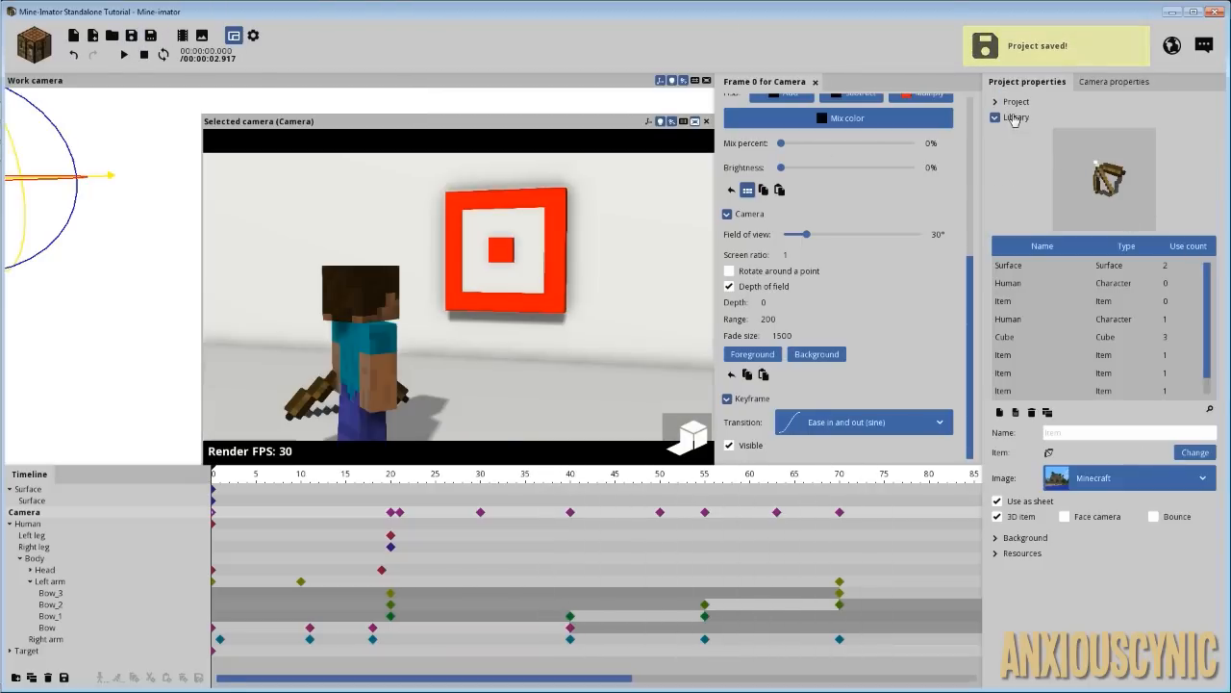
pyautogui.click(1010, 117)
pyautogui.click(1010, 102)
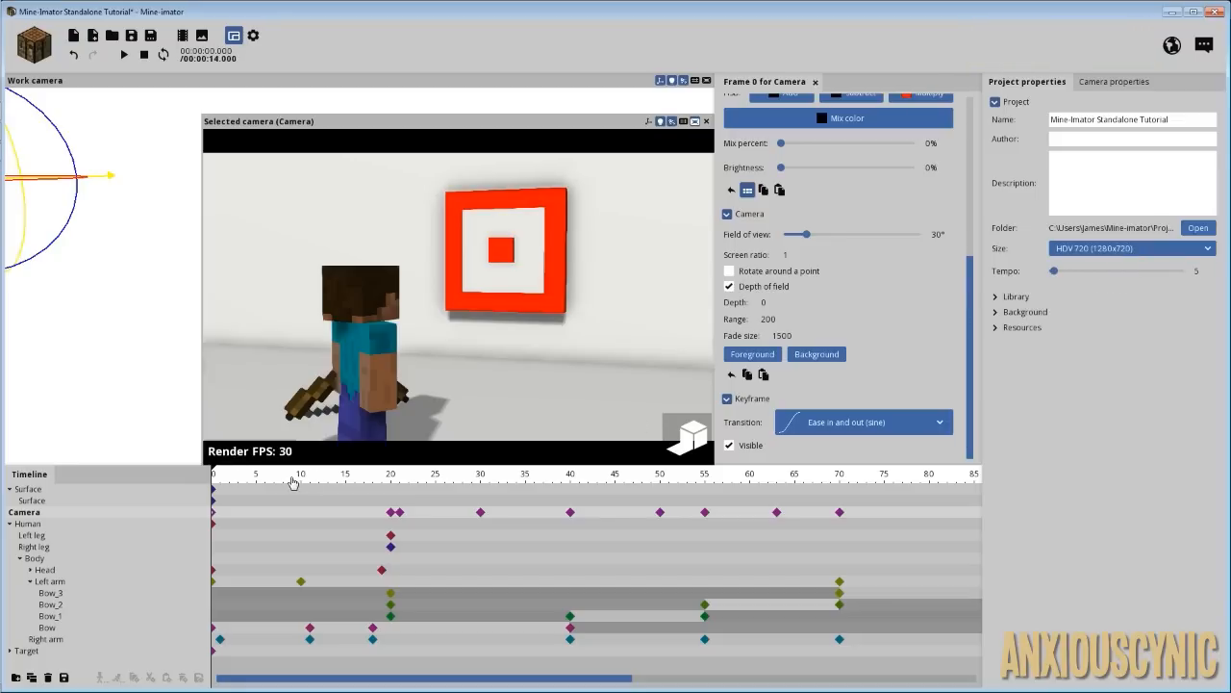
pyautogui.moveTo(294, 482); pyautogui.dragTo(196, 481)
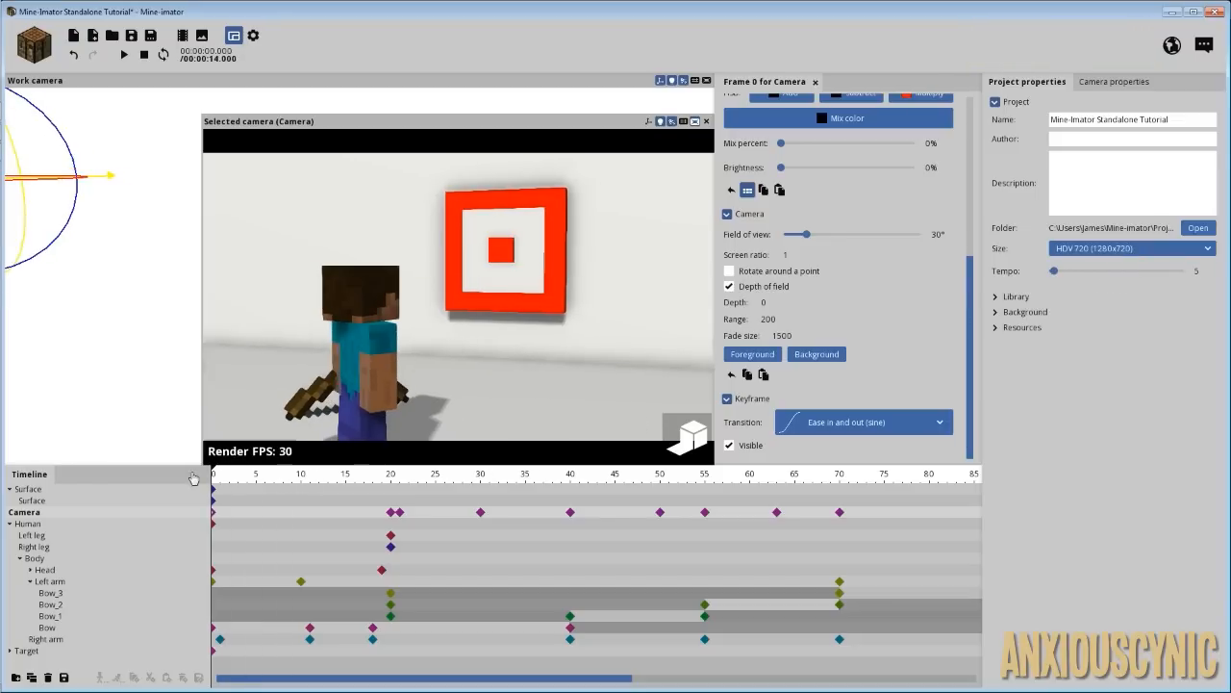
# - Play the animation from frame 0 at tempo 9 and save the project
pyautogui.press('space')
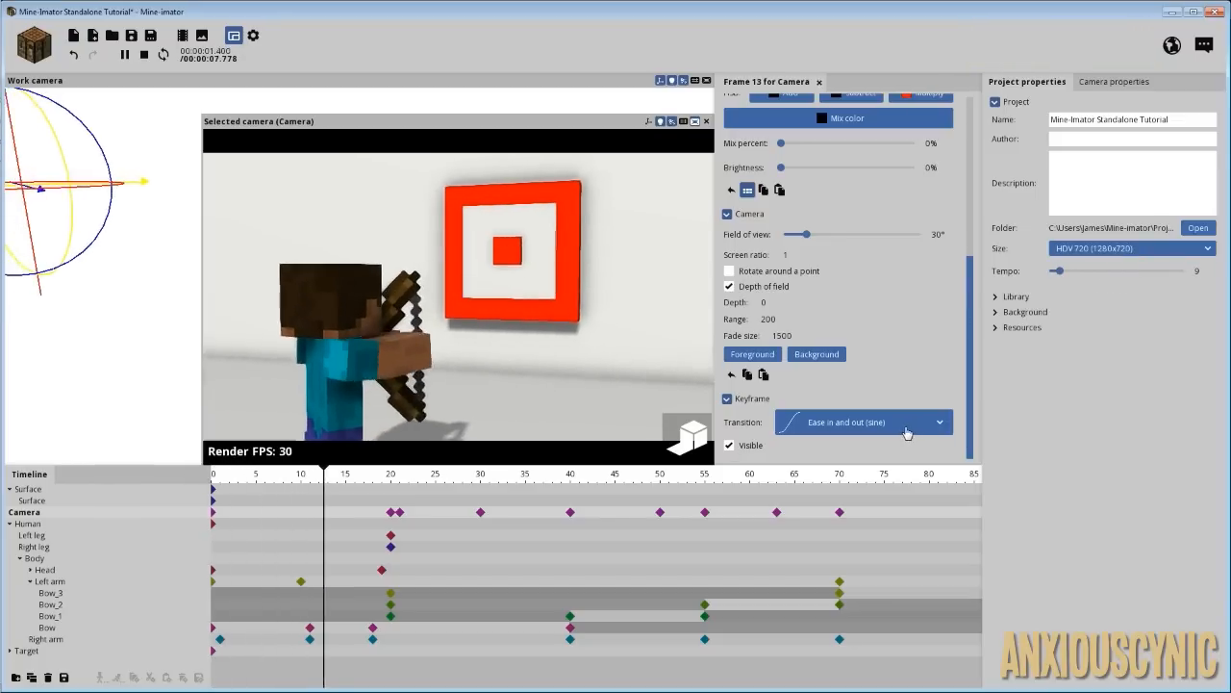
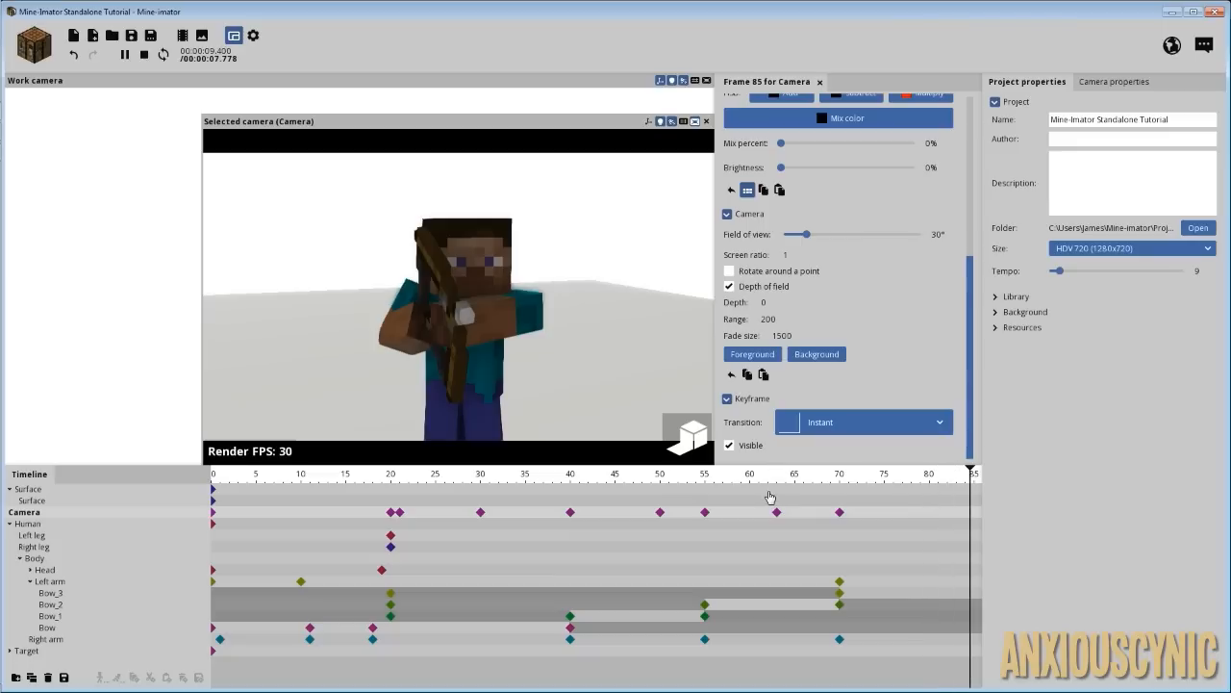
pyautogui.click(132, 37)
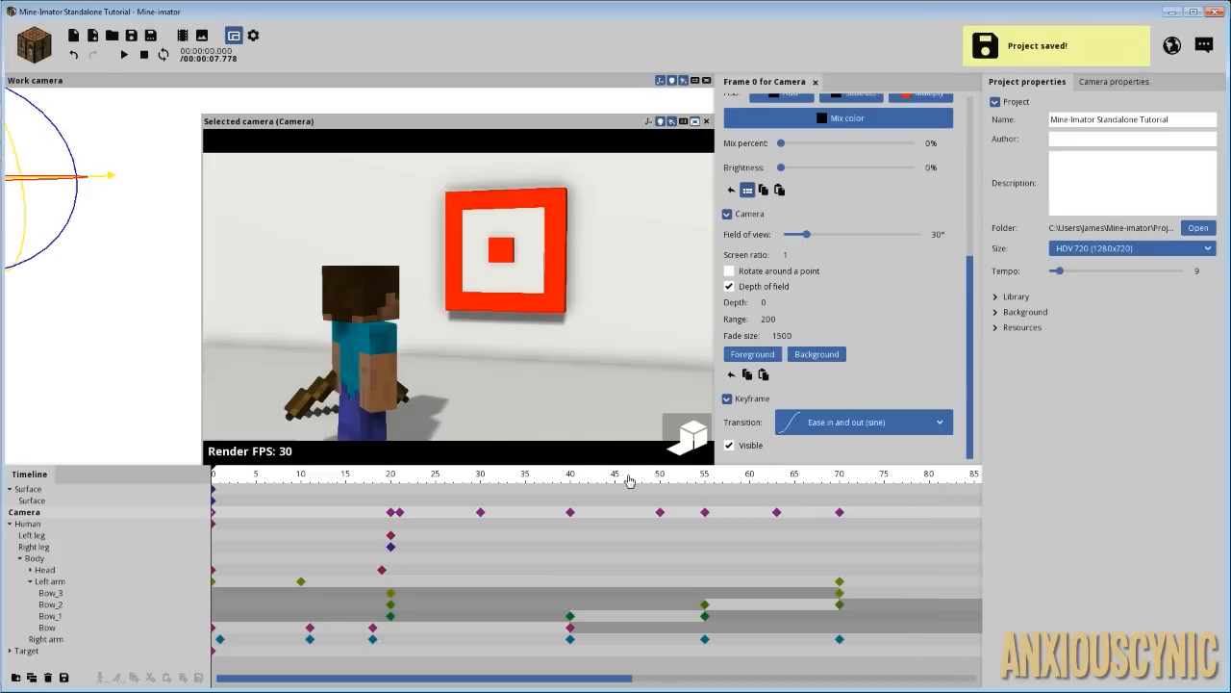
# - Scrub the timeline between frames 52 and 64 to review the cuts between the target and the character
pyautogui.moveTo(626, 478); pyautogui.dragTo(775, 480)
pyautogui.scroll(-5, 774, 479)
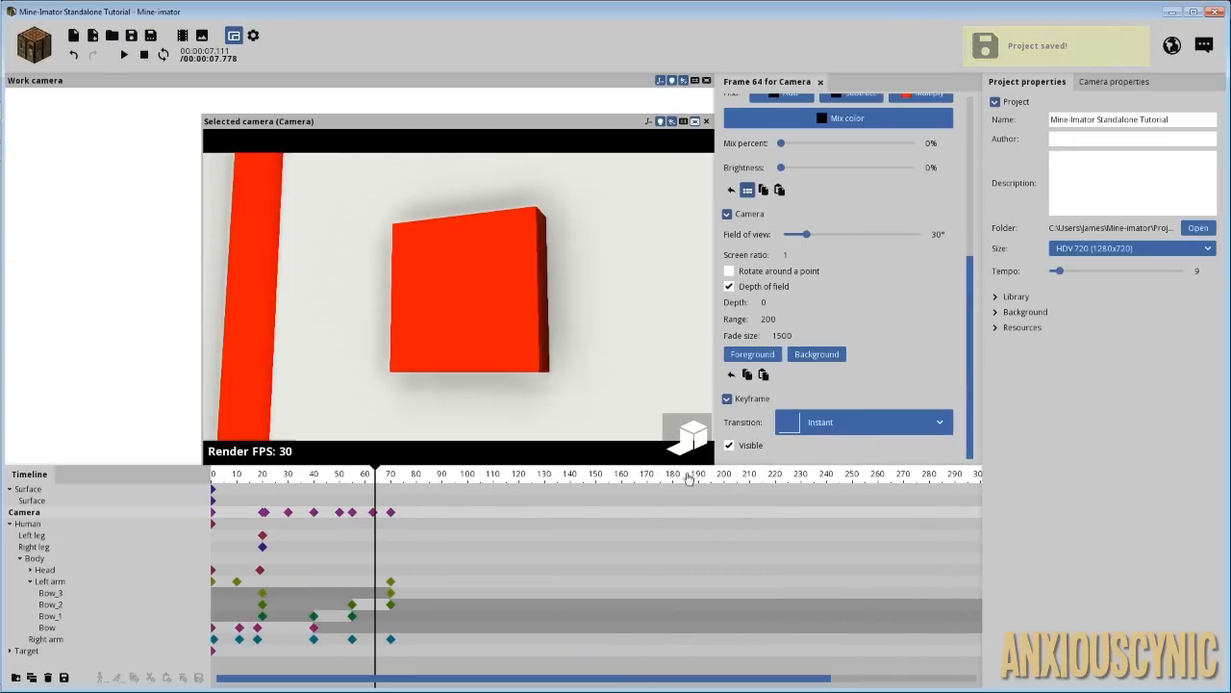
pyautogui.scroll(5, 384, 502)
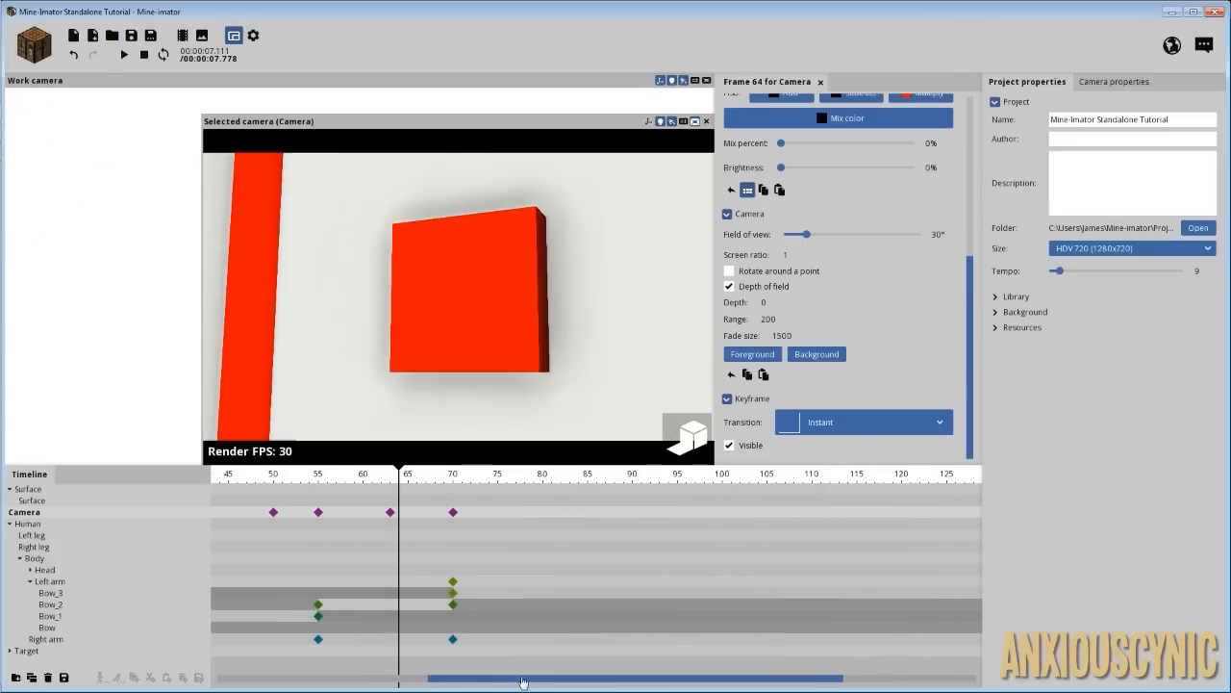
pyautogui.moveTo(522, 683); pyautogui.dragTo(429, 679)
pyautogui.moveTo(520, 475); pyautogui.dragTo(465, 488)
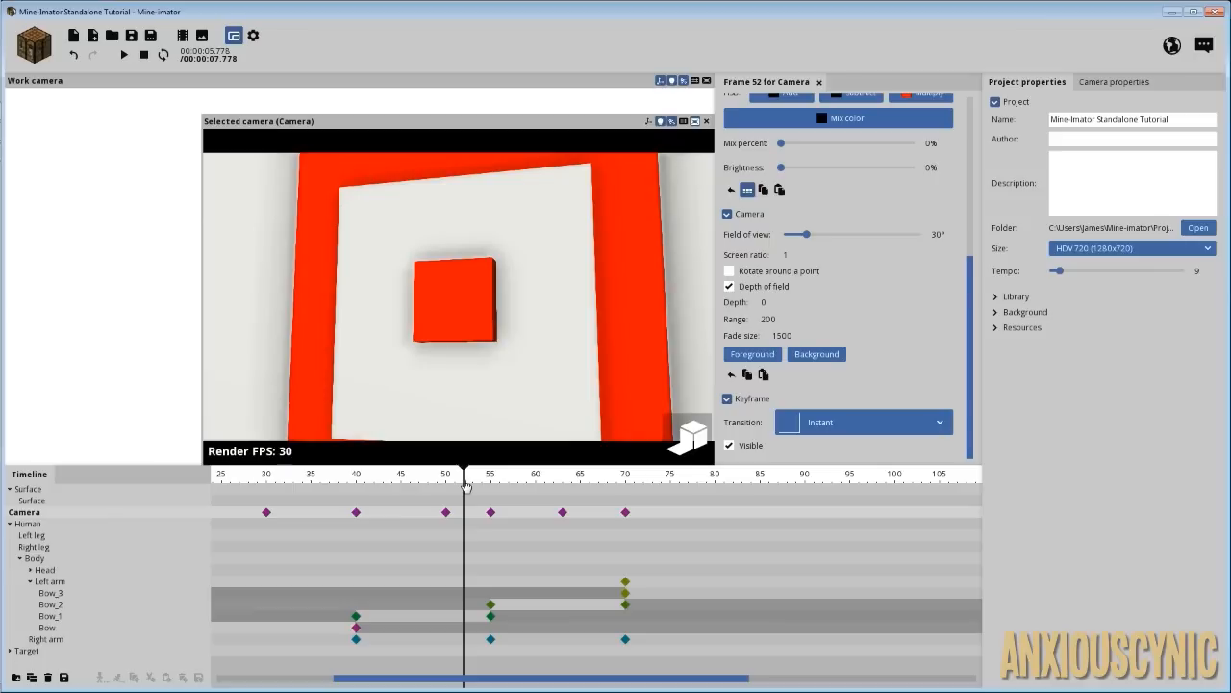
pyautogui.moveTo(465, 486); pyautogui.dragTo(500, 480)
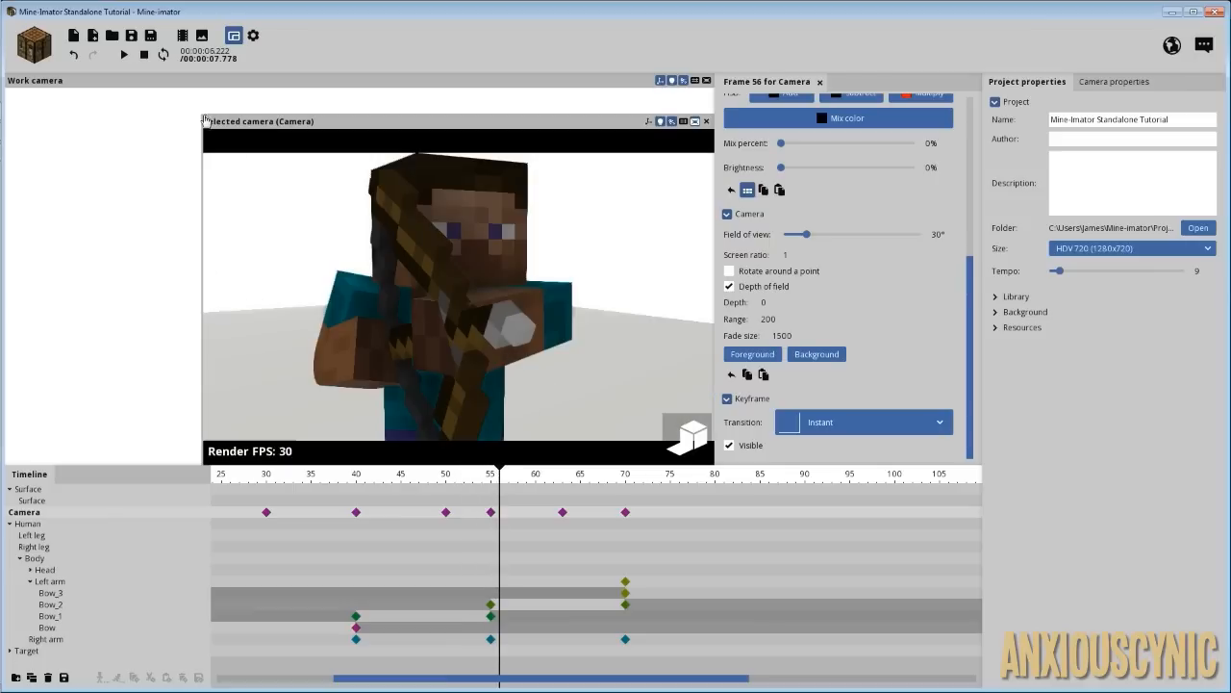
# - Shrink the camera preview to expose the character in the work view and move the timeline to frame 72
pyautogui.moveTo(203, 114); pyautogui.dragTo(441, 227)
pyautogui.moveTo(266, 287); pyautogui.dragTo(327, 289, button='right')
pyautogui.moveTo(223, 203)
pyautogui.mouseDown(button='right')
pyautogui.moveTo(209, 204)
pyautogui.moveTo(229, 184)
pyautogui.mouseUp(button='right')
pyautogui.moveTo(500, 478); pyautogui.dragTo(619, 480)
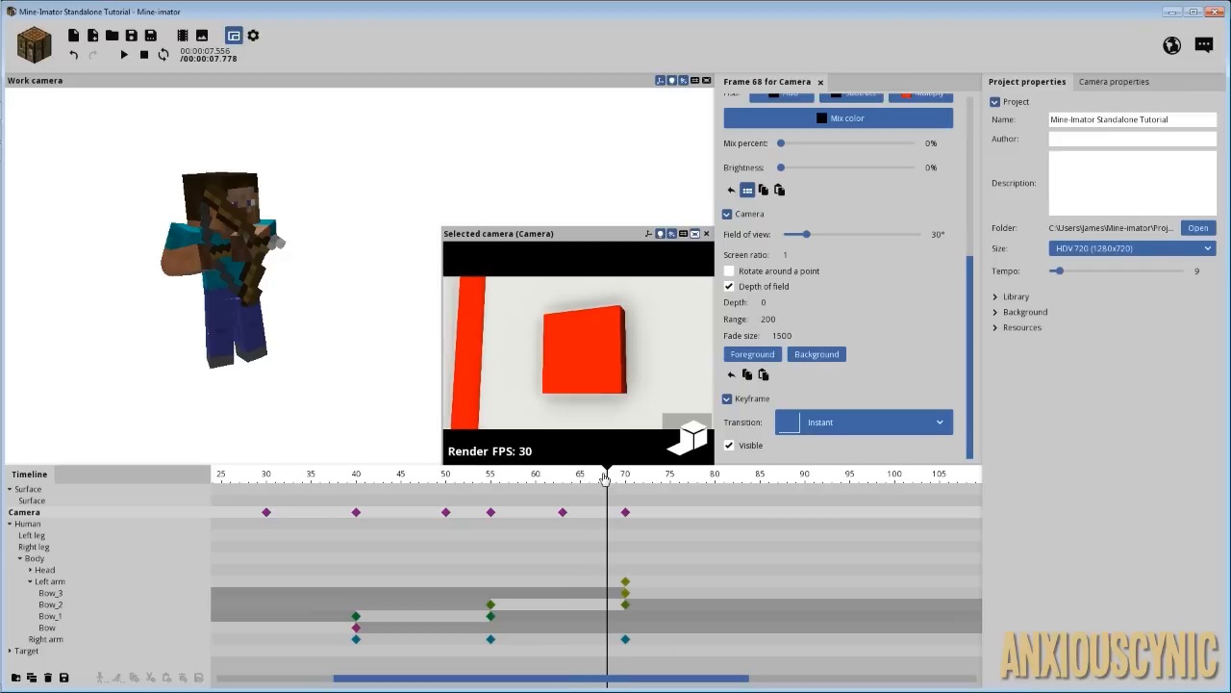
pyautogui.moveTo(604, 478)
pyautogui.mouseDown()
pyautogui.moveTo(572, 480)
pyautogui.moveTo(589, 486)
pyautogui.mouseUp()
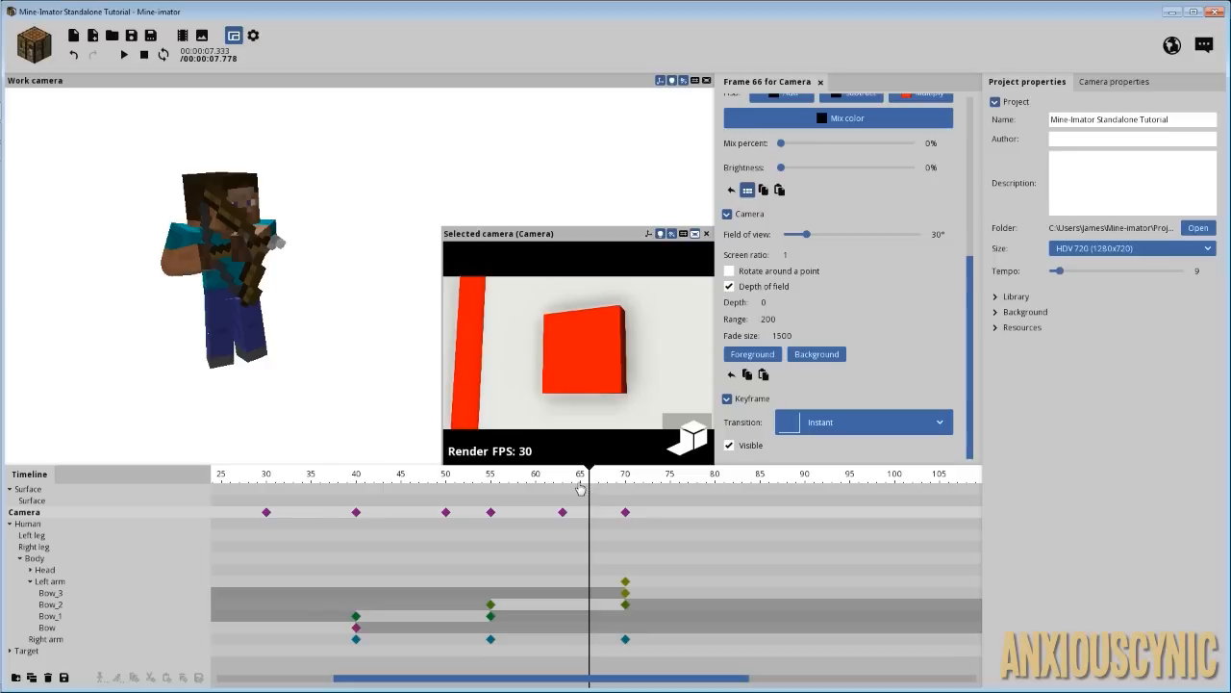
pyautogui.moveTo(580, 490); pyautogui.dragTo(643, 483)
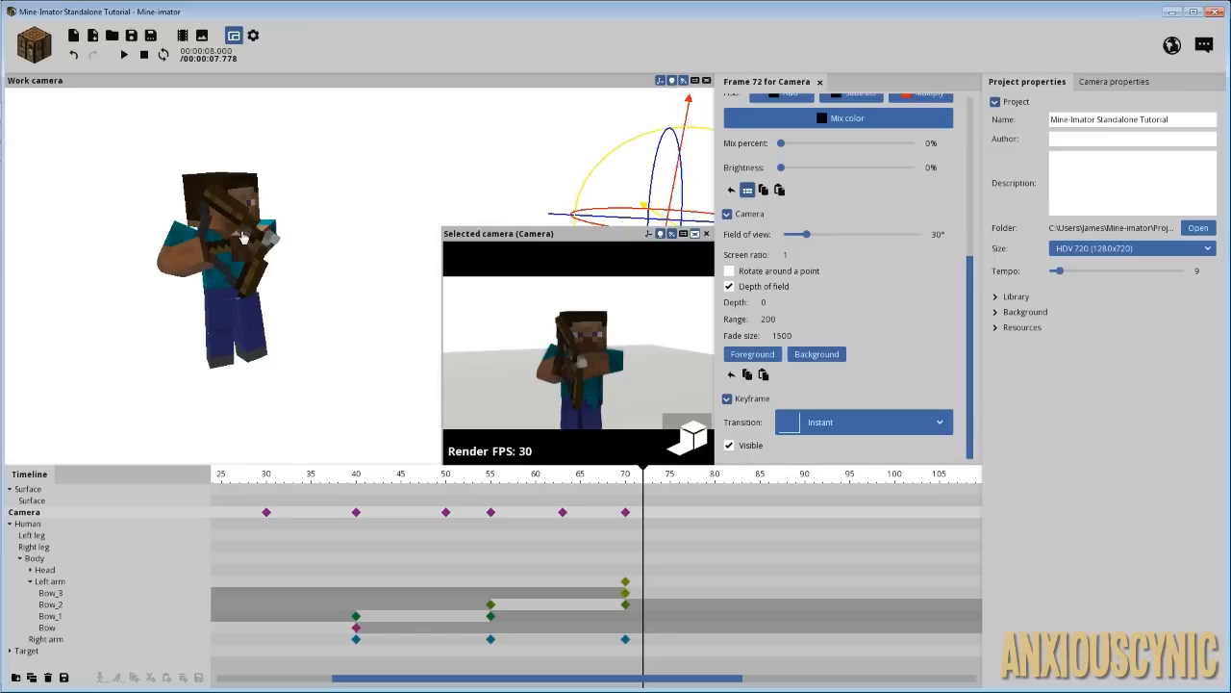
pyautogui.moveTo(450, 223); pyautogui.dragTo(468, 288)
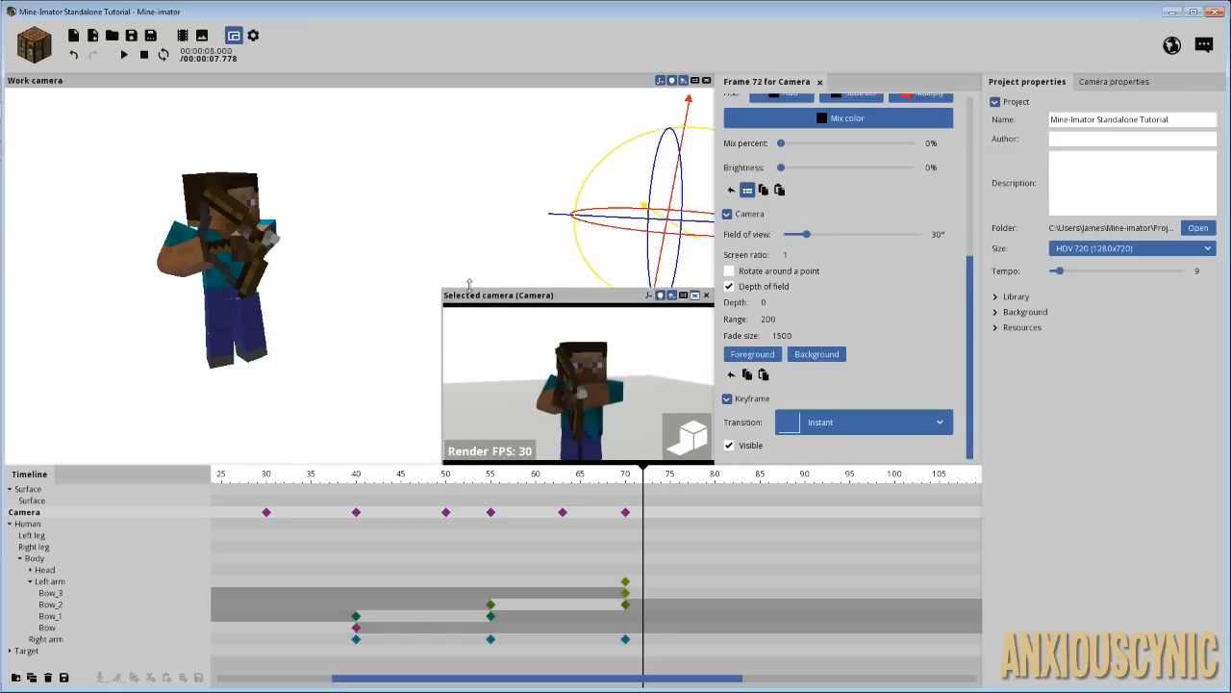
pyautogui.moveTo(289, 212); pyautogui.dragTo(285, 183, button='right')
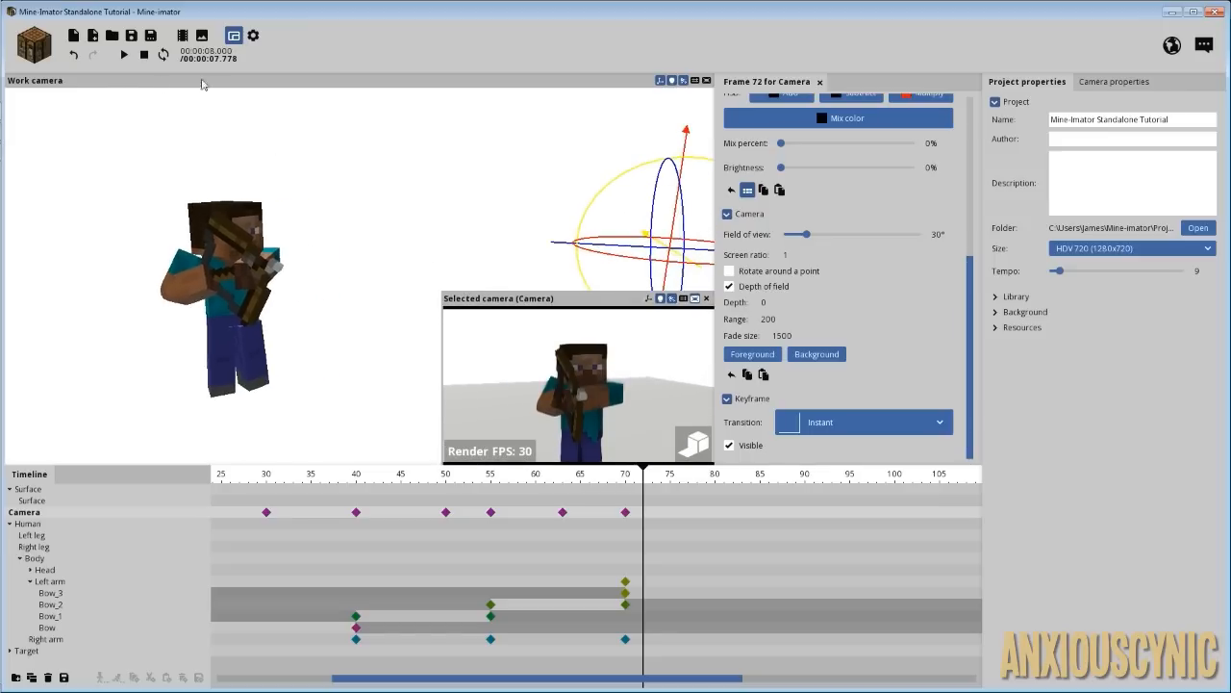
# - Create a 3D arrow item from the Minecraft item images
pyautogui.click(24, 45)
pyautogui.click(136, 99)
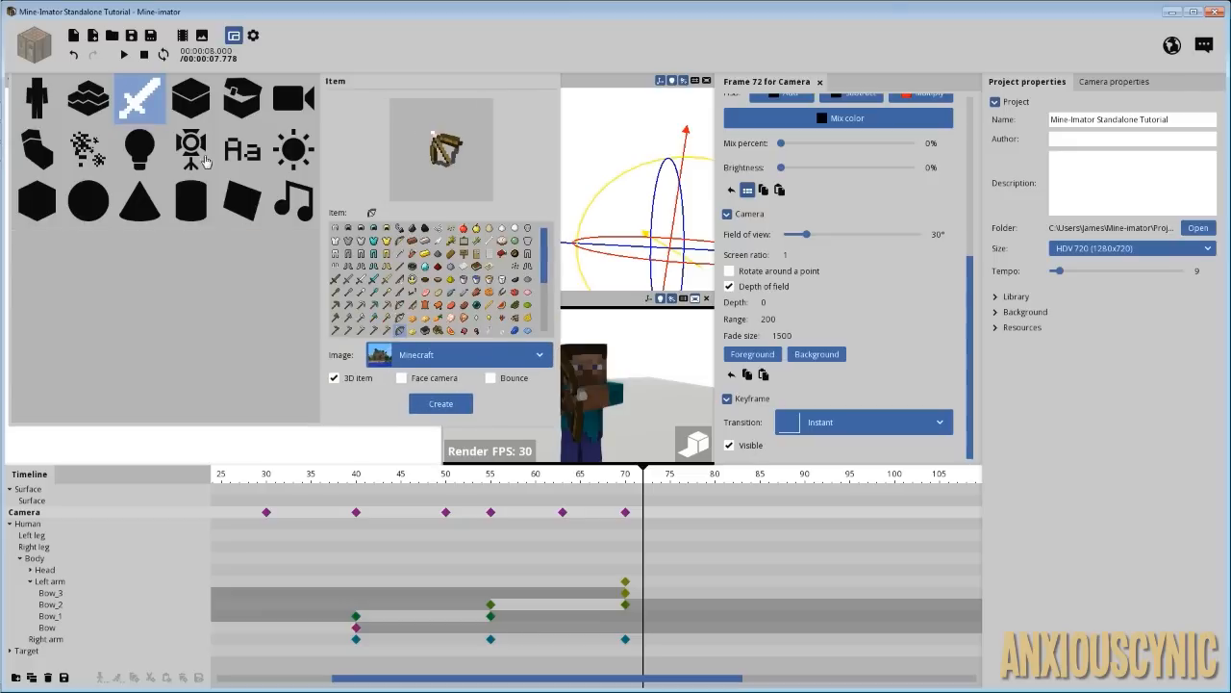
pyautogui.click(403, 258)
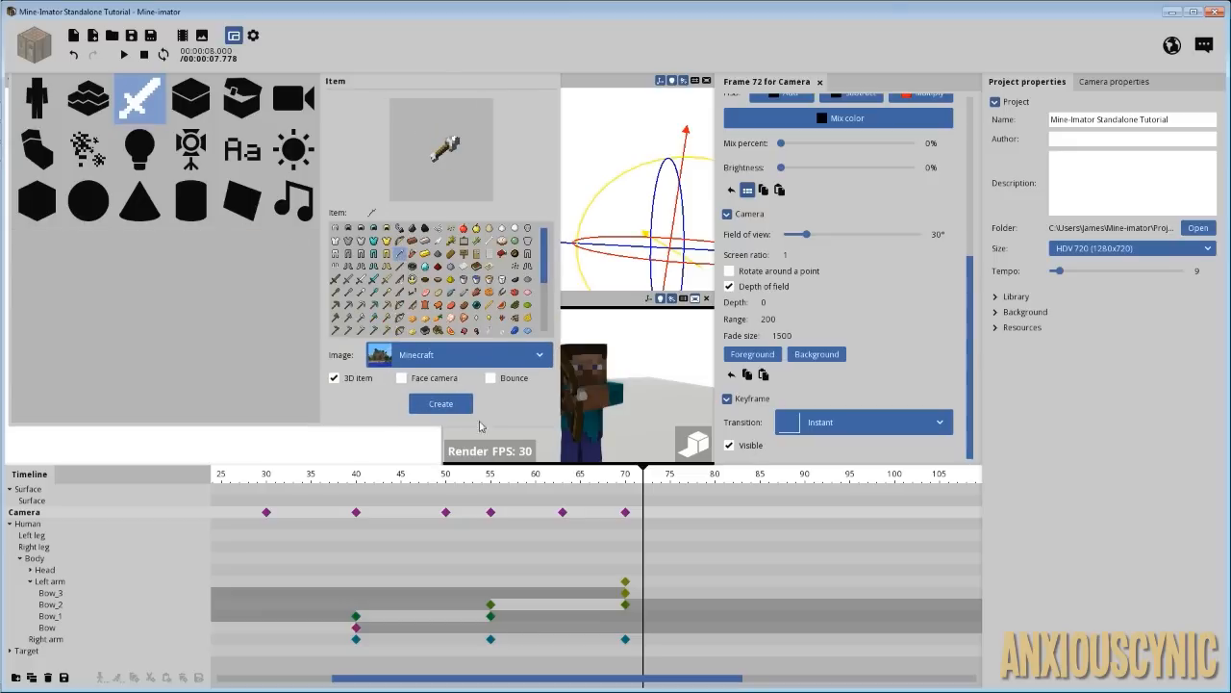
pyautogui.click(440, 403)
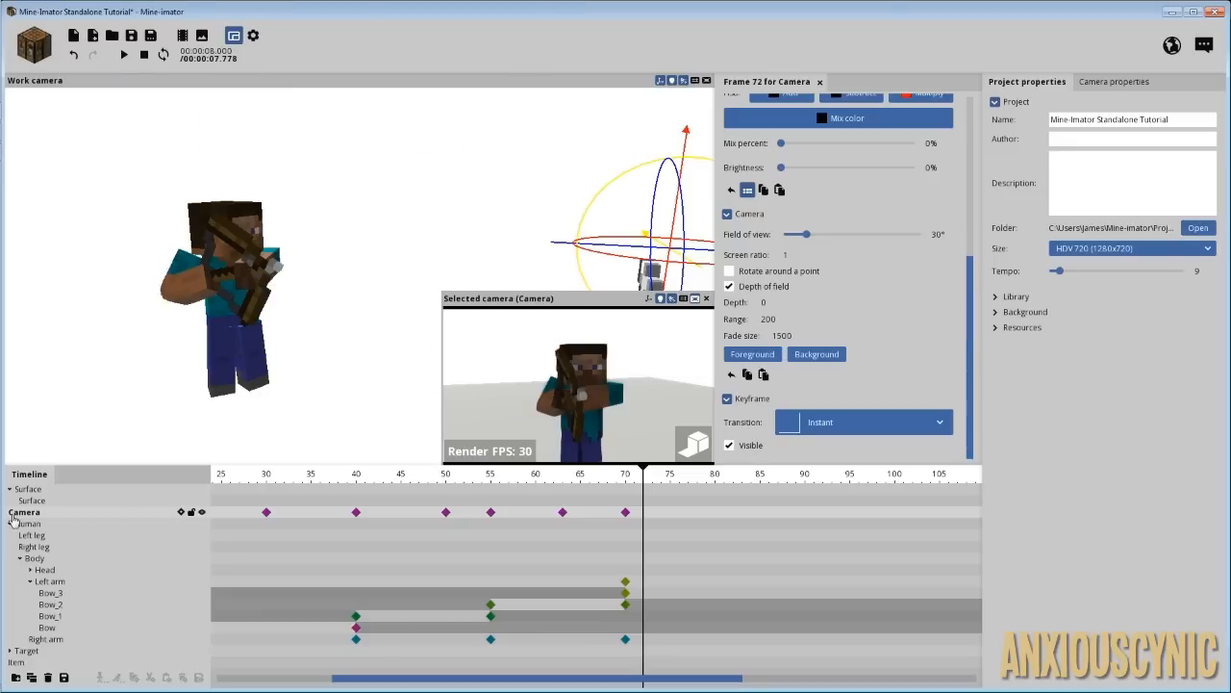
# - Collapse the left arm's bows in the timeline and rename the new item as Arrow
pyautogui.click(30, 581)
pyautogui.click(17, 616)
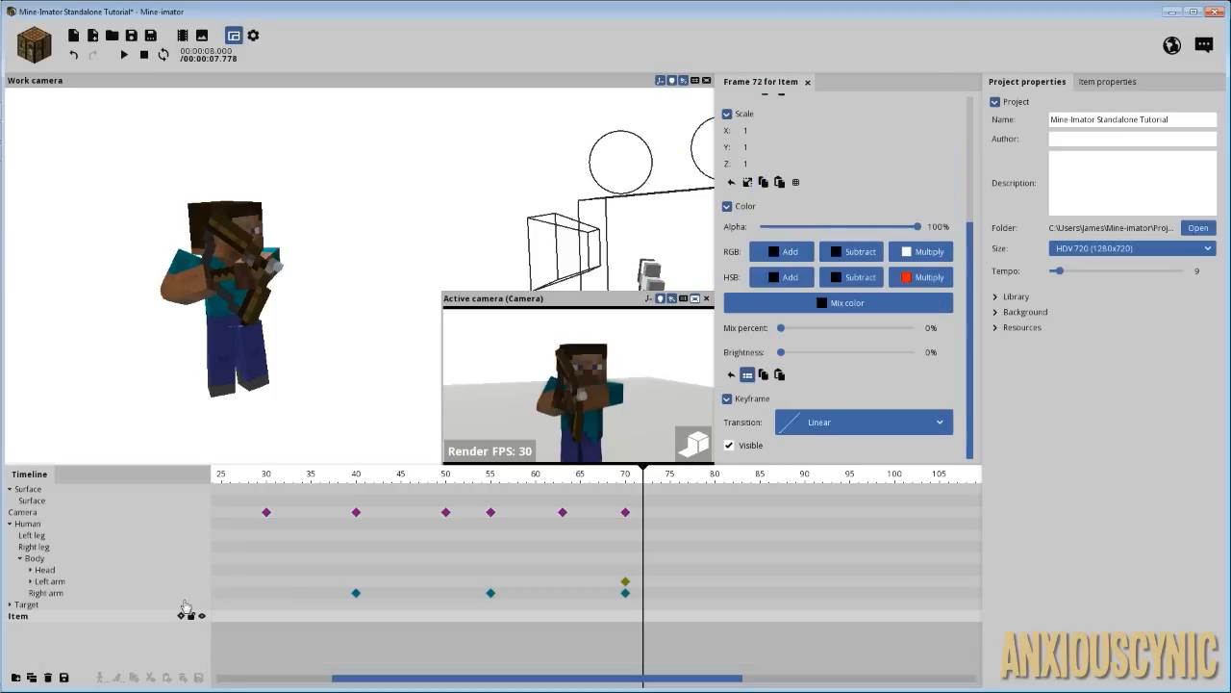
pyautogui.click(1112, 82)
pyautogui.click(1074, 117)
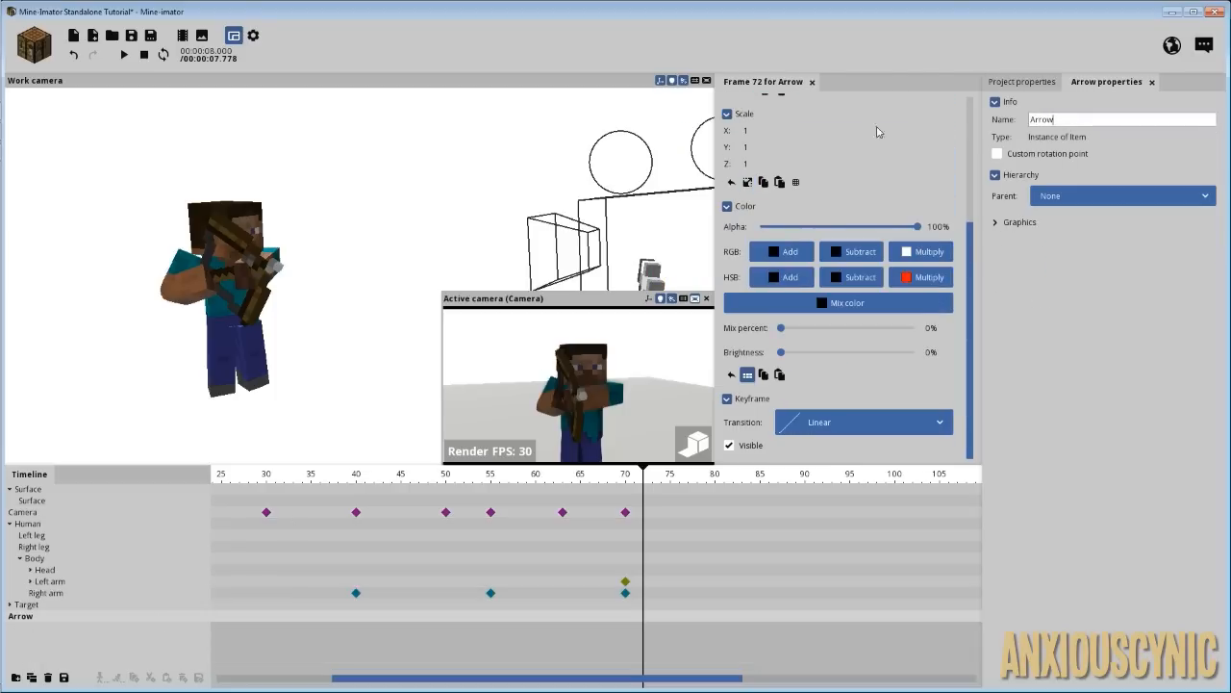
# - Position the arrow at X 0, Y about -101.88, Z 0 on frame 72 and enable a custom rotation point with Z 8
pyautogui.moveTo(967, 231); pyautogui.dragTo(972, 102)
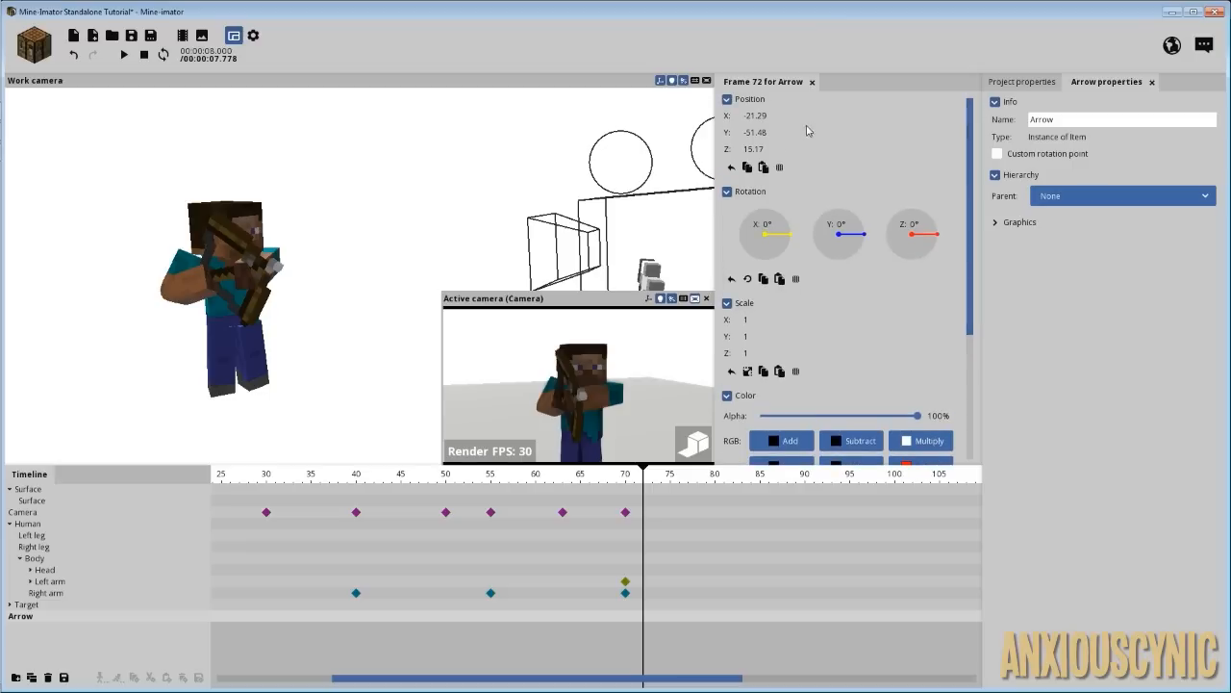
pyautogui.rightClick(765, 128)
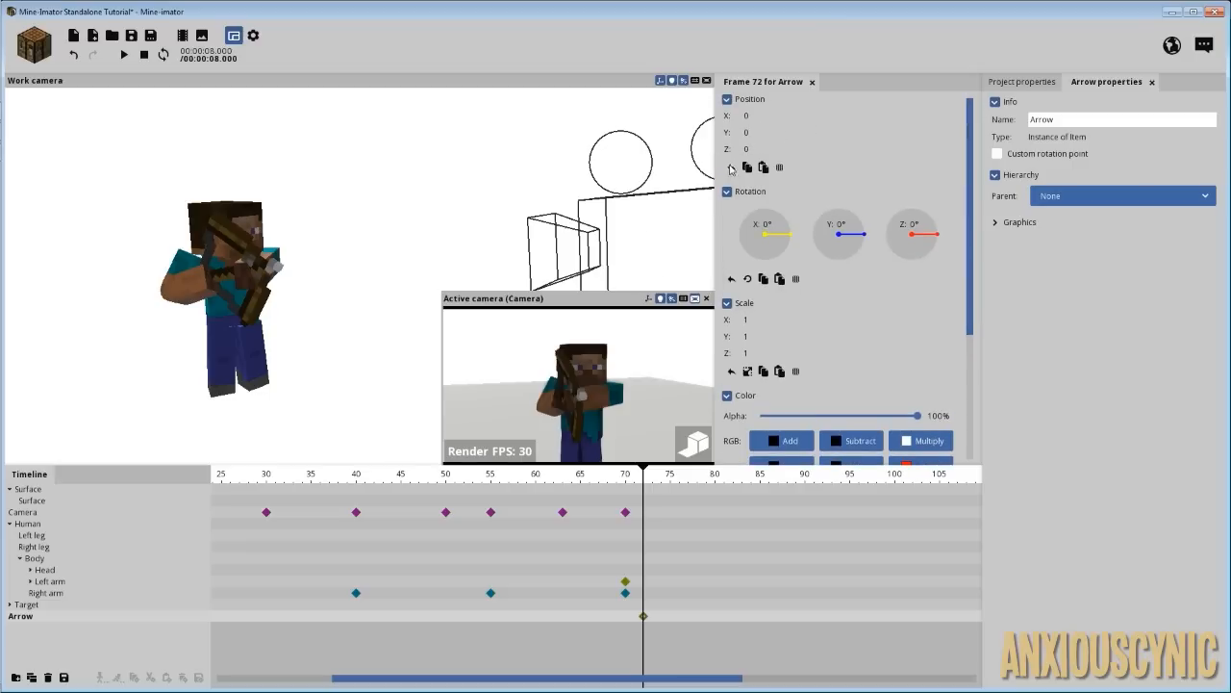
pyautogui.moveTo(690, 137); pyautogui.dragTo(665, 137)
pyautogui.click(997, 153)
pyautogui.moveTo(1018, 203)
pyautogui.mouseDown()
pyautogui.moveTo(1064, 205)
pyautogui.moveTo(1027, 204)
pyautogui.mouseUp()
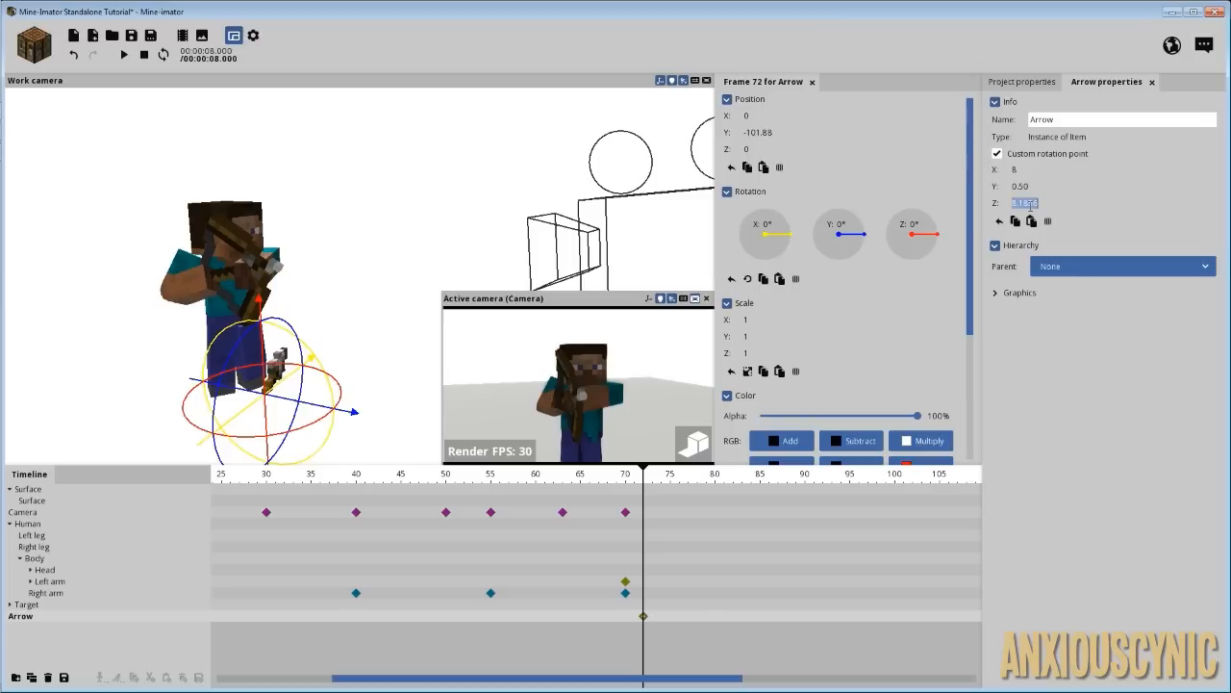
# - Raise the arrow to about Z 21.50 at the bow and rotate it to about X 13.77°, Y -33.50°, Z -83.52°
pyautogui.moveTo(263, 306); pyautogui.dragTo(271, 363)
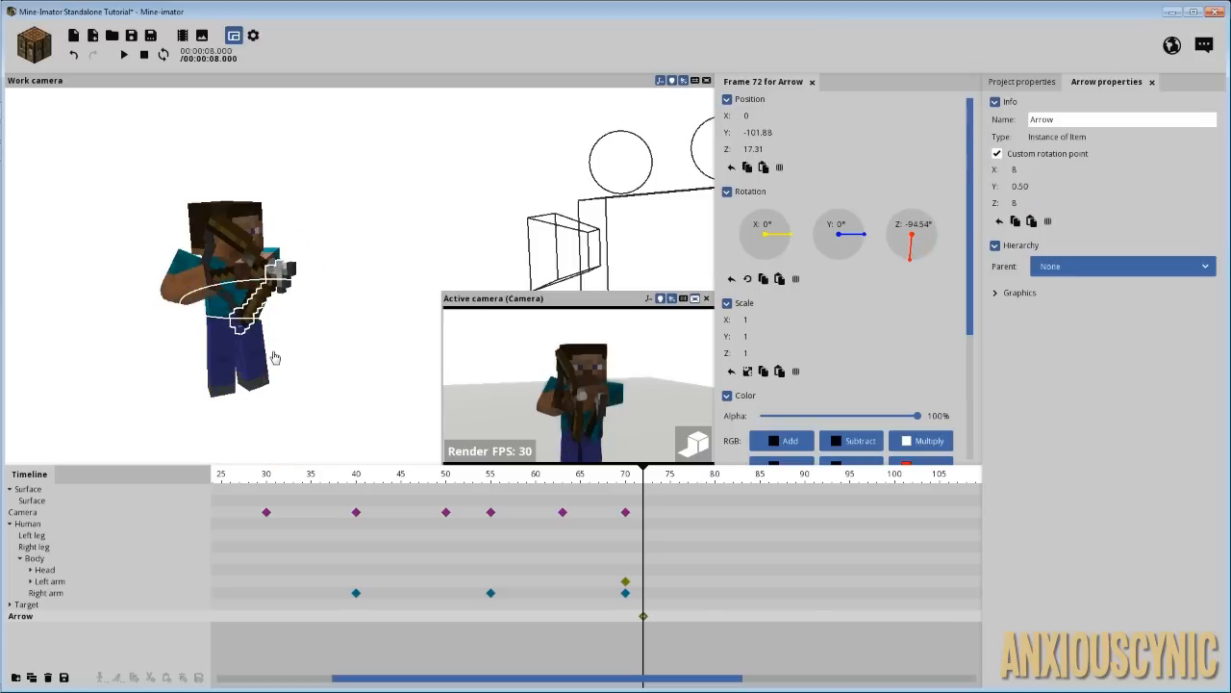
pyautogui.moveTo(279, 306); pyautogui.dragTo(313, 276)
pyautogui.moveTo(354, 234); pyautogui.dragTo(228, 231)
pyautogui.scroll(3, 355, 234)
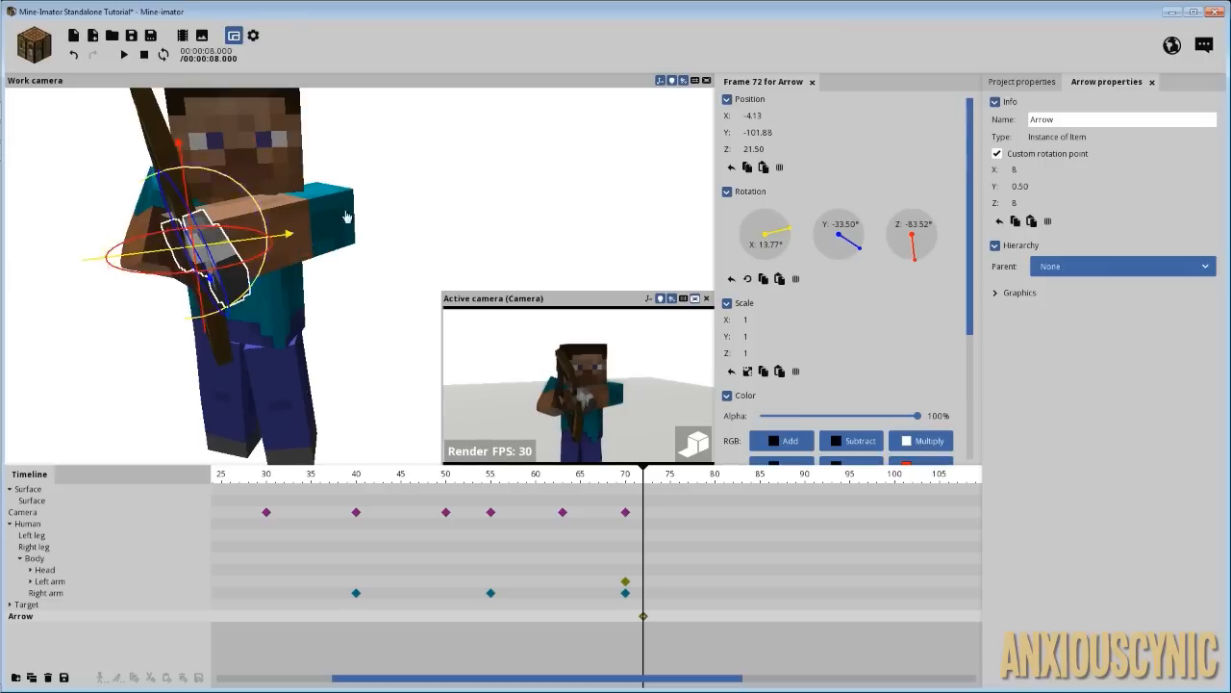
# - Align the arrow with the drawn bow by setting its X rotation to about -2.87° and its position to about Y -103.63, Z 21.82
pyautogui.moveTo(344, 218); pyautogui.dragTo(539, 227)
pyautogui.moveTo(481, 194); pyautogui.dragTo(320, 204)
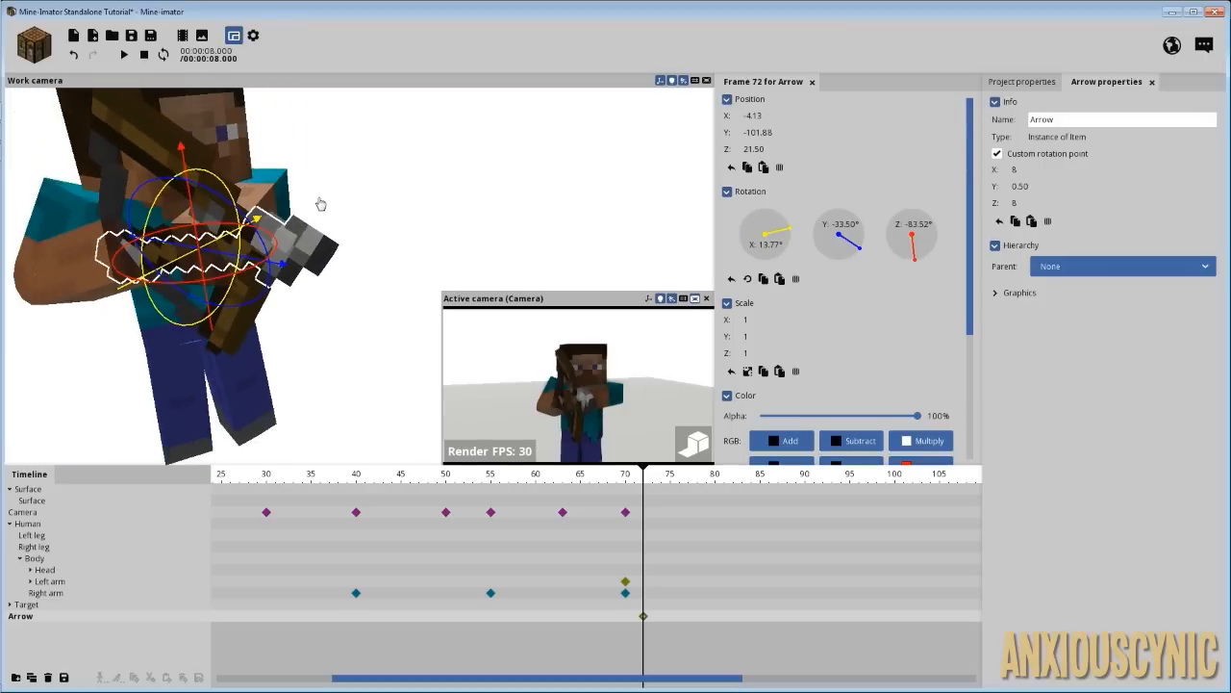
pyautogui.moveTo(202, 178); pyautogui.dragTo(227, 178)
pyautogui.moveTo(277, 237); pyautogui.dragTo(356, 231)
pyautogui.moveTo(229, 252); pyautogui.dragTo(179, 243)
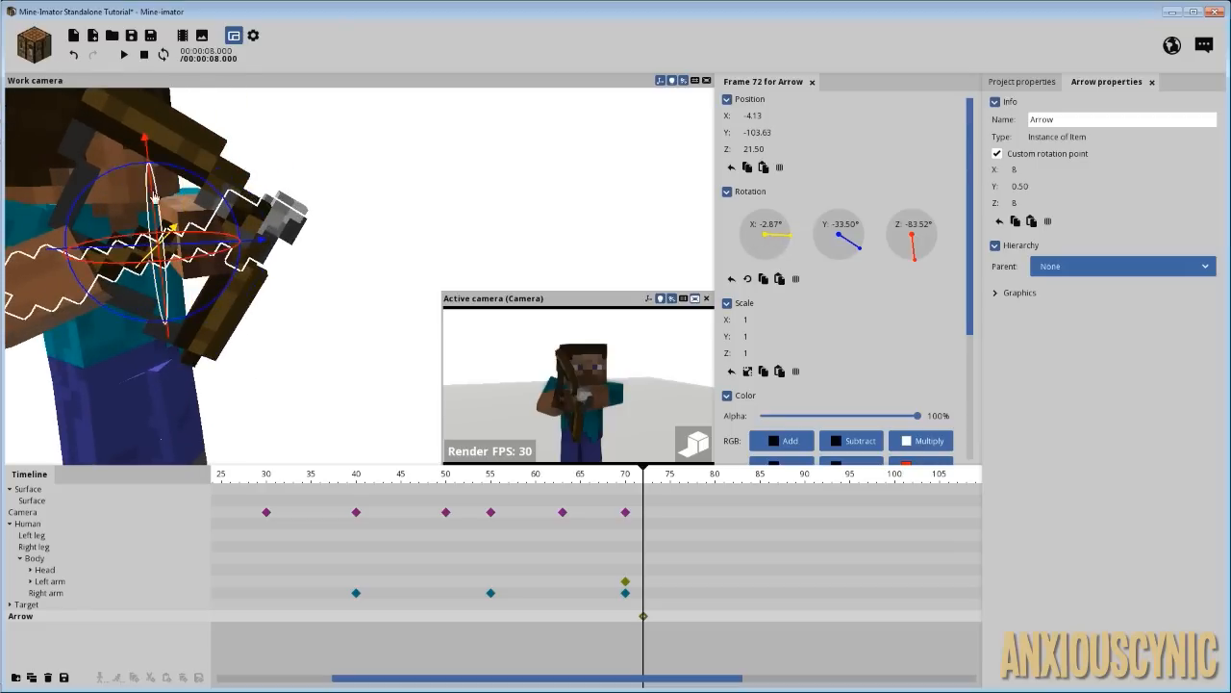
pyautogui.moveTo(150, 197); pyautogui.dragTo(147, 185)
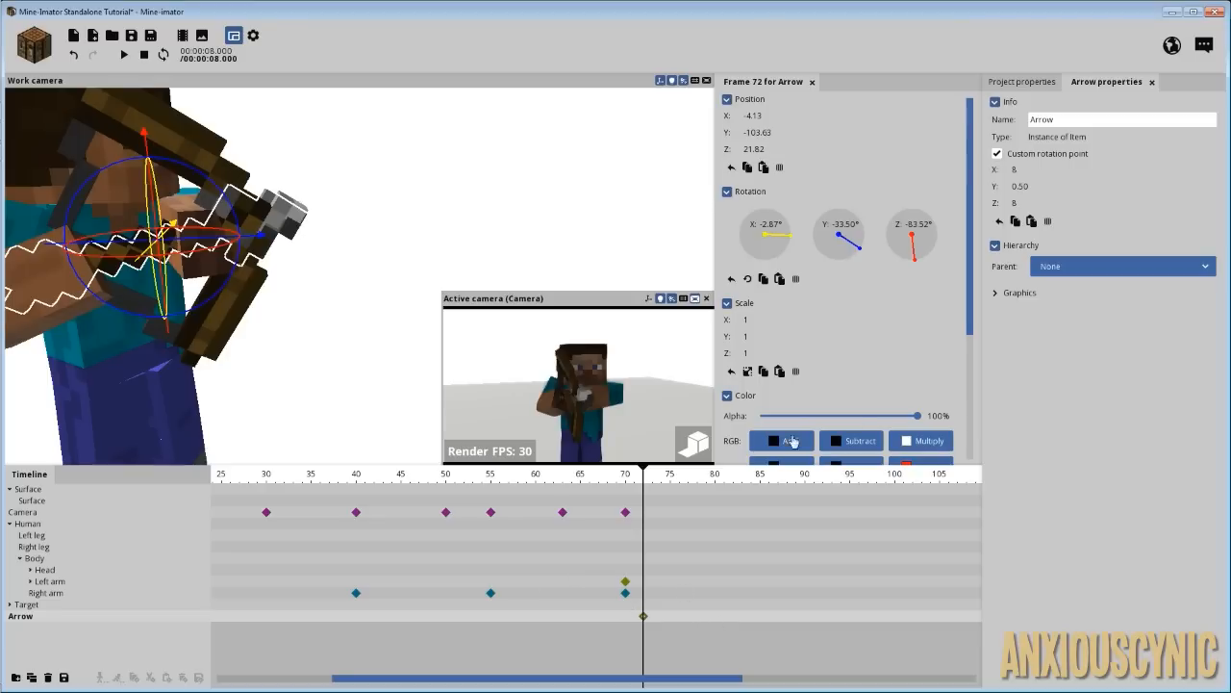
# - Move the arrow's keyframe from frame 72 to frame 80
pyautogui.moveTo(972, 313); pyautogui.dragTo(972, 414)
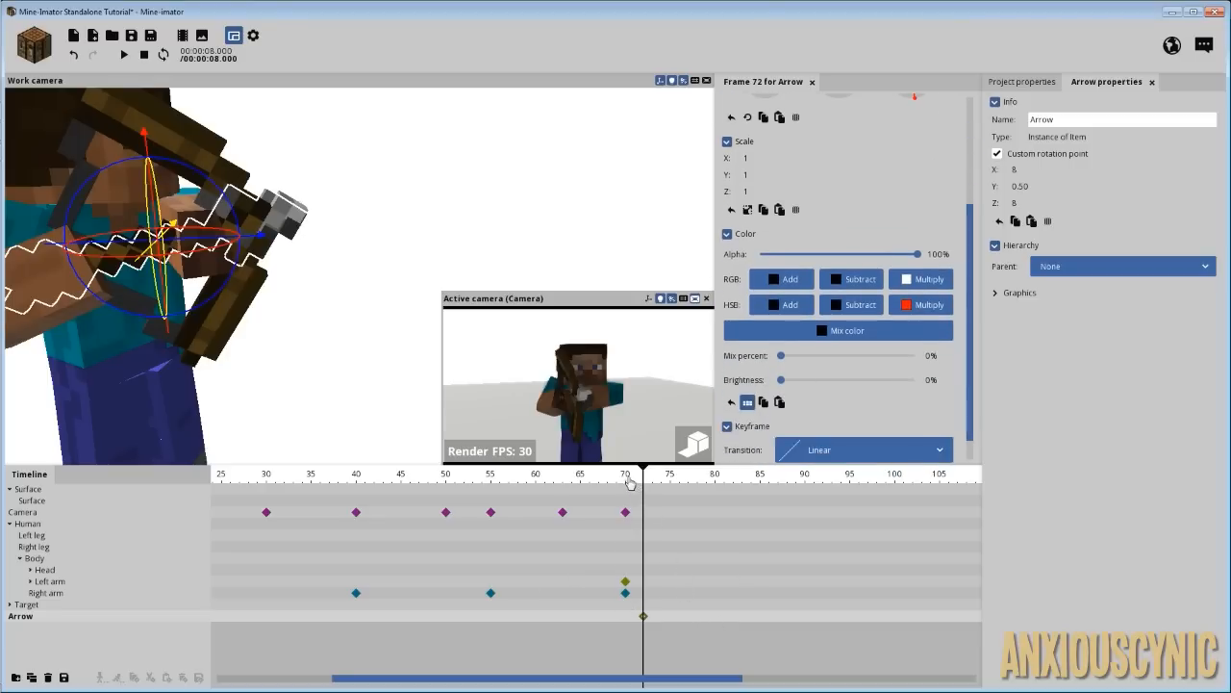
pyautogui.moveTo(630, 483); pyautogui.dragTo(697, 481)
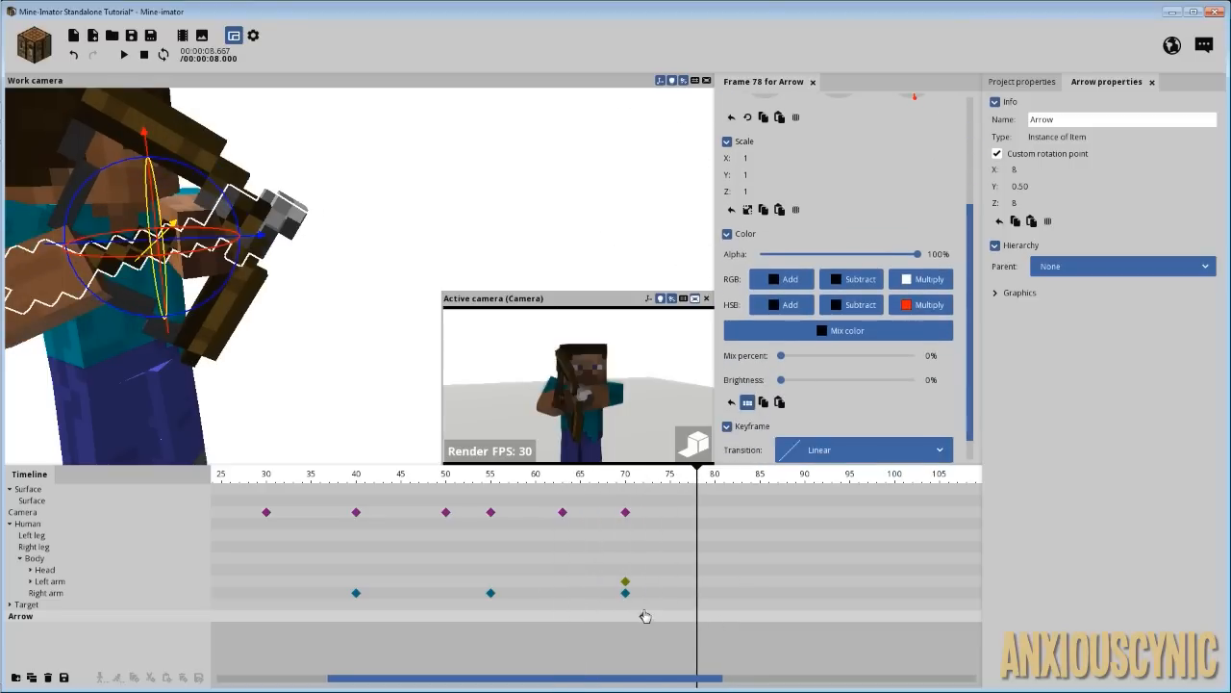
pyautogui.moveTo(645, 616); pyautogui.dragTo(715, 617)
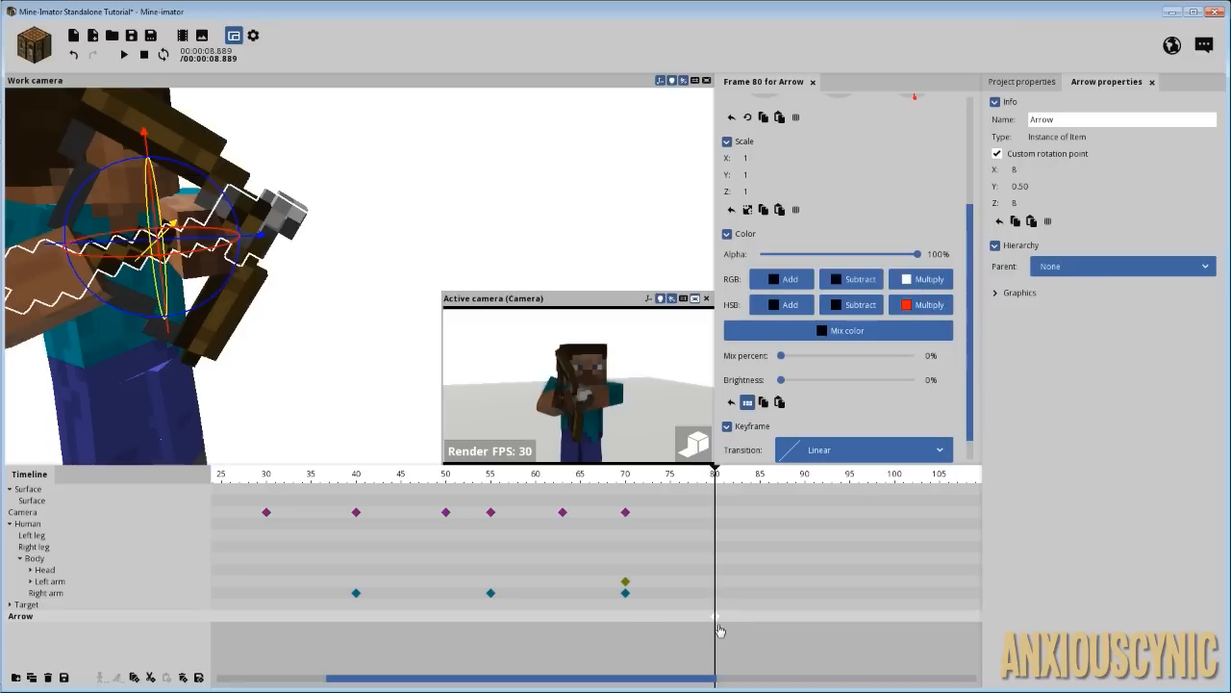
# - Add an Arrow keyframe at frame 79 and make the arrow invisible there
pyautogui.click(31, 581)
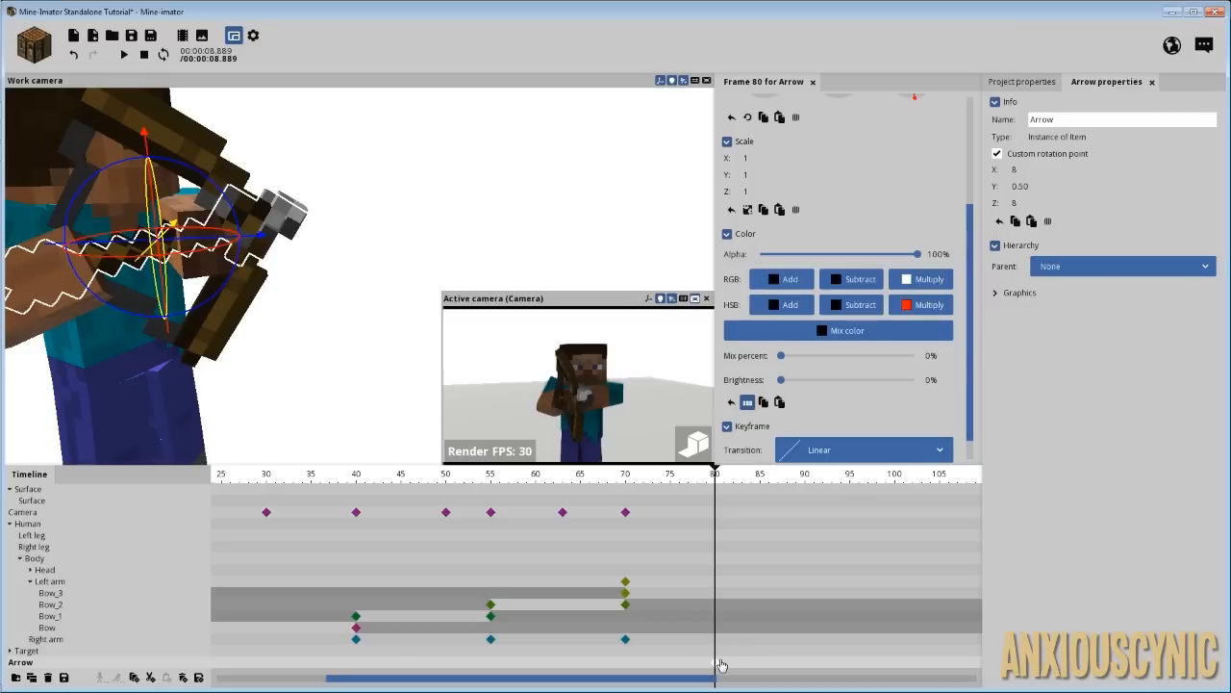
pyautogui.moveTo(969, 386); pyautogui.dragTo(892, 449)
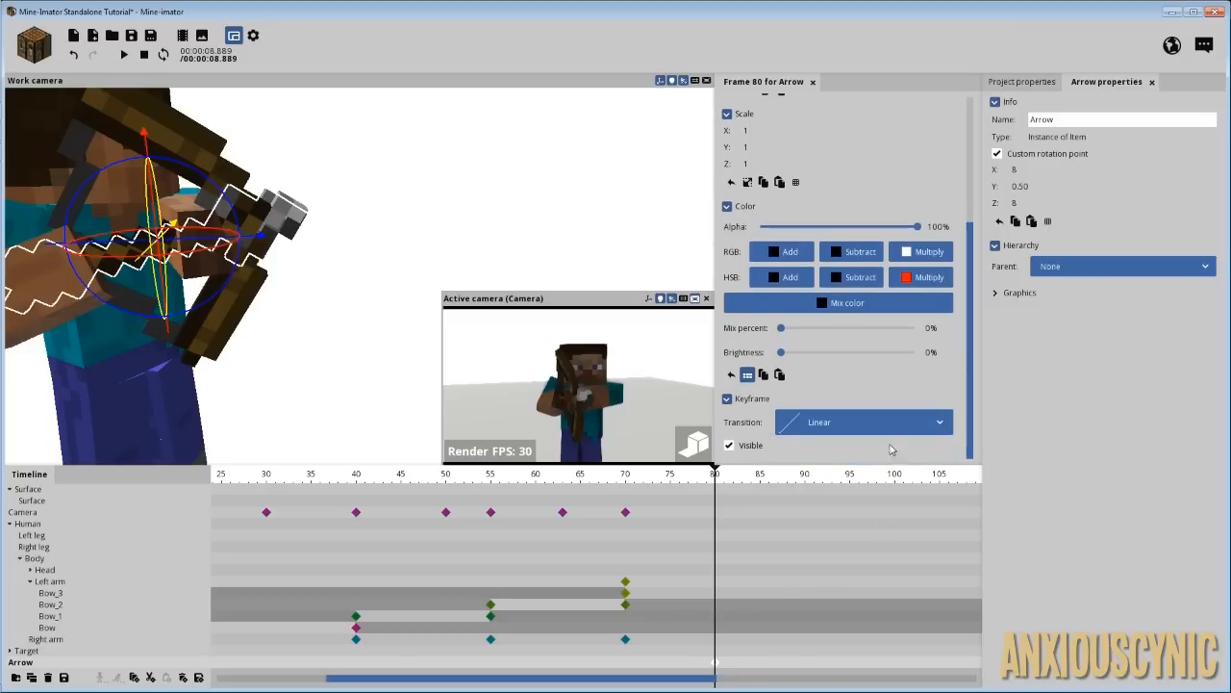
pyautogui.click(709, 666)
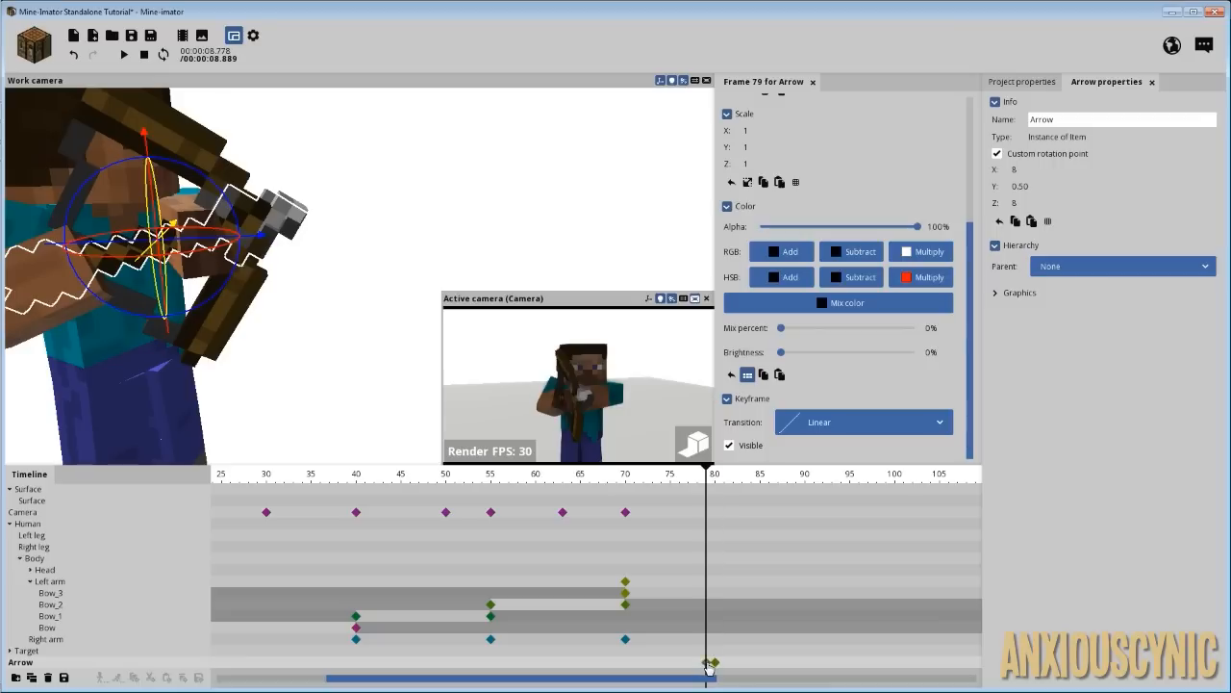
pyautogui.click(752, 446)
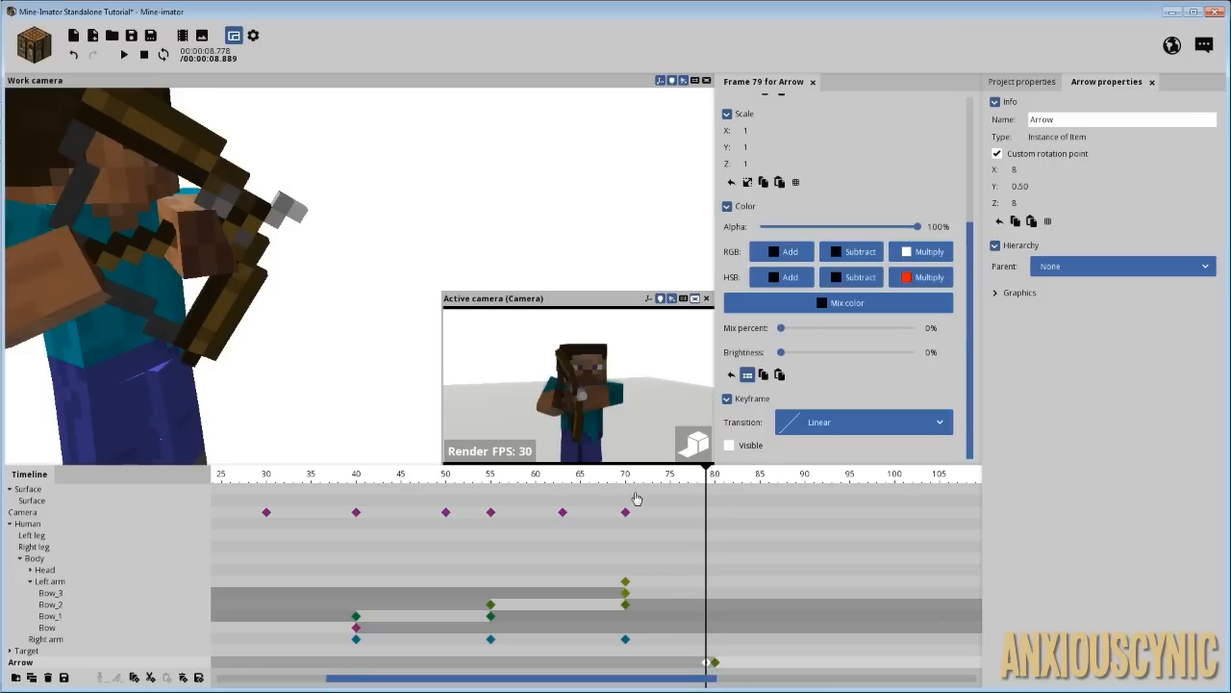
pyautogui.moveTo(621, 481); pyautogui.dragTo(672, 507)
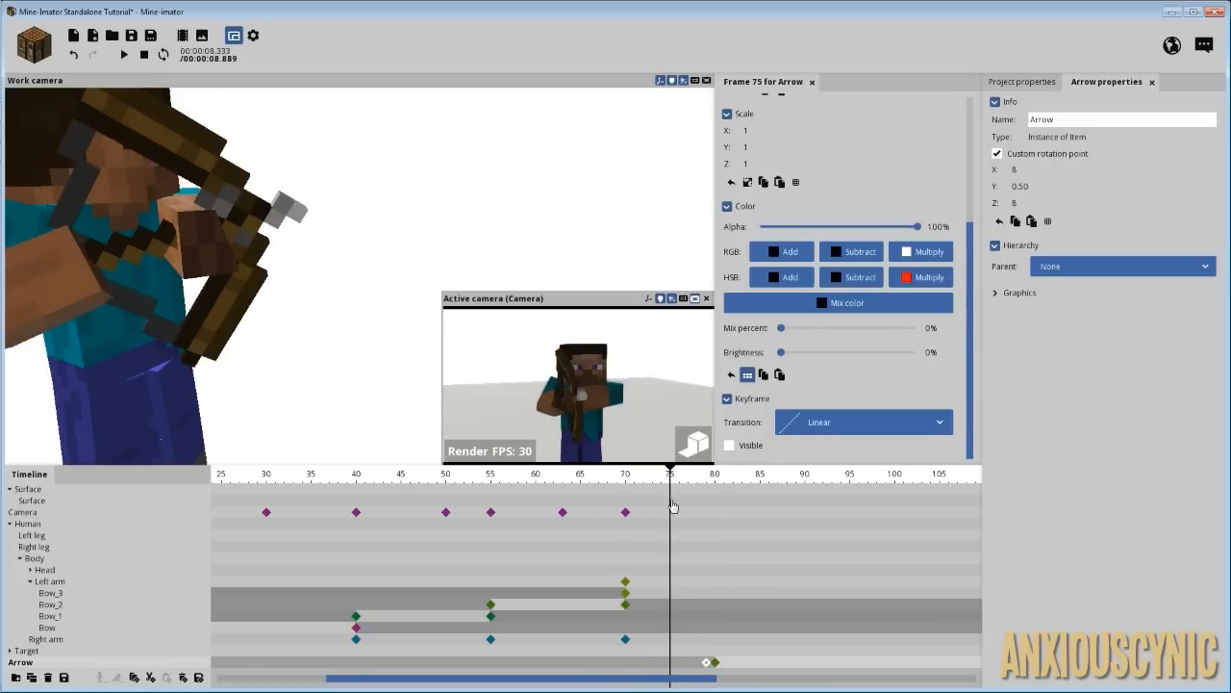
pyautogui.click(673, 583)
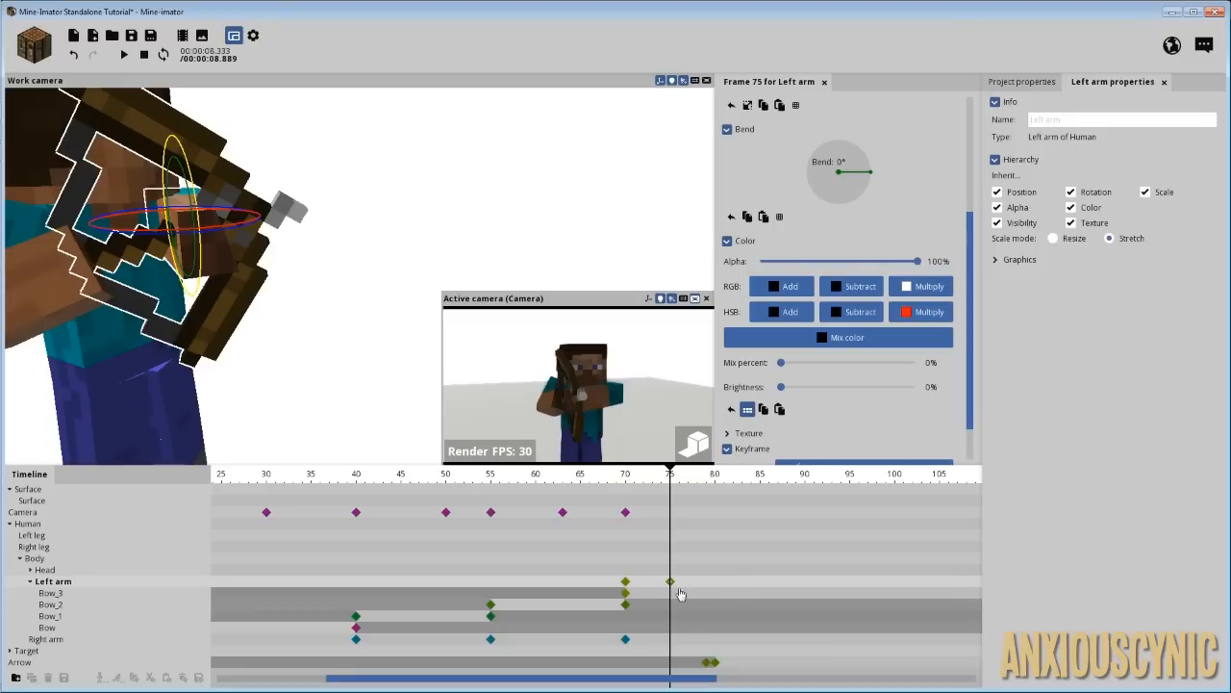
pyautogui.click(671, 582)
pyautogui.press('Delete')
# - Add keyframes for Bow_3 at frame 75, Bow_2 at frame 76, Bow_1 at frame 77 and Bow at frame 78
pyautogui.click(671, 597)
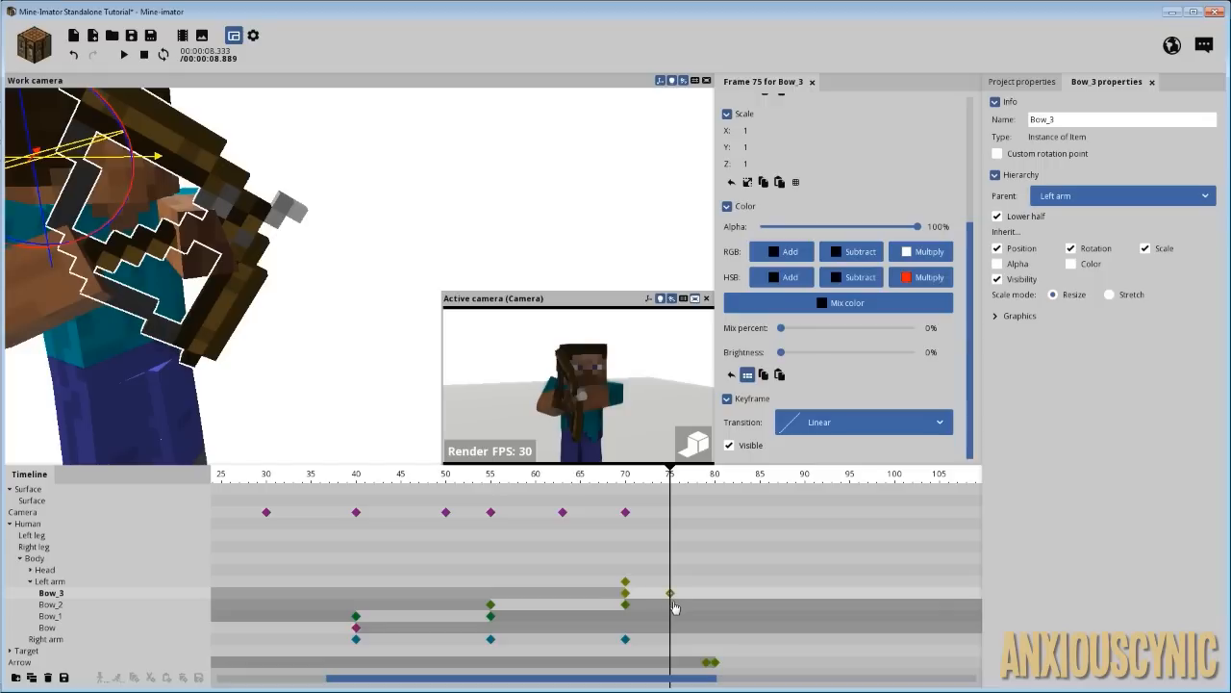
pyautogui.click(680, 607)
pyautogui.keyDown('ctrl'); pyautogui.scroll(3, 678, 607); pyautogui.keyUp('ctrl')
pyautogui.doubleClick(685, 605)
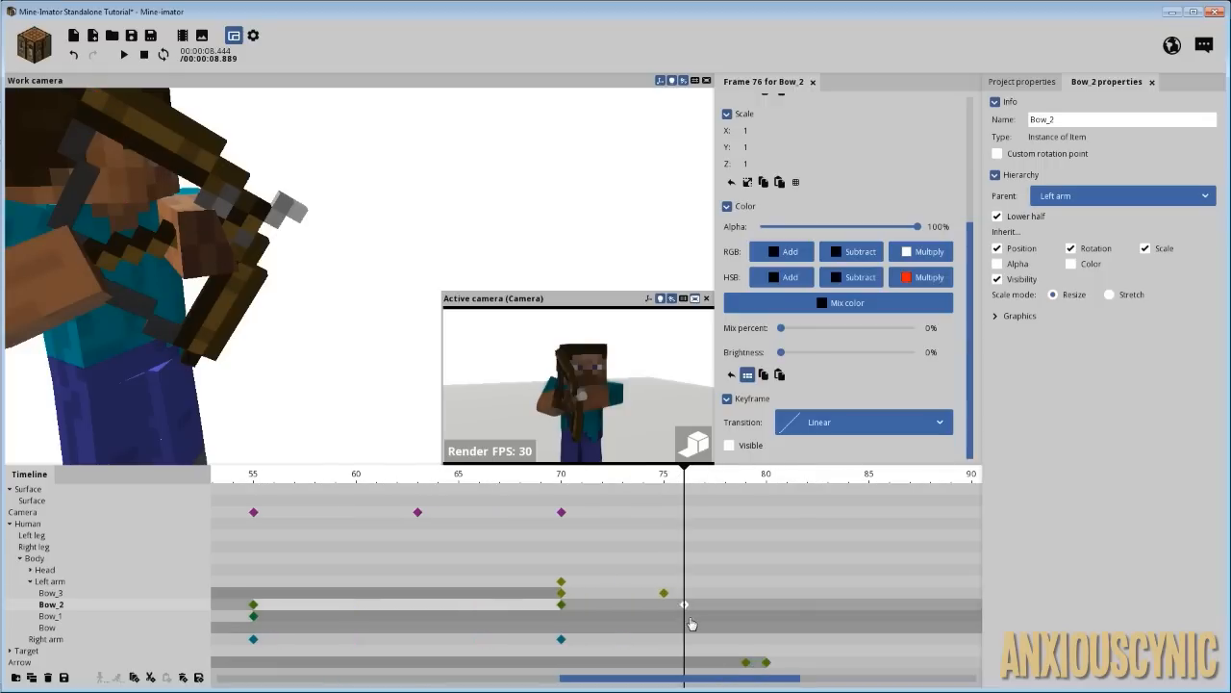
pyautogui.click(704, 617)
pyautogui.click(722, 629)
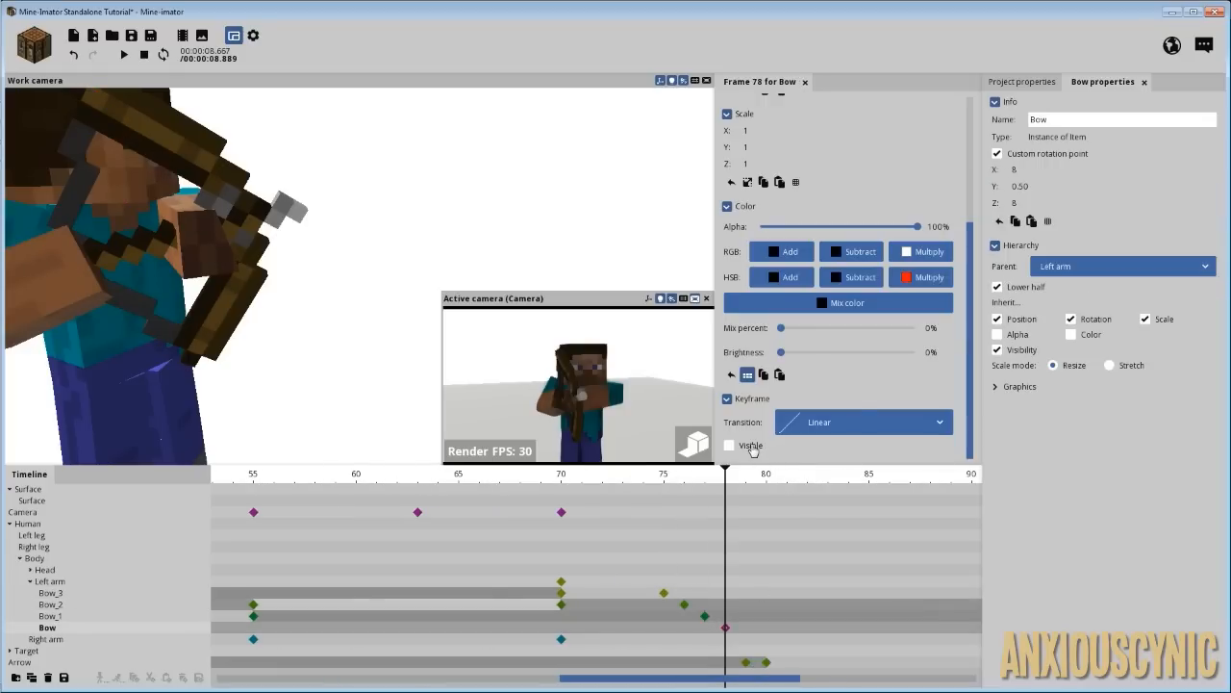
# - Make Bow visible at frame 78, Bow_1 at frame 77 and Bow_2 at frame 76, and scrub through the bow's release
pyautogui.click(706, 618)
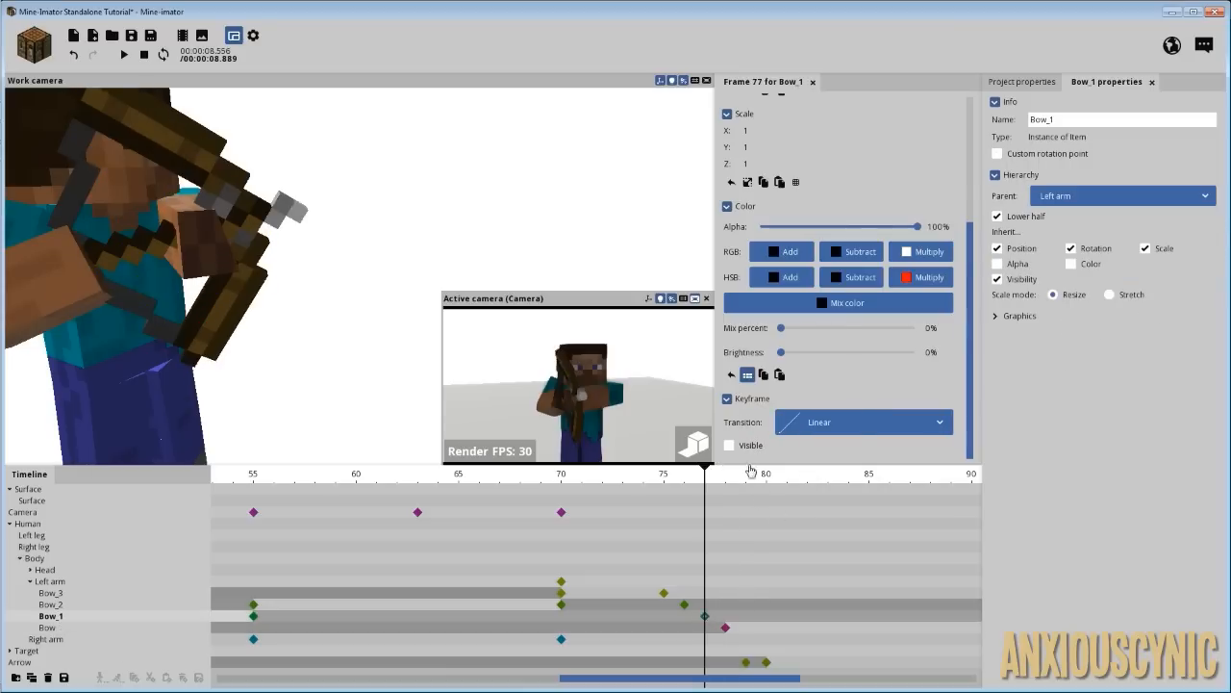
pyautogui.click(685, 606)
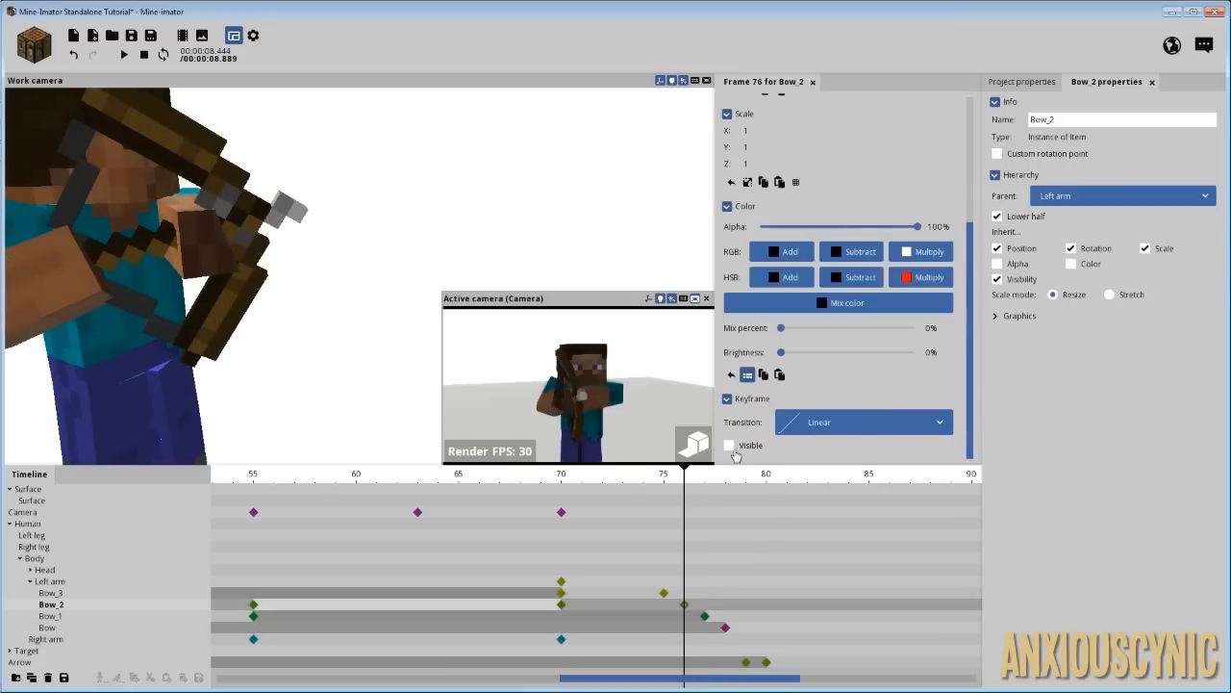
pyautogui.moveTo(666, 478); pyautogui.dragTo(728, 483)
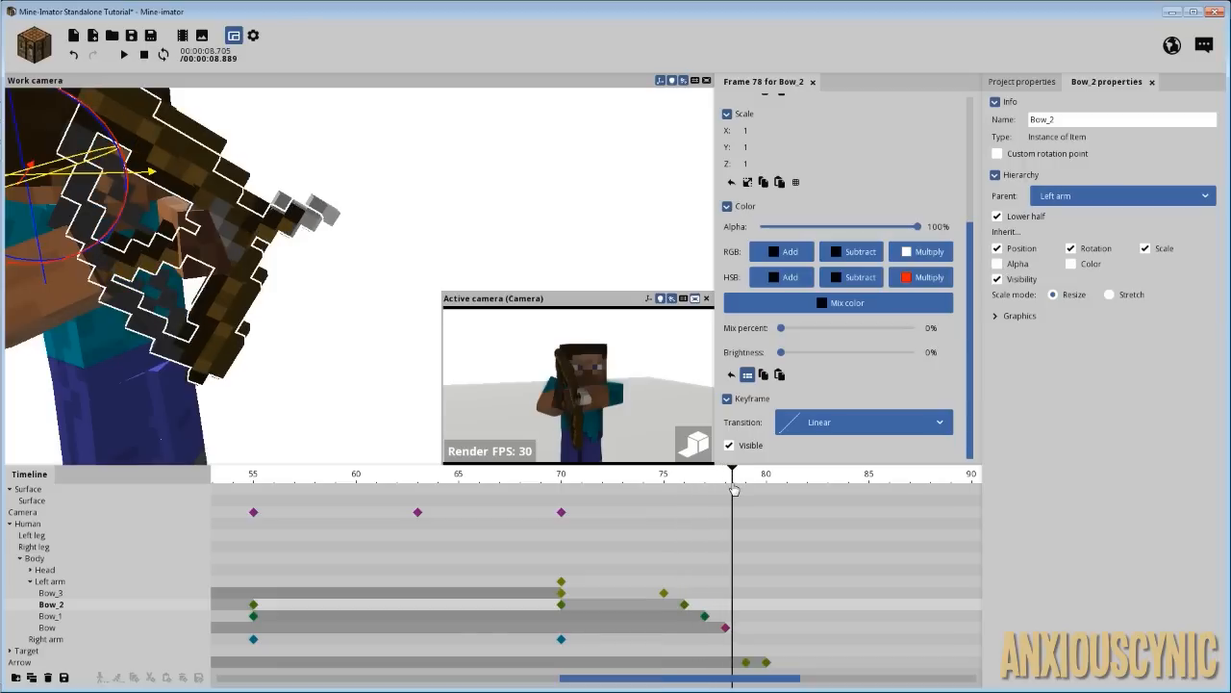
# - Add keyframes that make Bow_3 invisible at frame 76, Bow_2 at frame 77 and Bow_1 at frame 78
pyautogui.click(686, 597)
pyautogui.click(730, 445)
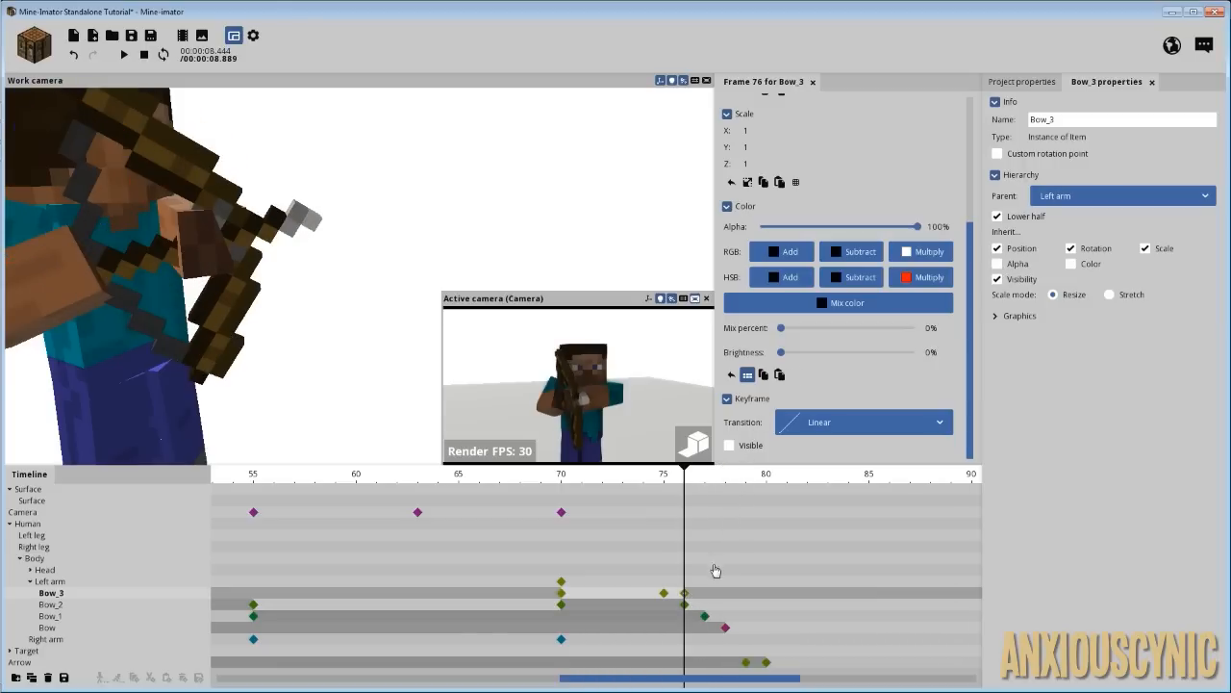
pyautogui.click(707, 606)
pyautogui.click(748, 447)
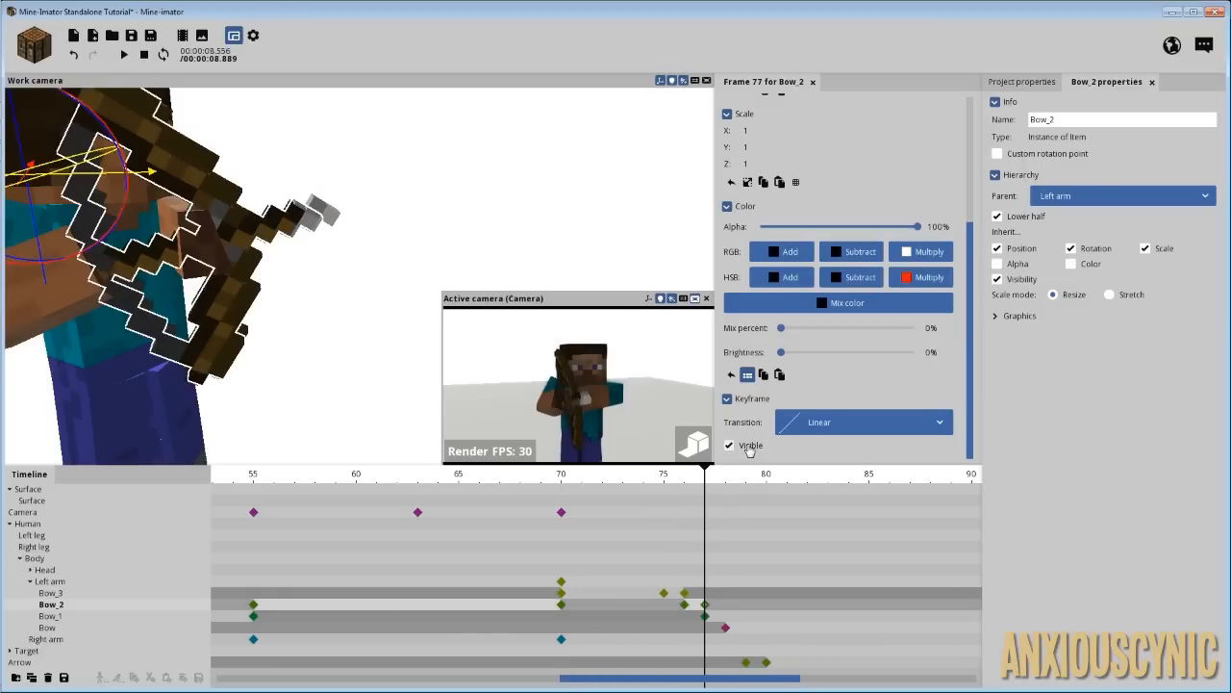
pyautogui.click(729, 617)
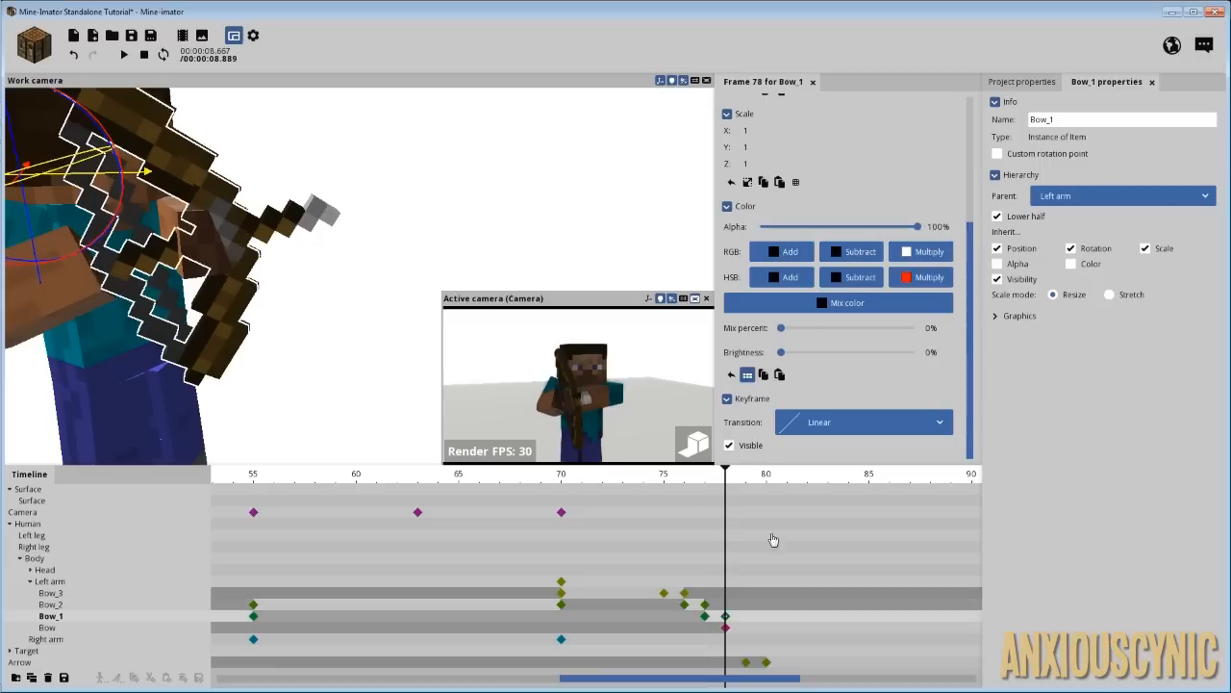
pyautogui.click(729, 446)
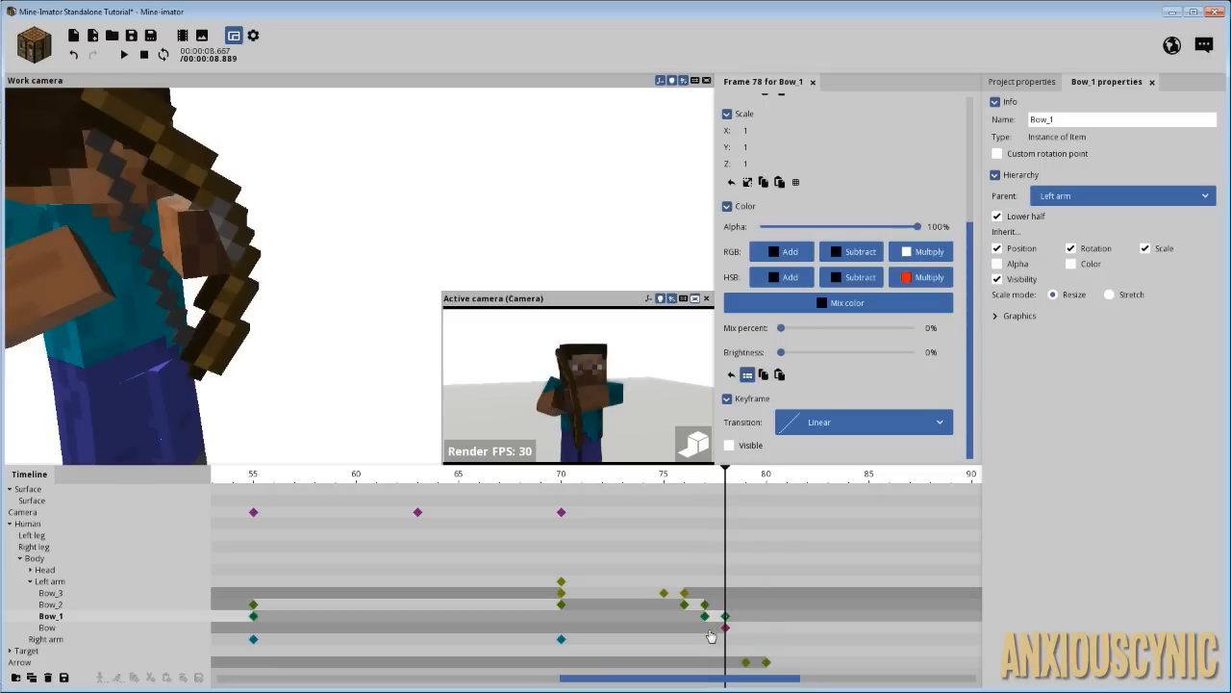
# - Add Right arm keyframes at frames 75 and 85
pyautogui.click(683, 642)
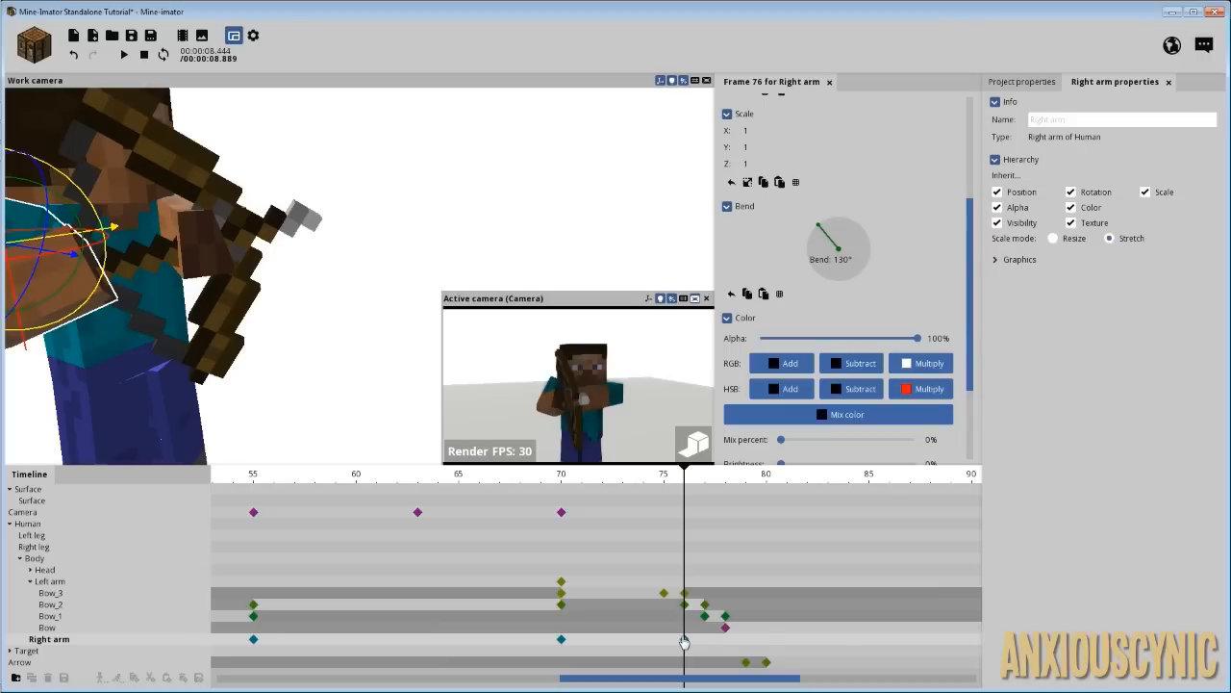
pyautogui.moveTo(685, 641); pyautogui.dragTo(661, 635)
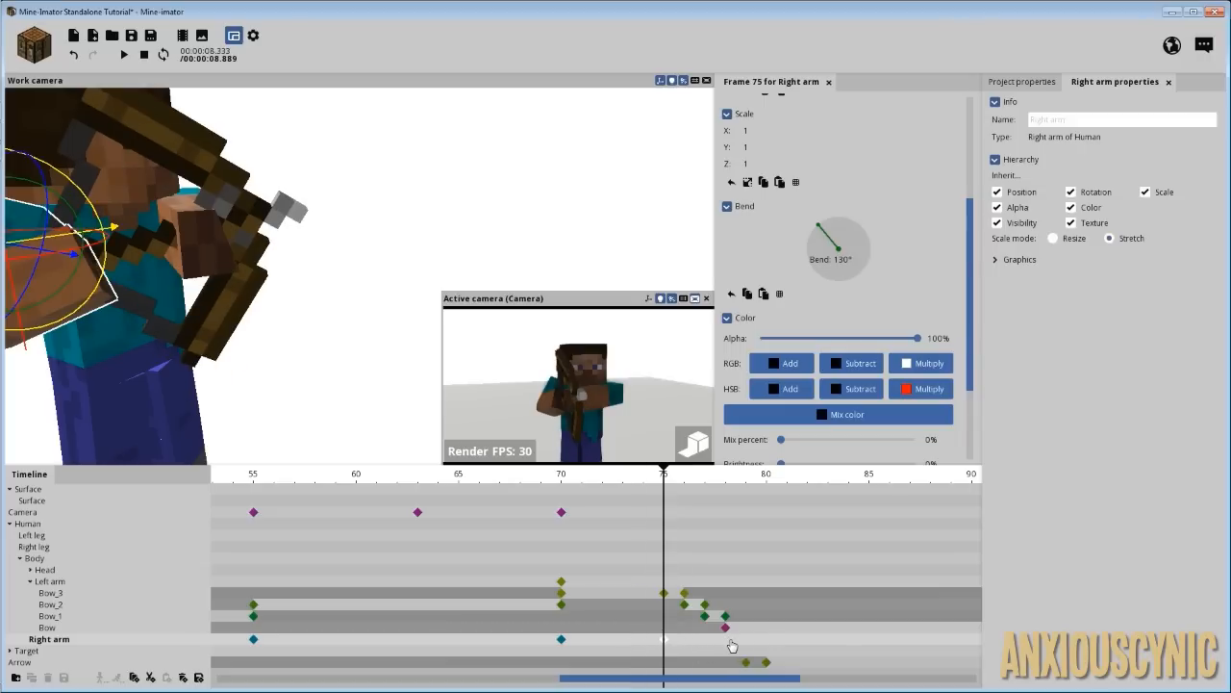
pyautogui.click(795, 643)
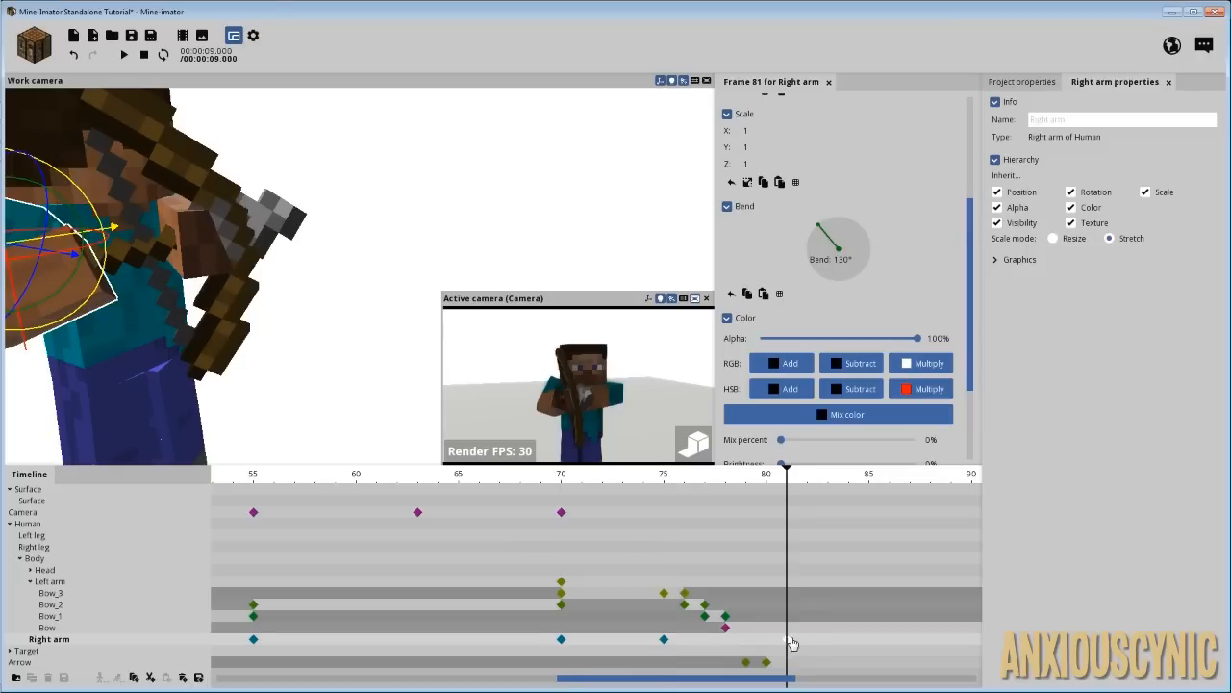
pyautogui.moveTo(795, 643); pyautogui.dragTo(869, 635)
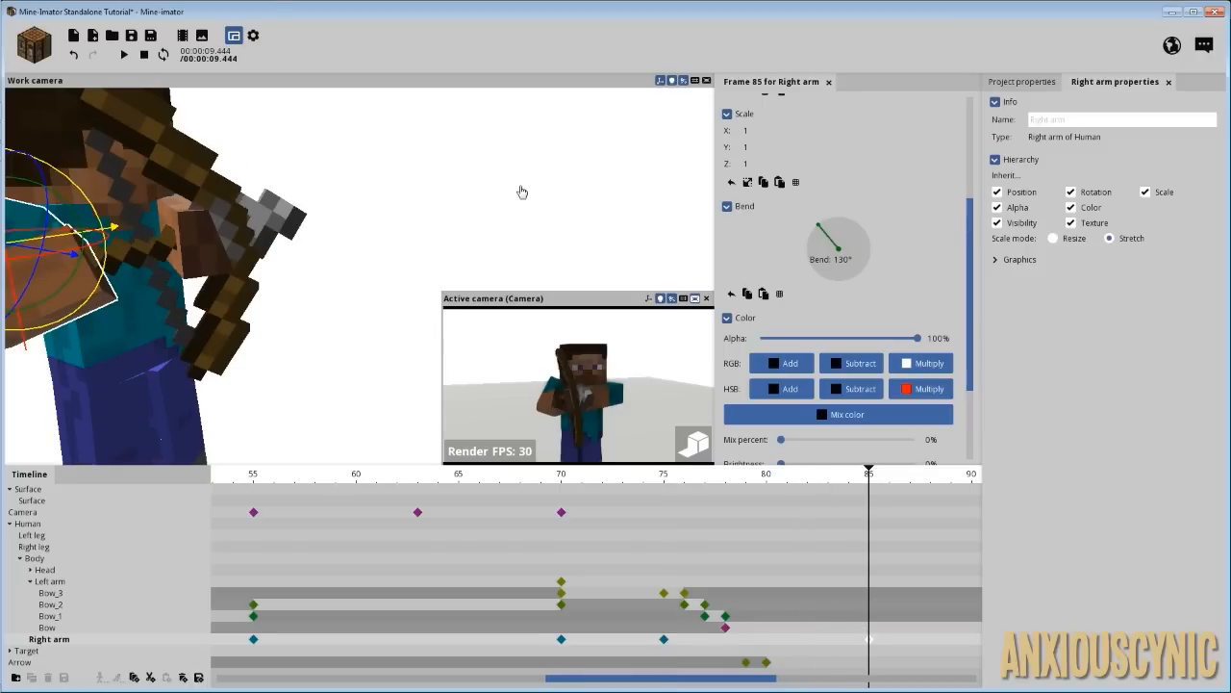
# - Rotate the right arm down from the bowstring at frame 85 and save the project
pyautogui.moveTo(522, 193); pyautogui.dragTo(492, 176)
pyautogui.scroll(-3, 491, 173)
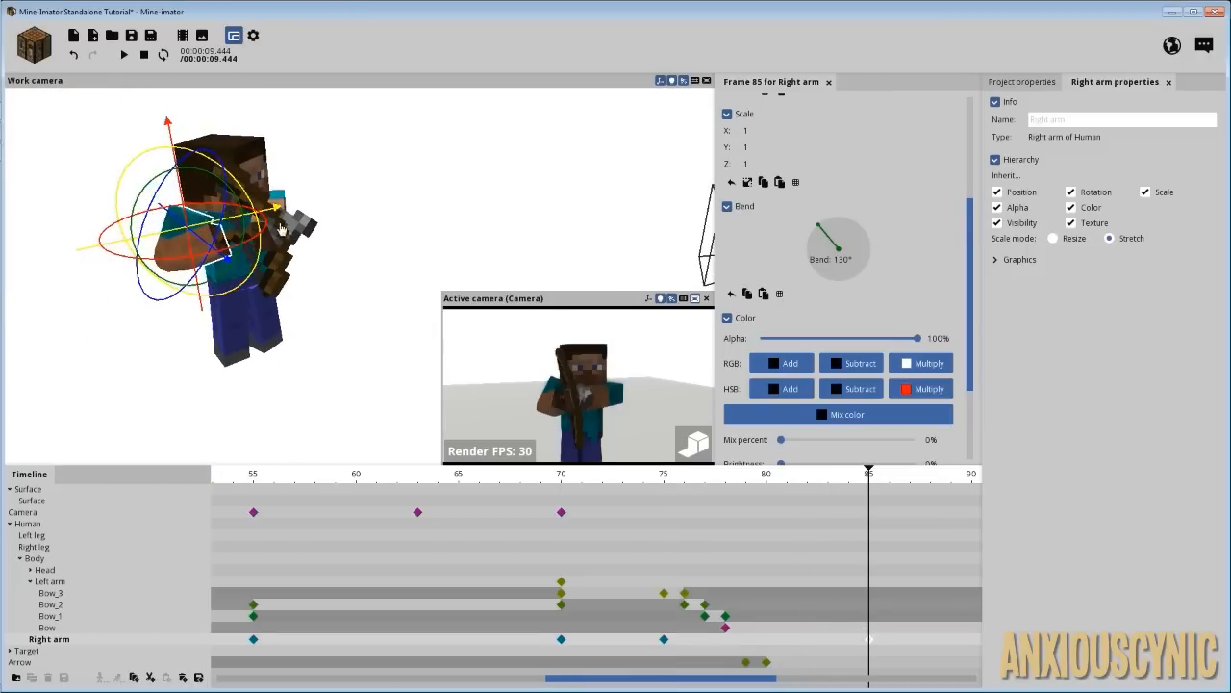
pyautogui.moveTo(252, 231); pyautogui.dragTo(236, 254)
pyautogui.moveTo(213, 181); pyautogui.dragTo(216, 188)
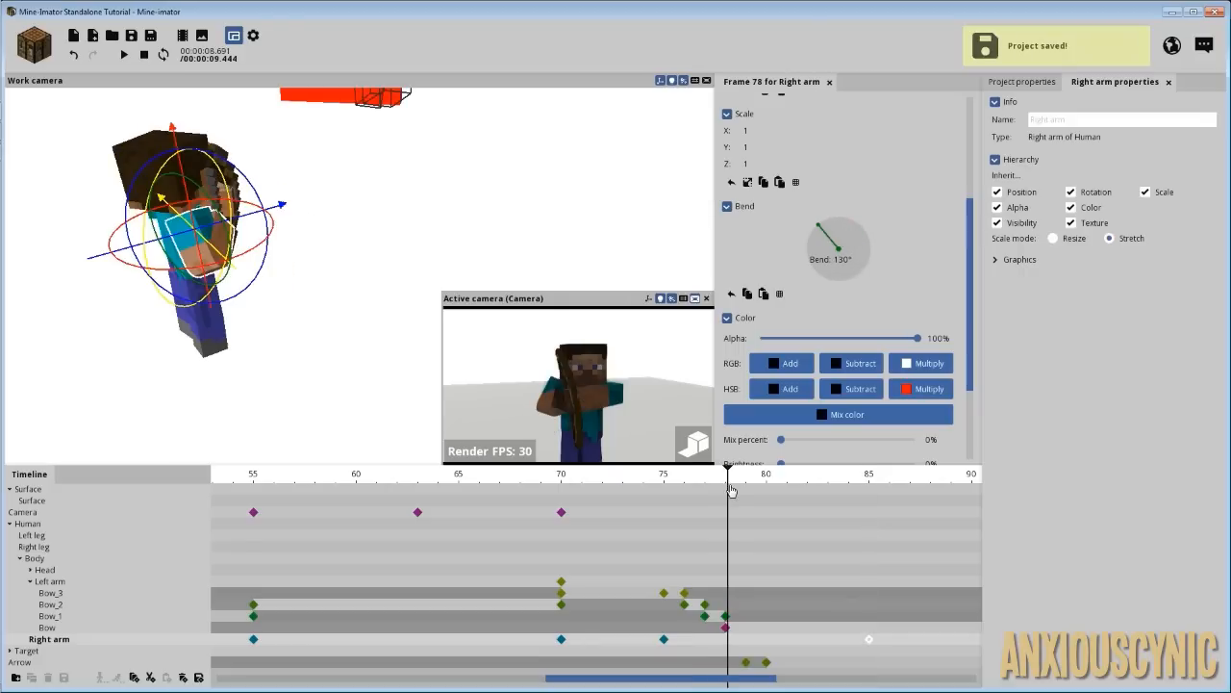
# - Move the two Arrow keyframes to frames 77 and 78
pyautogui.moveTo(732, 493)
pyautogui.mouseDown()
pyautogui.moveTo(754, 493)
pyautogui.moveTo(651, 491)
pyautogui.moveTo(725, 501)
pyautogui.mouseUp()
pyautogui.moveTo(797, 659); pyautogui.dragTo(727, 668)
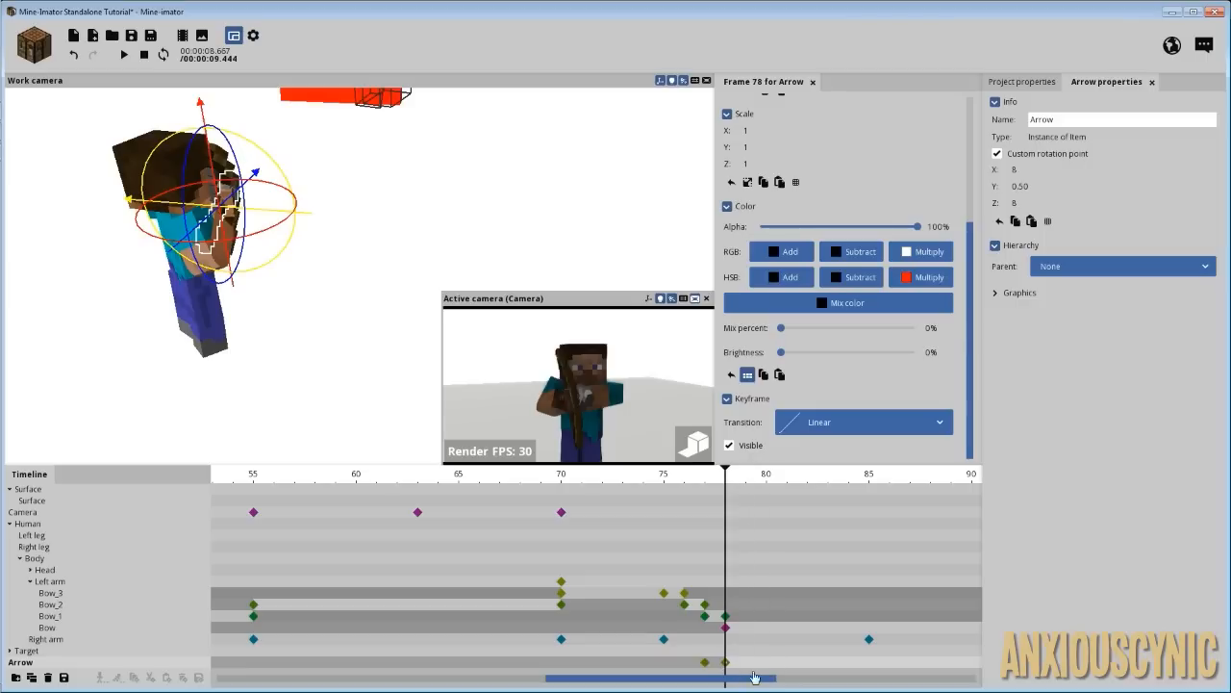
# - Add an Arrow keyframe at frame 100
pyautogui.moveTo(316, 304); pyautogui.dragTo(486, 332)
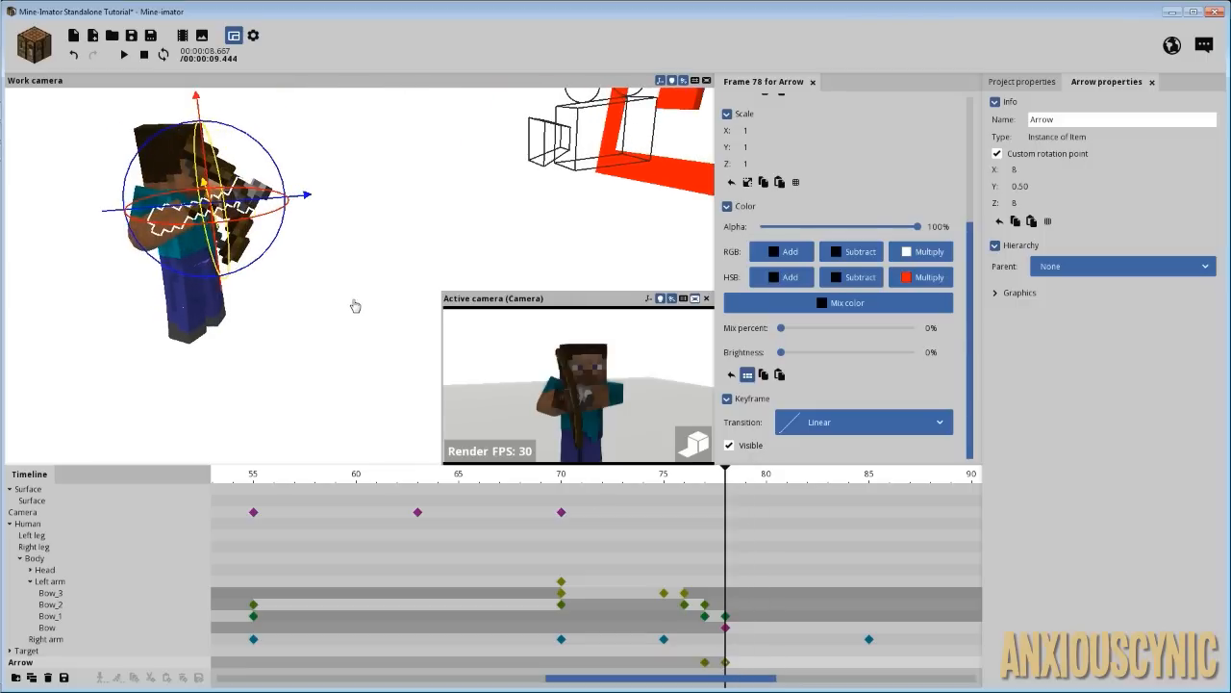
pyautogui.moveTo(356, 305); pyautogui.dragTo(395, 298)
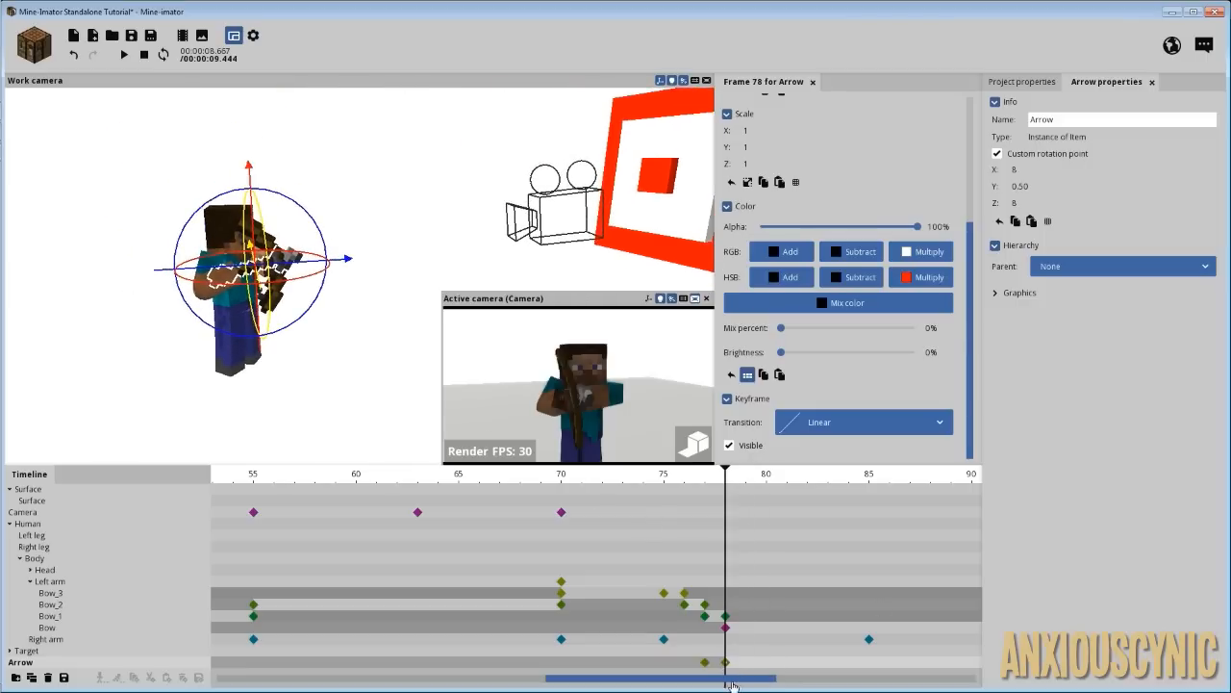
pyautogui.moveTo(728, 683); pyautogui.dragTo(836, 683)
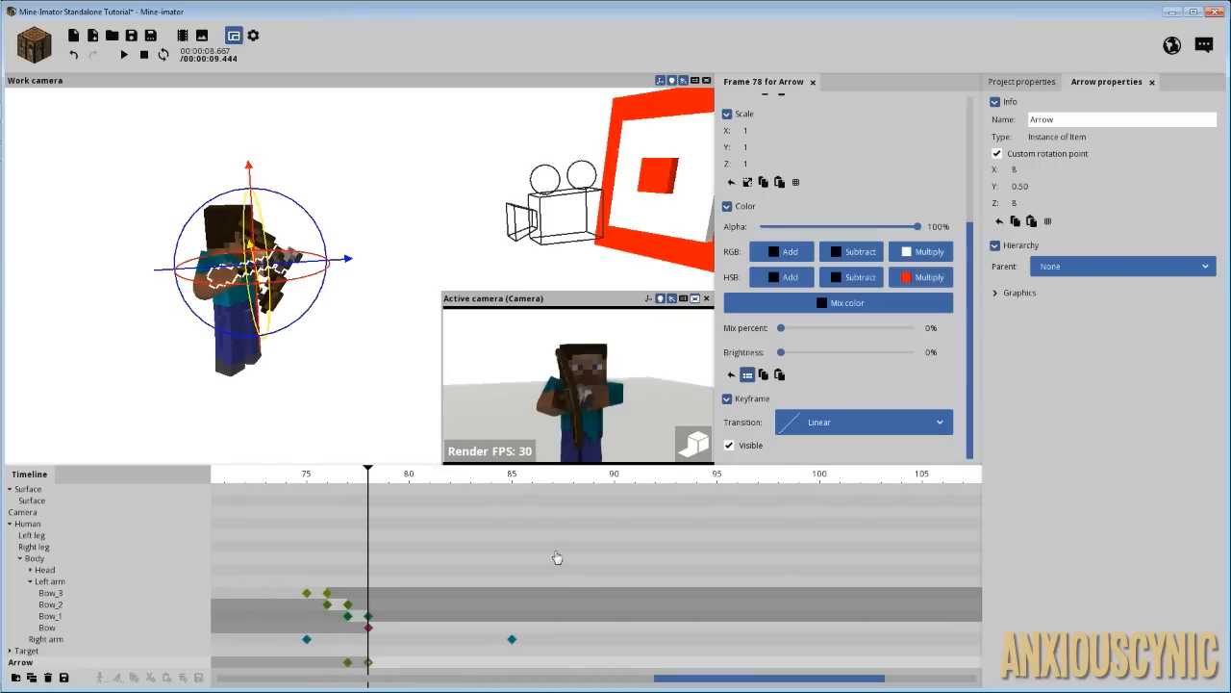
pyautogui.click(509, 479)
pyautogui.keyDown('ctrl'); pyautogui.scroll(-3, 538, 532); pyautogui.keyUp('ctrl')
pyautogui.keyDown('ctrl'); pyautogui.scroll(-2, 538, 539); pyautogui.keyUp('ctrl')
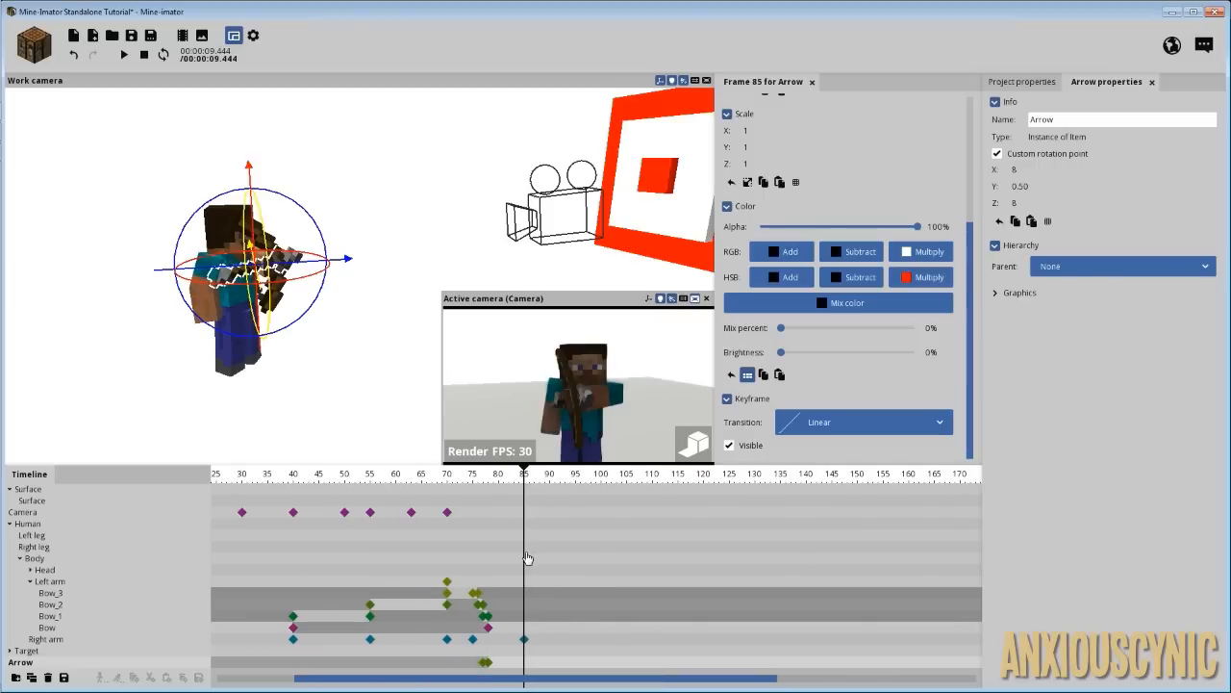
pyautogui.keyDown('ctrl'); pyautogui.scroll(4, 535, 568); pyautogui.keyUp('ctrl')
pyautogui.moveTo(690, 481); pyautogui.dragTo(821, 481)
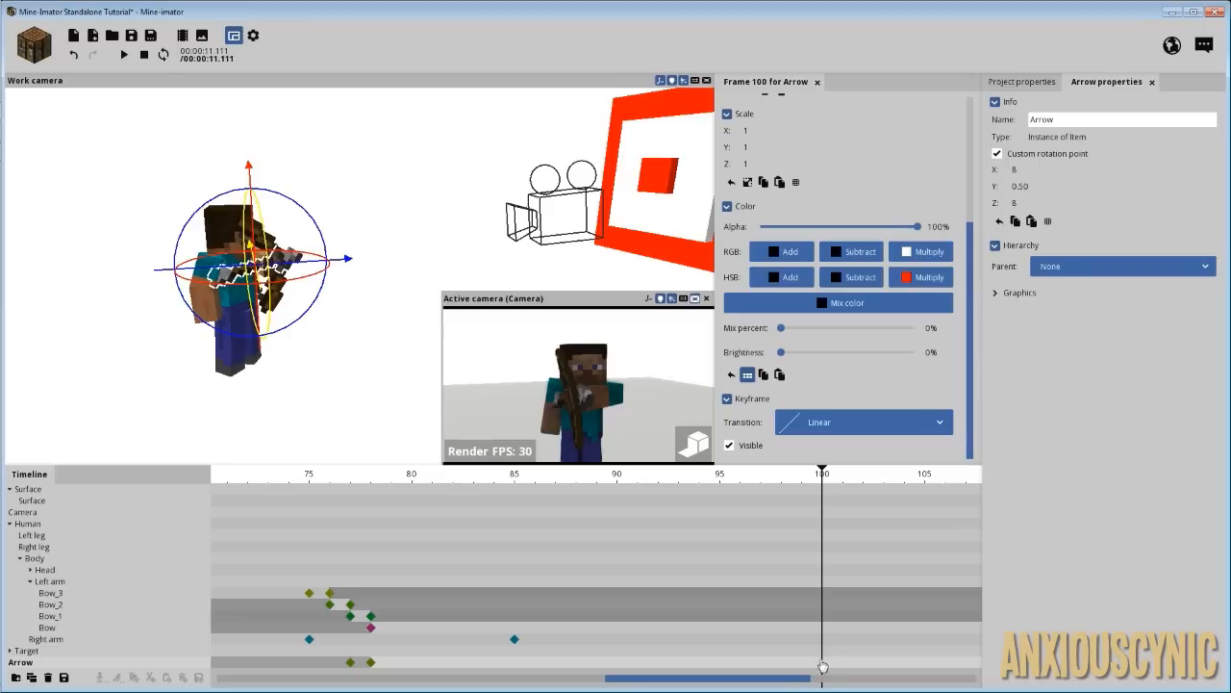
pyautogui.click(822, 663)
# - Move the arrow to the target at about X -0.33, Y -19.98, Z 33.42, with a Y rotation of about -40.04°
pyautogui.moveTo(443, 292); pyautogui.dragTo(479, 320)
pyautogui.moveTo(406, 268); pyautogui.dragTo(694, 249)
pyautogui.moveTo(465, 165); pyautogui.dragTo(506, 283)
pyautogui.moveTo(355, 227); pyautogui.dragTo(432, 175)
pyautogui.moveTo(554, 191); pyautogui.dragTo(421, 204)
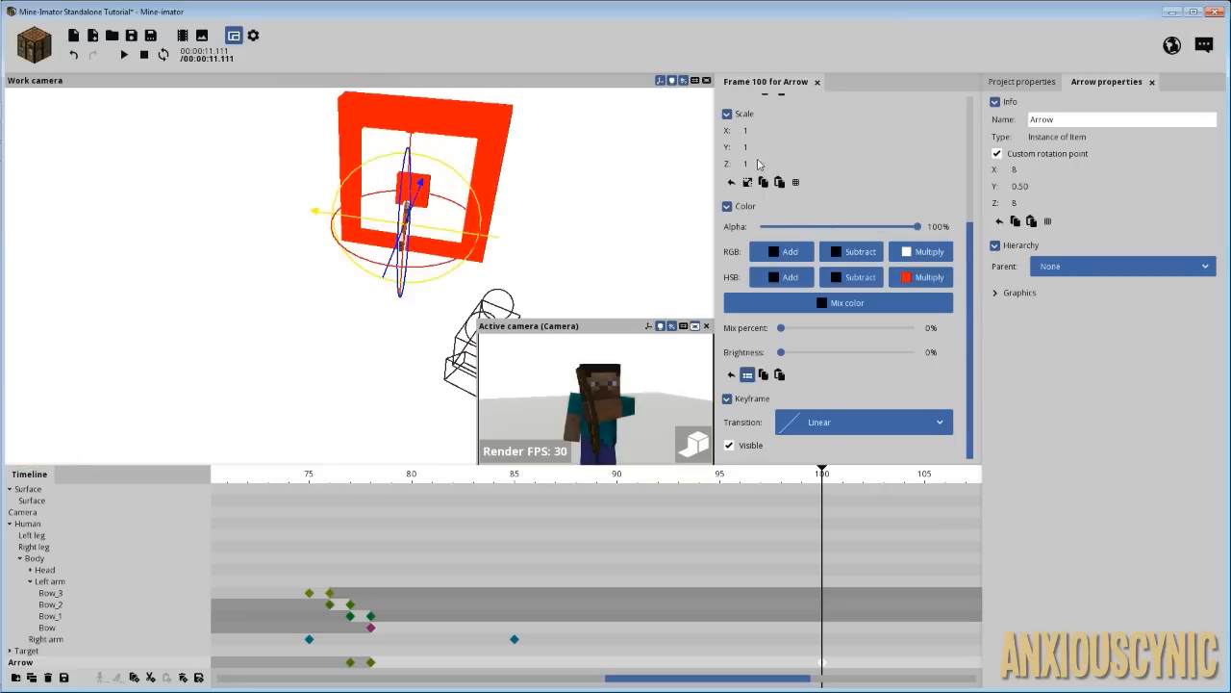
# - Fit the arrow into the target's centre at about Y -15.91, Z 36.12 with Y rotation about -37.15°, and save the project
pyautogui.moveTo(970, 235); pyautogui.dragTo(982, 108)
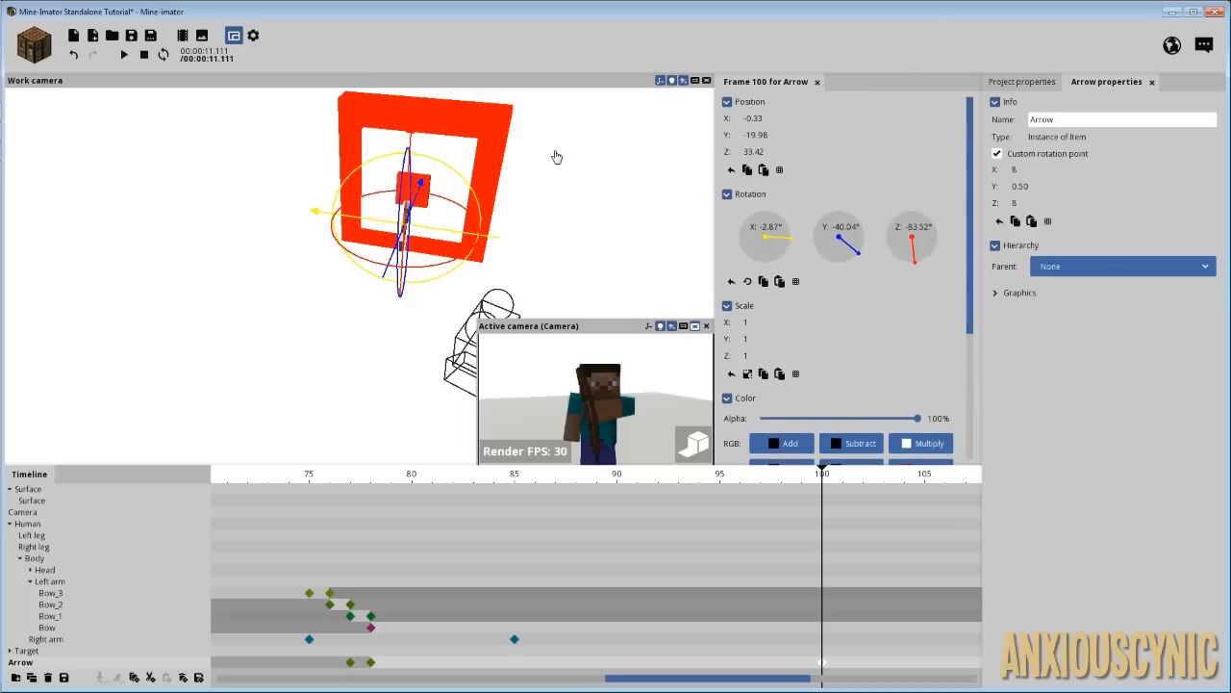
pyautogui.moveTo(552, 152); pyautogui.dragTo(413, 158)
pyautogui.moveTo(506, 165); pyautogui.dragTo(456, 162)
pyautogui.moveTo(442, 229); pyautogui.dragTo(432, 182)
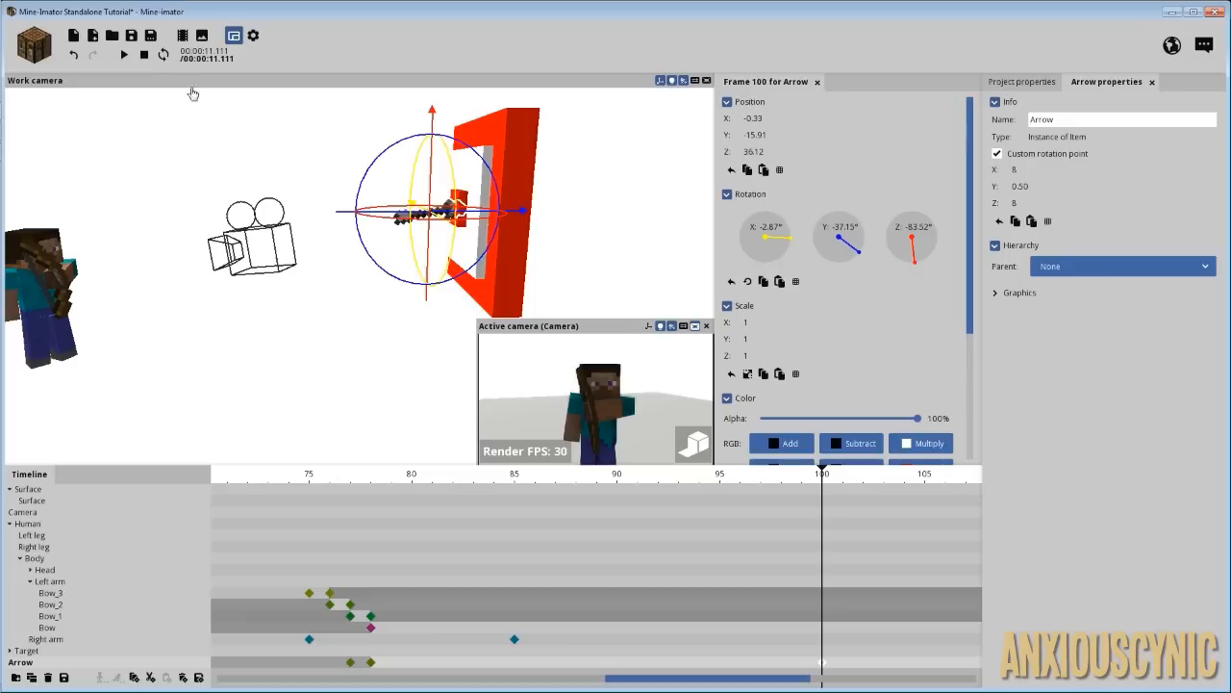
pyautogui.click(132, 36)
# - Play the arrow shot from frame 70 to check its speed
pyautogui.moveTo(280, 477); pyautogui.dragTo(249, 477)
pyautogui.scroll(-1, 291, 482)
pyautogui.press('space')
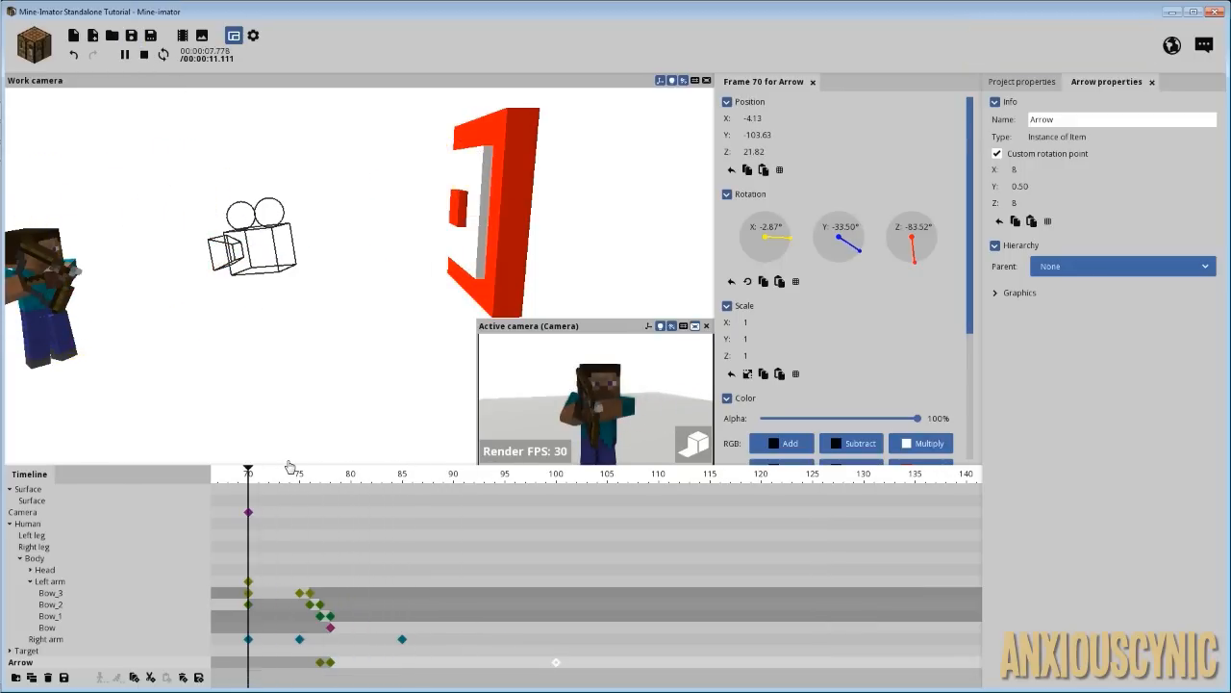
pyautogui.press('space')
# - Move the arrow's keyframe at the target from frame 100 to frame 85 and play back the shot
pyautogui.moveTo(555, 662); pyautogui.dragTo(402, 663)
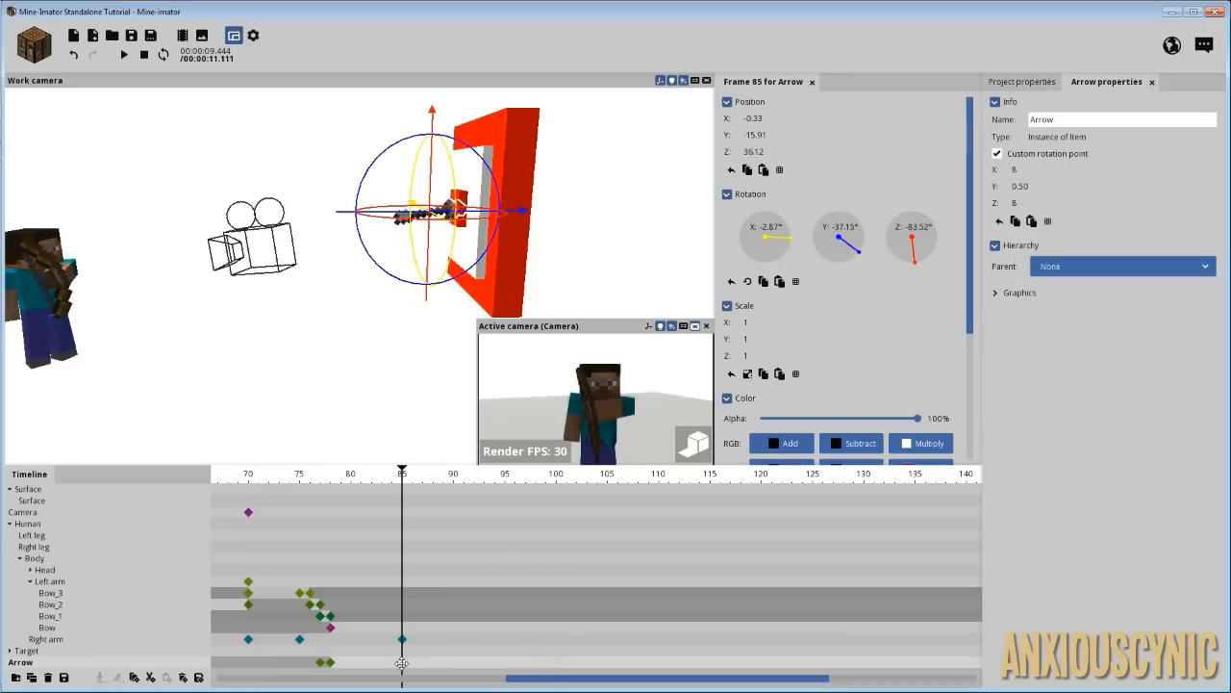
pyautogui.press('space')
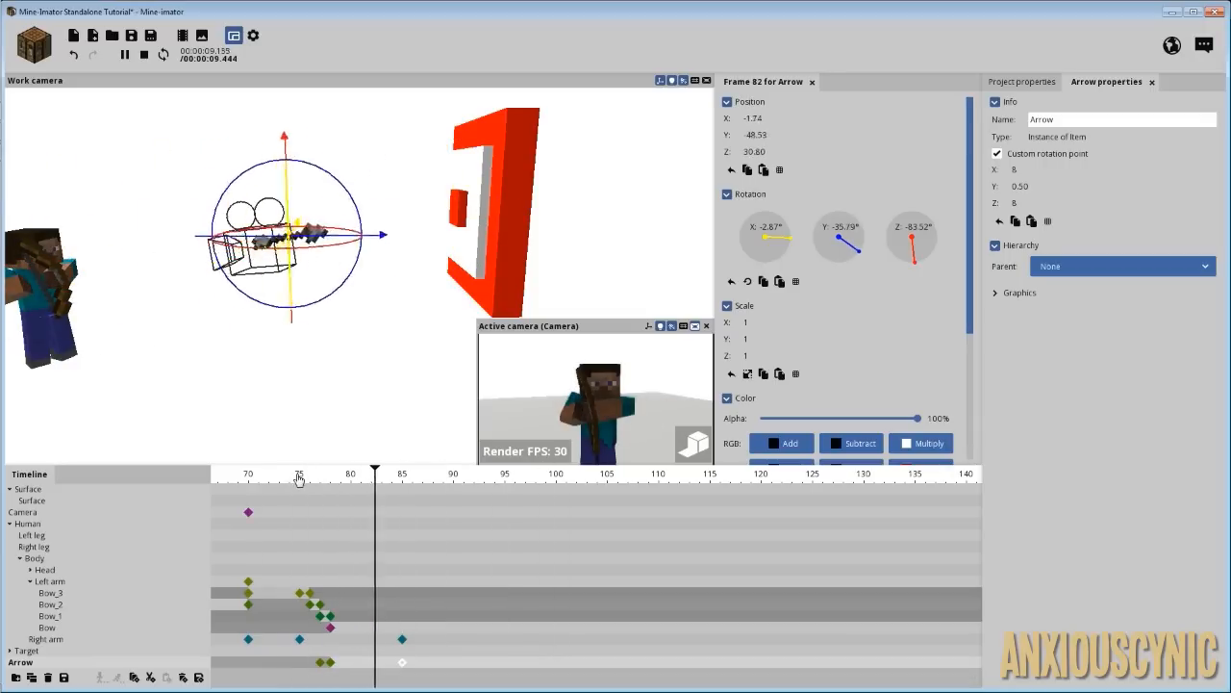
pyautogui.press('space')
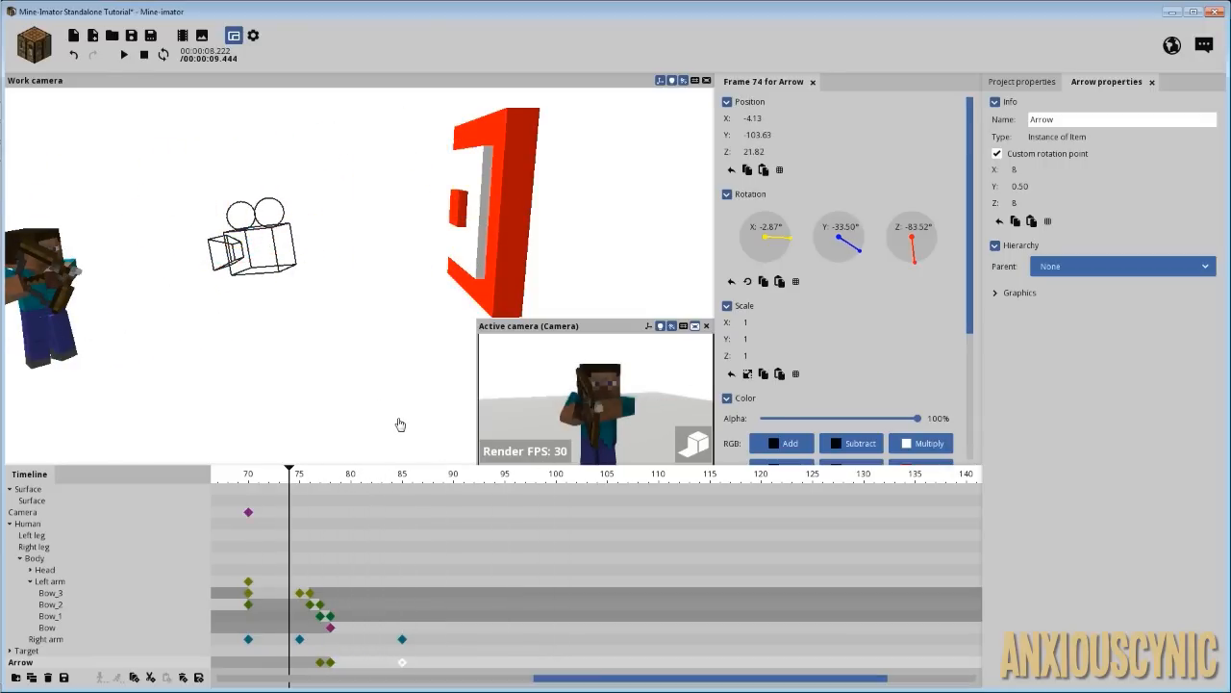
# - Examine the character's bow release up close around frame 76
pyautogui.moveTo(354, 338); pyautogui.dragTo(236, 327, button='right')
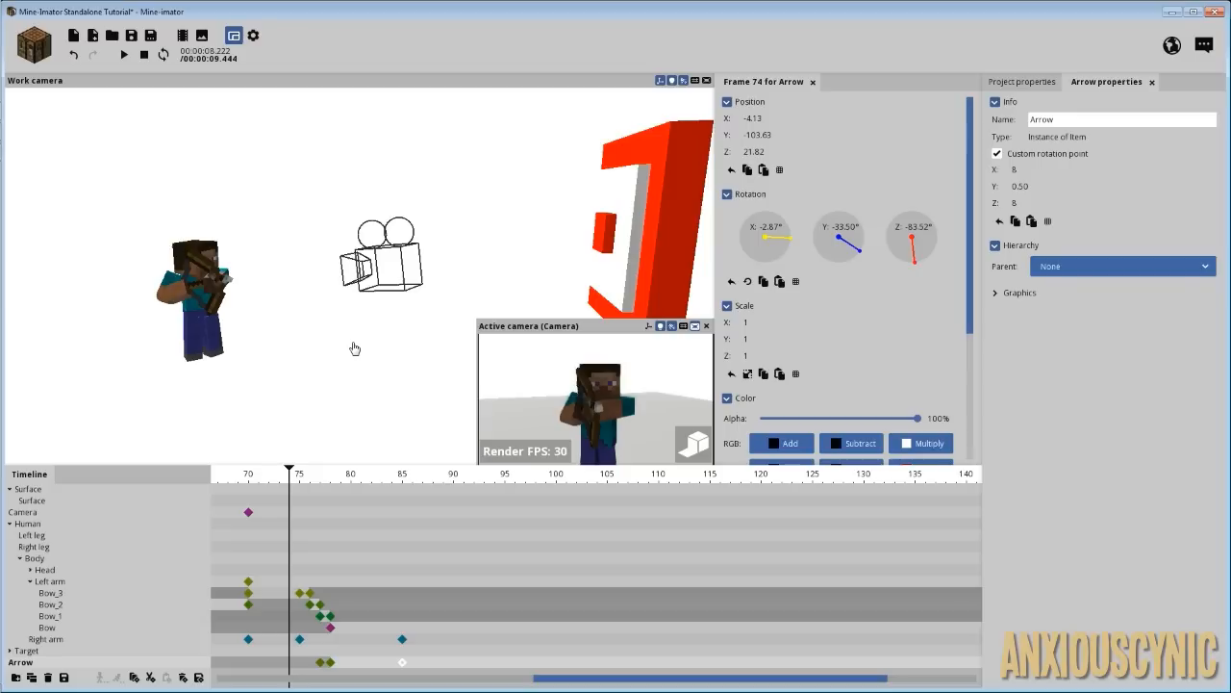
pyautogui.moveTo(304, 479)
pyautogui.mouseDown()
pyautogui.moveTo(321, 479)
pyautogui.moveTo(309, 479)
pyautogui.mouseUp()
pyautogui.moveTo(306, 372); pyautogui.dragTo(260, 358, button='right')
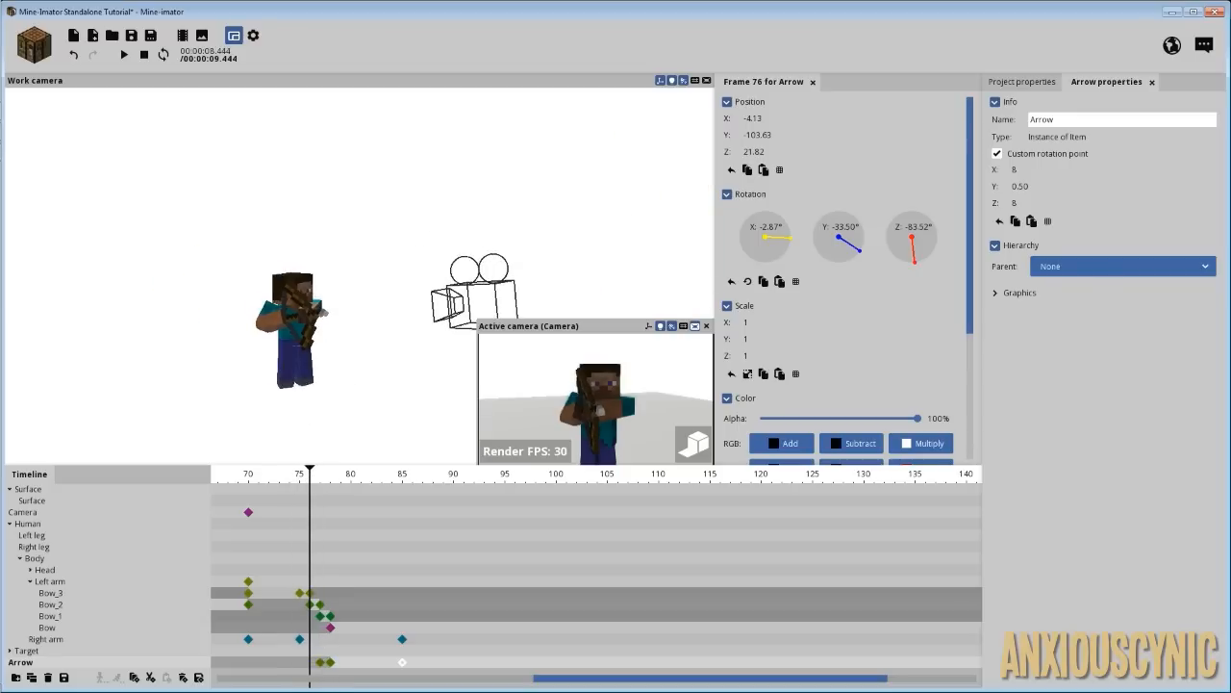
pyautogui.scroll(5, 315, 390)
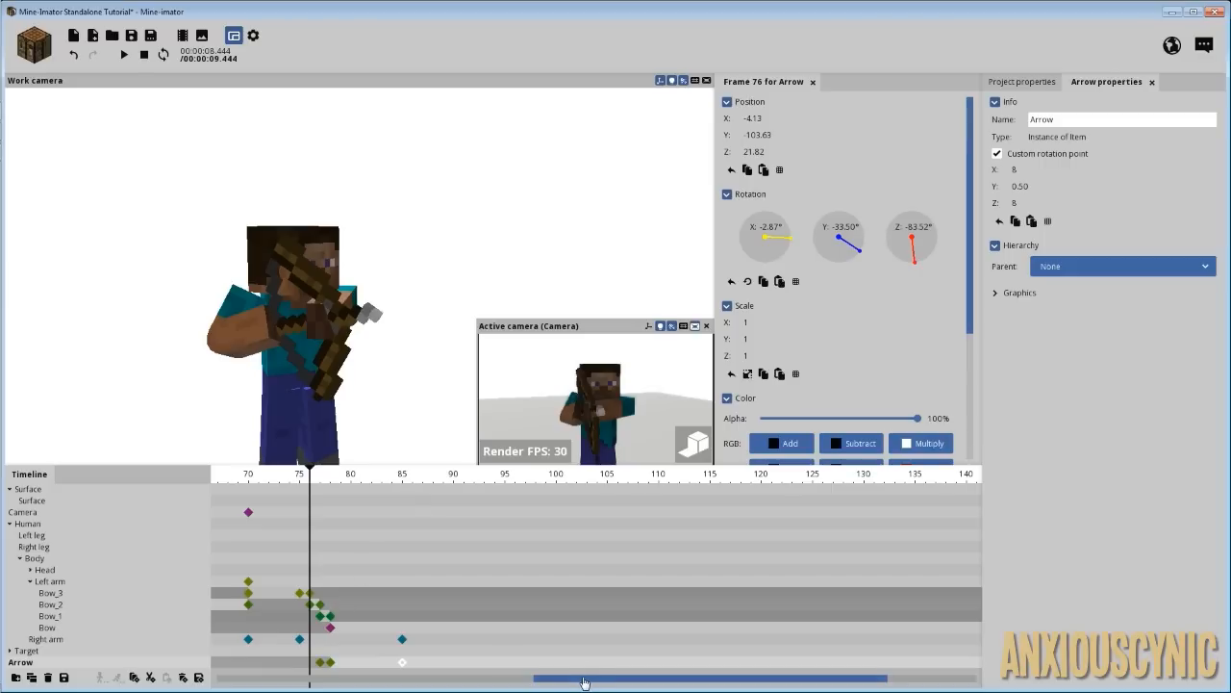
pyautogui.moveTo(584, 683); pyautogui.dragTo(507, 682)
pyautogui.moveTo(455, 479)
pyautogui.mouseDown()
pyautogui.moveTo(402, 477)
pyautogui.moveTo(492, 478)
pyautogui.moveTo(414, 478)
pyautogui.moveTo(484, 481)
pyautogui.moveTo(473, 481)
pyautogui.mouseUp()
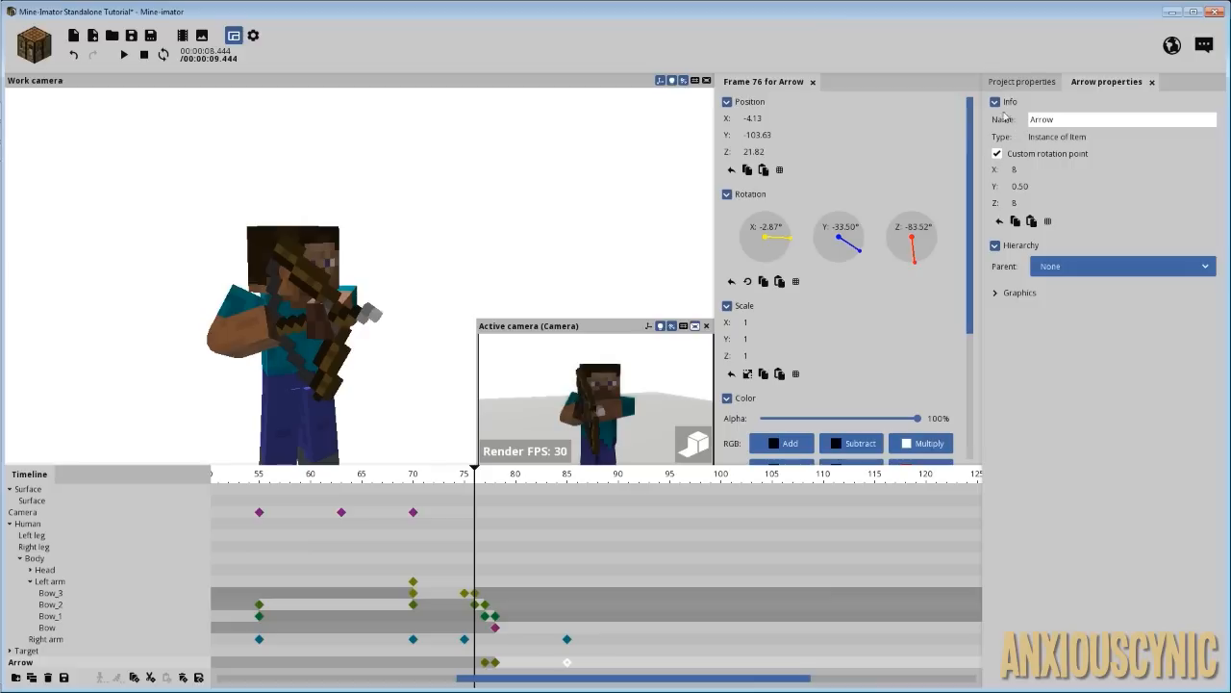
# - Set the project's tempo to 24 and return the playhead to frame 75
pyautogui.click(1030, 84)
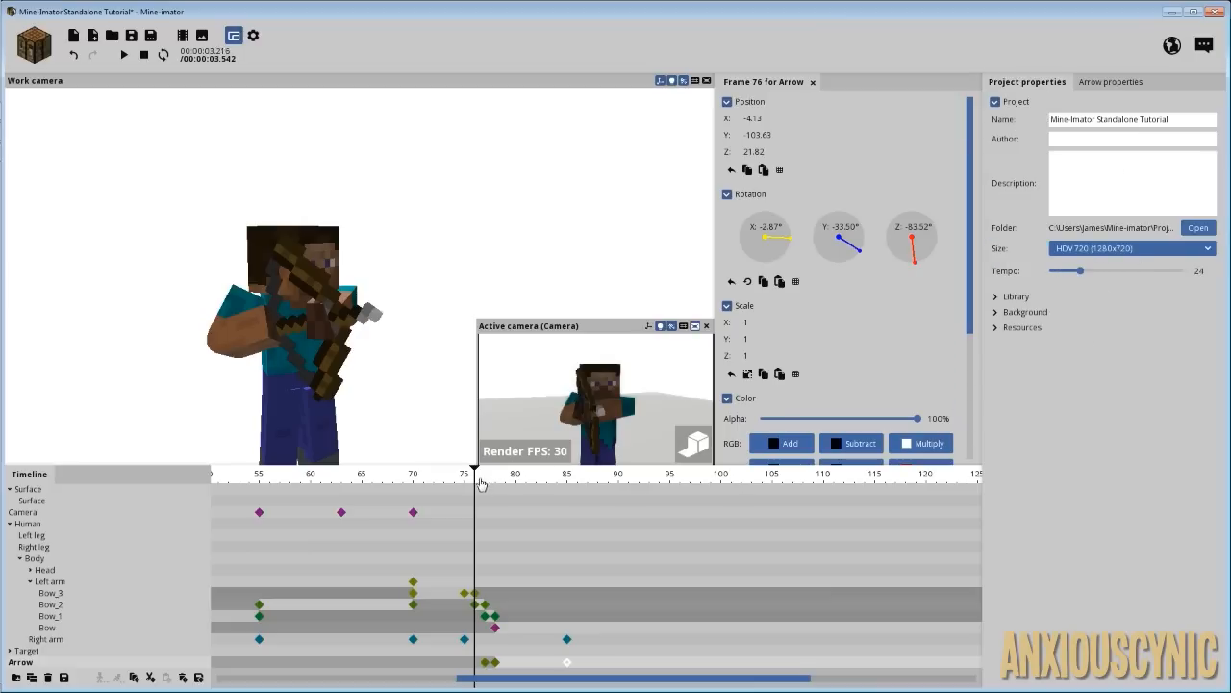
pyautogui.moveTo(481, 484)
pyautogui.mouseDown()
pyautogui.moveTo(453, 481)
pyautogui.moveTo(475, 481)
pyautogui.moveTo(464, 488)
pyautogui.mouseUp()
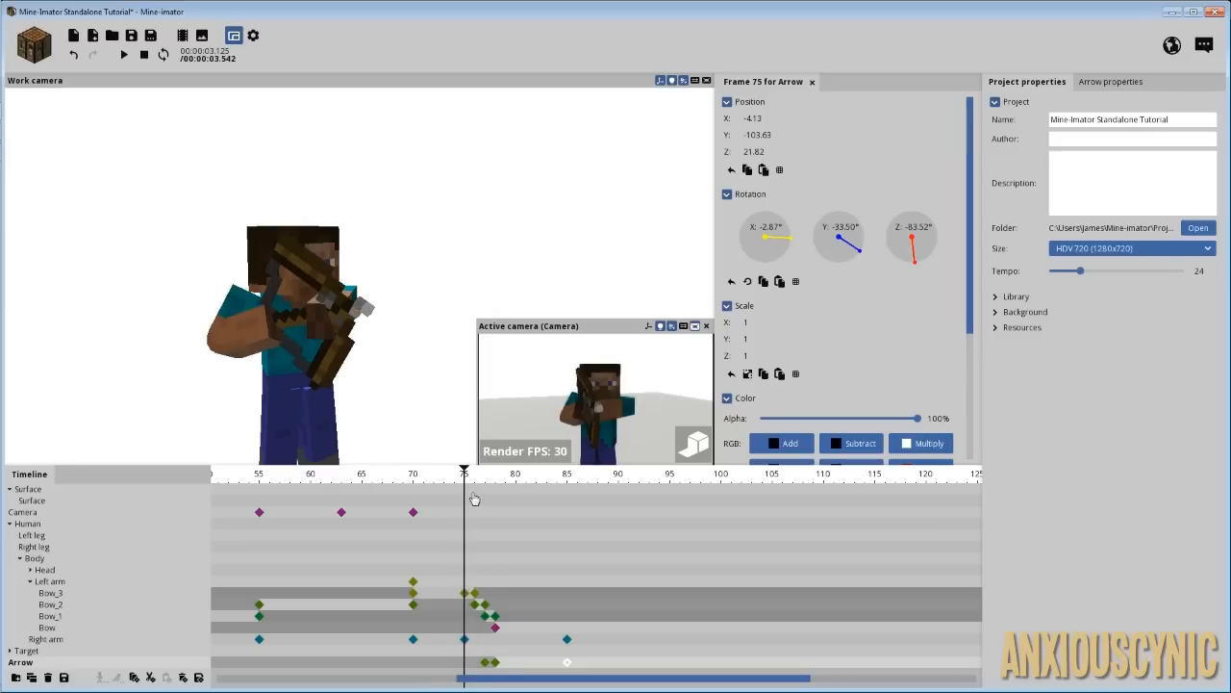
# - Play and scrub through the bow release between frames 70 and 84 to check the arm and arrow timing
pyautogui.moveTo(405, 247)
pyautogui.mouseDown()
pyautogui.moveTo(405, 279)
pyautogui.moveTo(415, 252)
pyautogui.mouseUp()
pyautogui.scroll(-3, 413, 256)
pyautogui.scroll(1, 392, 285)
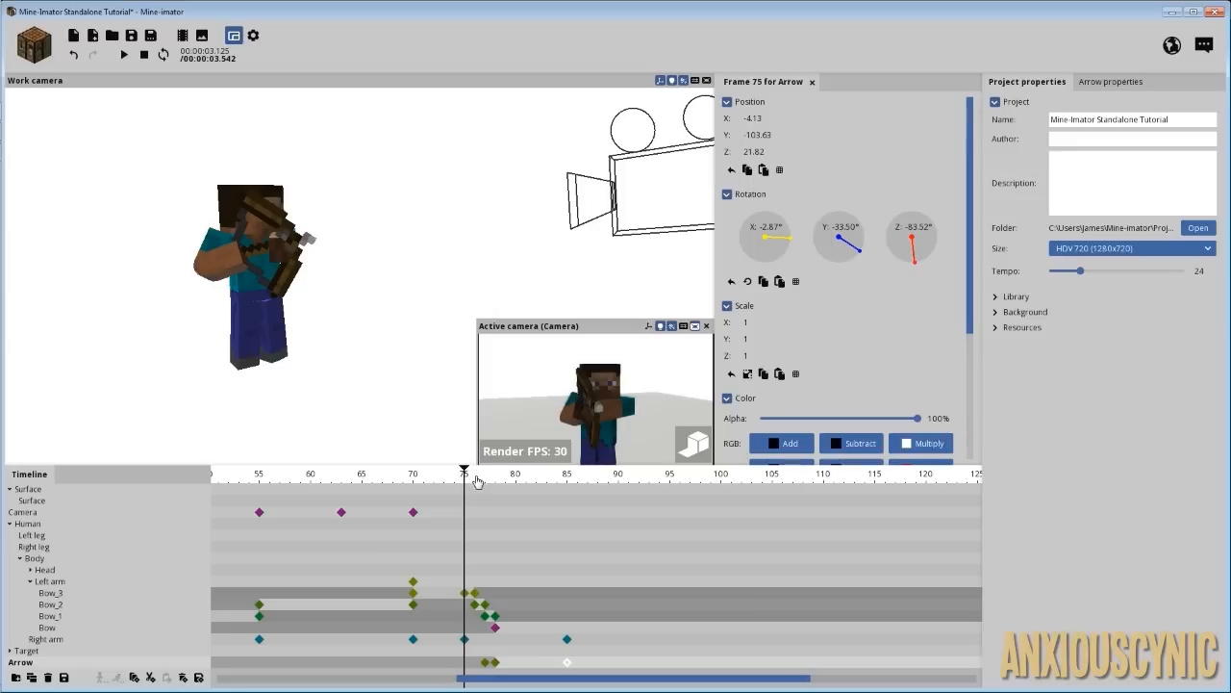
pyautogui.click(447, 483)
pyautogui.press('space')
pyautogui.press('space')
pyautogui.press('space')
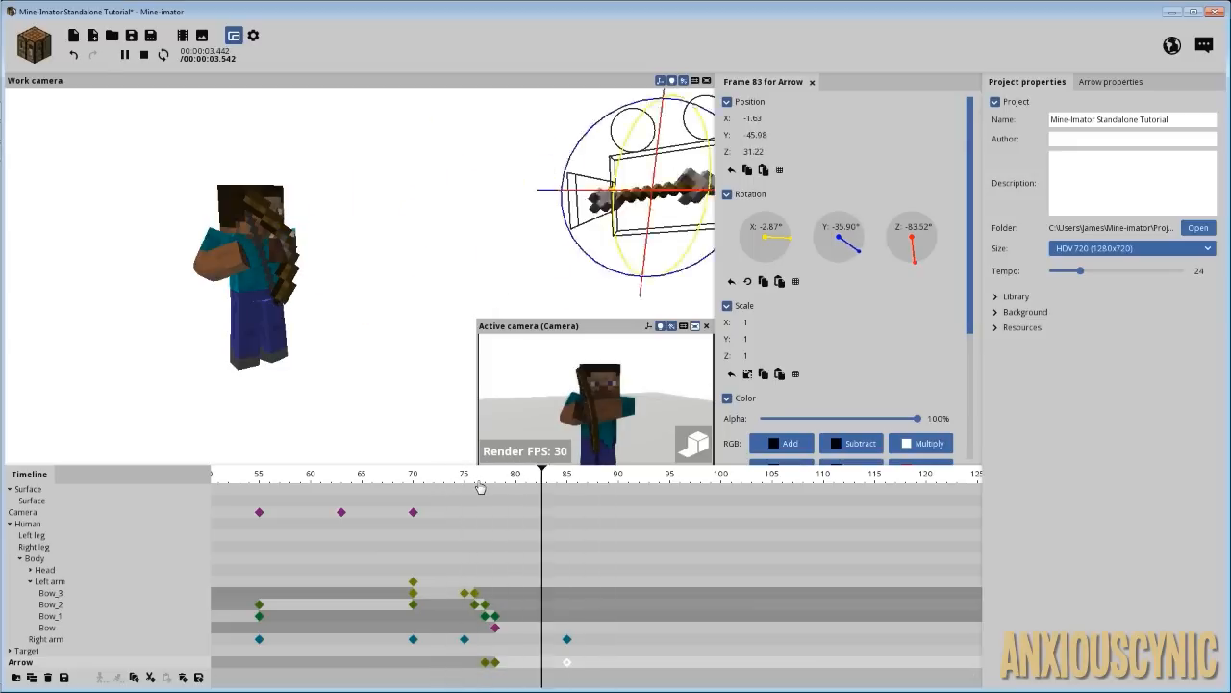
pyautogui.moveTo(466, 484); pyautogui.dragTo(412, 478)
pyautogui.press('space')
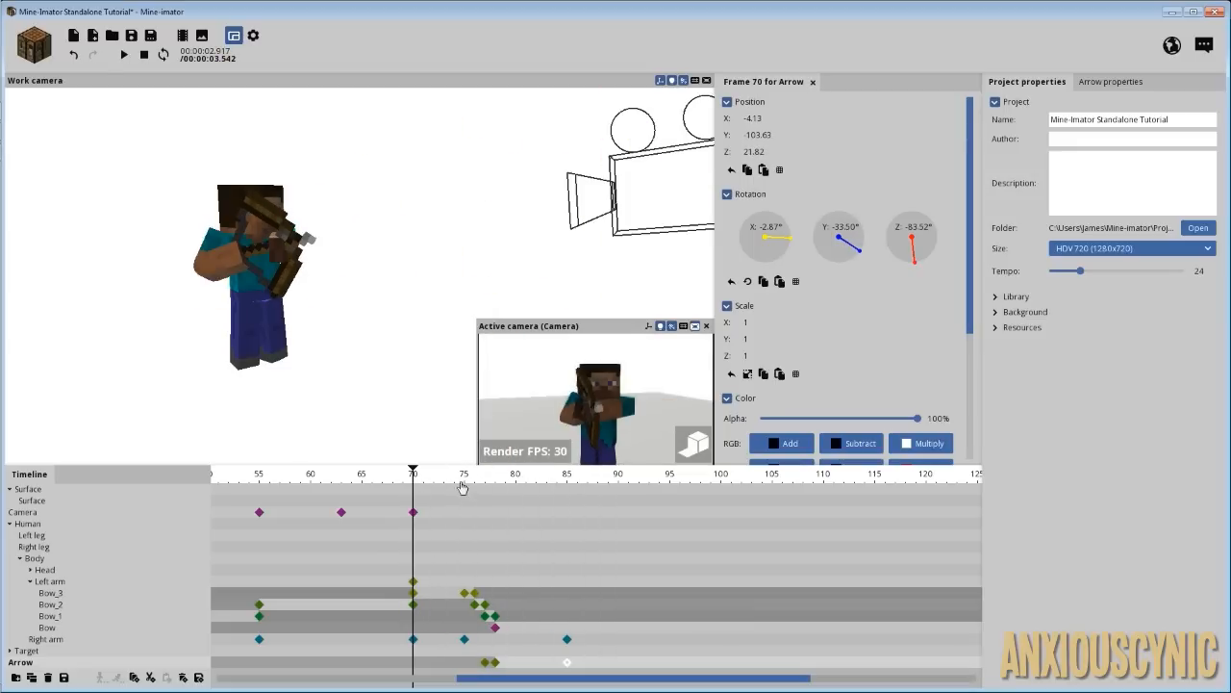
pyautogui.click(470, 483)
pyautogui.moveTo(469, 483); pyautogui.dragTo(556, 482)
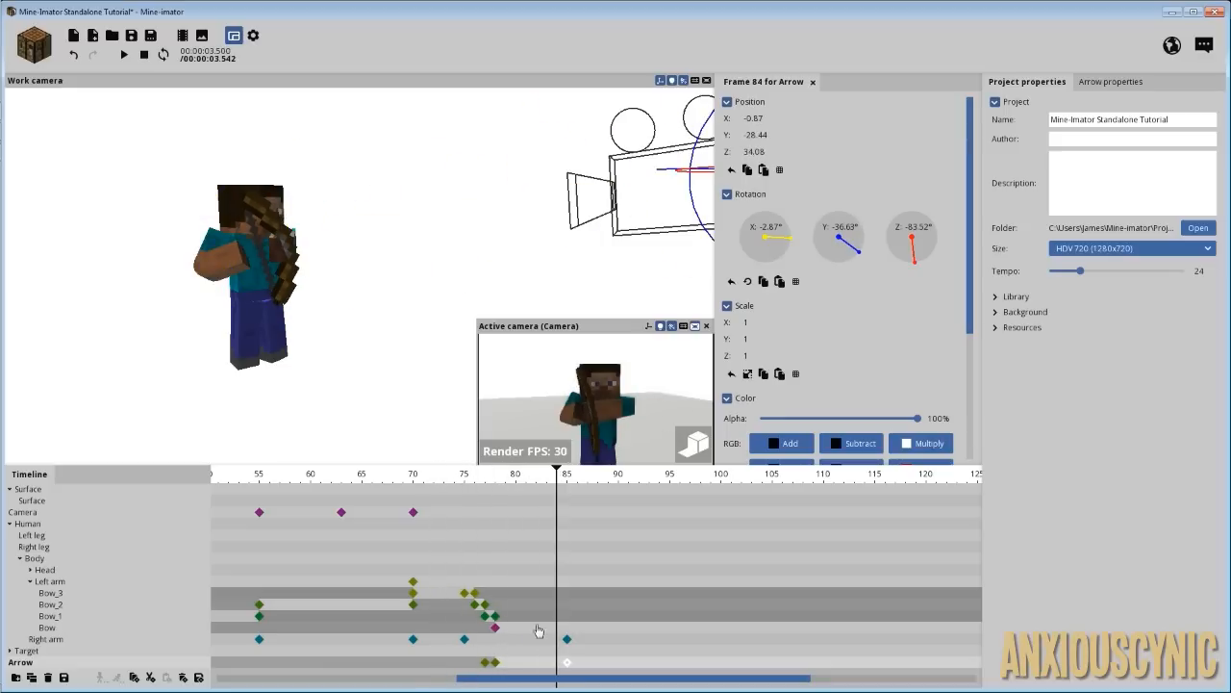
# - Set the transition of the right arm's frame 75 keyframe to Ease in and out (quadratic) and play the shot from frame 70
pyautogui.click(465, 640)
pyautogui.moveTo(972, 281); pyautogui.dragTo(972, 449)
pyautogui.click(866, 422)
pyautogui.click(795, 502)
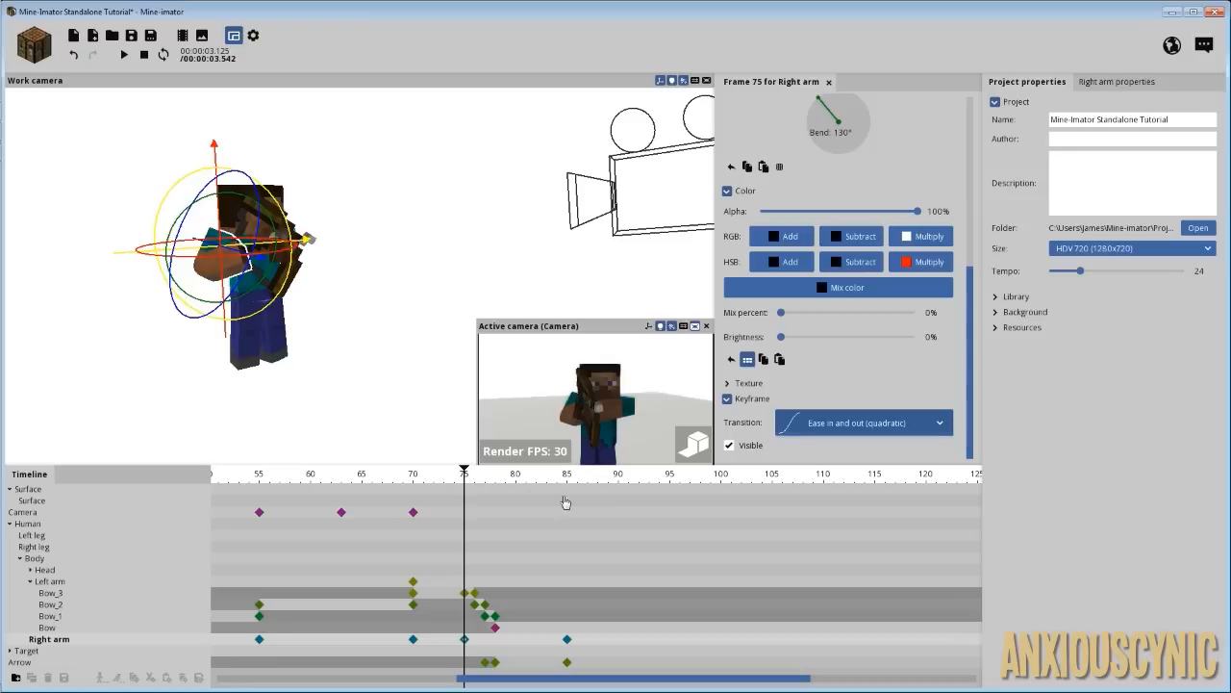
pyautogui.moveTo(462, 481); pyautogui.dragTo(416, 483)
pyautogui.press('space')
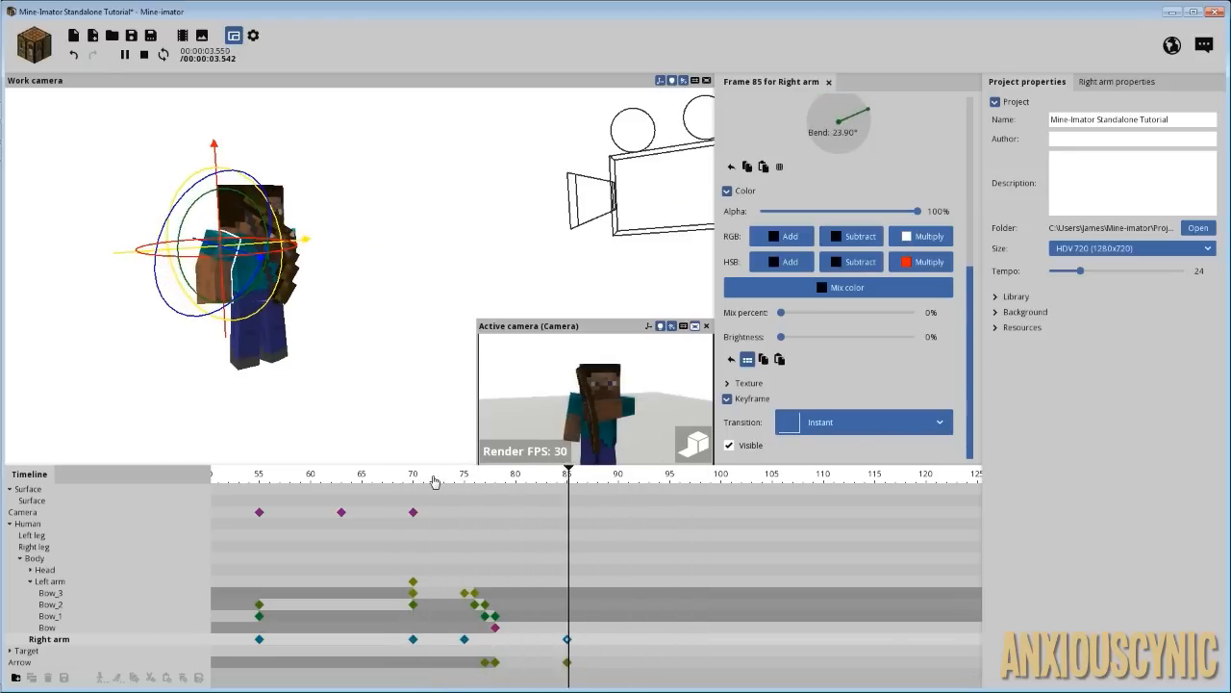
pyautogui.press('space')
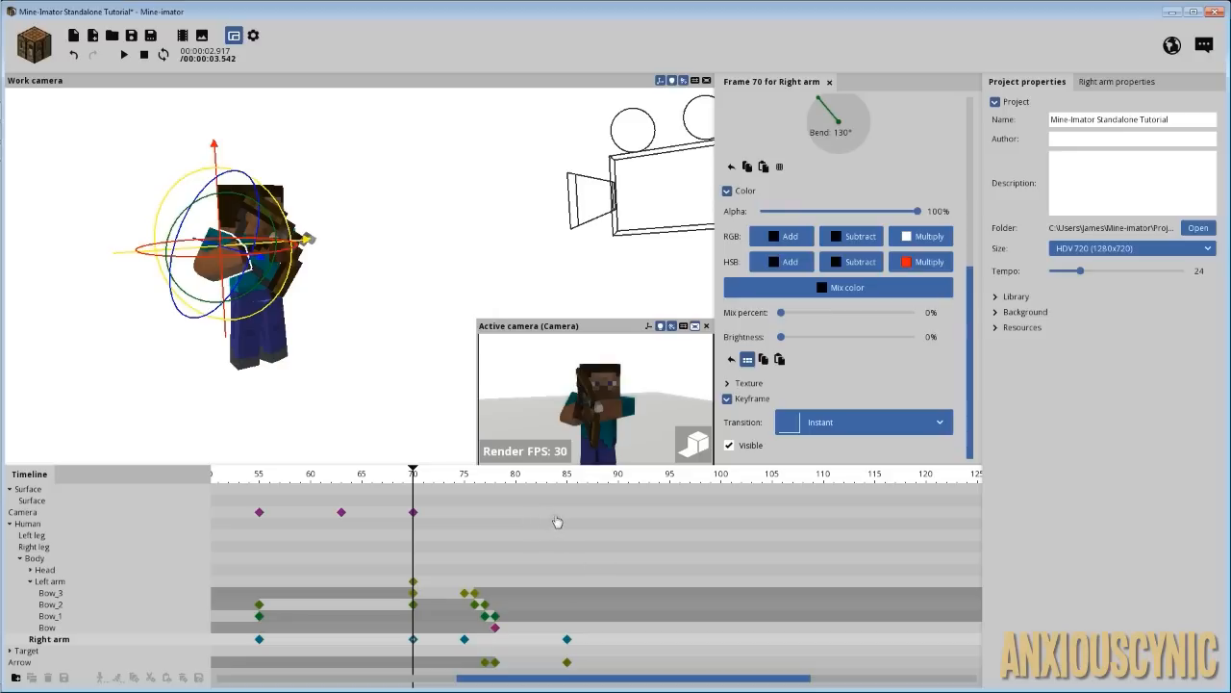
# - Add a camera keyframe at frame 81 that frames the target's red centre up close with a 21° field of view
pyautogui.click(567, 515)
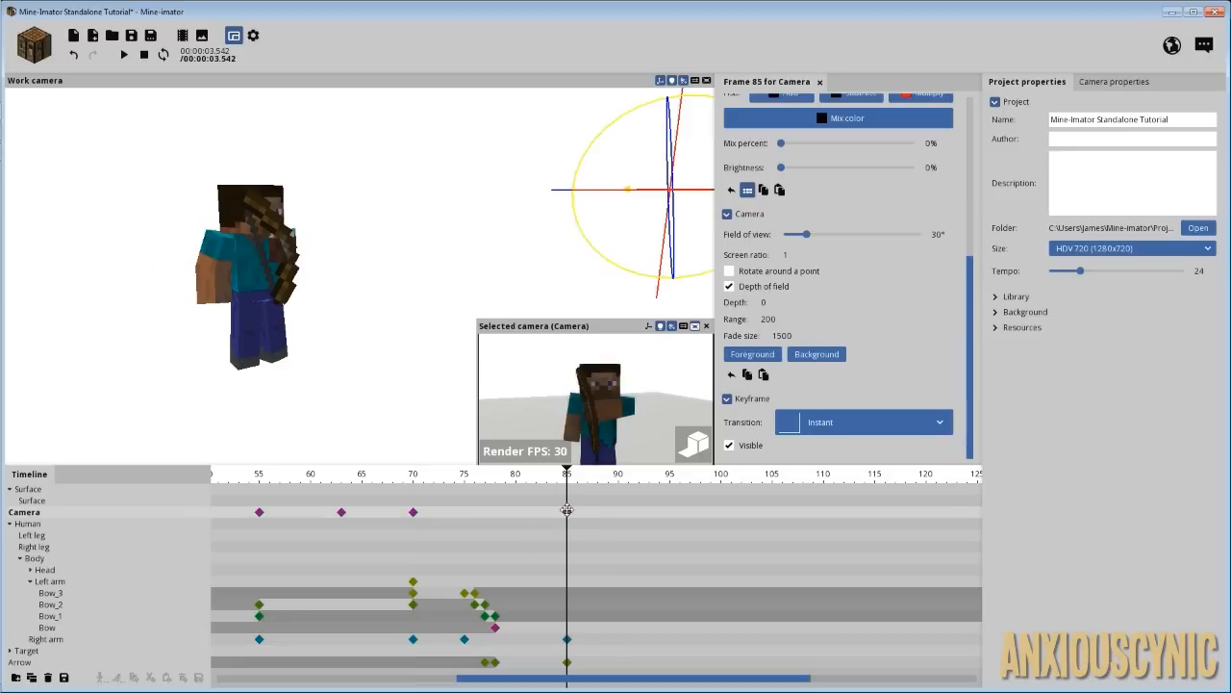
pyautogui.click(541, 510)
pyautogui.moveTo(502, 510); pyautogui.dragTo(523, 510)
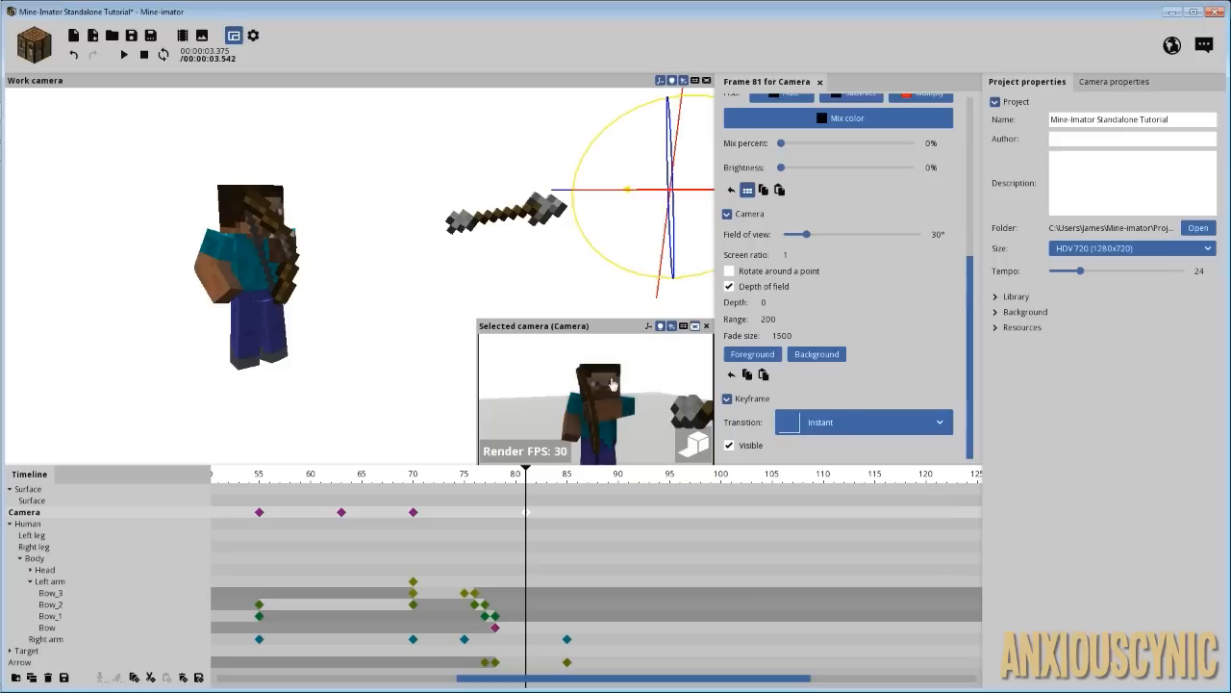
pyautogui.moveTo(592, 380)
pyautogui.mouseDown()
pyautogui.moveTo(691, 382)
pyautogui.moveTo(592, 382)
pyautogui.mouseUp()
pyautogui.press('s')
pyautogui.press('w')
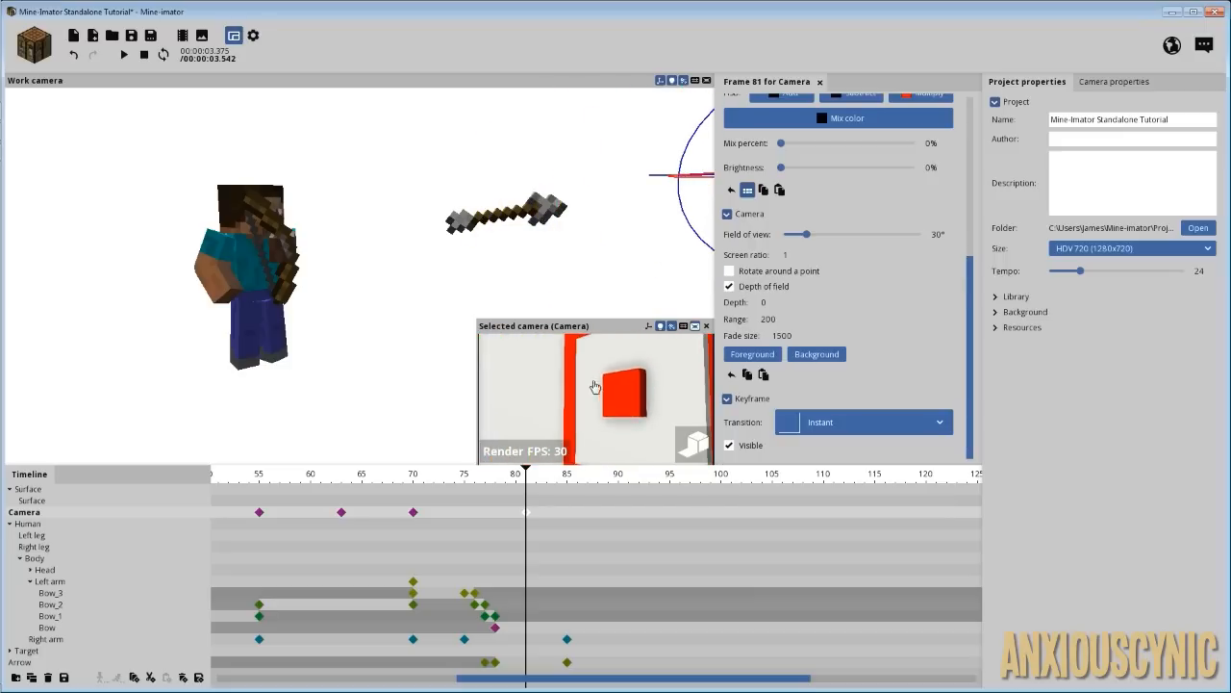
pyautogui.moveTo(807, 235); pyautogui.dragTo(802, 236)
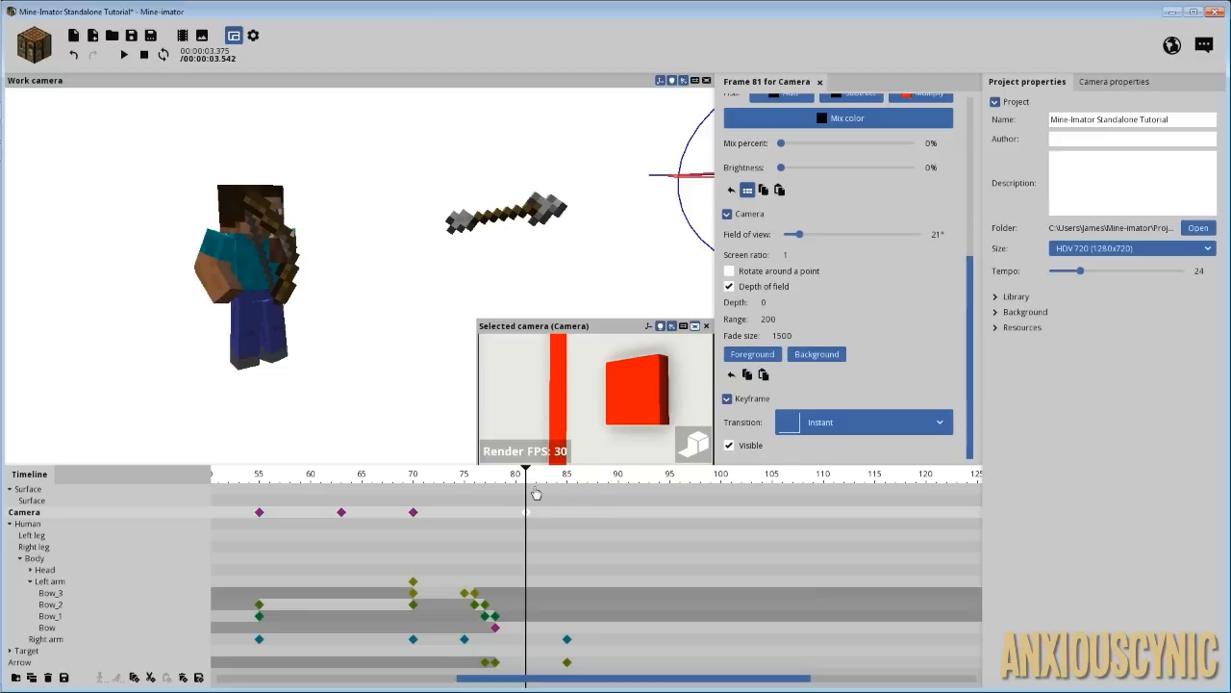
# - Play the shot from frame 66 through the cut to the target, and save the project
pyautogui.moveTo(525, 472); pyautogui.dragTo(399, 465)
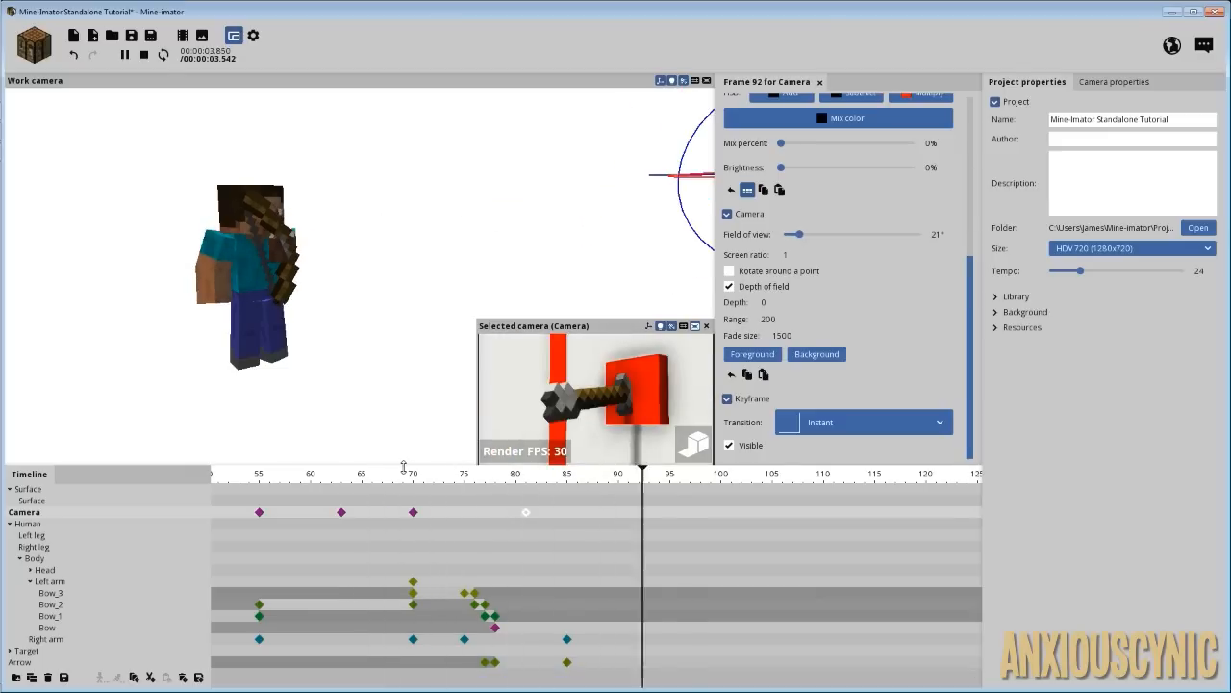
pyautogui.press('space')
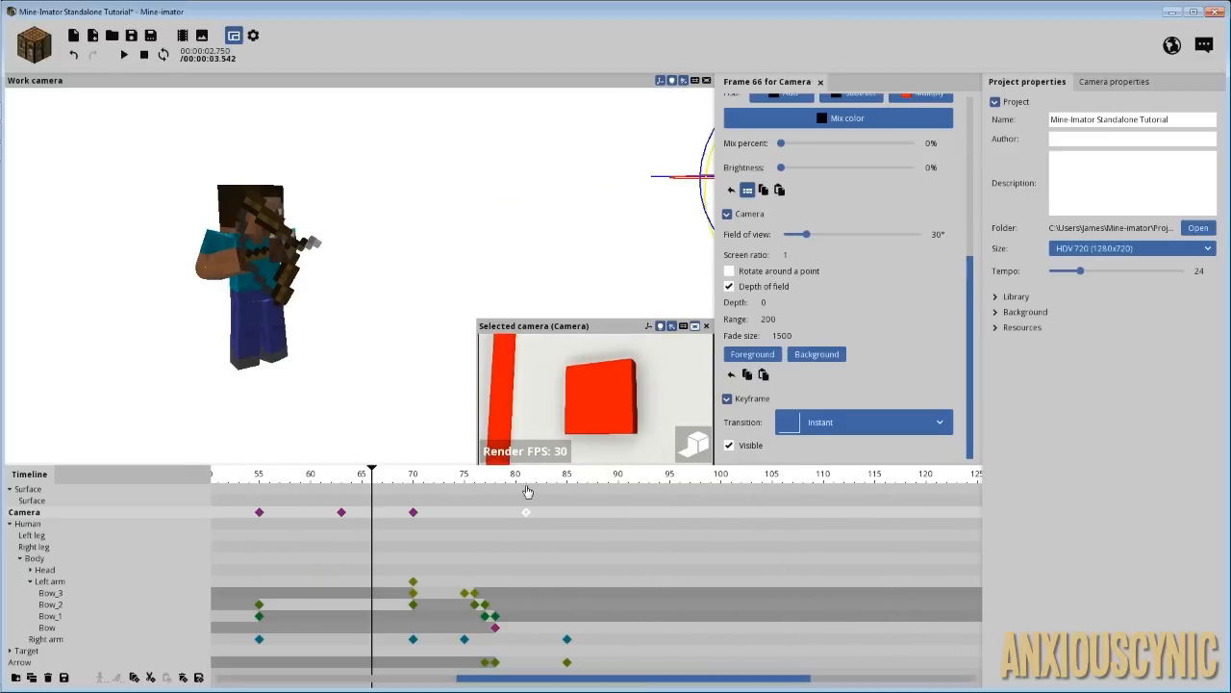
pyautogui.moveTo(517, 477); pyautogui.dragTo(581, 481)
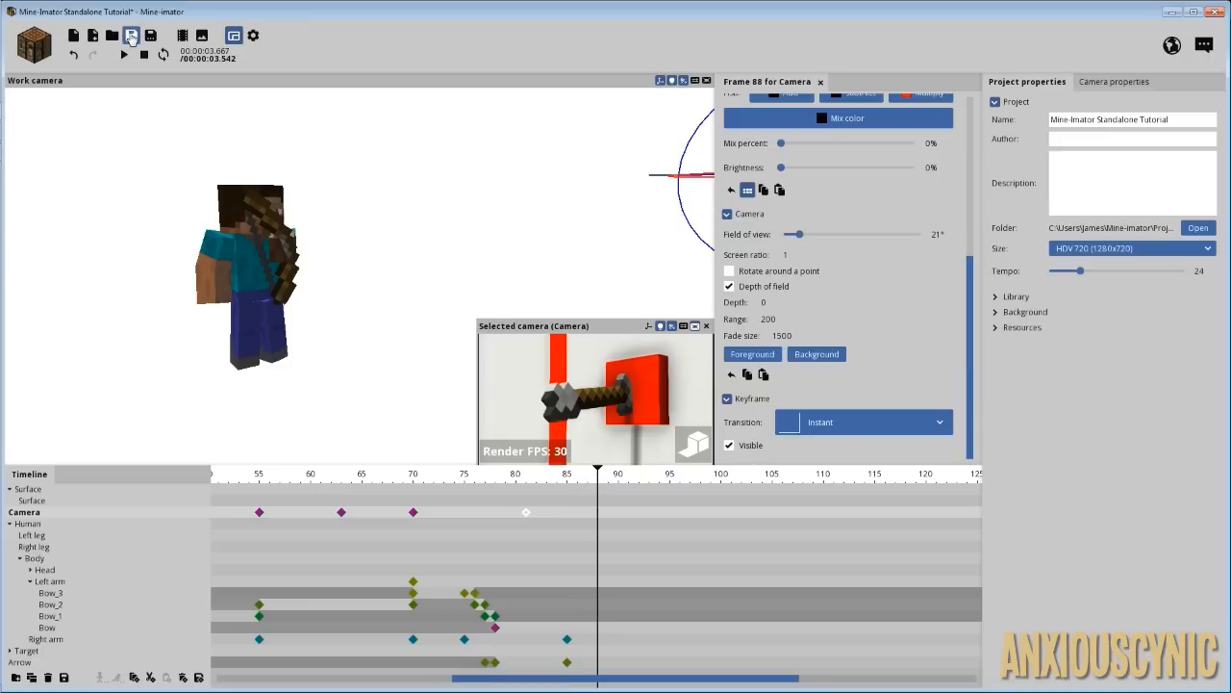
pyautogui.click(131, 36)
# - Play the whole animation from frame 0 past the arrow hitting the target
pyautogui.click(453, 479)
pyautogui.scroll(-2, 449, 495)
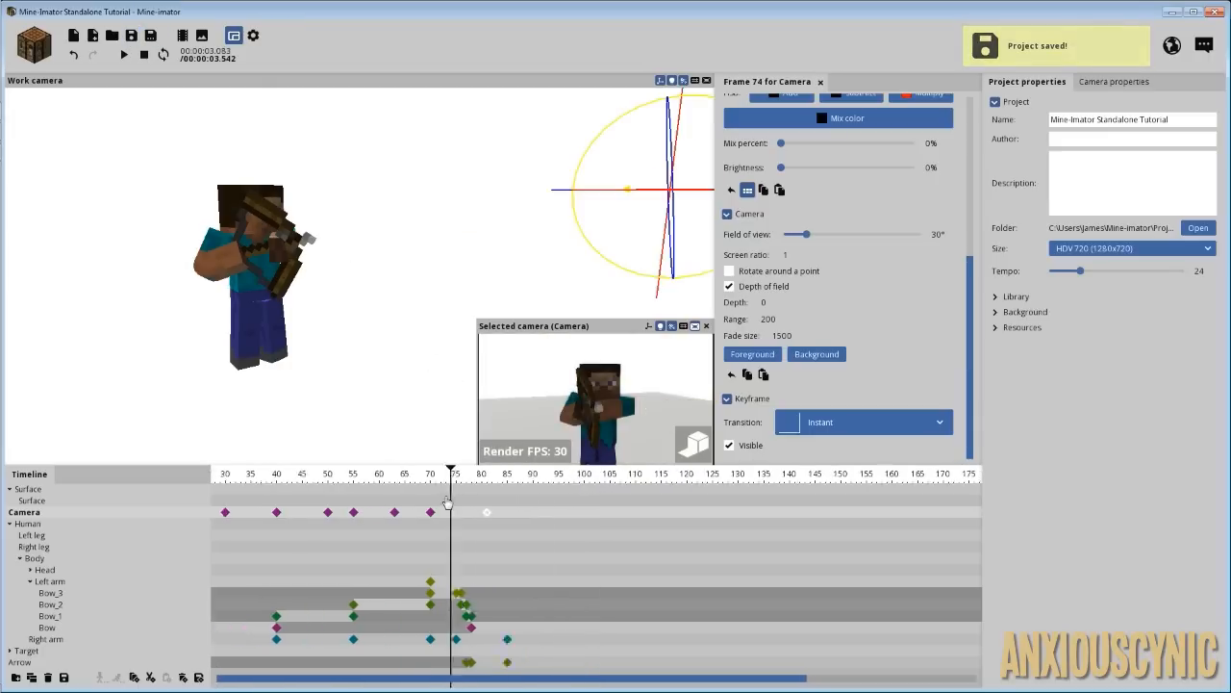
pyautogui.moveTo(315, 480); pyautogui.dragTo(154, 490)
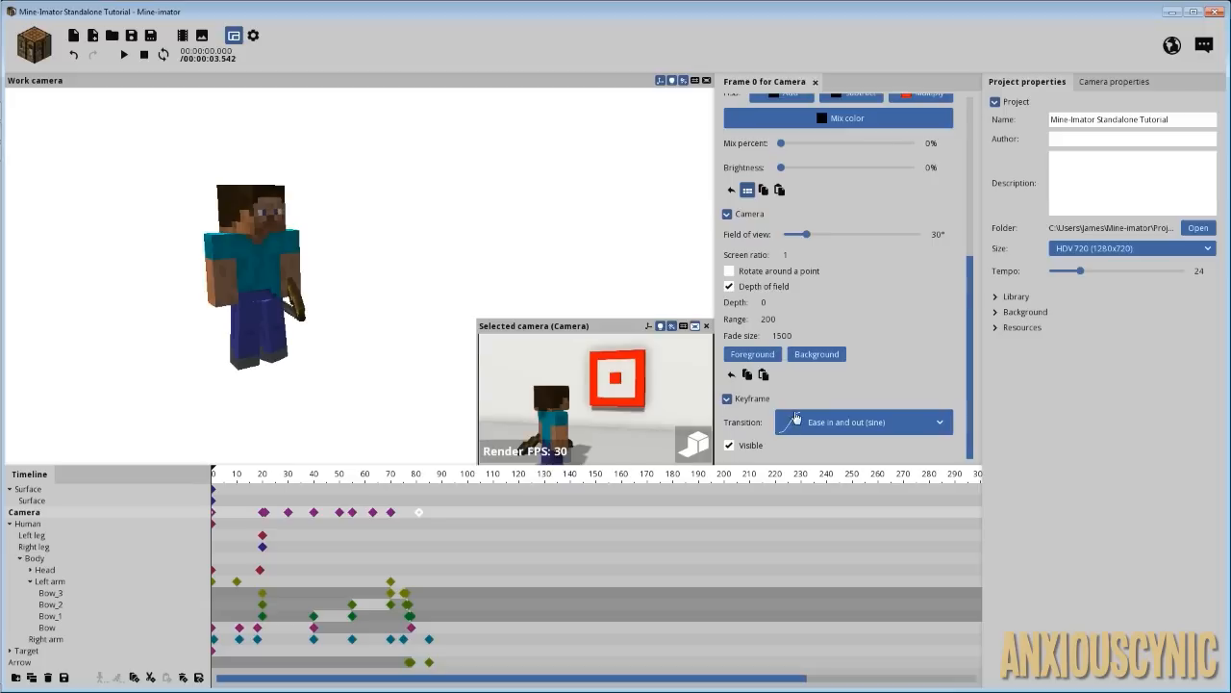
pyautogui.press('space')
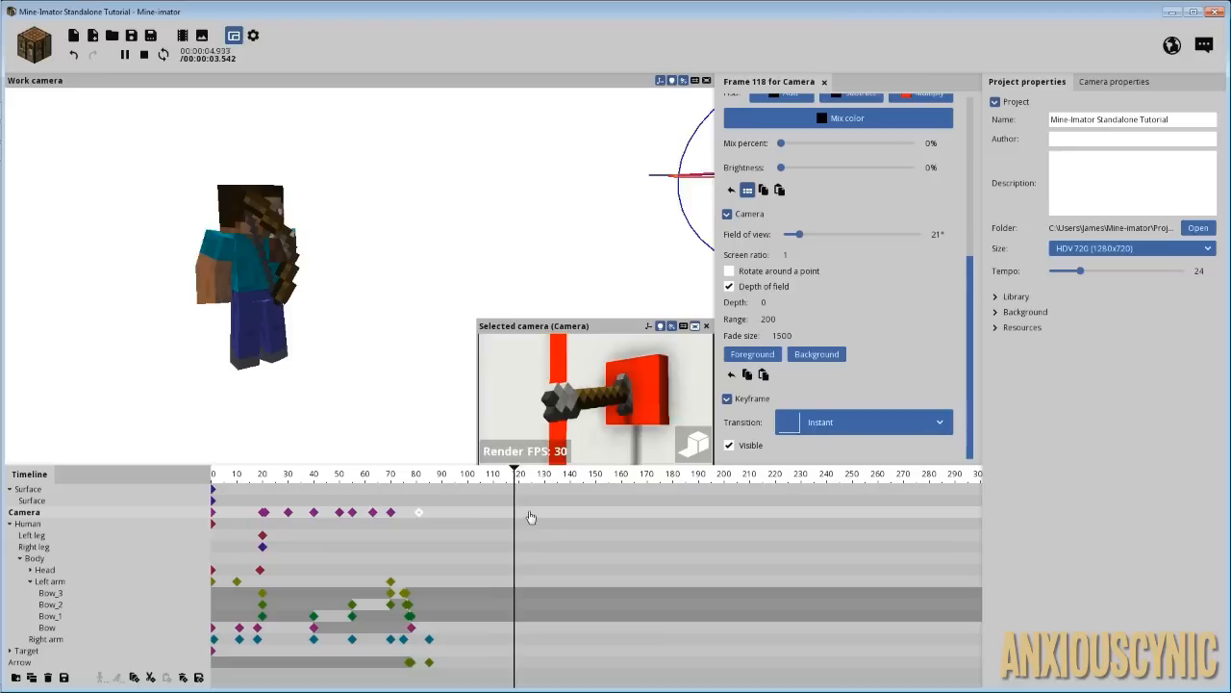
pyautogui.press('space')
# - Examine the camera cuts and their keyframe settings between frames 20 and 70
pyautogui.moveTo(271, 478); pyautogui.dragTo(308, 479)
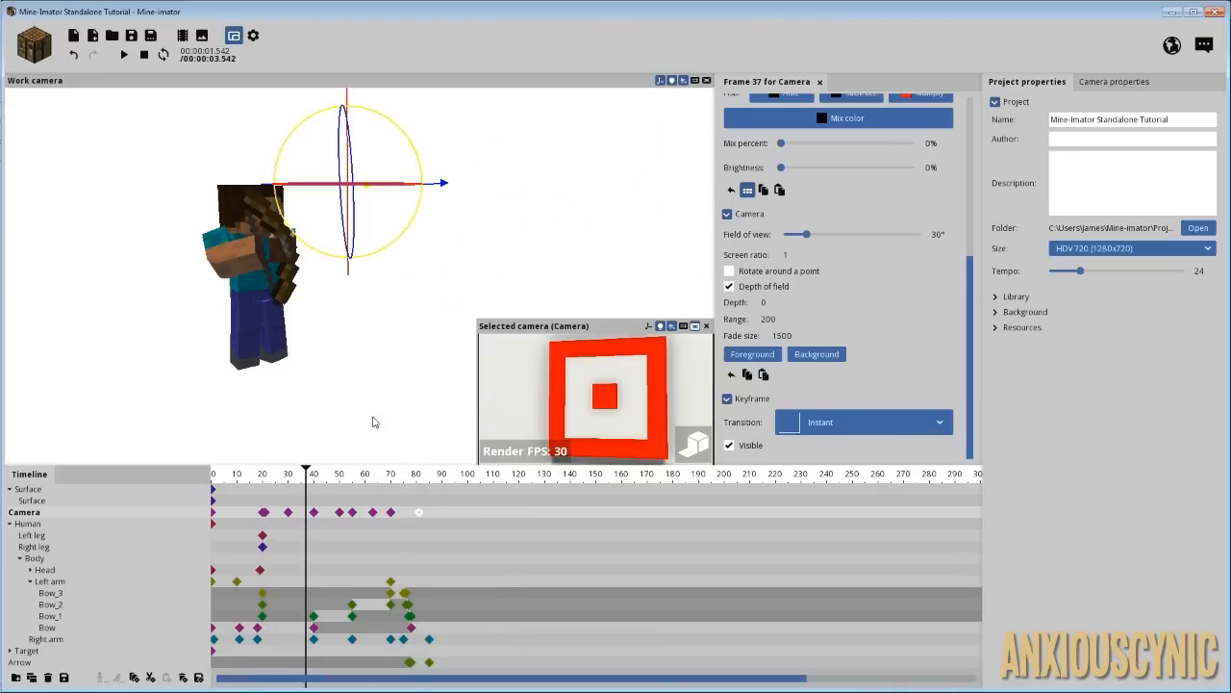
pyautogui.moveTo(393, 381)
pyautogui.mouseDown()
pyautogui.moveTo(408, 396)
pyautogui.moveTo(385, 382)
pyautogui.mouseUp()
pyautogui.moveTo(367, 412); pyautogui.dragTo(356, 452, button='right')
pyautogui.moveTo(303, 479)
pyautogui.mouseDown()
pyautogui.moveTo(200, 475)
pyautogui.moveTo(318, 483)
pyautogui.mouseUp()
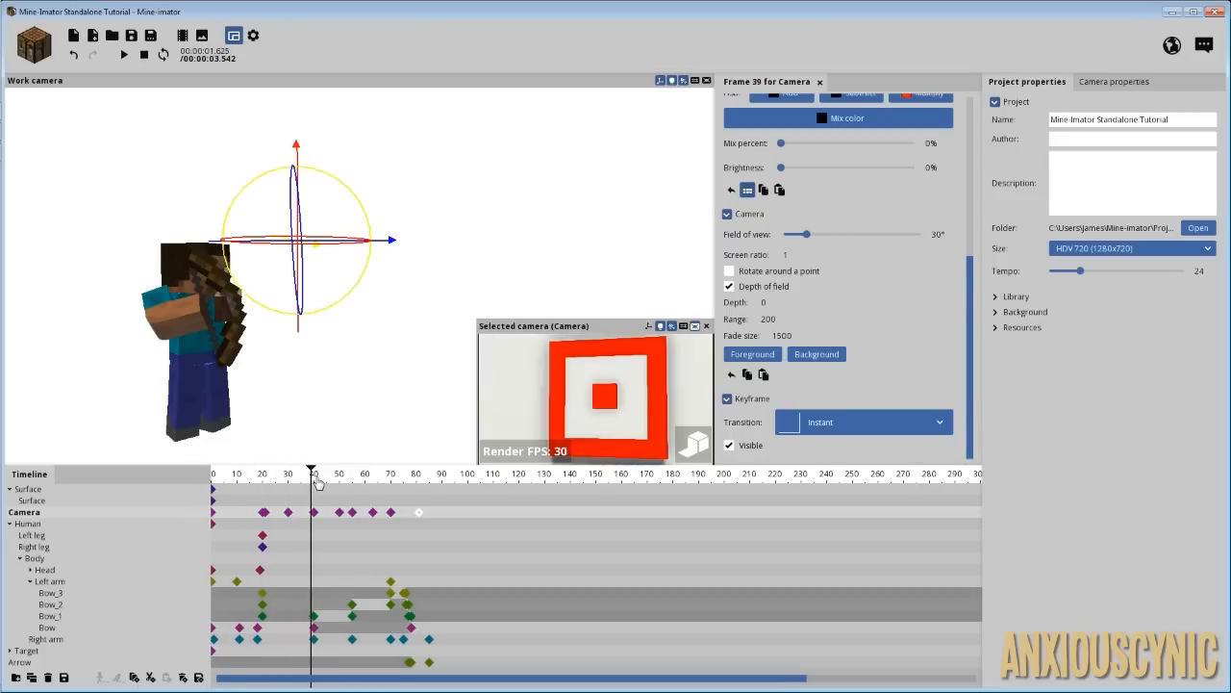
pyautogui.moveTo(970, 293); pyautogui.dragTo(864, 123)
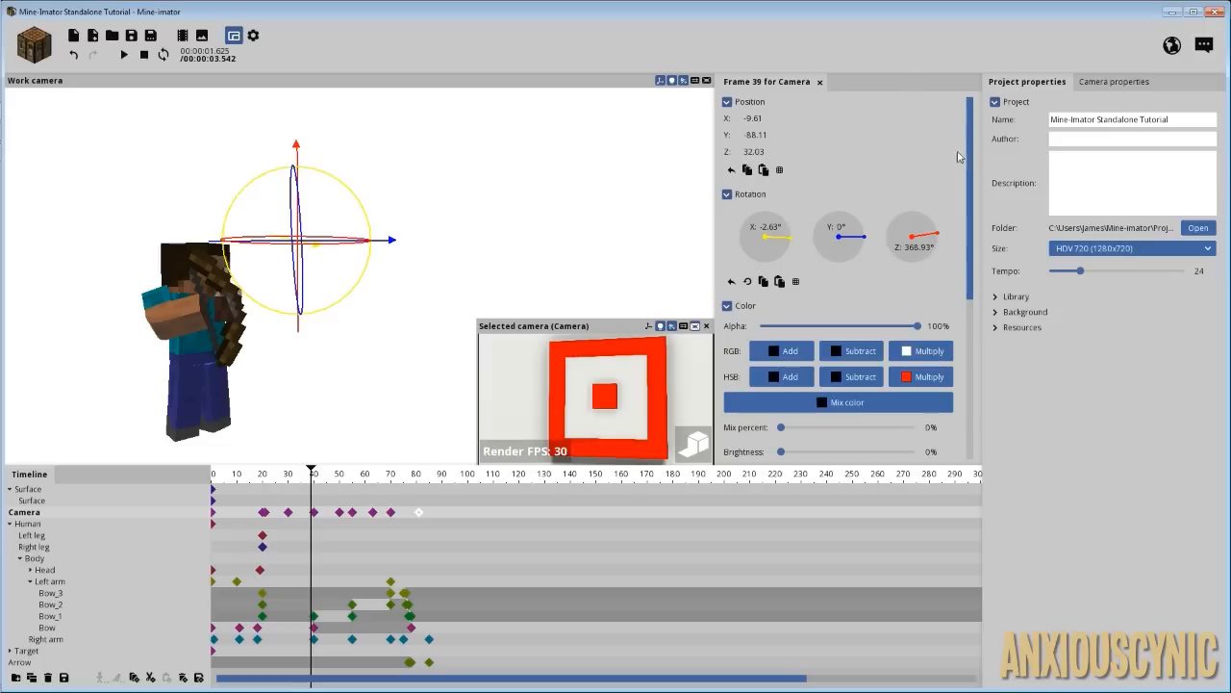
pyautogui.moveTo(973, 131); pyautogui.dragTo(982, 307)
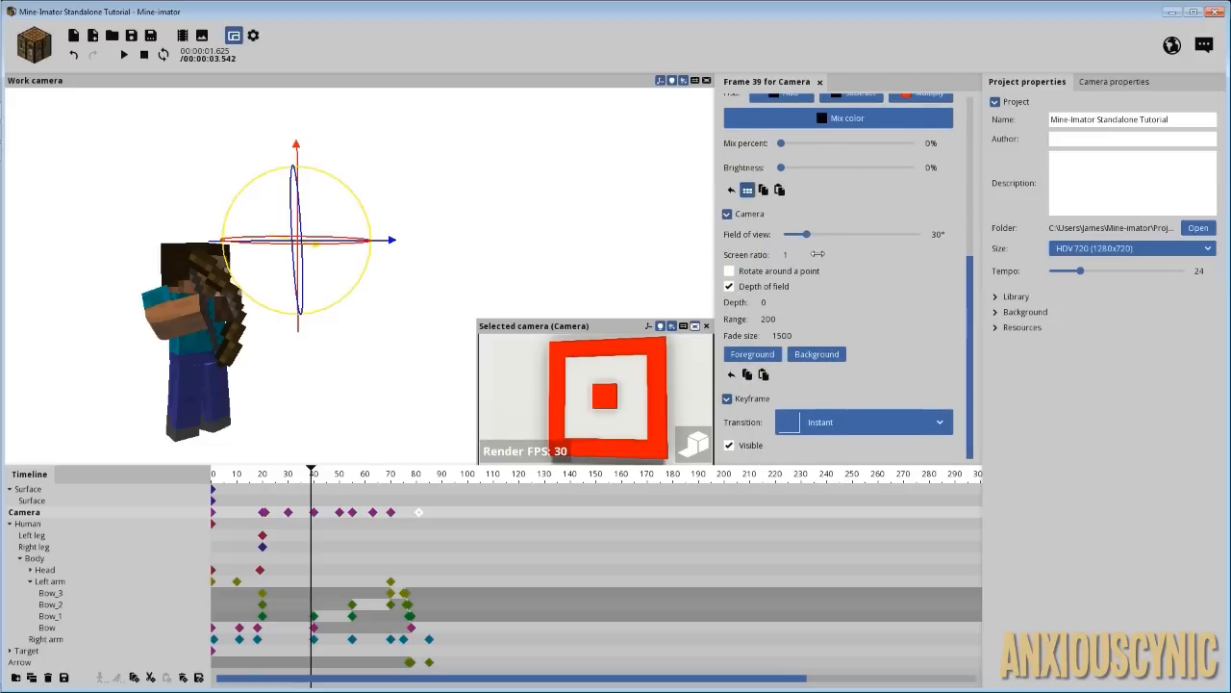
pyautogui.click(262, 474)
pyautogui.moveTo(262, 473); pyautogui.dragTo(325, 486)
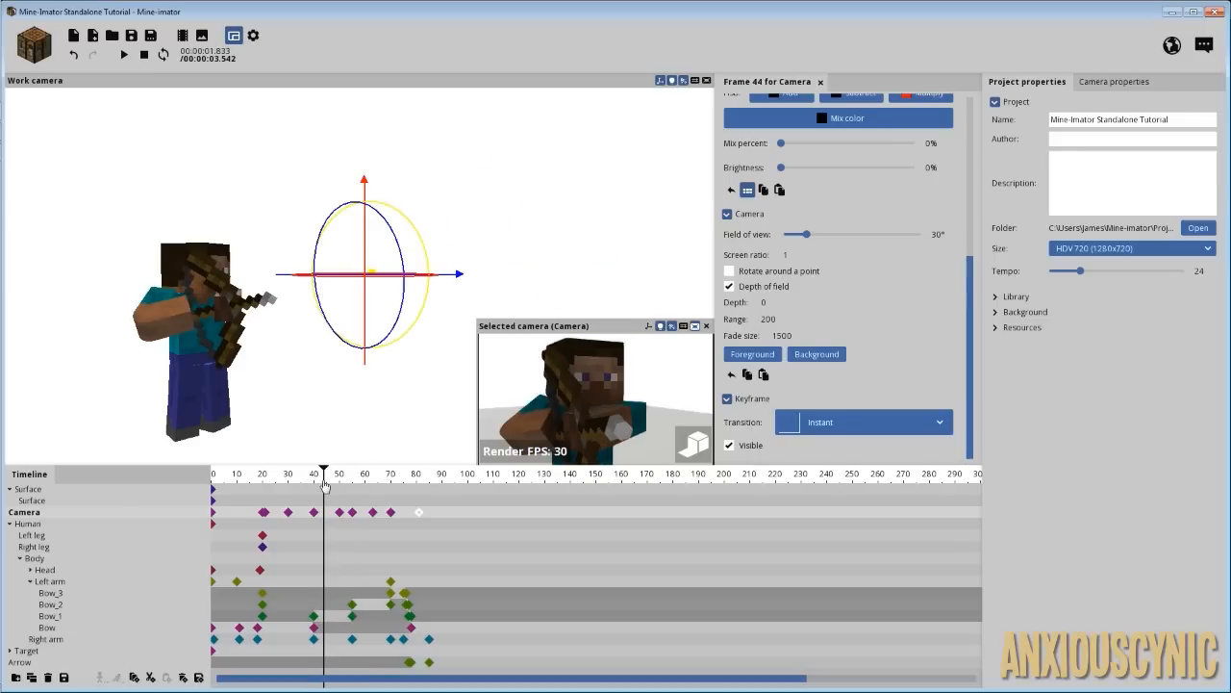
pyautogui.moveTo(331, 481)
pyautogui.mouseDown()
pyautogui.moveTo(262, 479)
pyautogui.moveTo(377, 481)
pyautogui.moveTo(352, 480)
pyautogui.mouseUp()
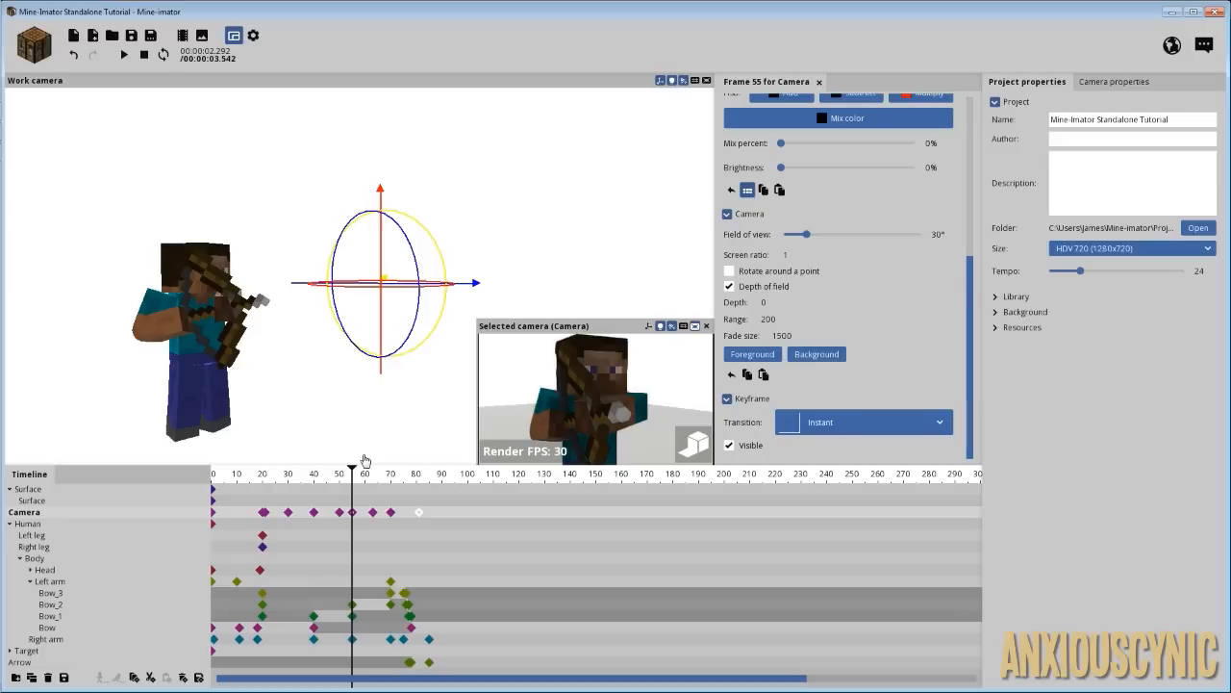
pyautogui.moveTo(381, 490); pyautogui.dragTo(393, 492)
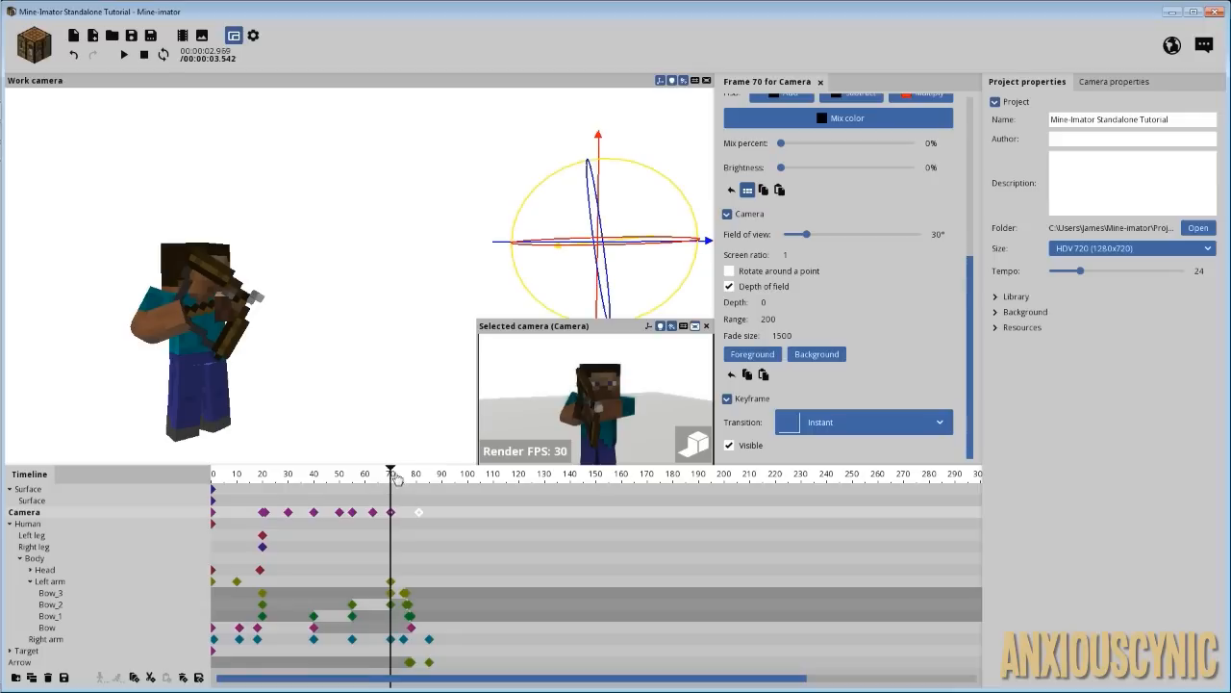
# - Play the closing shots from frame 66 and again from frame 51 to check the camera cuts
pyautogui.moveTo(396, 480)
pyautogui.mouseDown()
pyautogui.moveTo(426, 479)
pyautogui.moveTo(380, 488)
pyautogui.mouseUp()
pyautogui.press('space')
pyautogui.press('space')
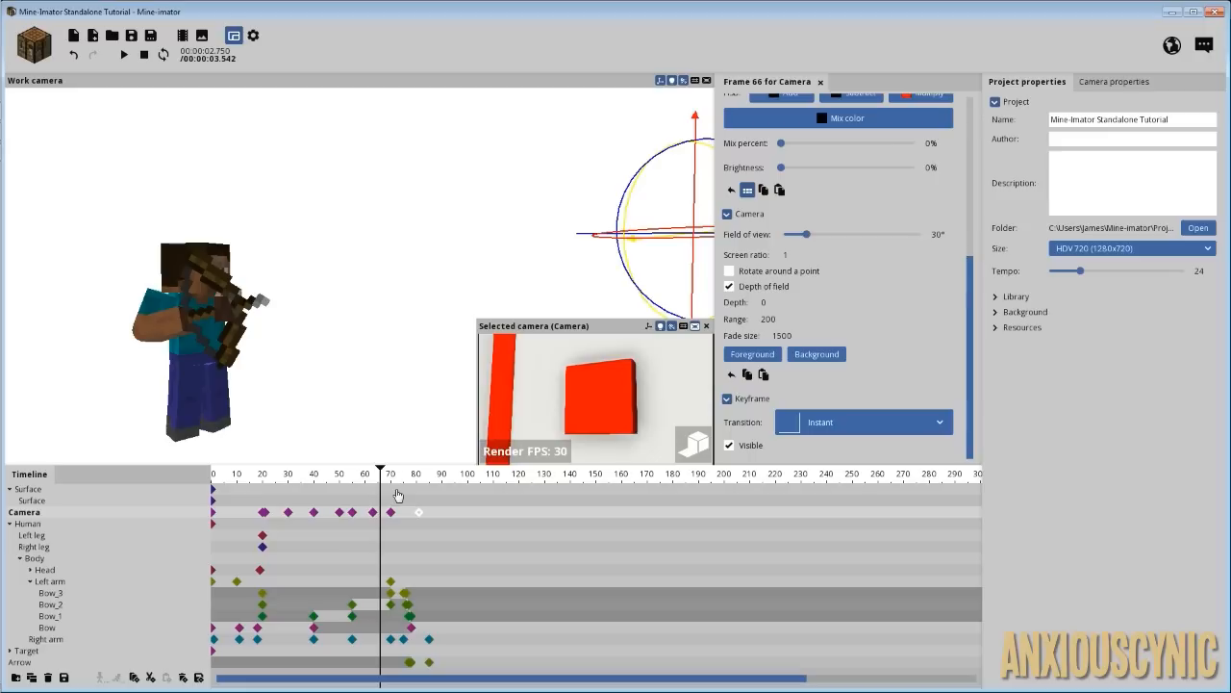
pyautogui.click(347, 479)
pyautogui.press('space')
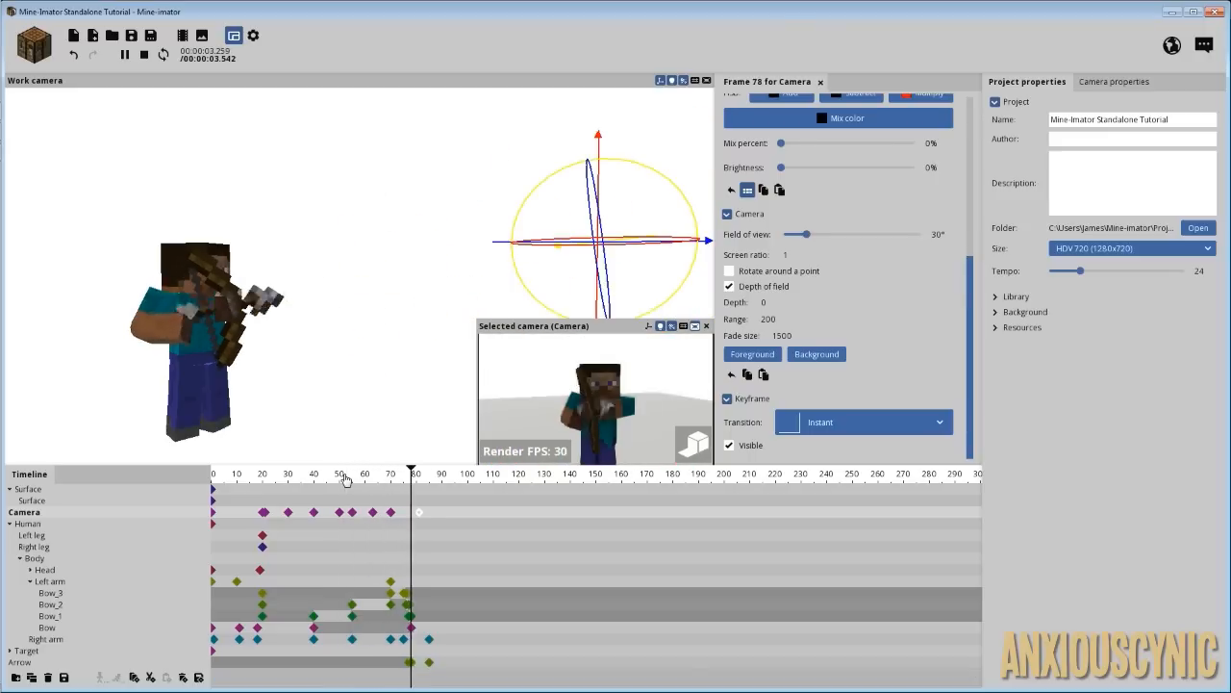
pyautogui.press('space')
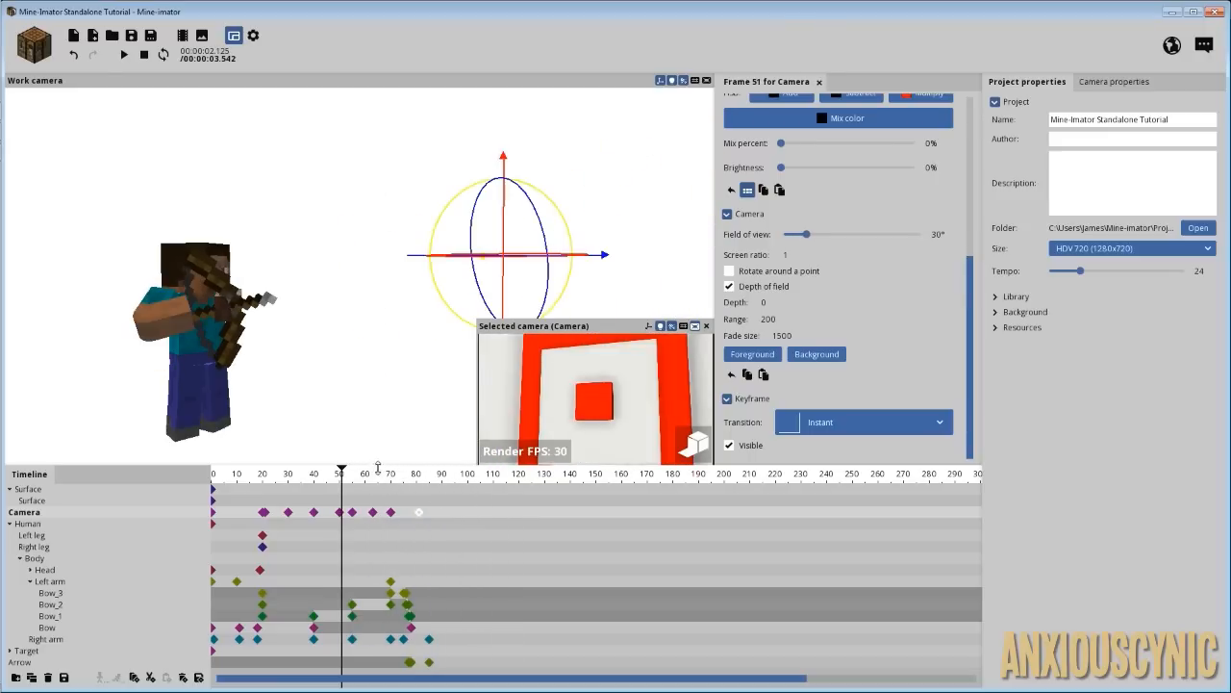